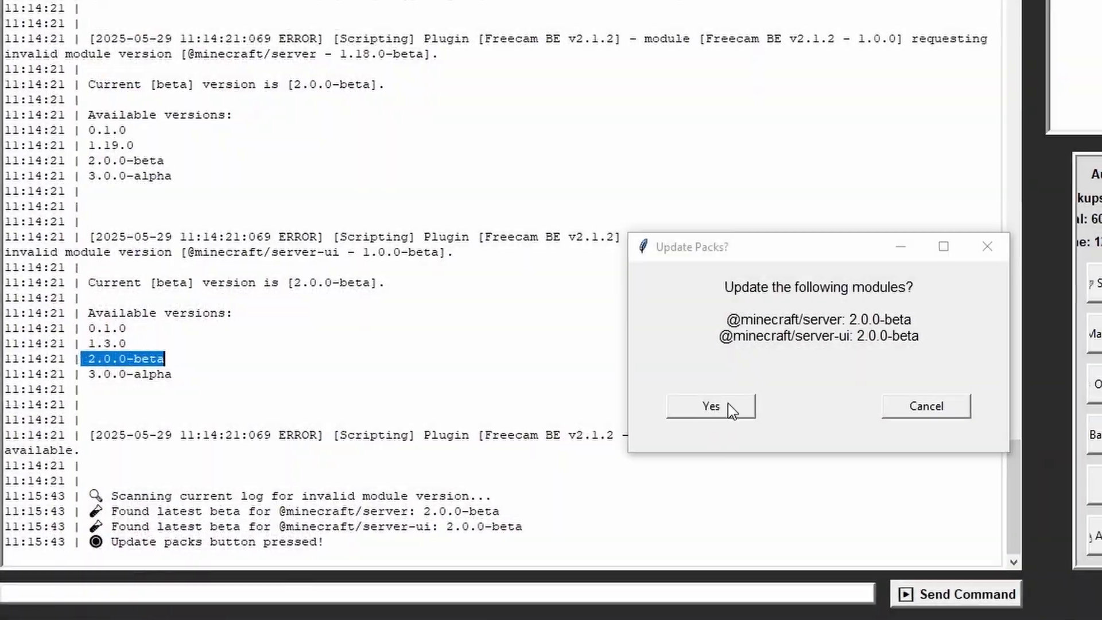
left_click(729, 403)
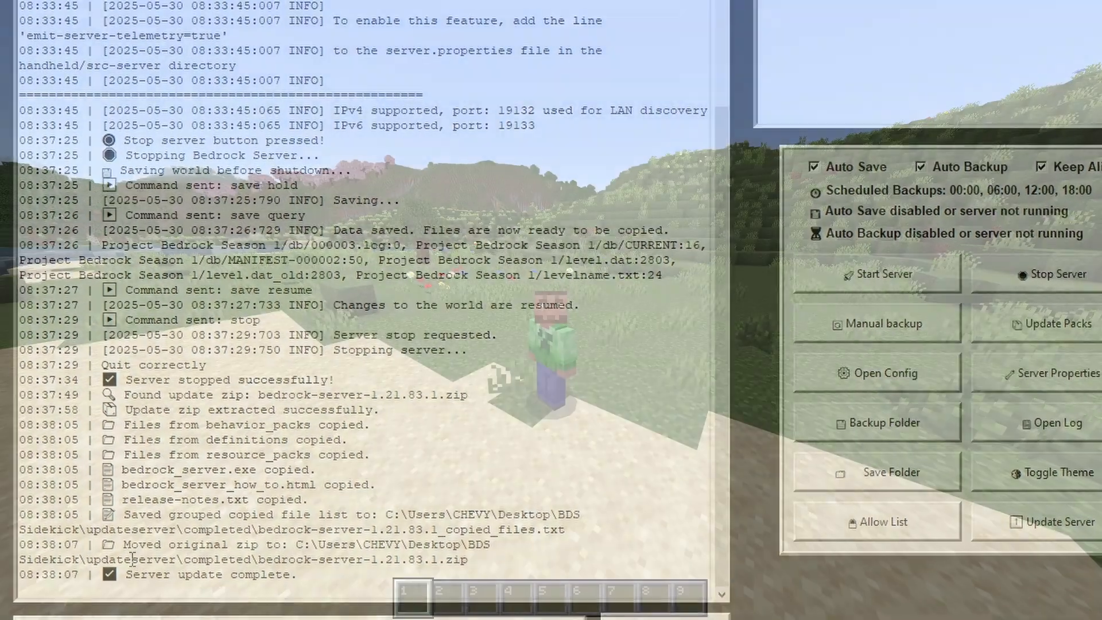
key("w")
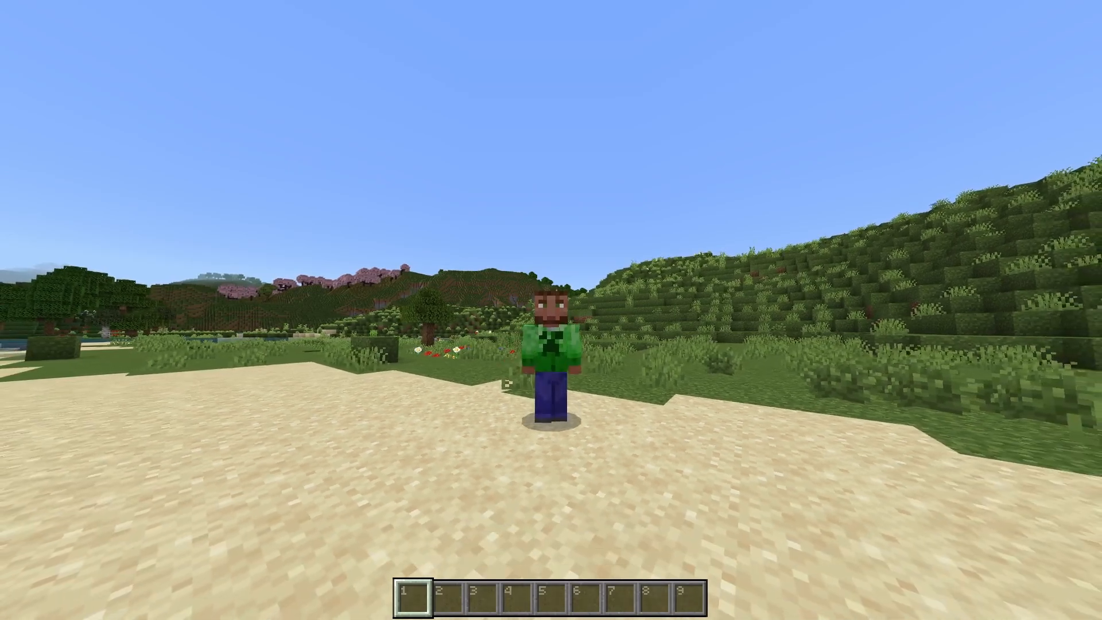
key("s")
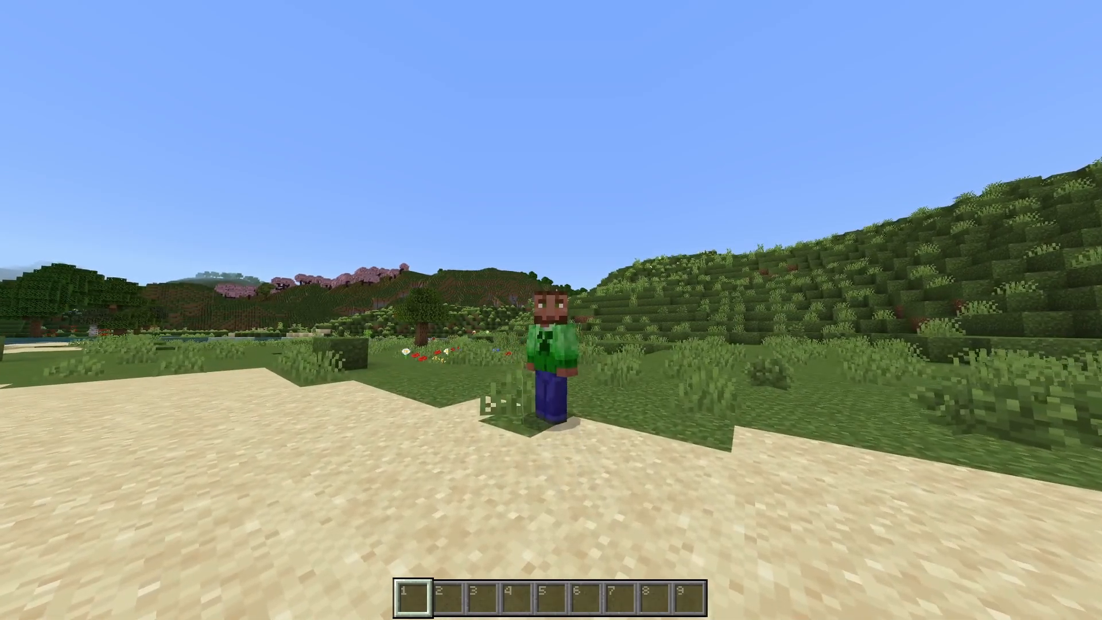
key("w")
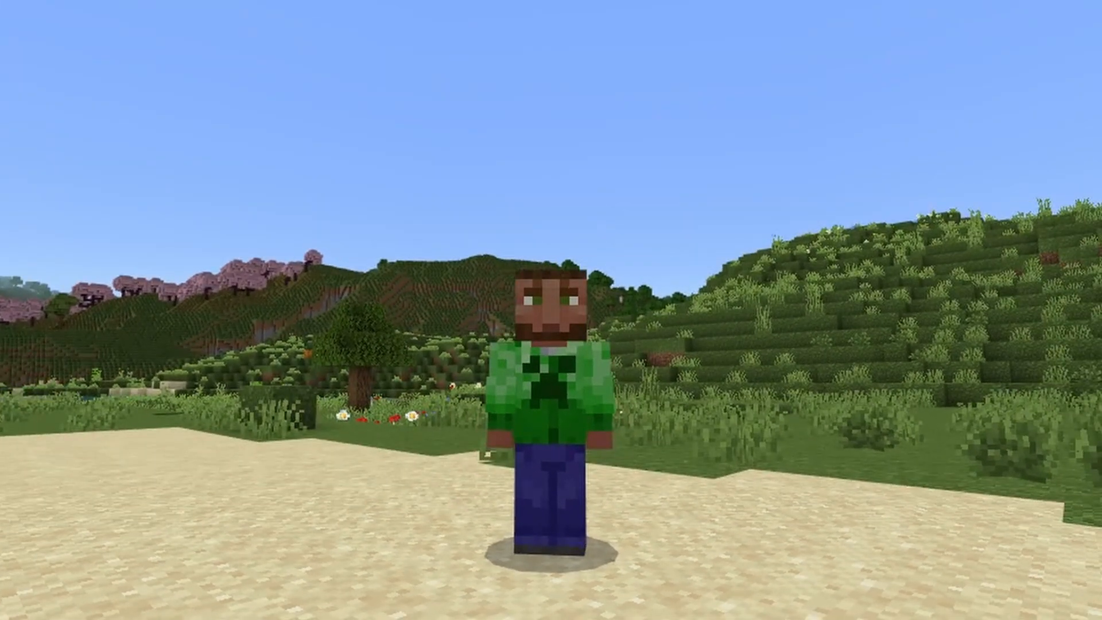
key("w")
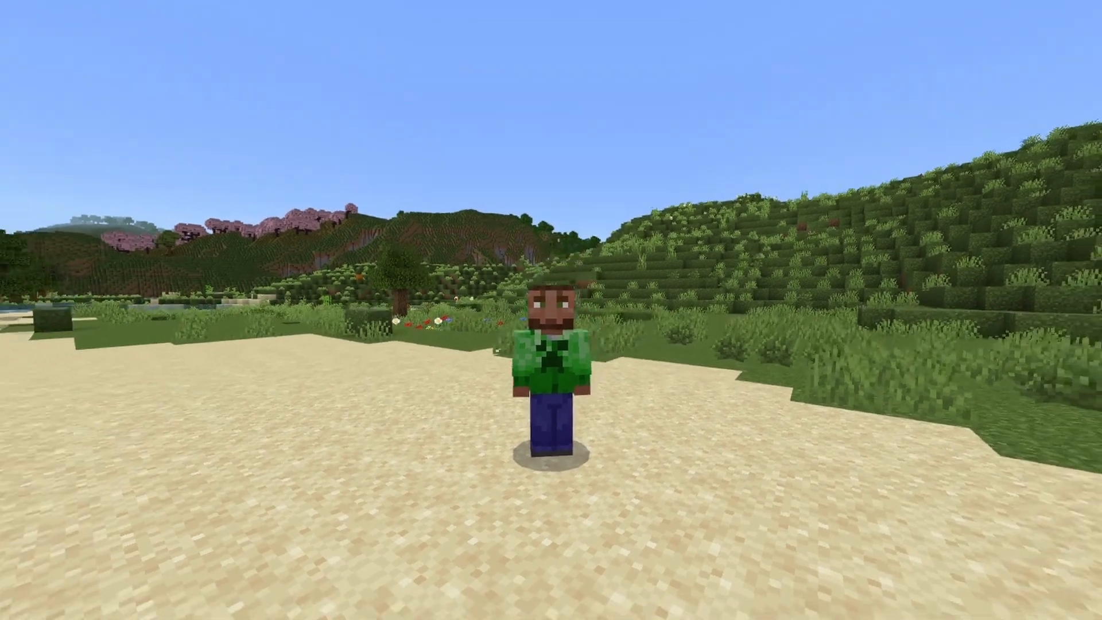
key("F1")
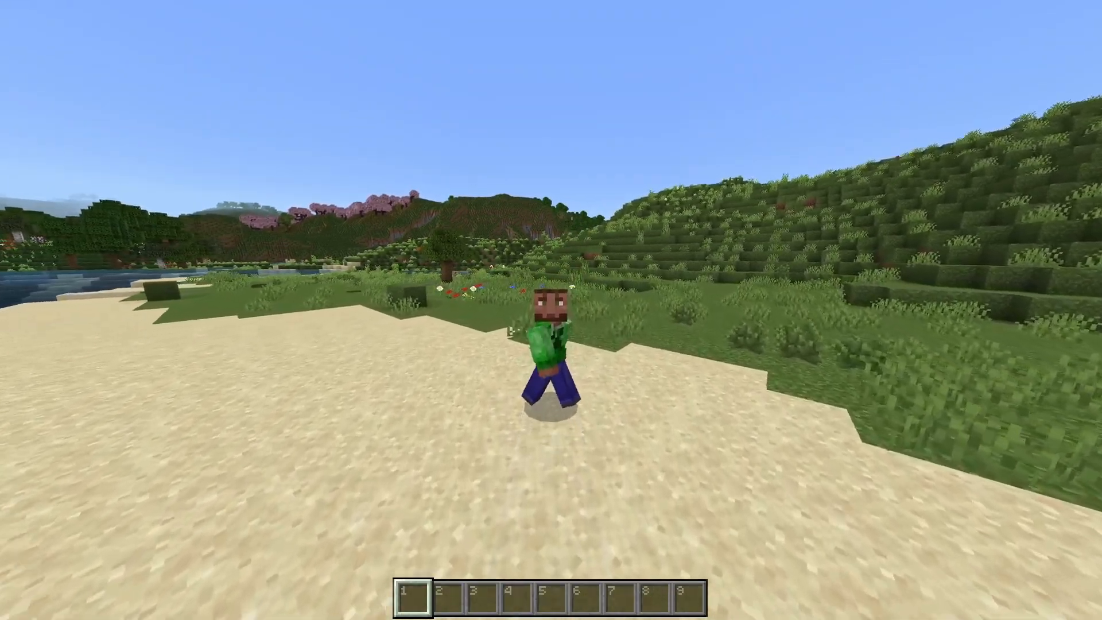
key("w")
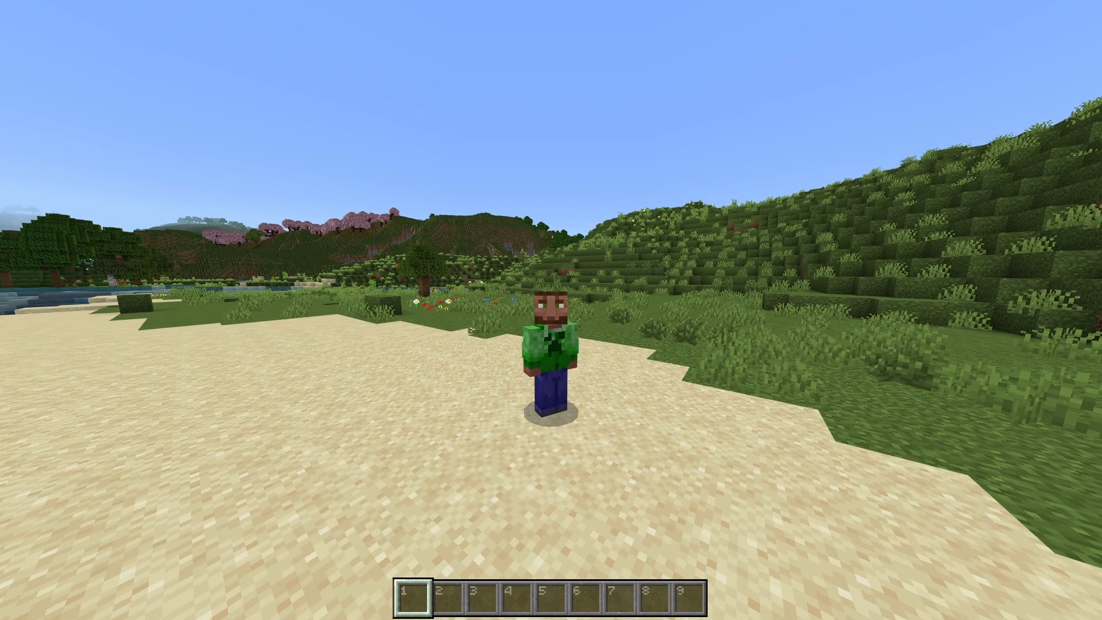
key("w")
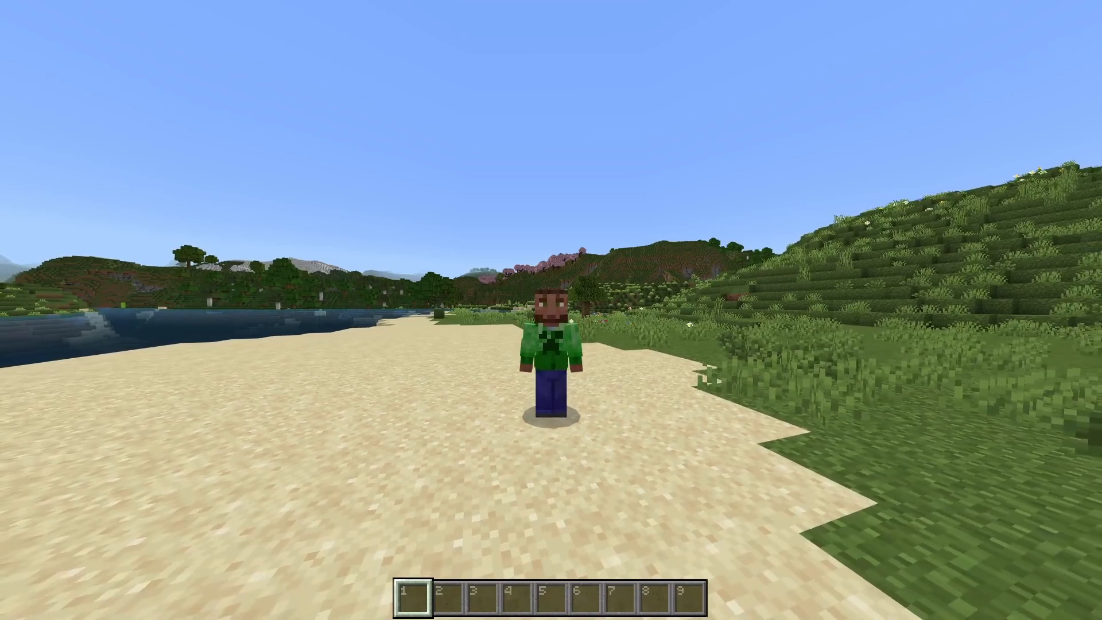
key("s")
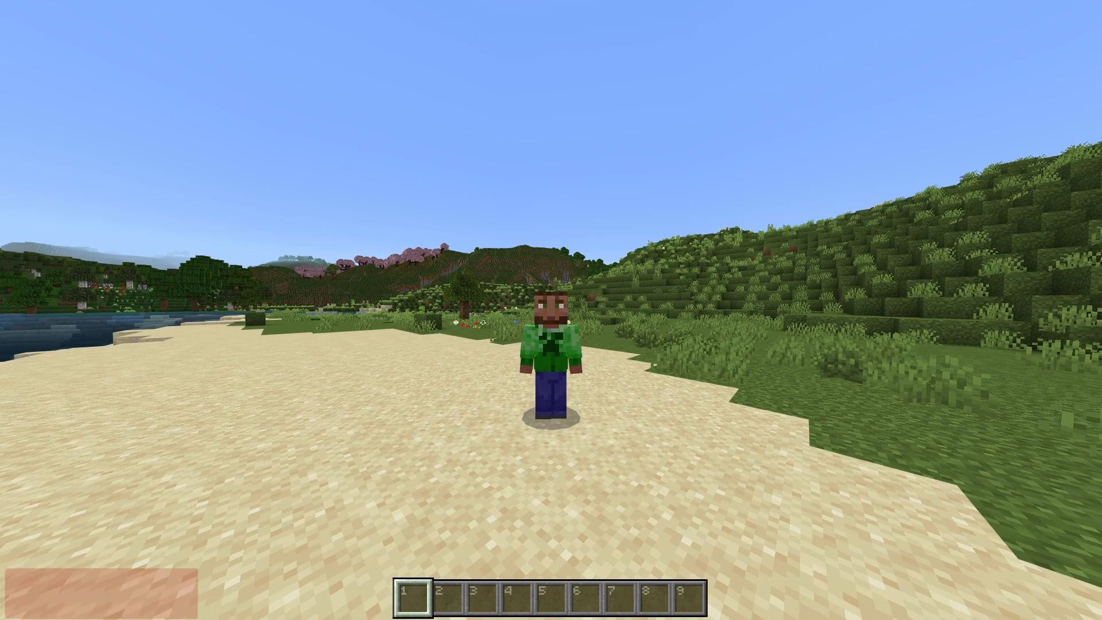
key("s")
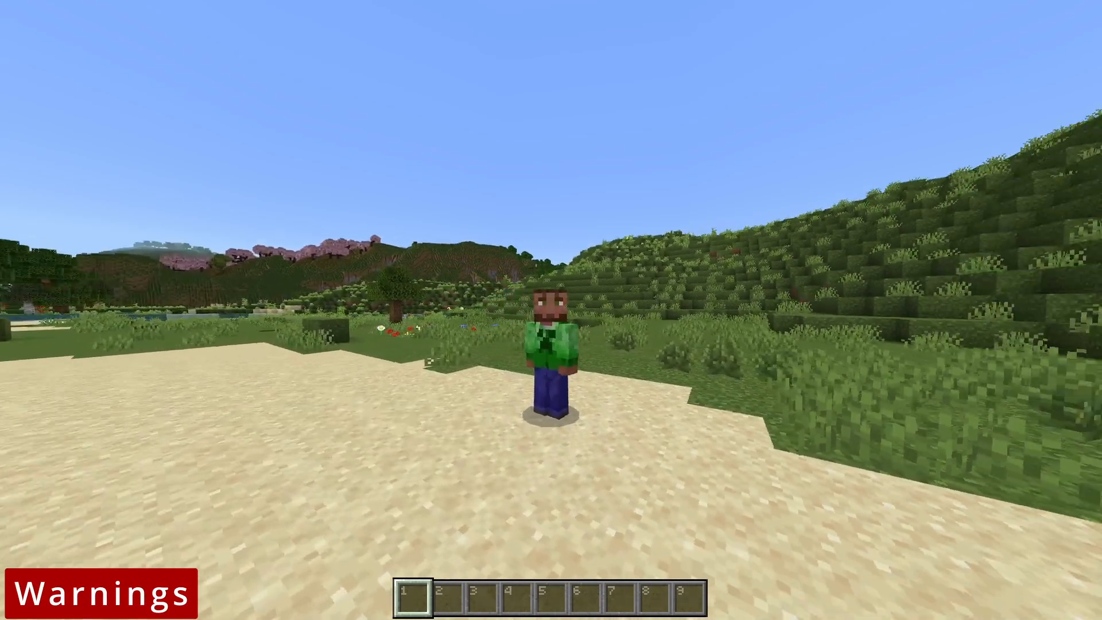
key("w")
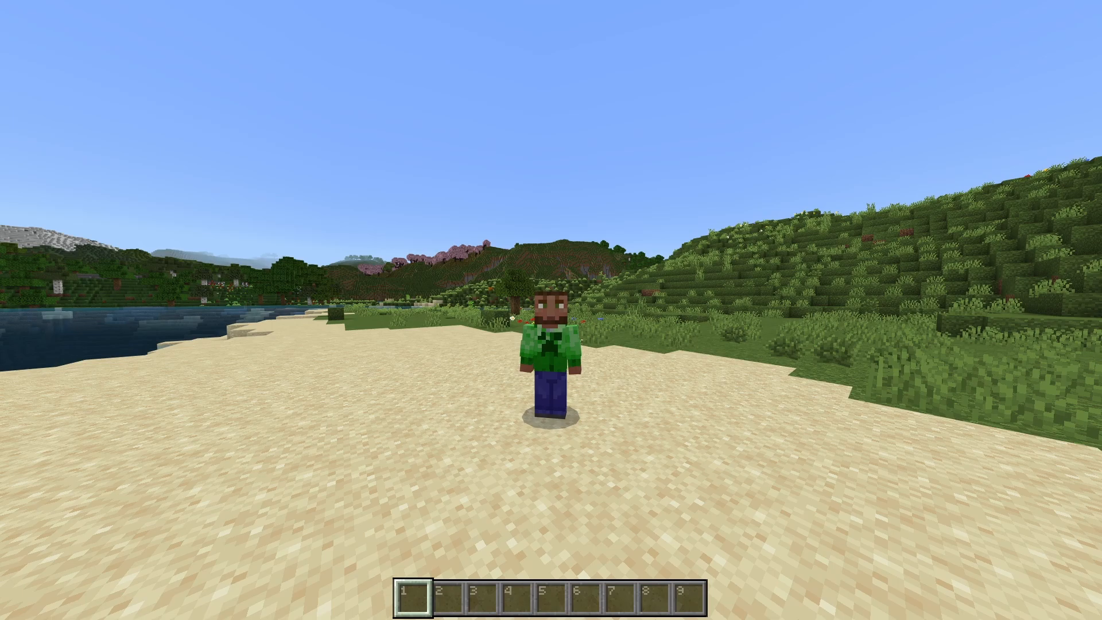
key("s")
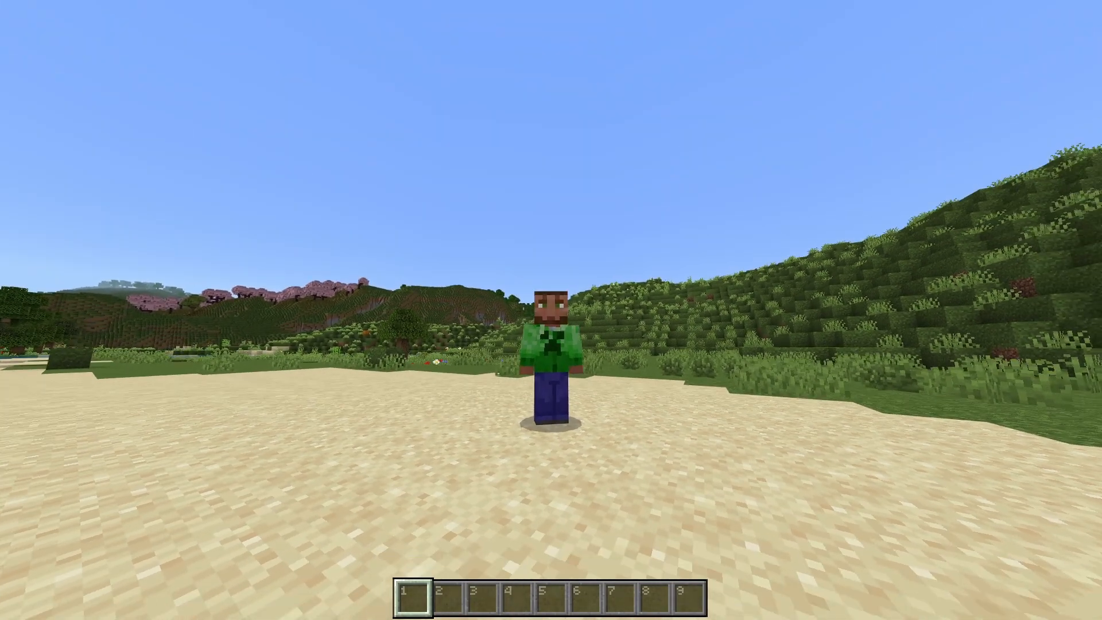
key("w")
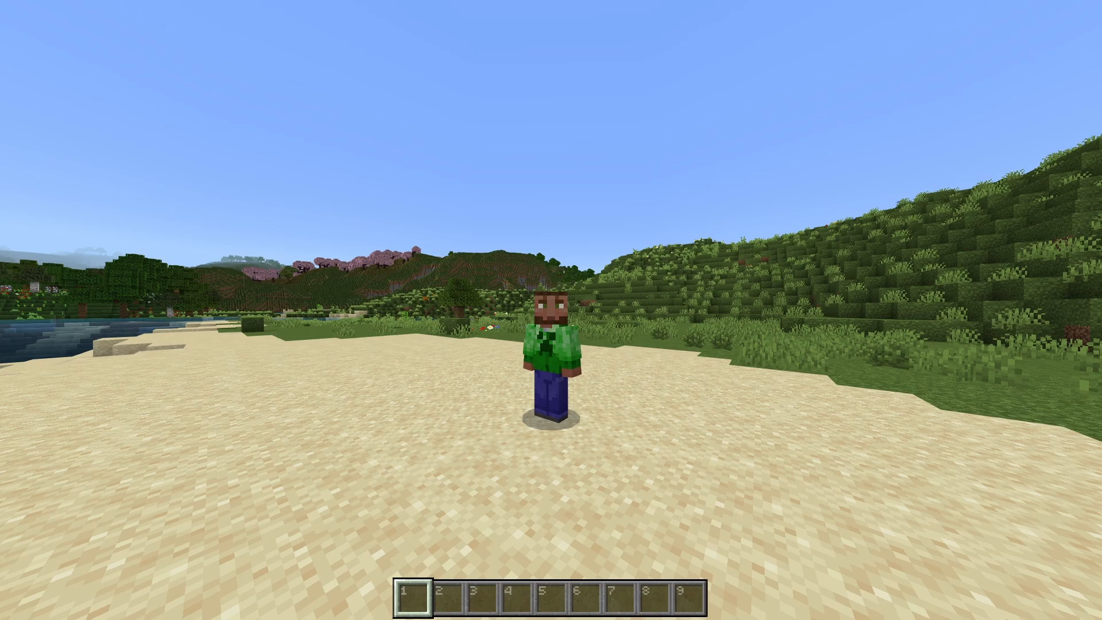
key("a")
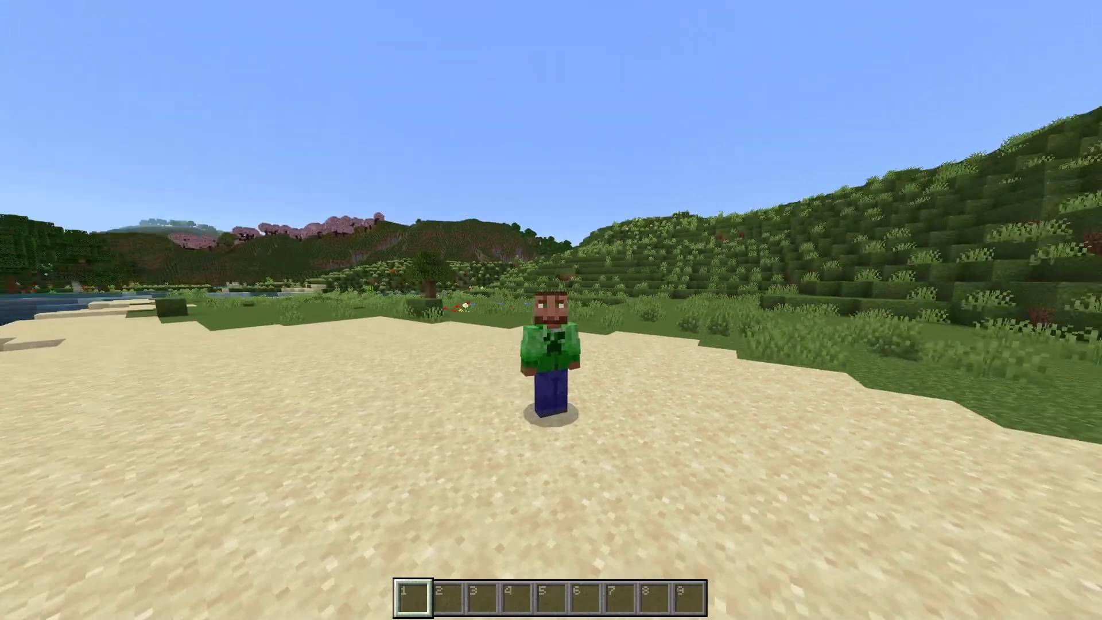
key("a")
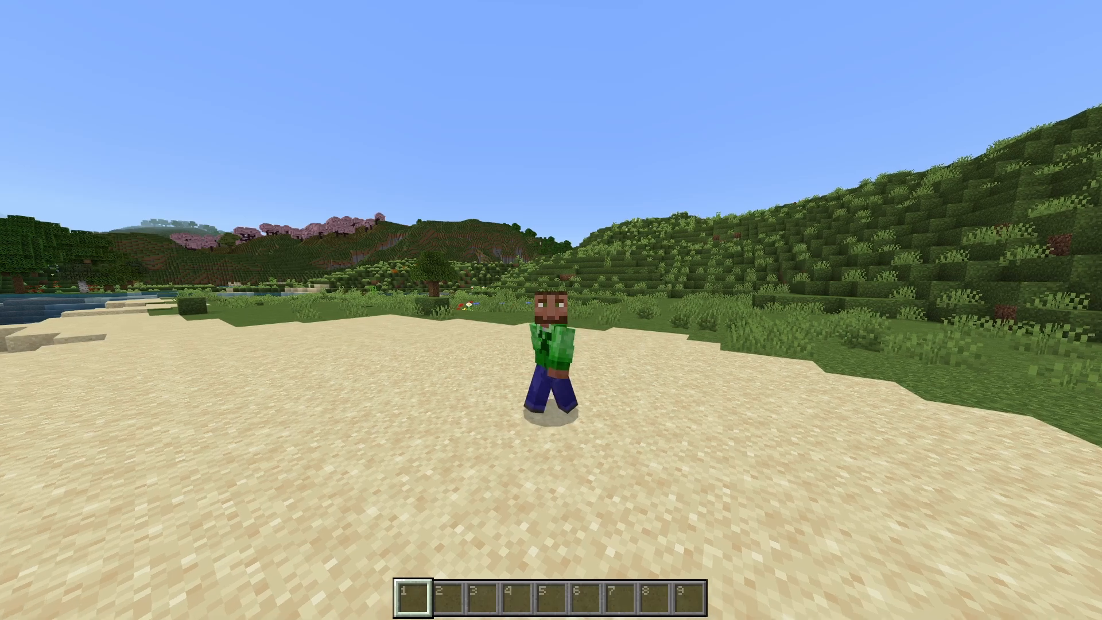
key("a")
key("w")
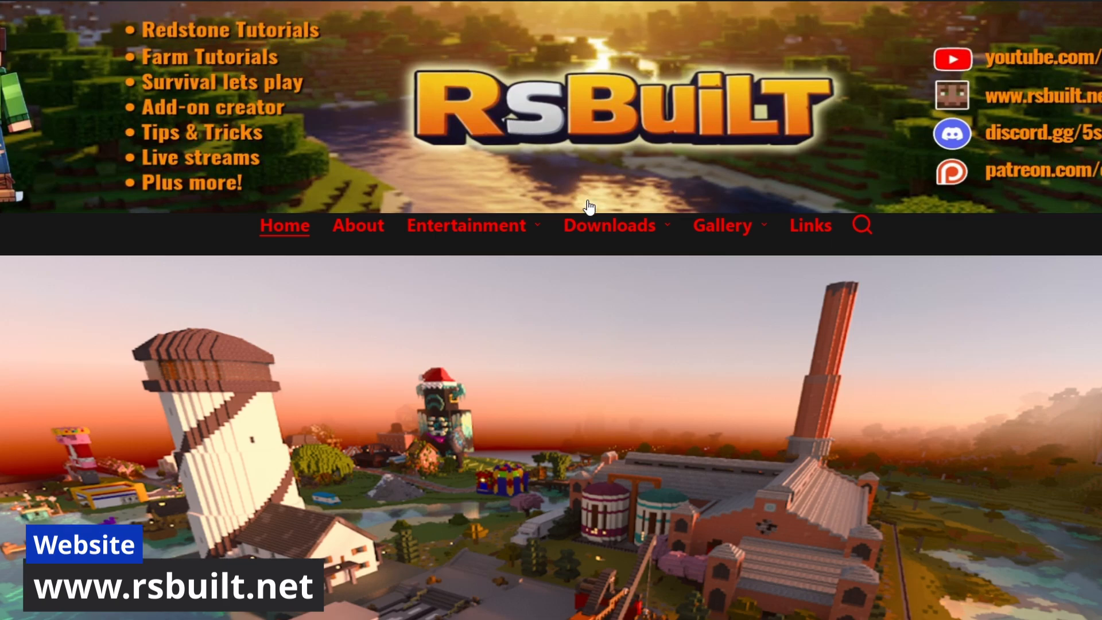
Step: Open the Behavior packs downloads page on the RsBuilt website and look through the listed packs
mouse_move(600, 237)
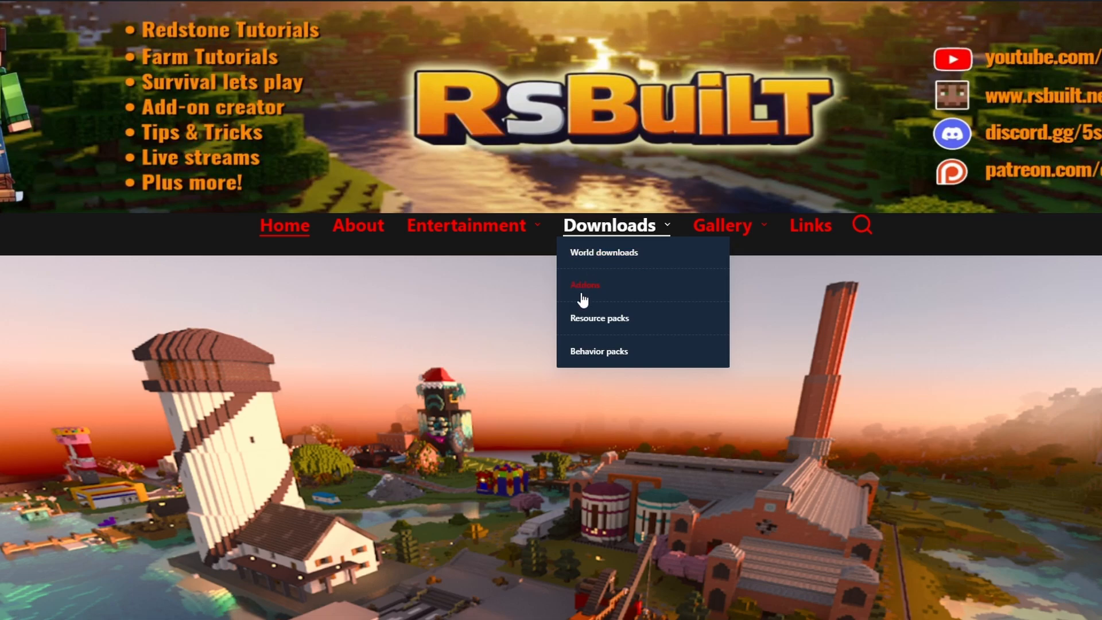
left_click(597, 353)
scroll(459, 333, "down", 3)
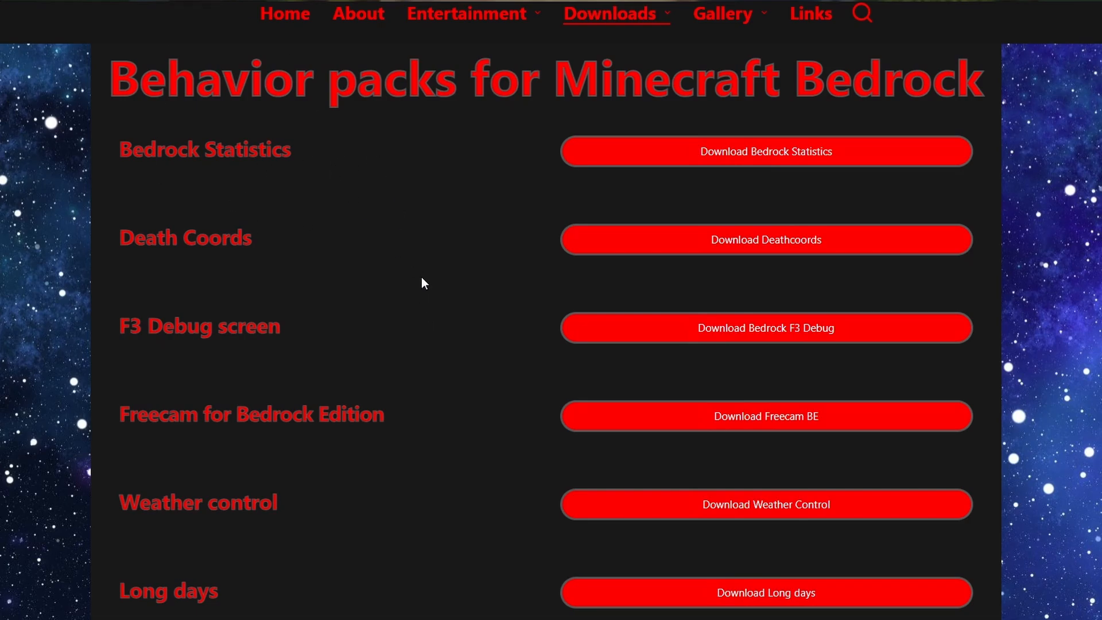
Step: Open the Bedrock Statistics download page and review the creator's notes and the current version section
scroll(422, 284, "up", 3)
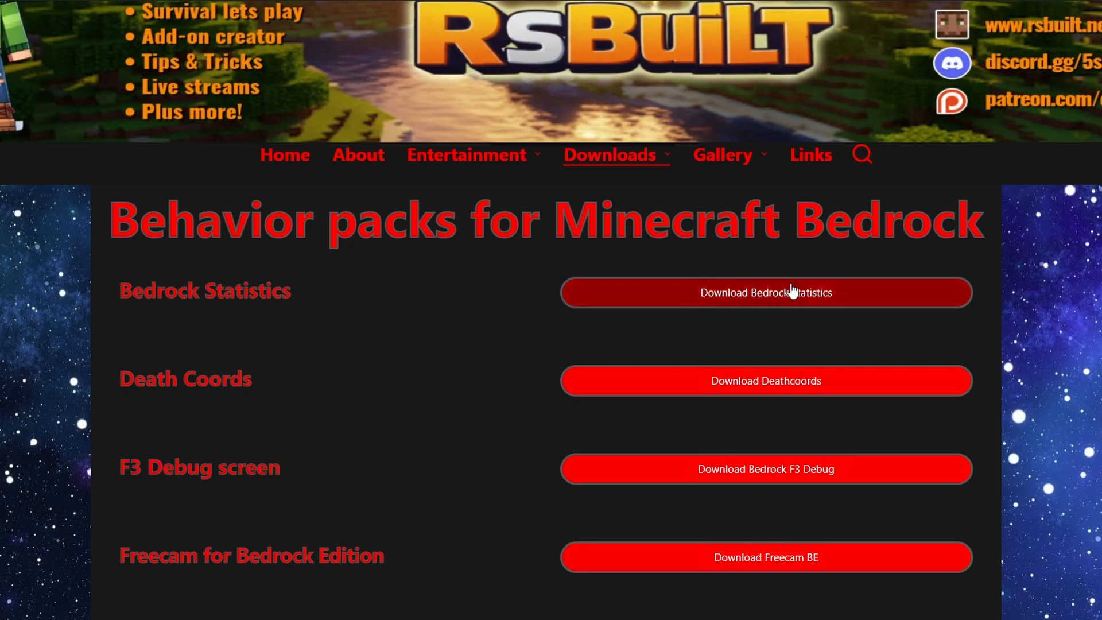
left_click(774, 295)
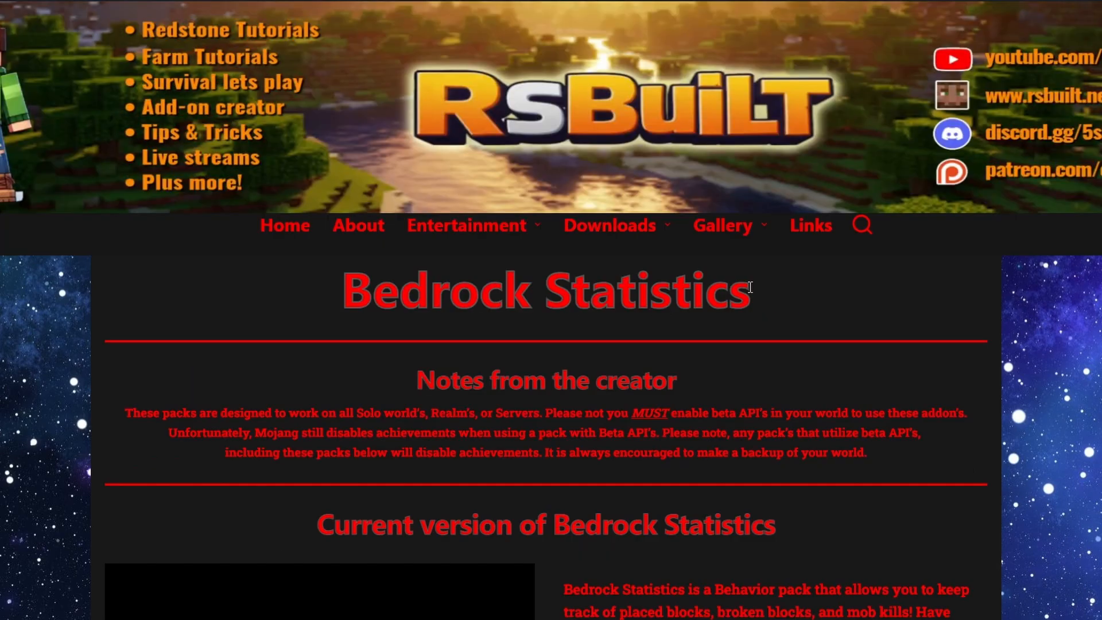
scroll(740, 317, "down", 3)
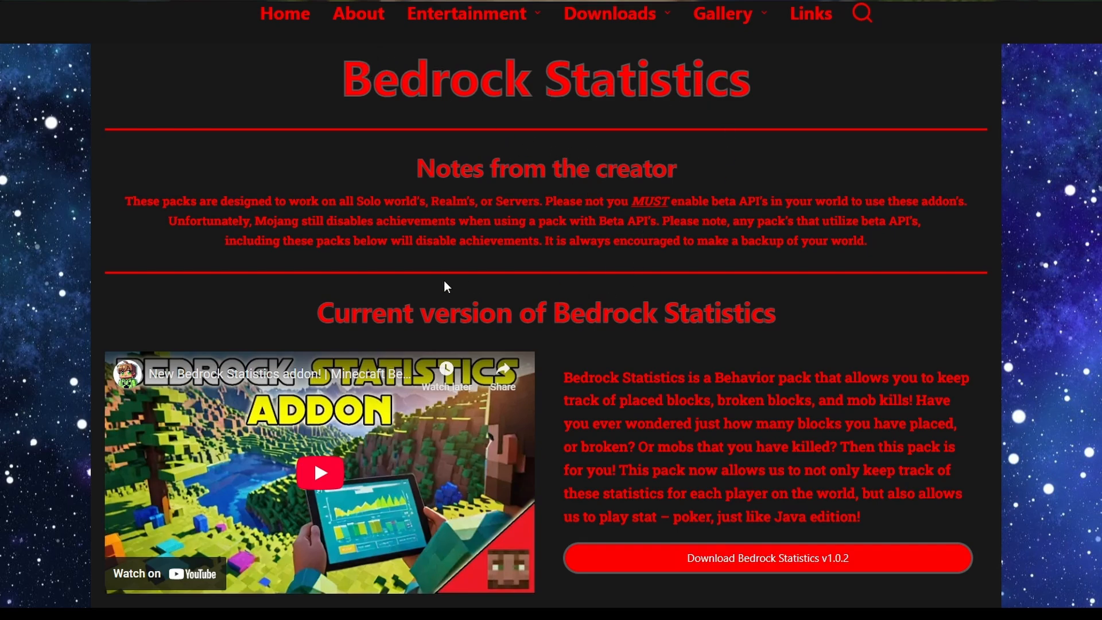
scroll(617, 251, "down", 3)
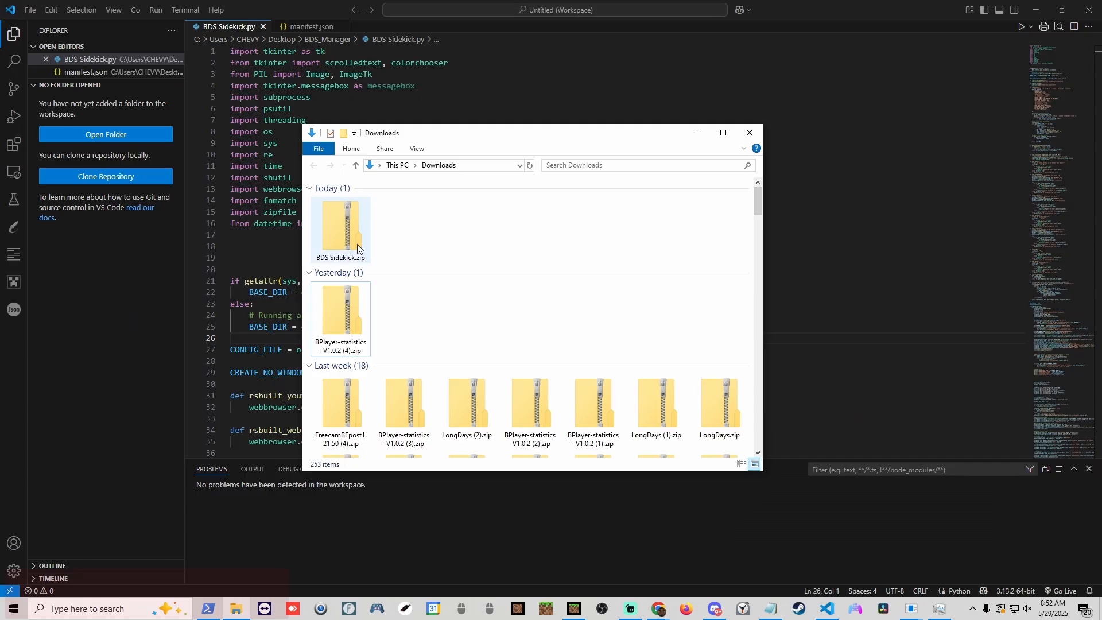
Step: Copy BDS Sidekick.zip from the Downloads folder to the desktop
right_click(344, 229)
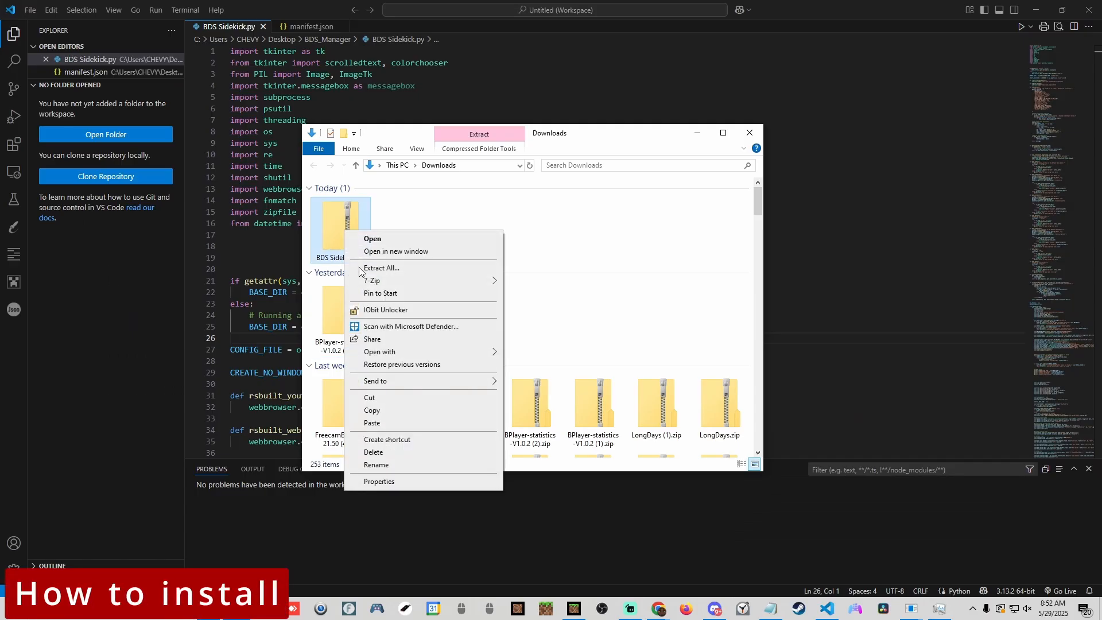
left_click(341, 257)
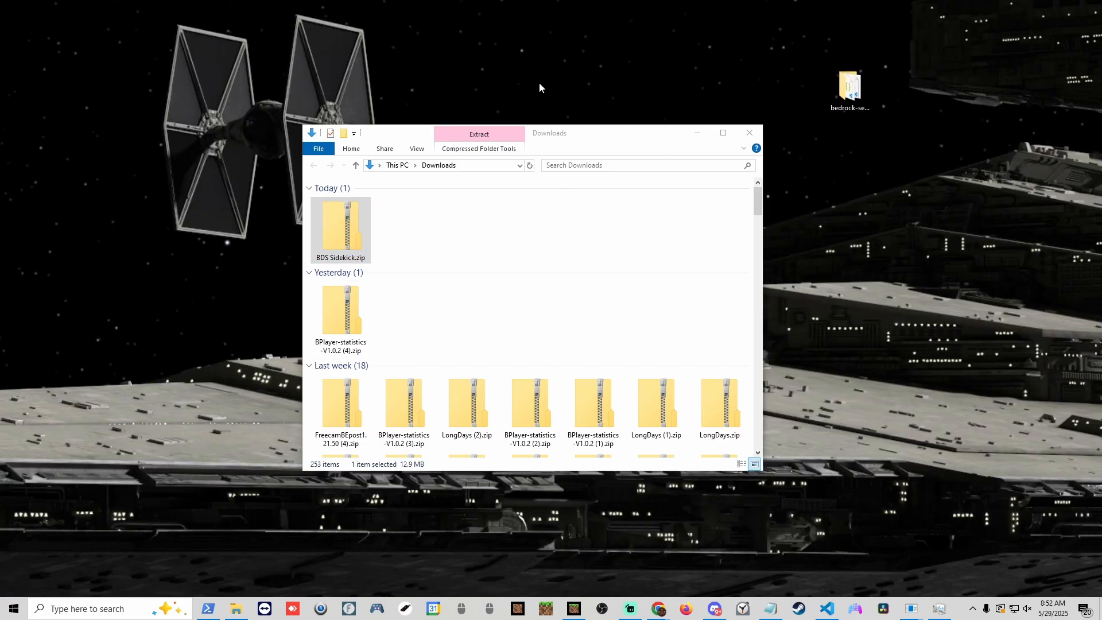
right_click(540, 83)
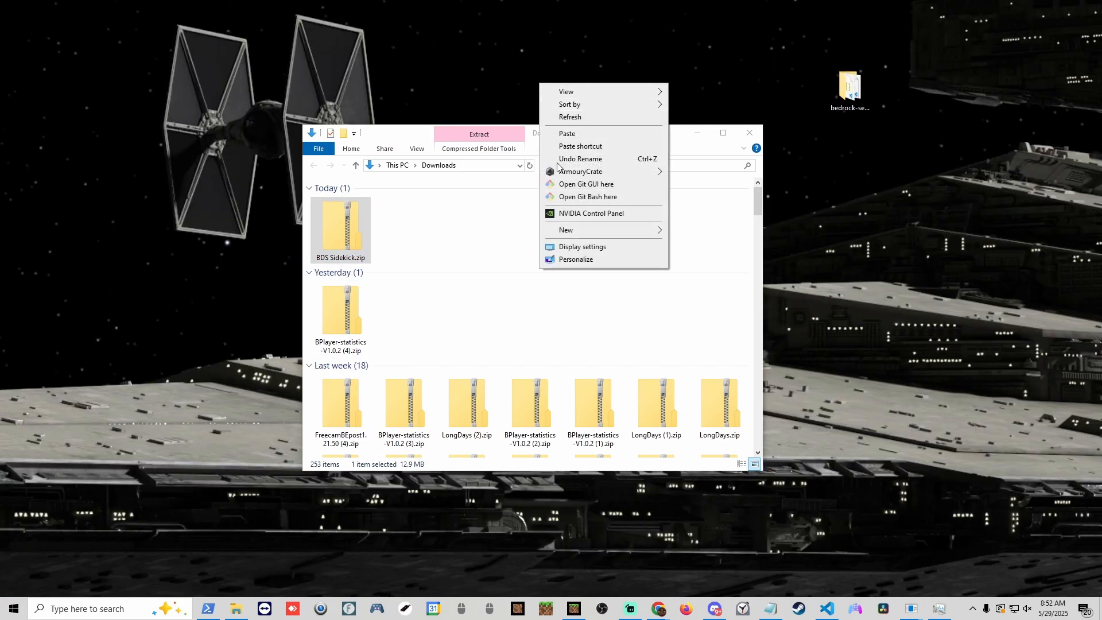
left_click(563, 137)
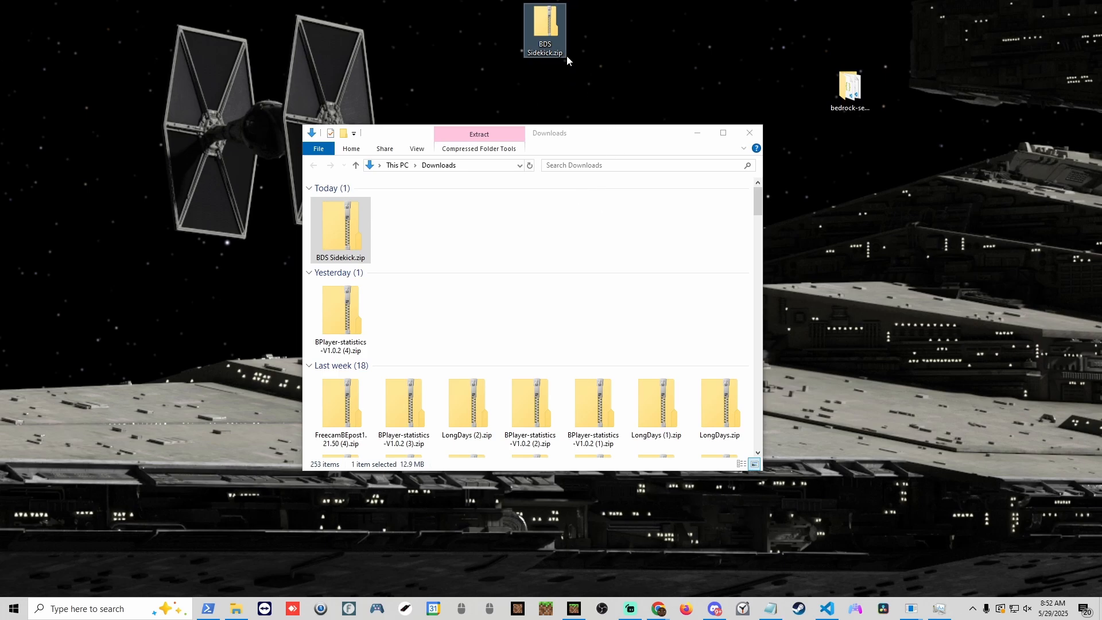
Step: Extract the desktop copy of BDS Sidekick.zip into a BDS Sidekick folder on the desktop
right_click(550, 35)
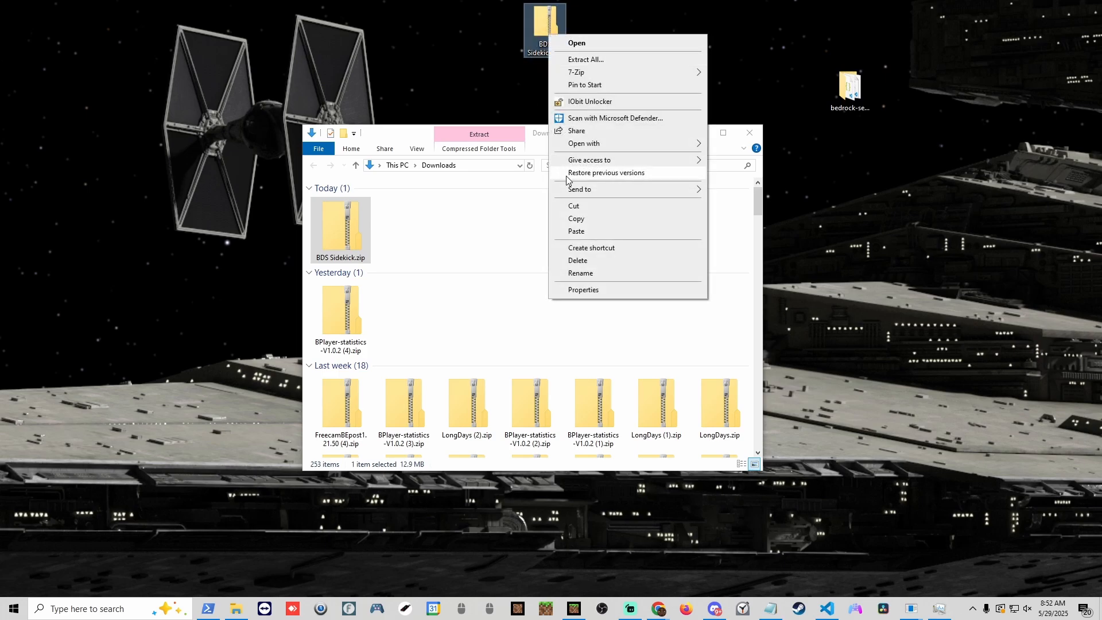
left_click(591, 59)
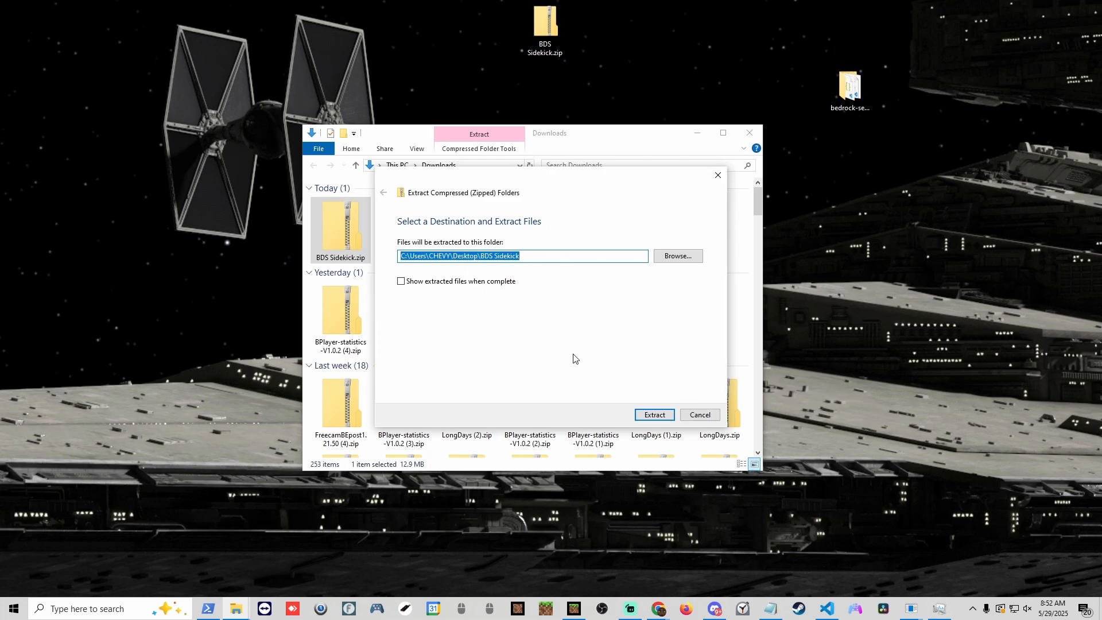
left_click(646, 414)
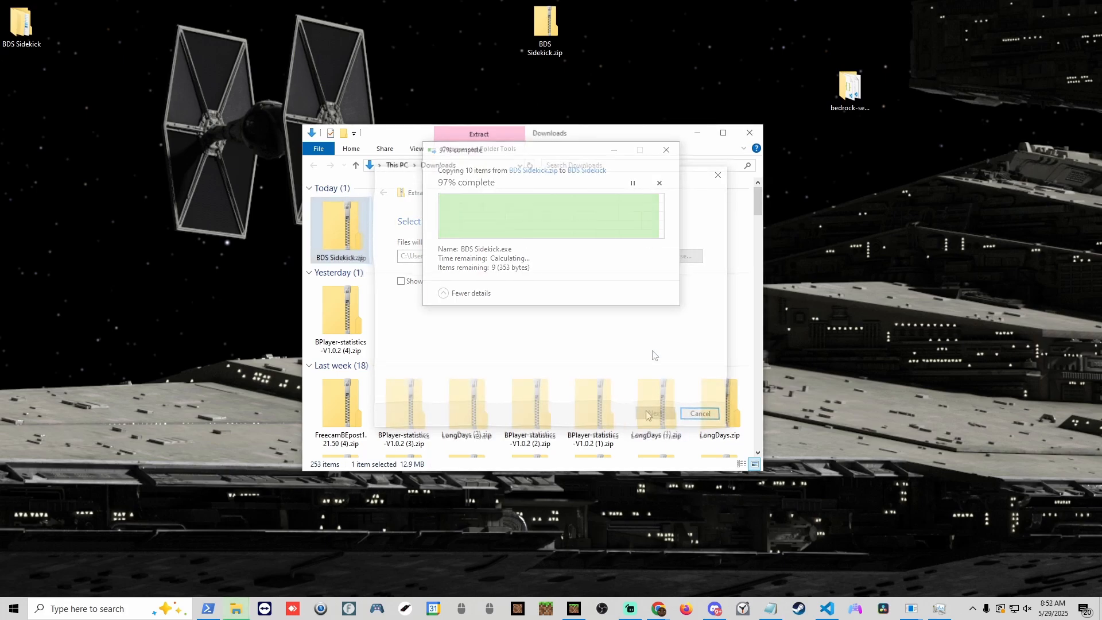
Step: Delete the BDS Sidekick.zip copy from the desktop
left_click(539, 28)
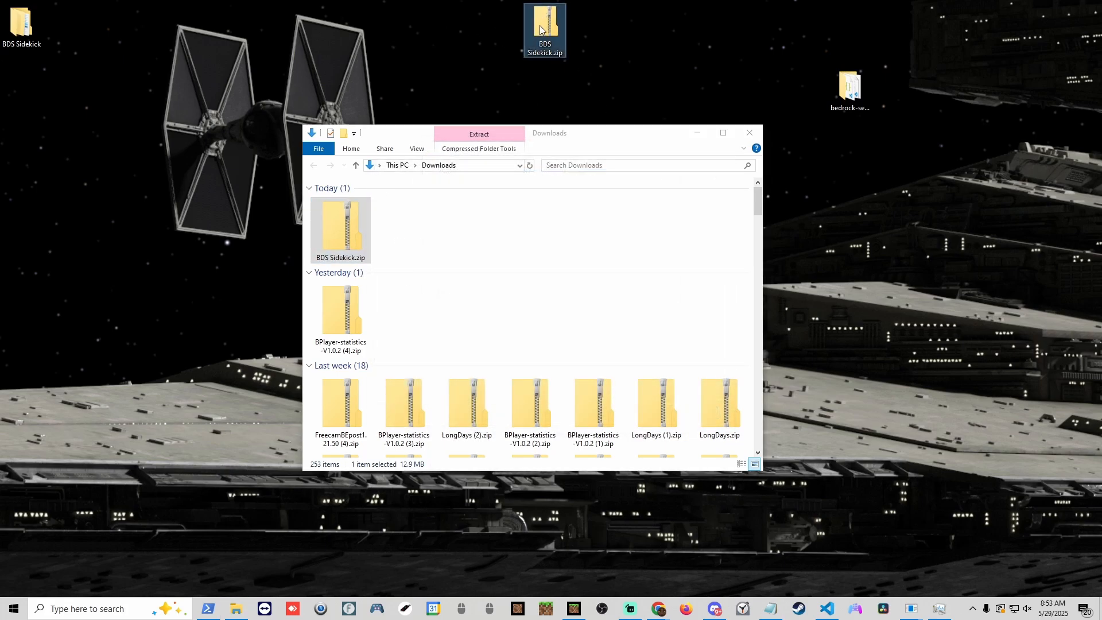
right_click(540, 28)
left_click(567, 253)
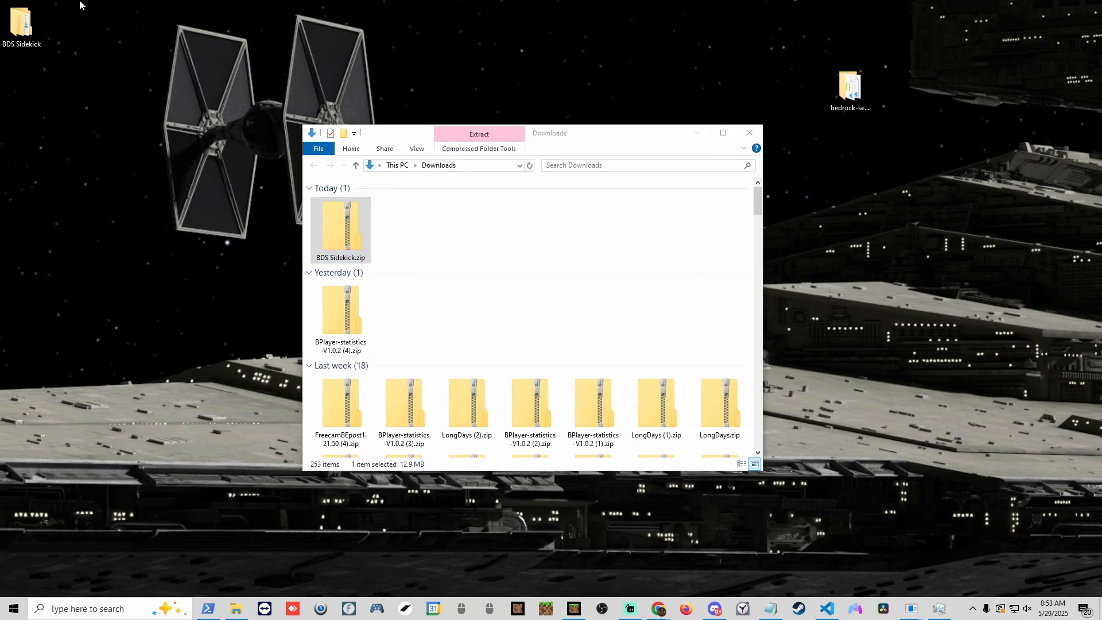
Step: Move the extracted BDS Sidekick folder above the Downloads window on the desktop and open its nested BDS Sidekick folder
left_click_drag(21, 23, 525, 59)
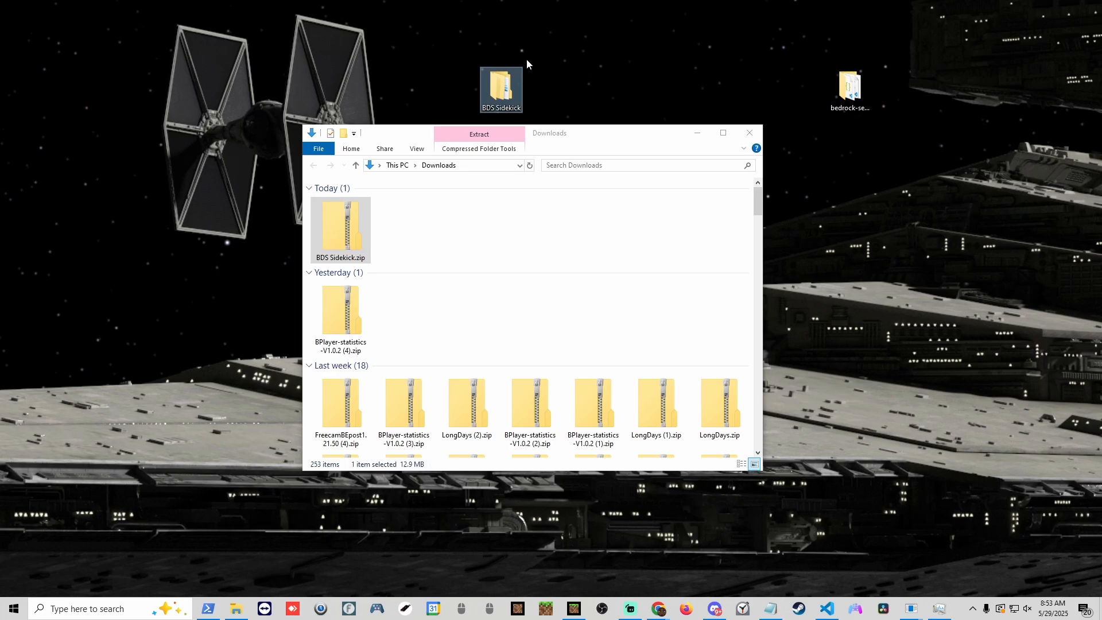
double_click(494, 89)
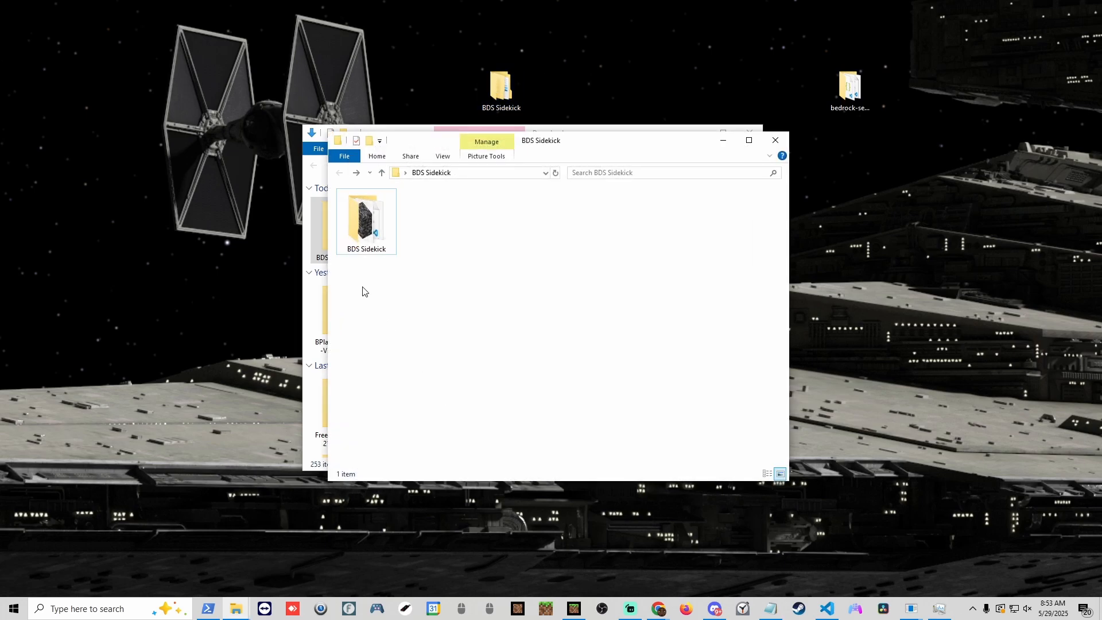
double_click(367, 221)
Step: Move all seven items from the nested BDS Sidekick folder up into its parent BDS Sidekick folder
left_click_drag(372, 343, 342, 195)
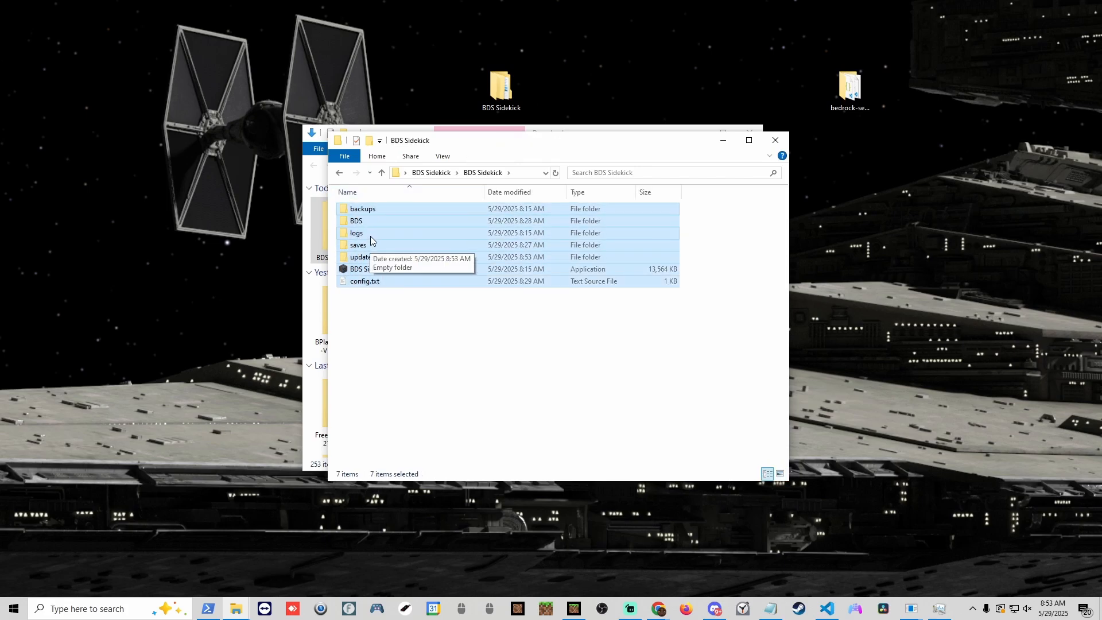
right_click(370, 236)
left_click(395, 361)
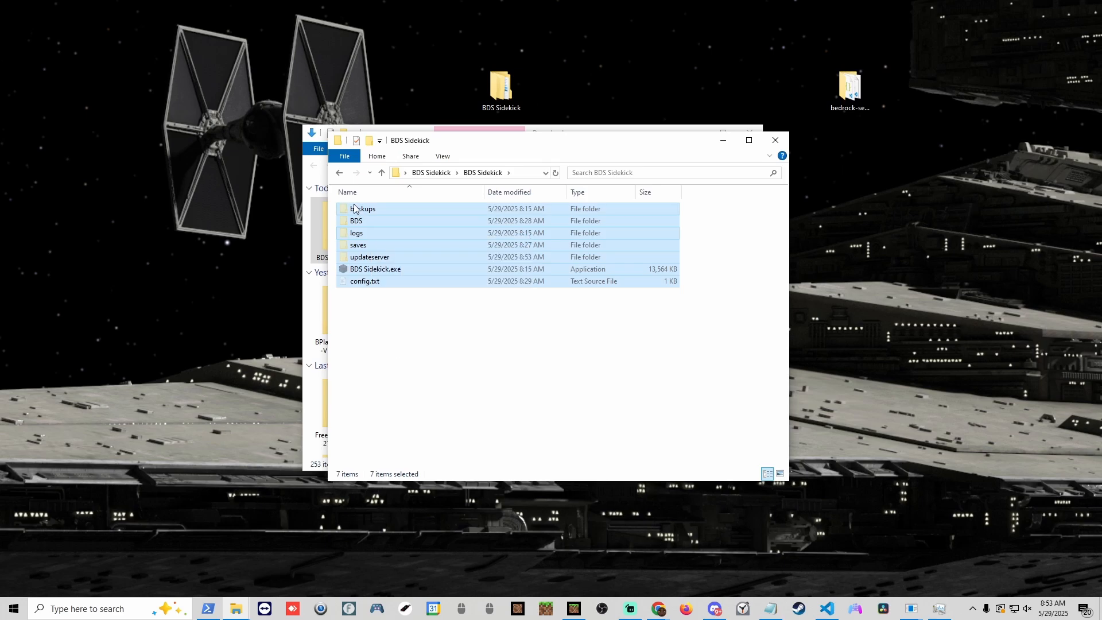
key("alt+Left")
right_click(413, 322)
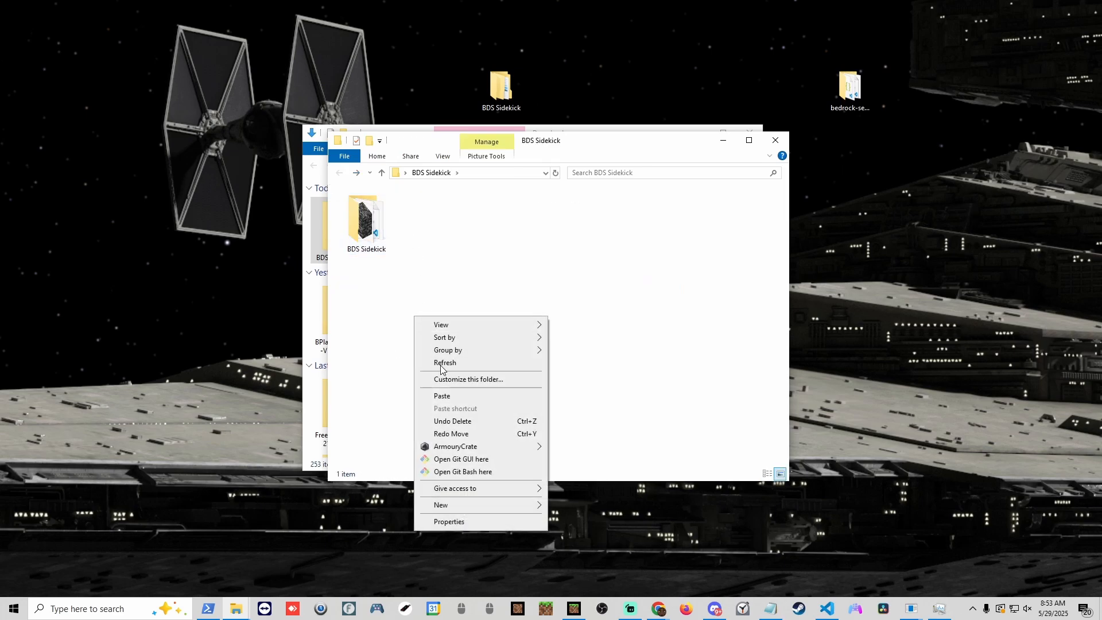
left_click(453, 395)
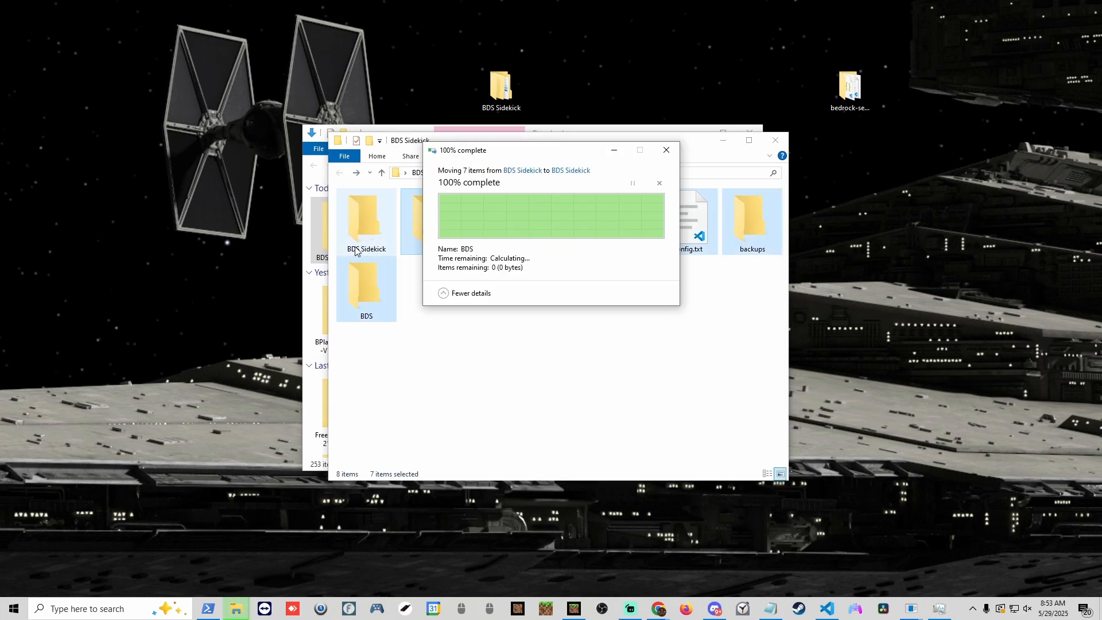
left_click(469, 295)
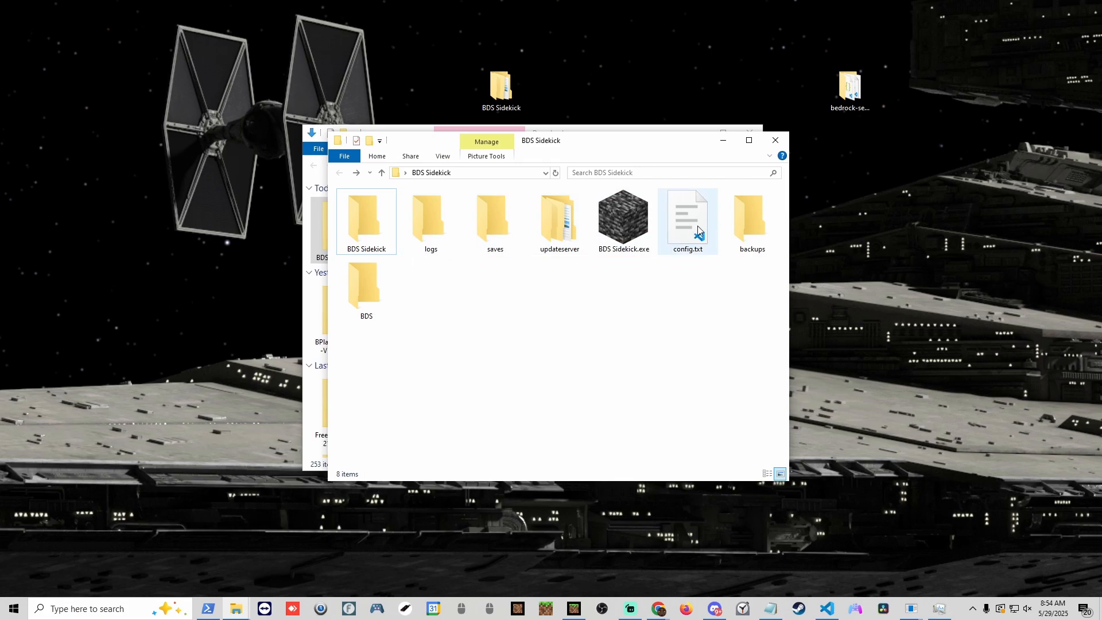
Step: Delete the emptied nested BDS Sidekick folder and close both the BDS Sidekick and Downloads windows
right_click(378, 220)
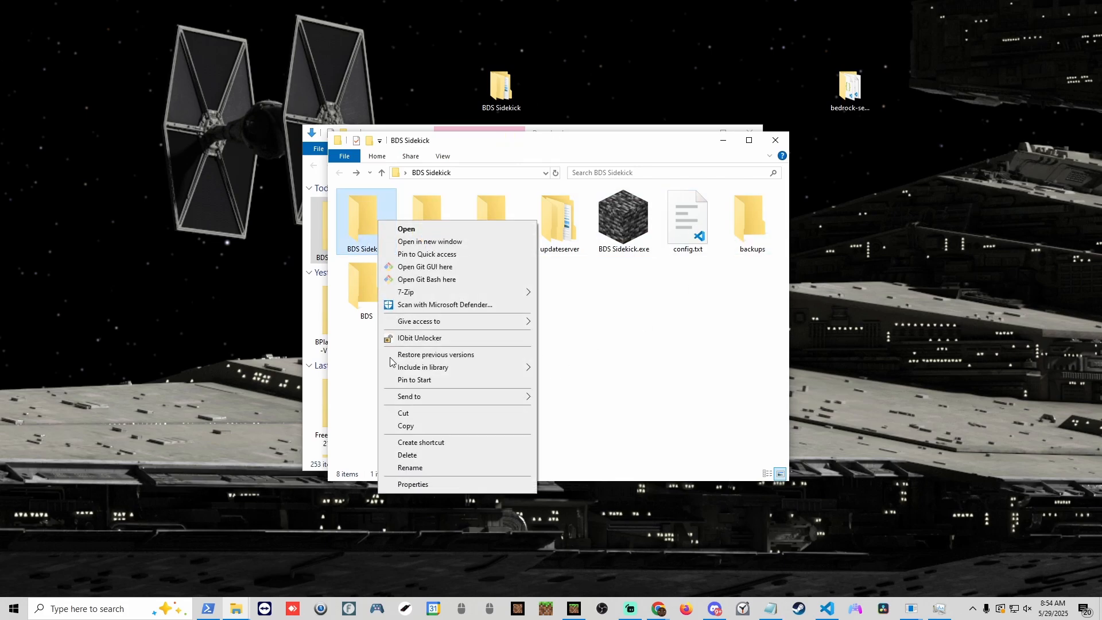
left_click(406, 455)
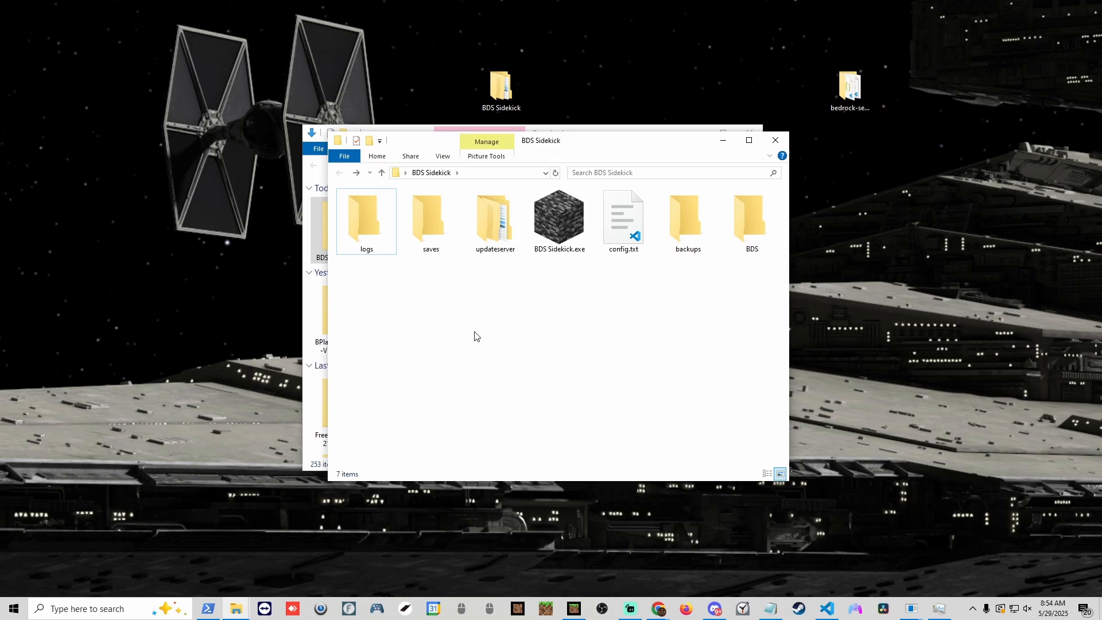
left_click(775, 140)
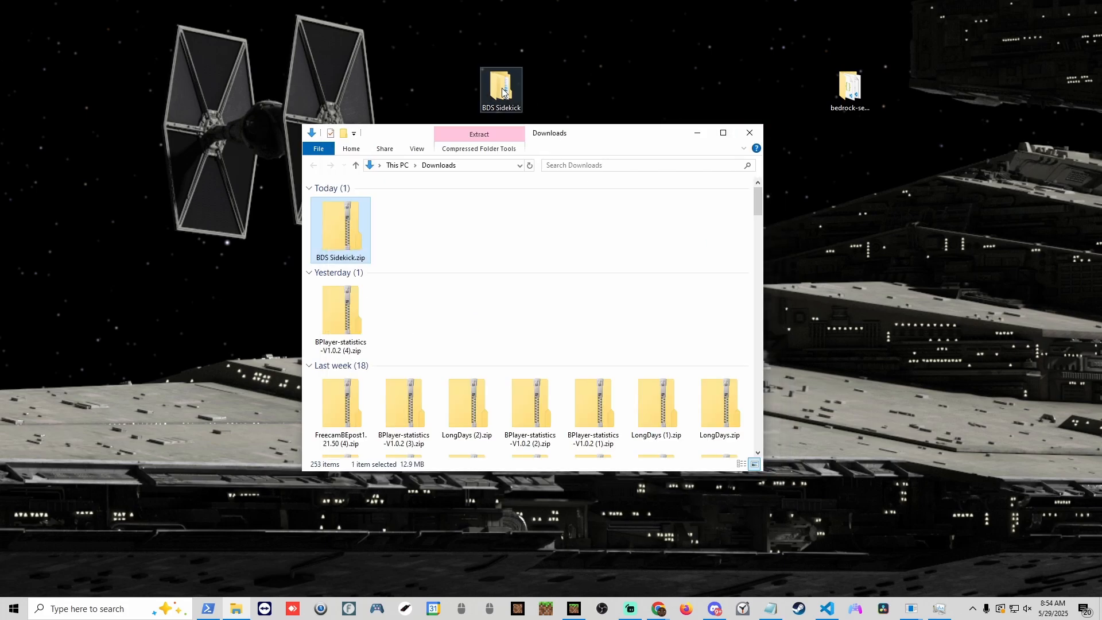
left_click(750, 132)
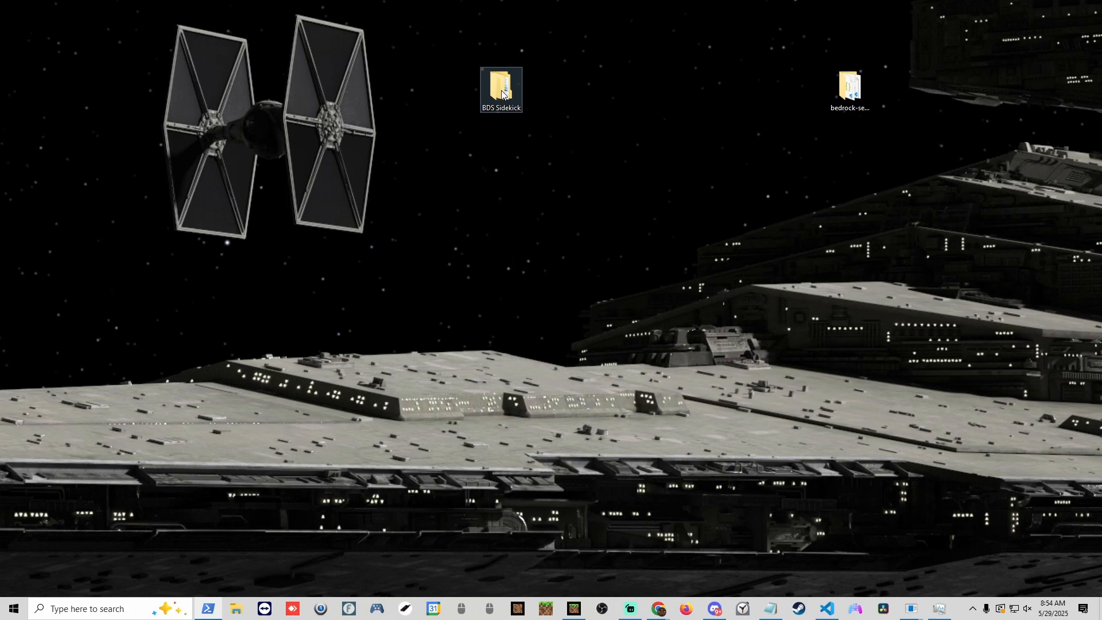
Step: Reopen the BDS Sidekick folder from the desktop and try to run BDS Sidekick.exe
double_click(502, 92)
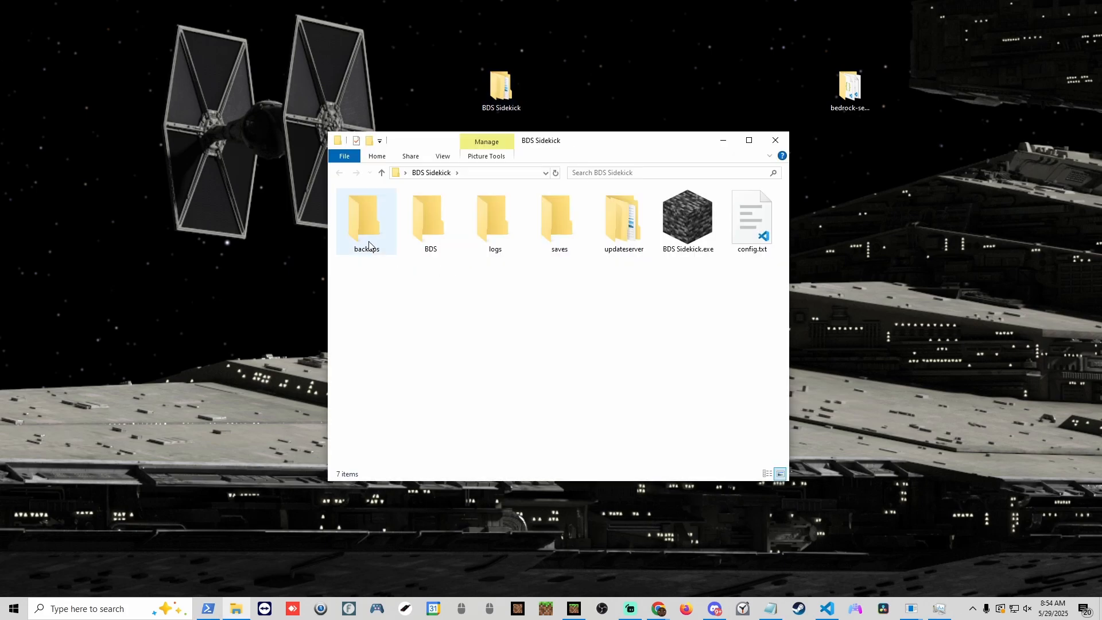
double_click(688, 224)
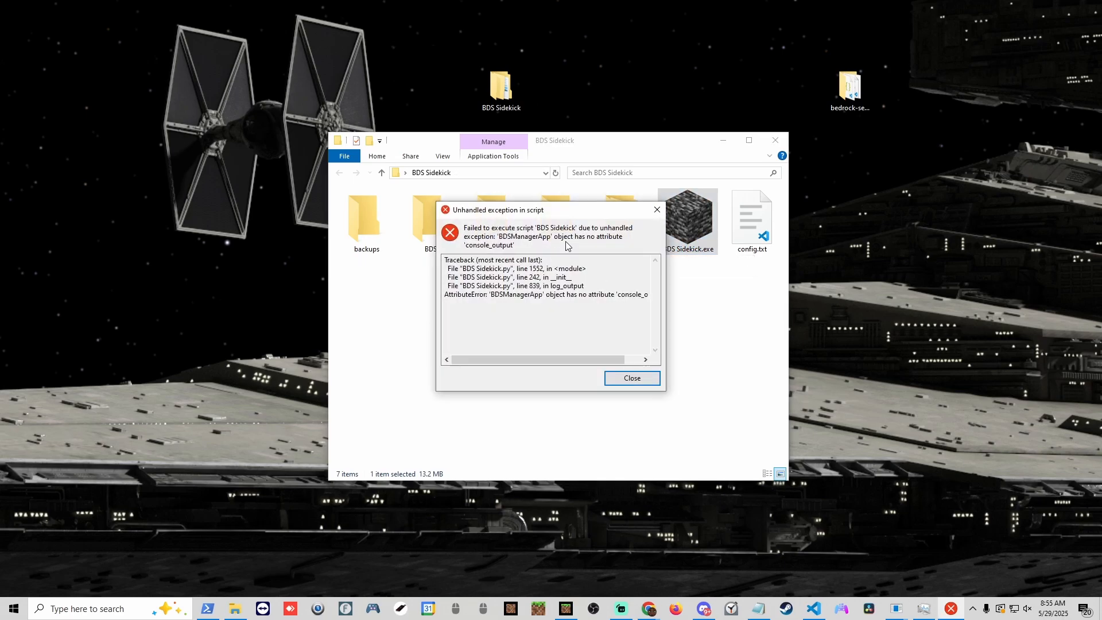
left_click(631, 378)
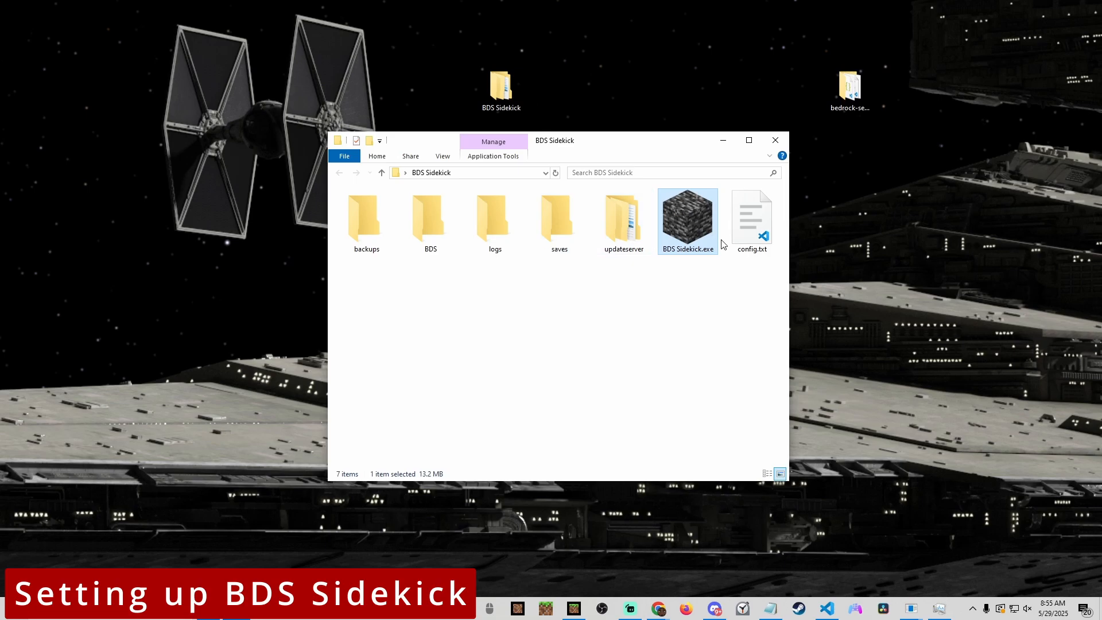
Step: Open config.txt from the BDS Sidekick folder in Visual Studio Code, then minimize the editor
double_click(753, 224)
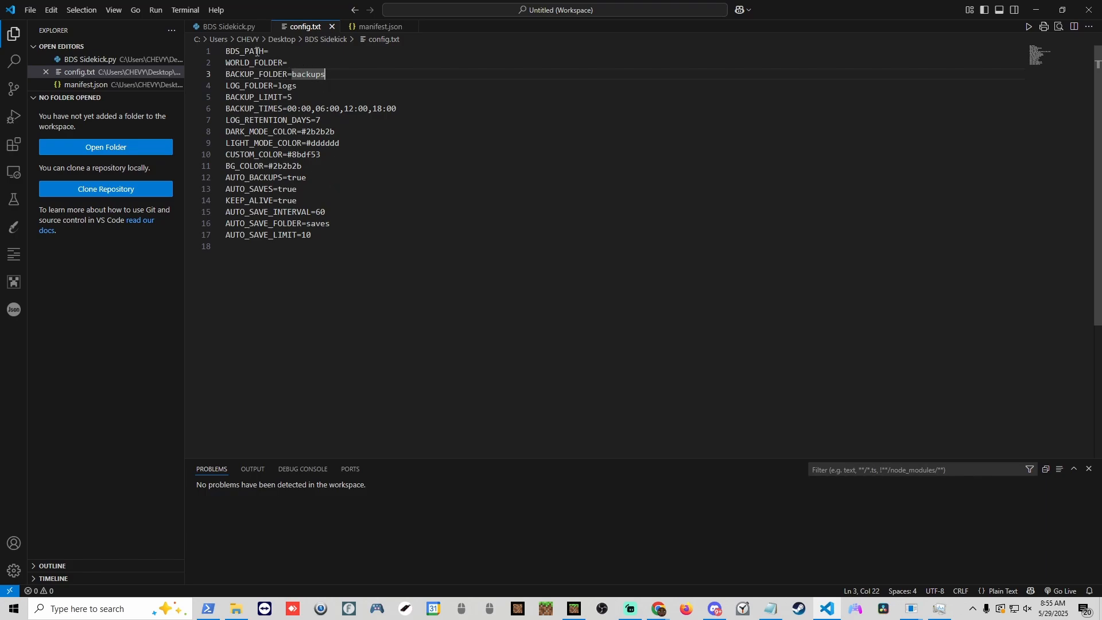
left_click(315, 59)
left_click(1035, 10)
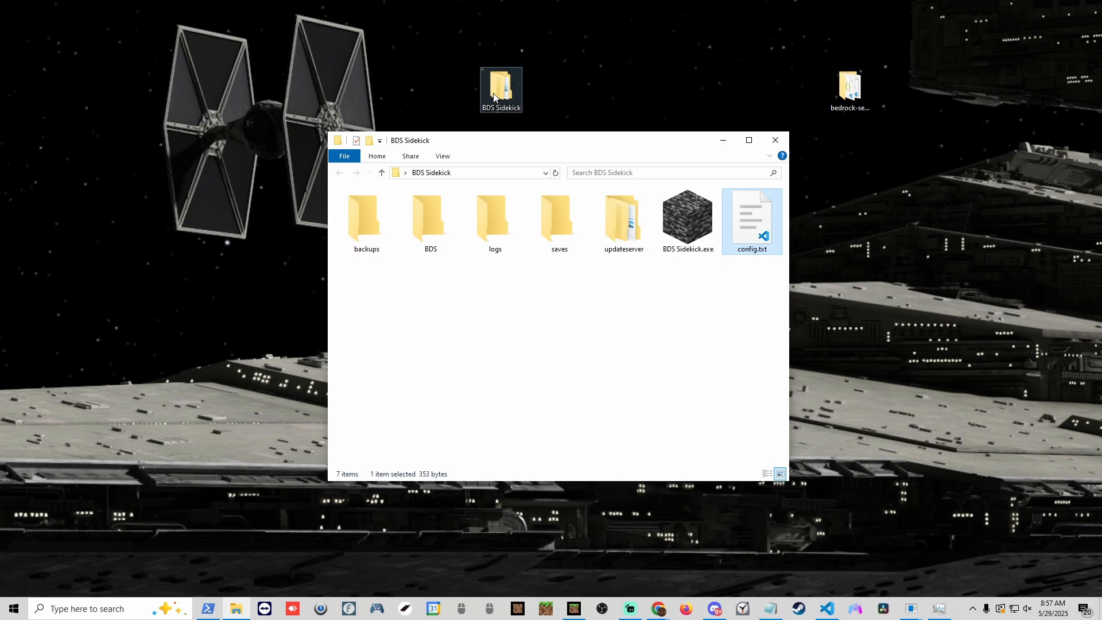
Step: Copy the location path from the properties of the BDS folder inside BDS Sidekick
left_click(432, 224)
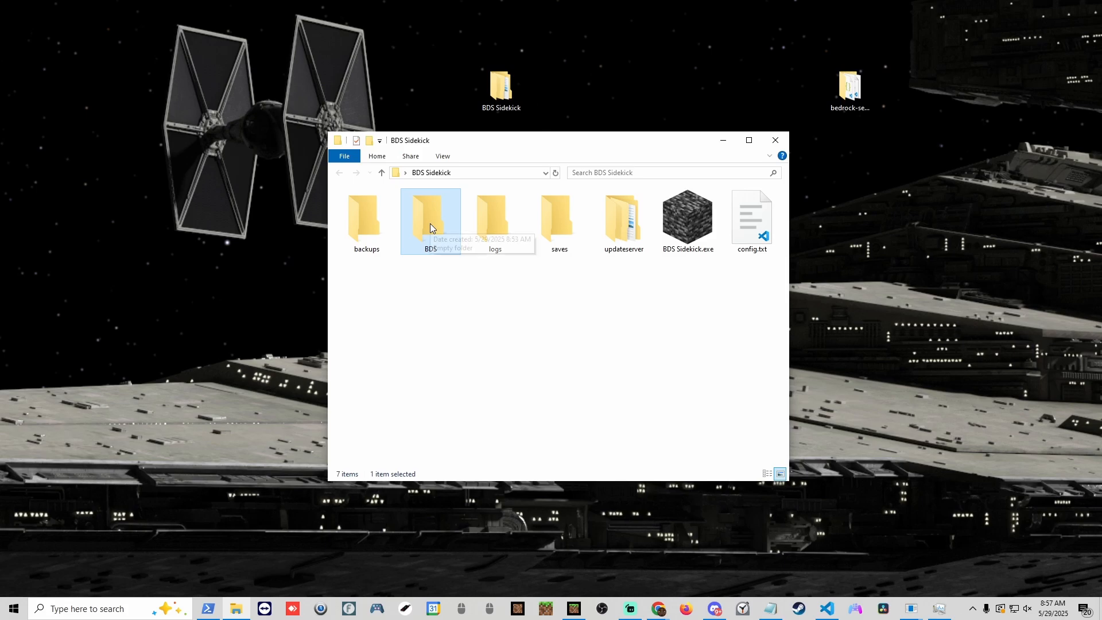
right_click(429, 224)
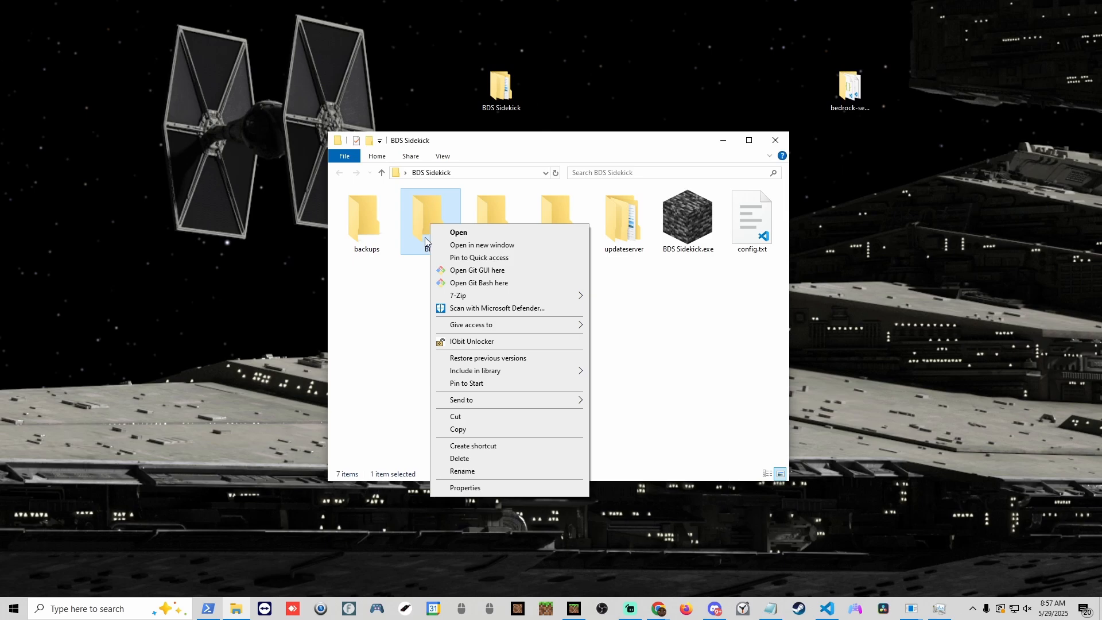
left_click(459, 488)
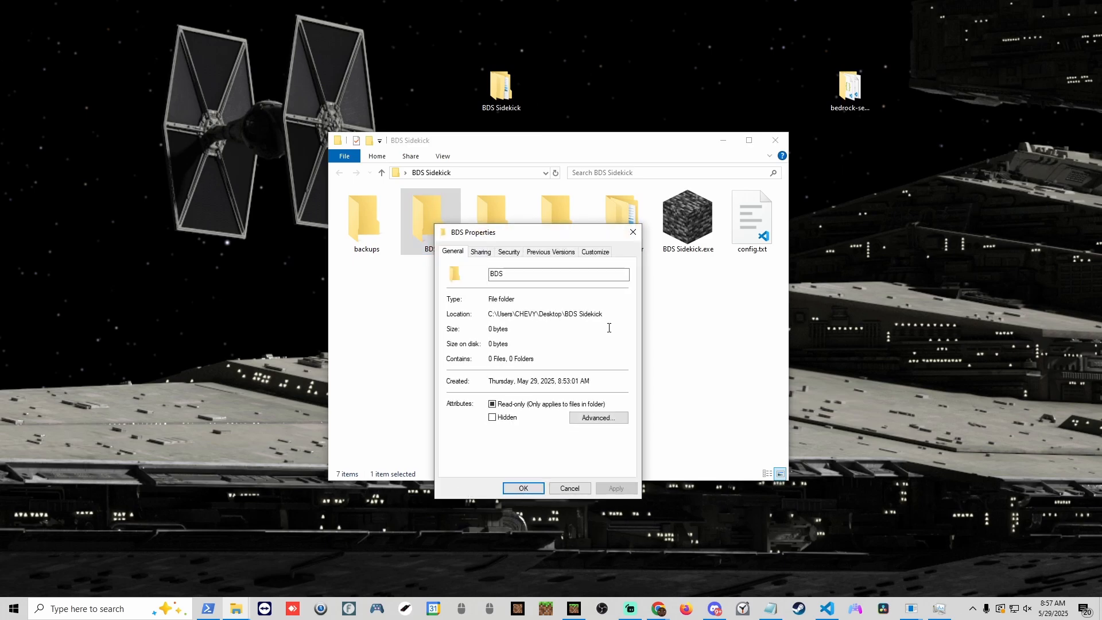
left_click_drag(622, 311, 486, 314)
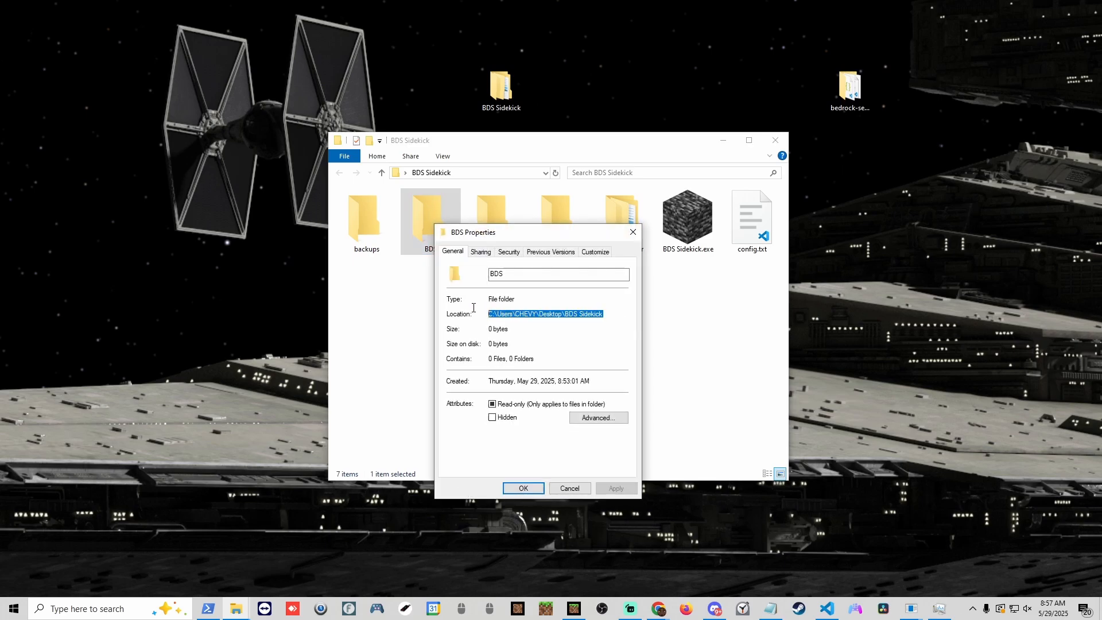
right_click(516, 315)
left_click(544, 351)
Step: Switch to Visual Studio Code and paste the copied path as the BDS_PATH and WORLD_FOLDER values in config.txt
left_click(826, 608)
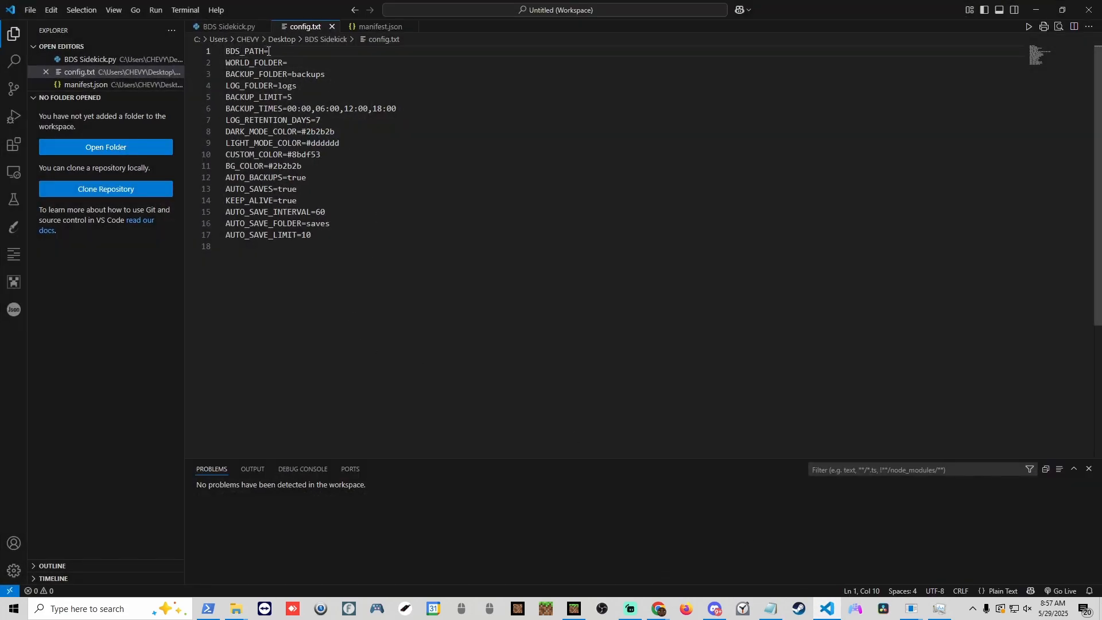
key("ctrl+v")
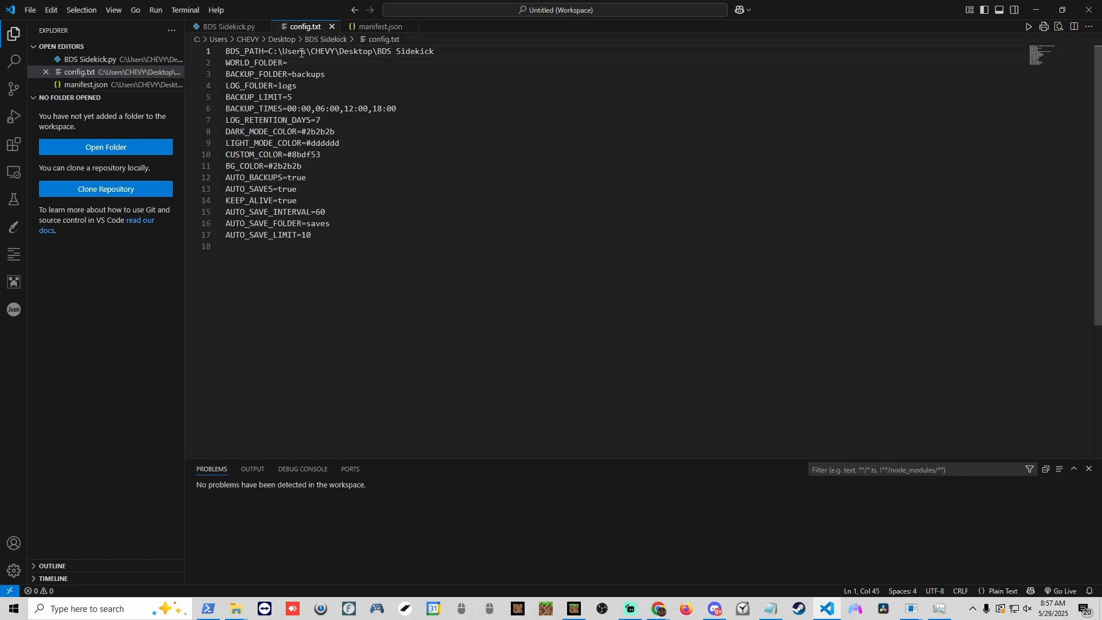
left_click(300, 53)
key("Down")
key("ctrl+v")
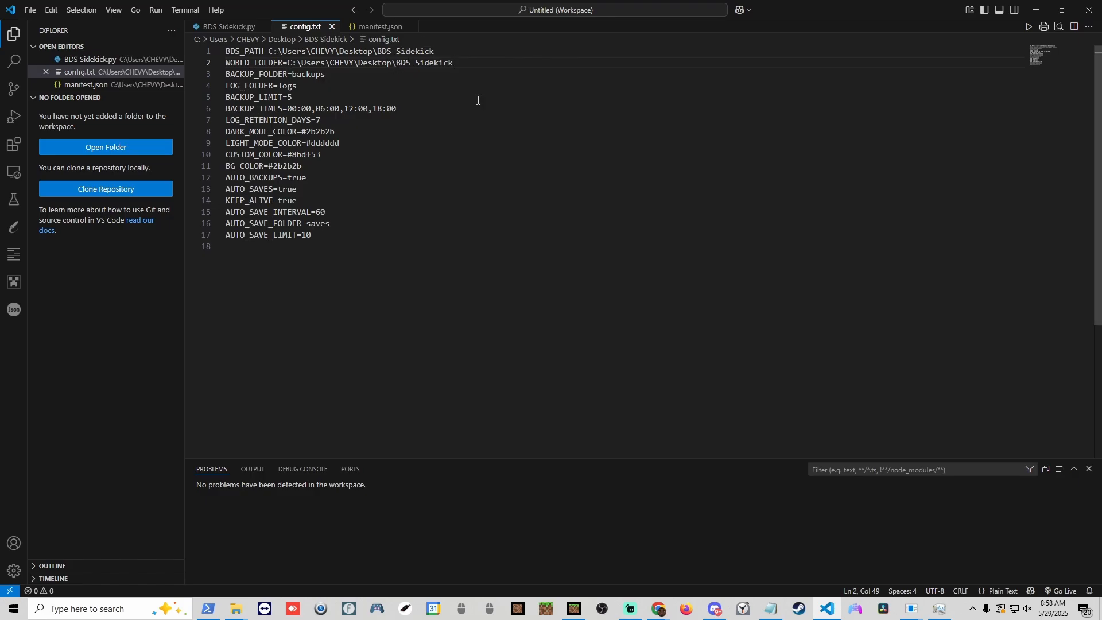
Step: Append \BDS\ to the end of both the BDS_PATH and WORLD_FOLDER paths in config.txt
left_click(434, 51)
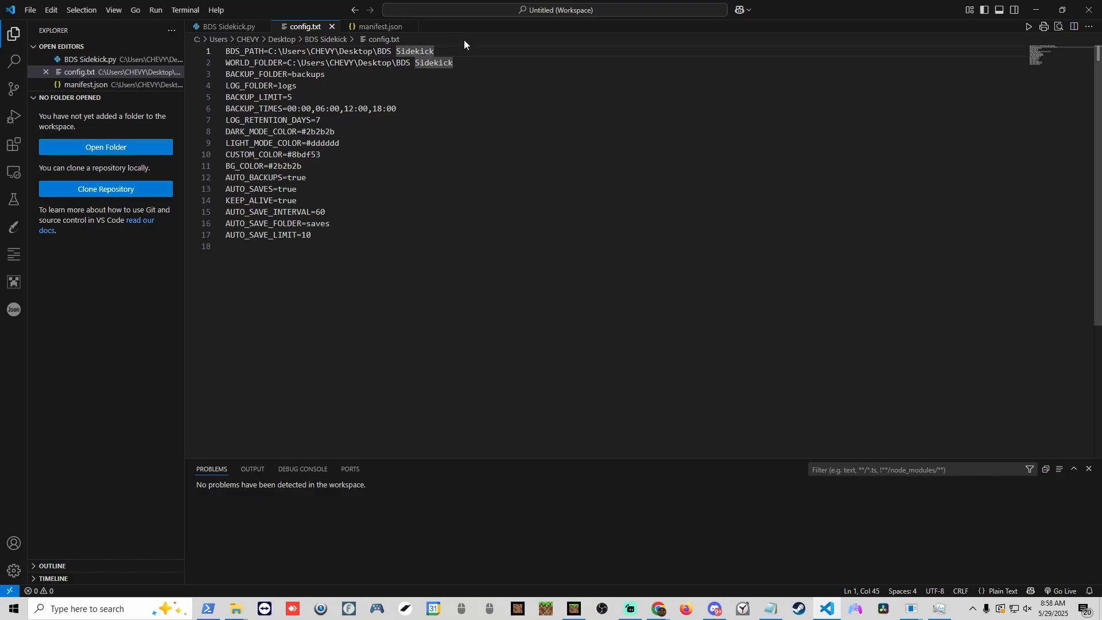
type("\\")
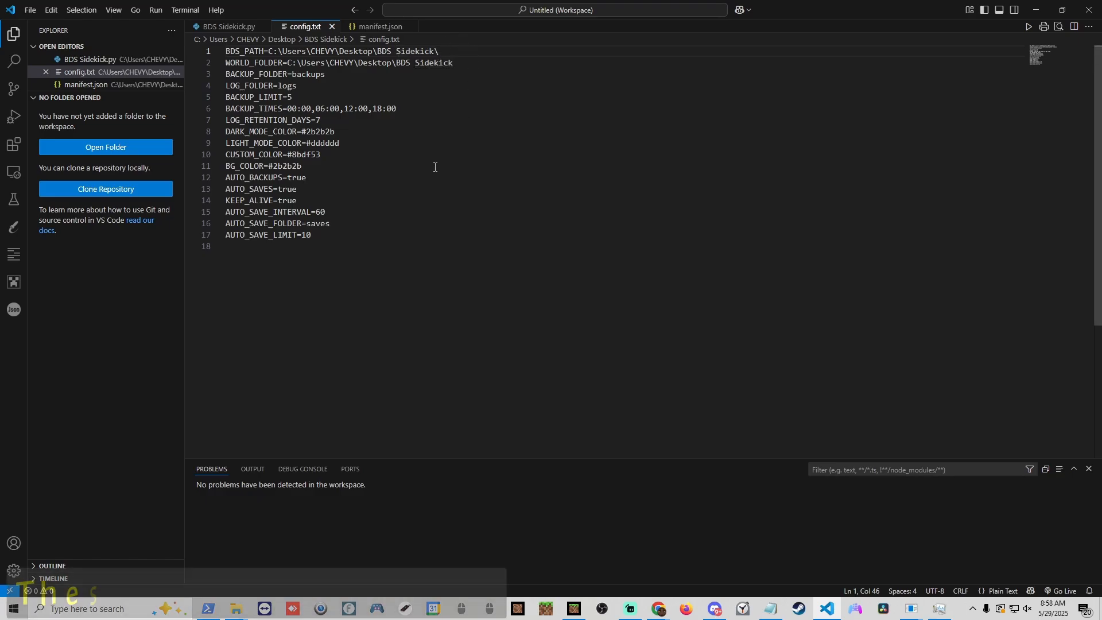
type("B")
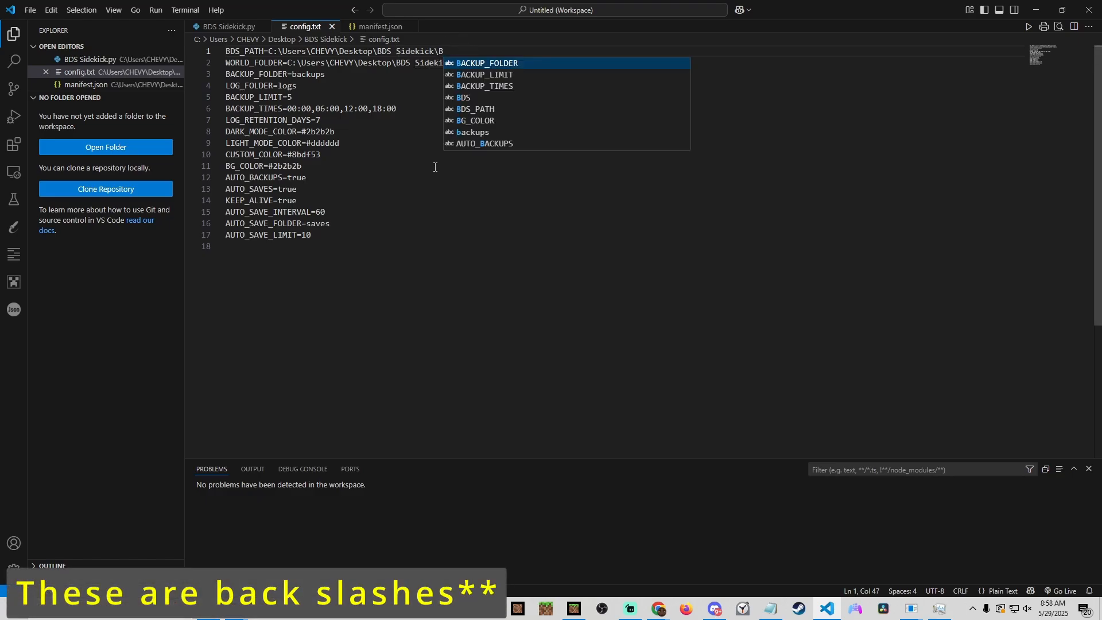
type("DS\\")
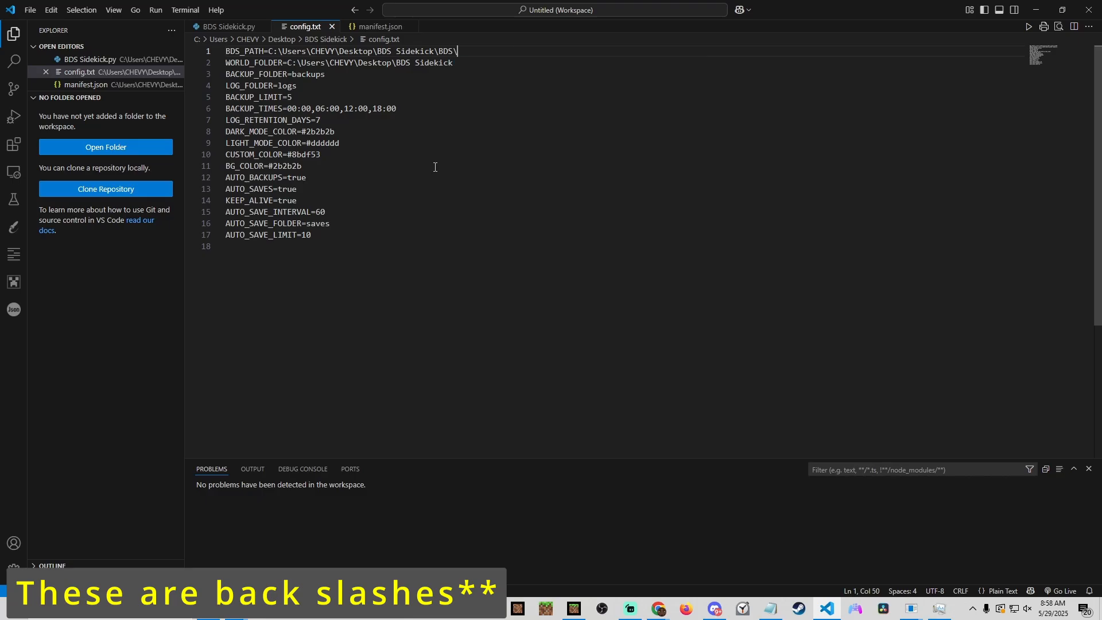
left_click(462, 64)
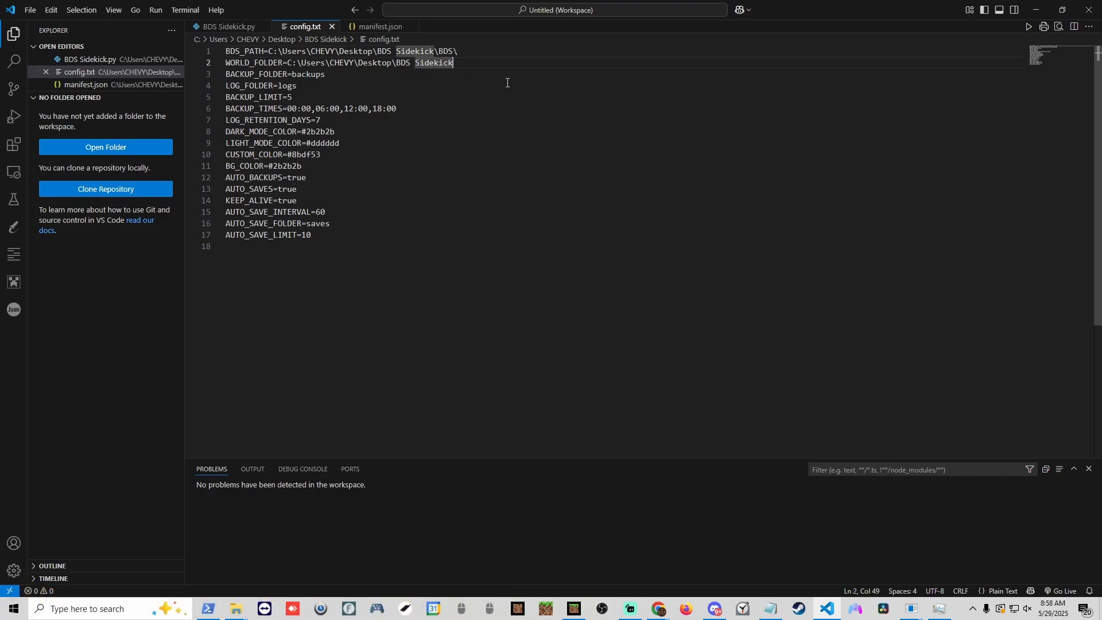
type("\\BDS\\")
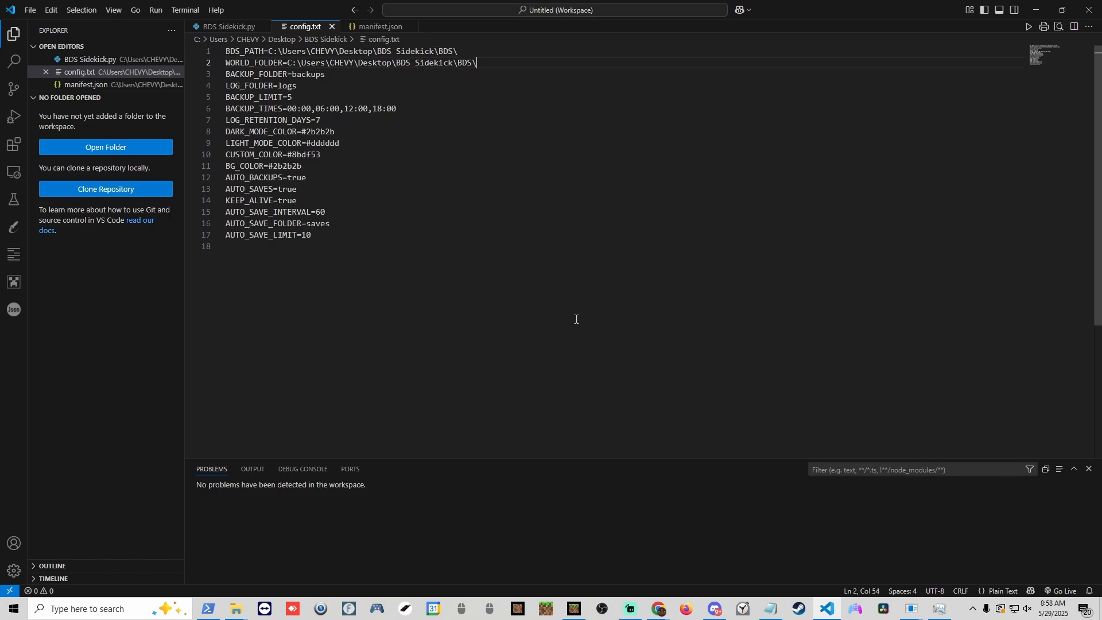
Step: Switch to the BDS Sidekick folder window and open the BDS folder to check its contents
mouse_move(236, 608)
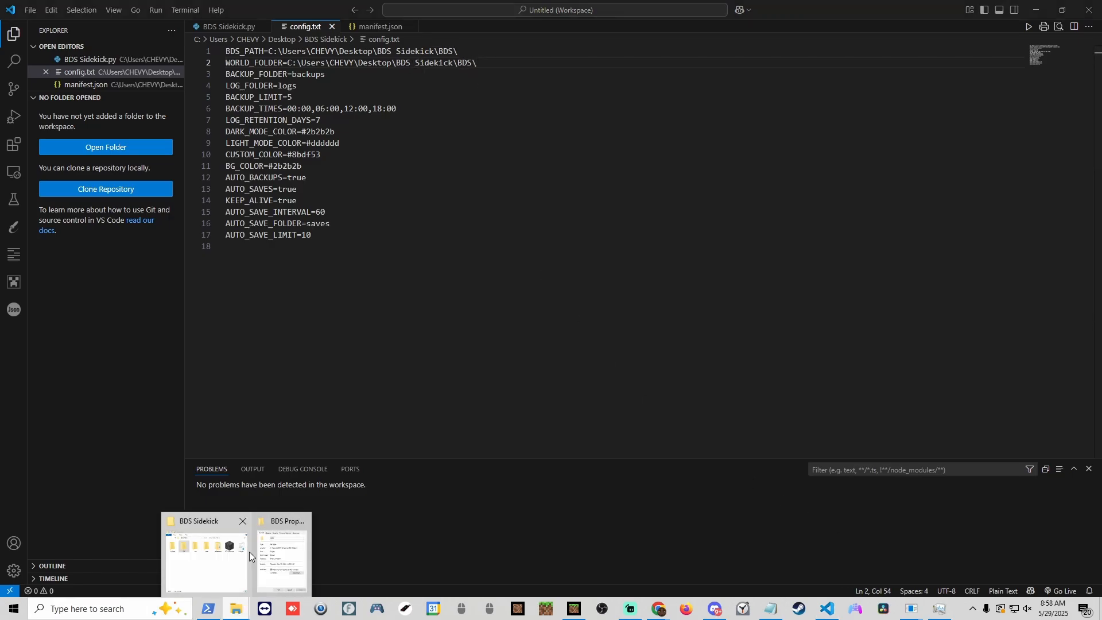
left_click(250, 556)
double_click(425, 224)
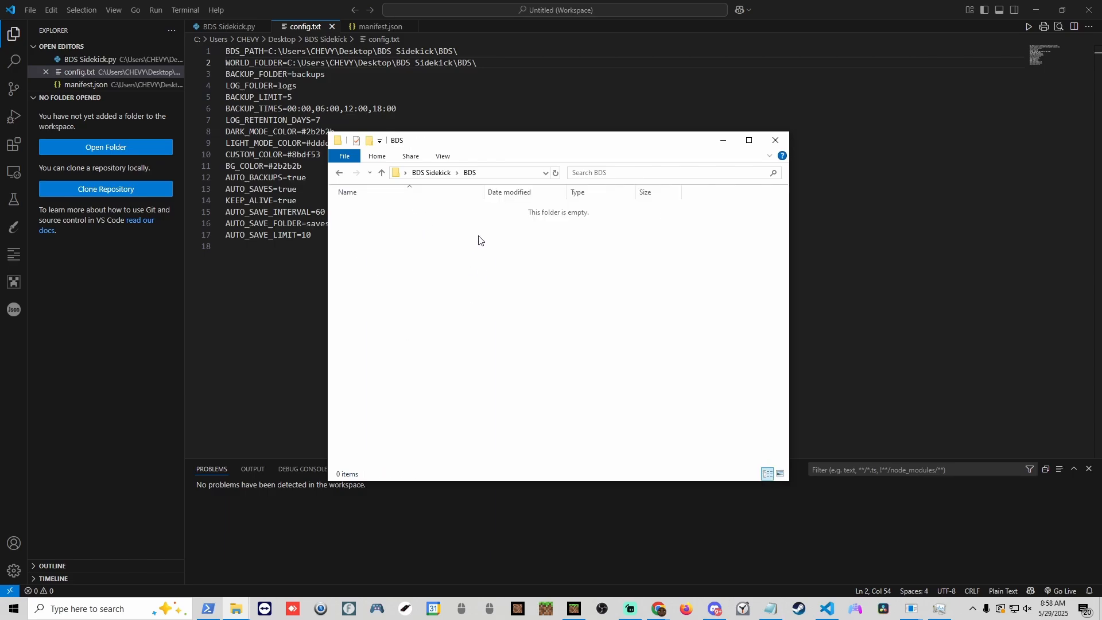
Step: Return to config.txt and append bedrock_server.exe to the end of the BDS_PATH value
left_click(483, 47)
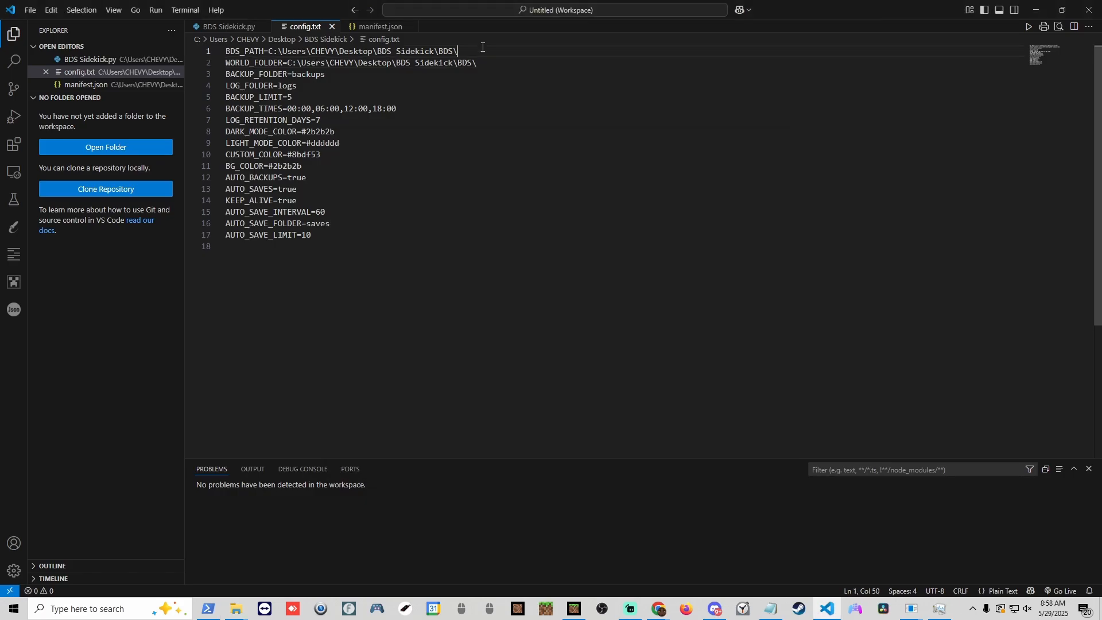
type("be")
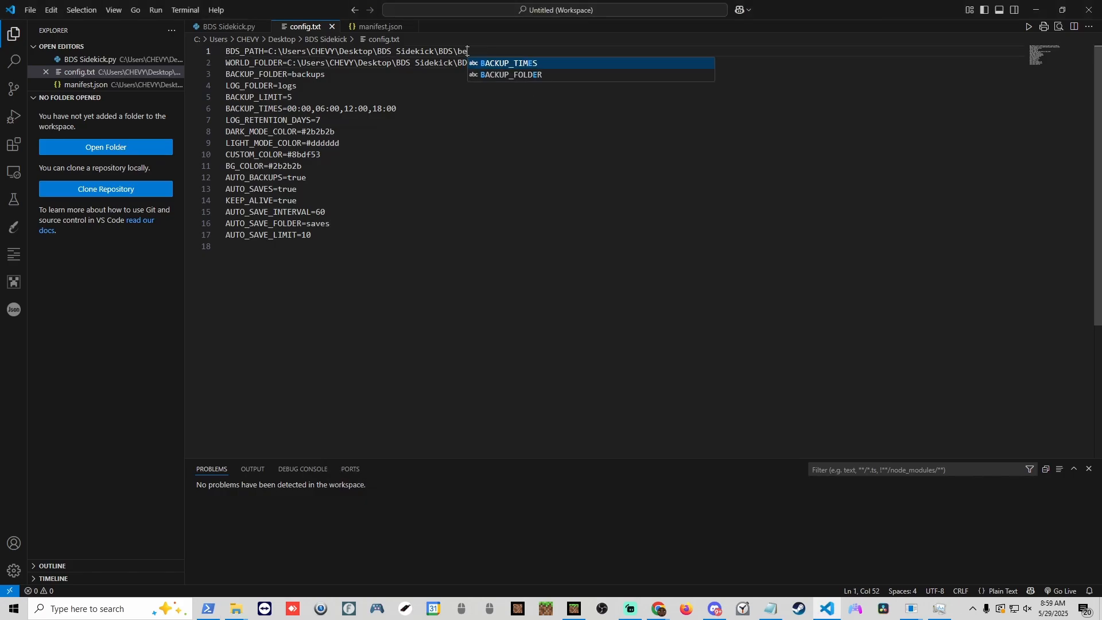
type("drock_")
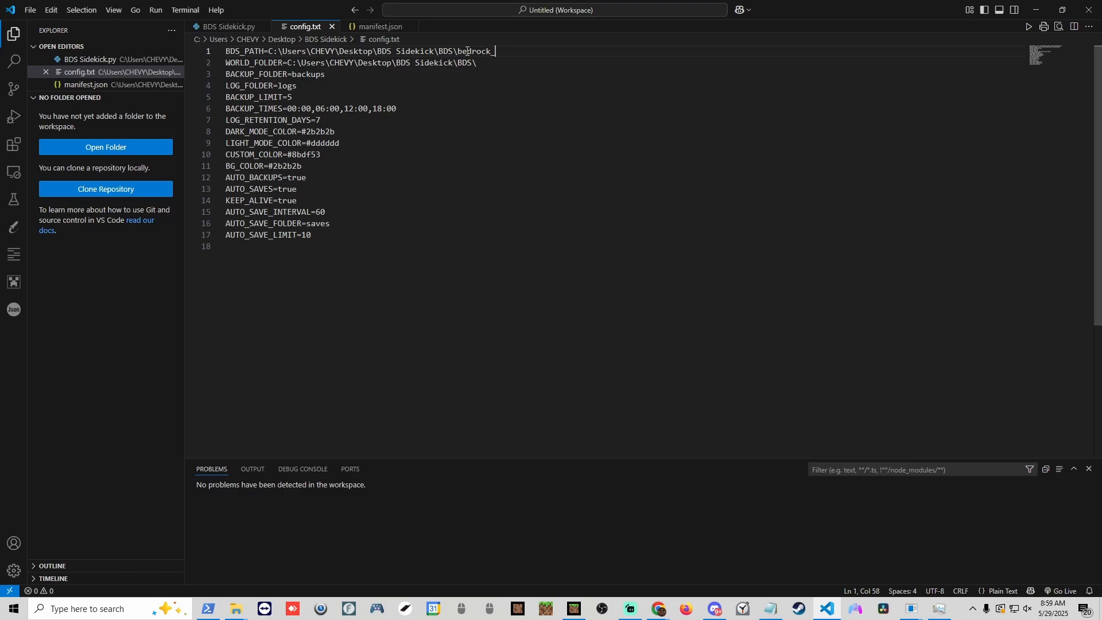
type("server.exe")
Step: Append worlds\Bedrock level to the WORLD_FOLDER path and select the world name Bedrock level
left_click(496, 63)
type("worlds\\Be")
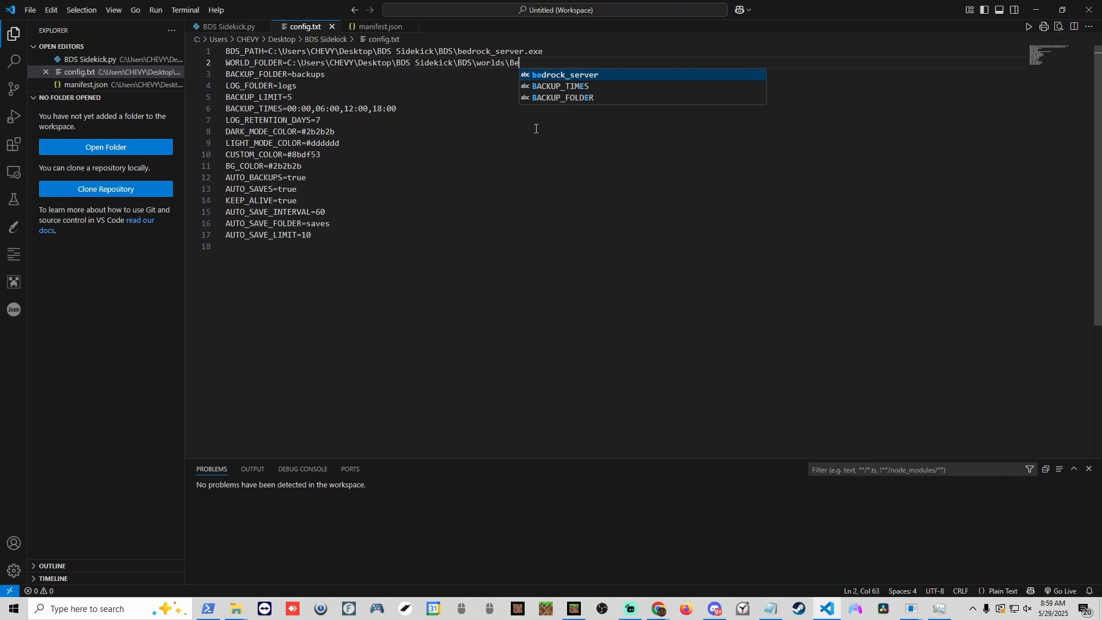
type("drock ")
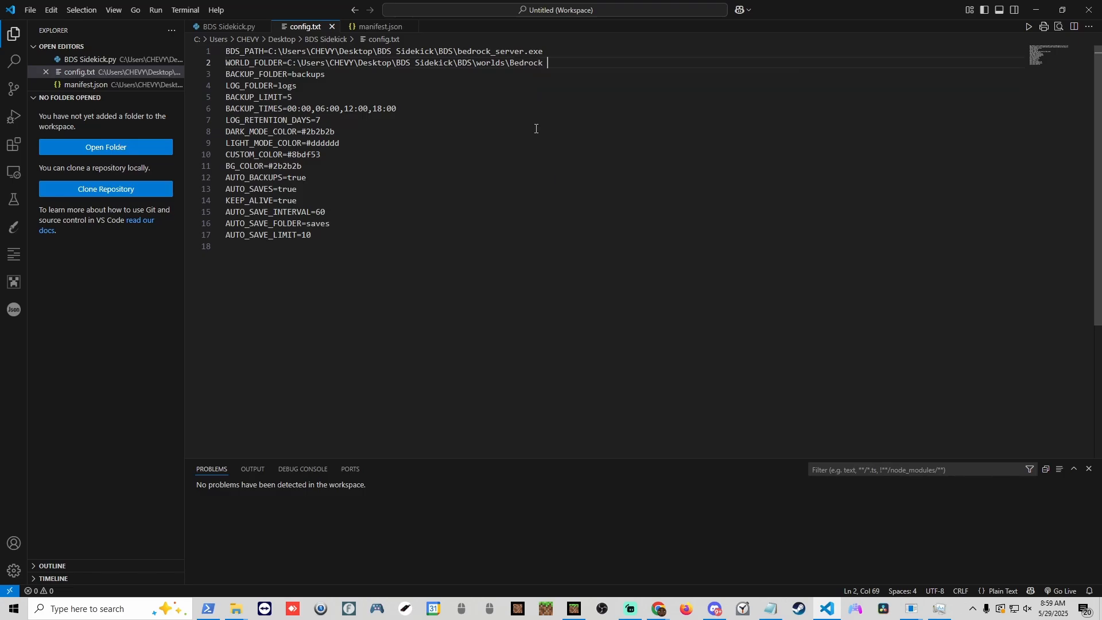
type("level")
left_click_drag(508, 62, 577, 61)
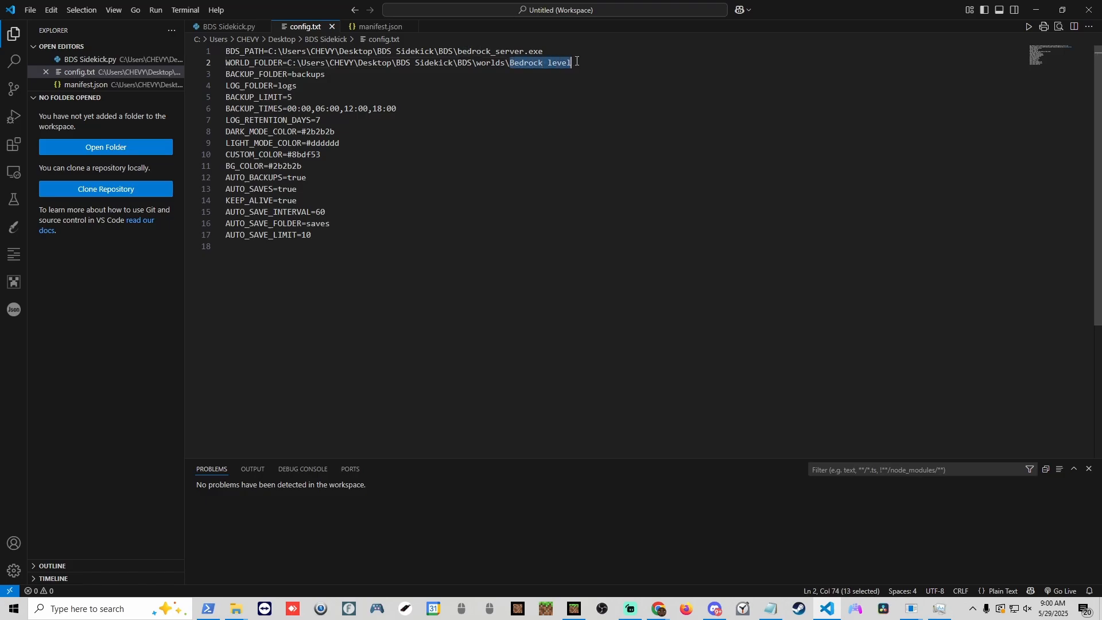
Step: Select the world name Bedrock level in the WORLD_FOLDER path and save config.txt
left_click(526, 76)
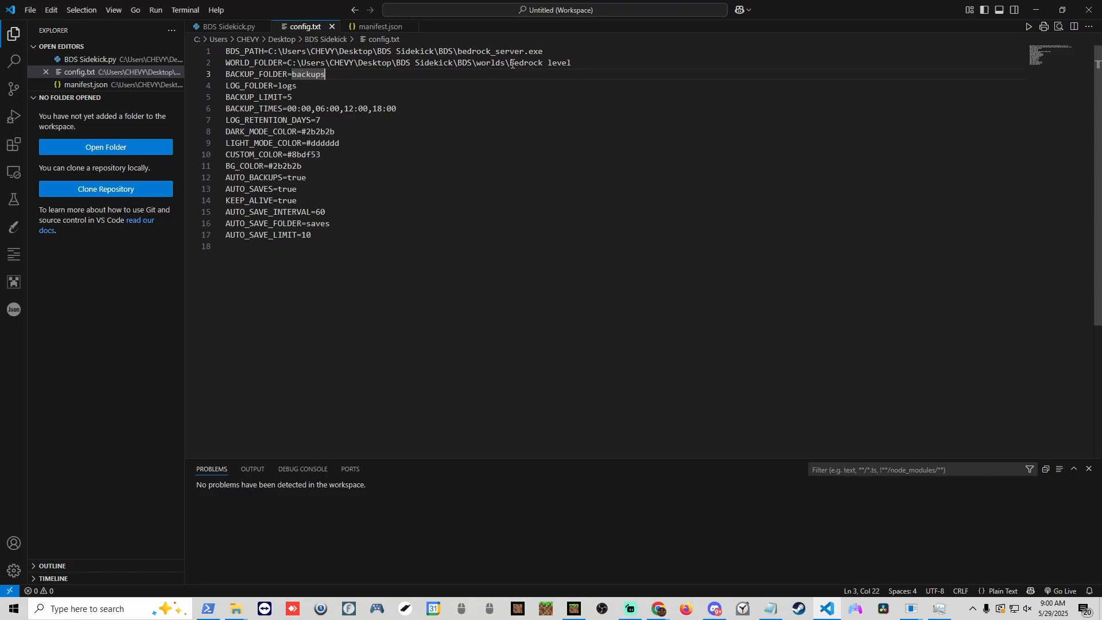
left_click_drag(512, 65, 572, 63)
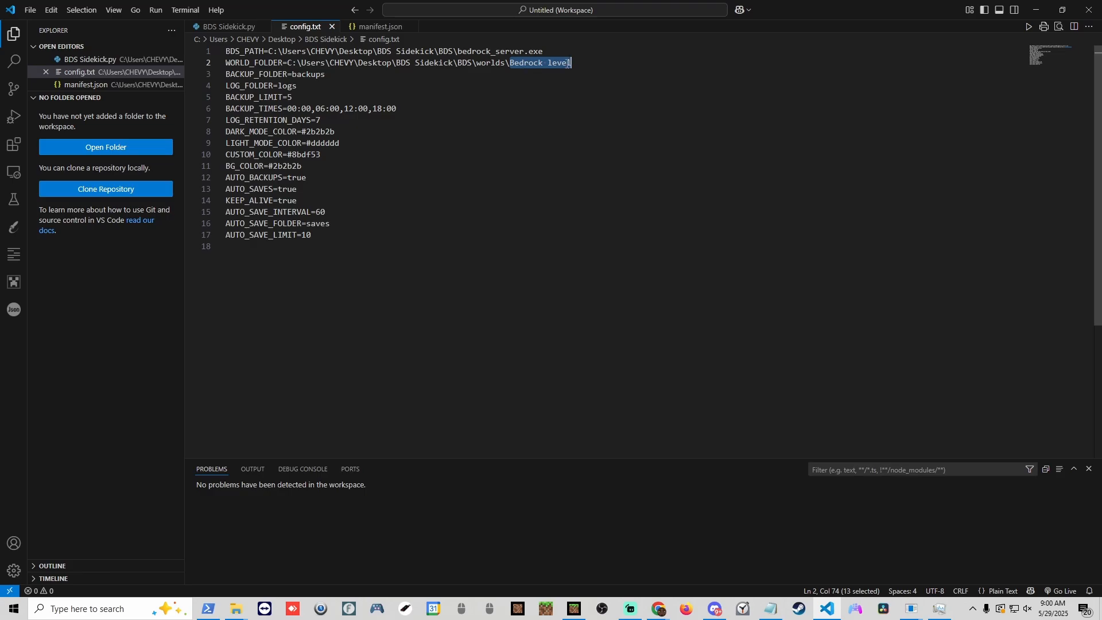
left_click(30, 10)
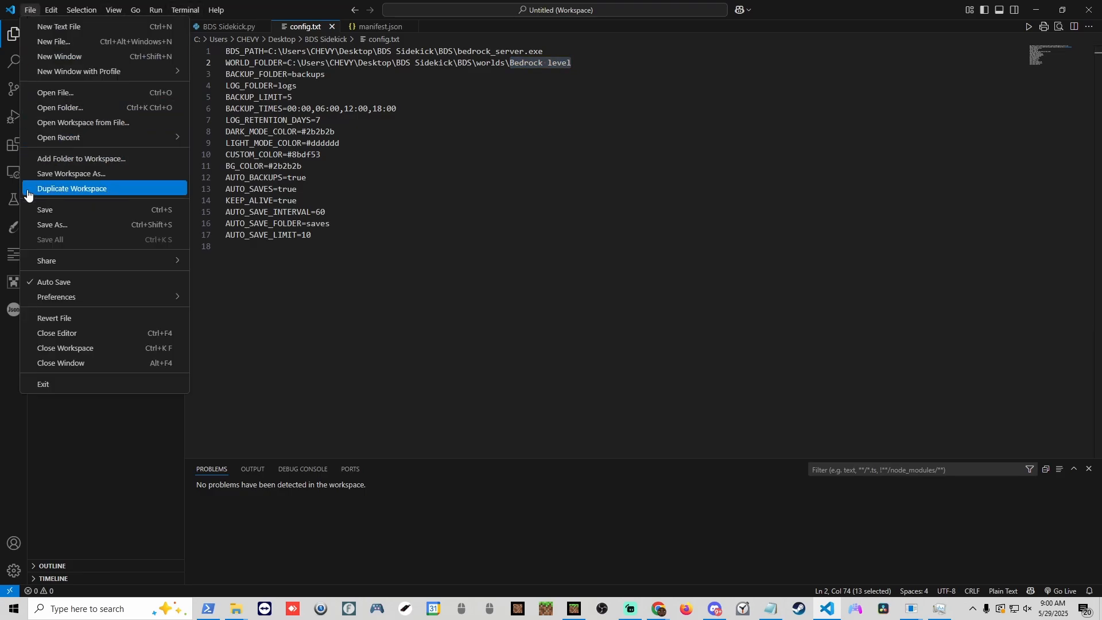
left_click(46, 212)
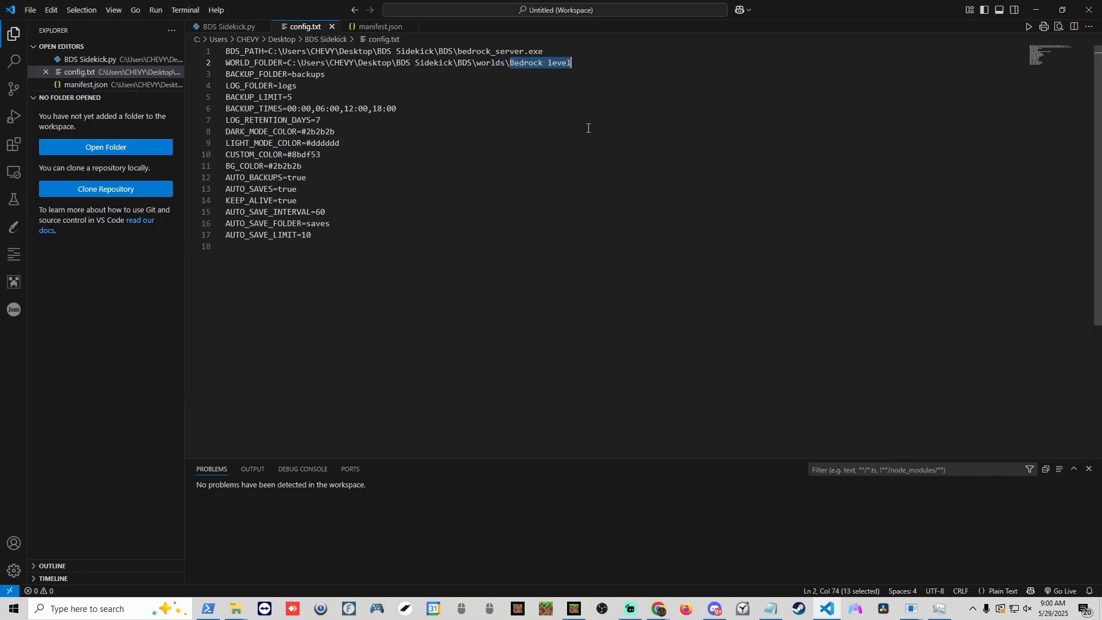
Step: Switch to the Minecraft Bedrock server download page and view the Windows dedicated server software section
key("alt+Tab")
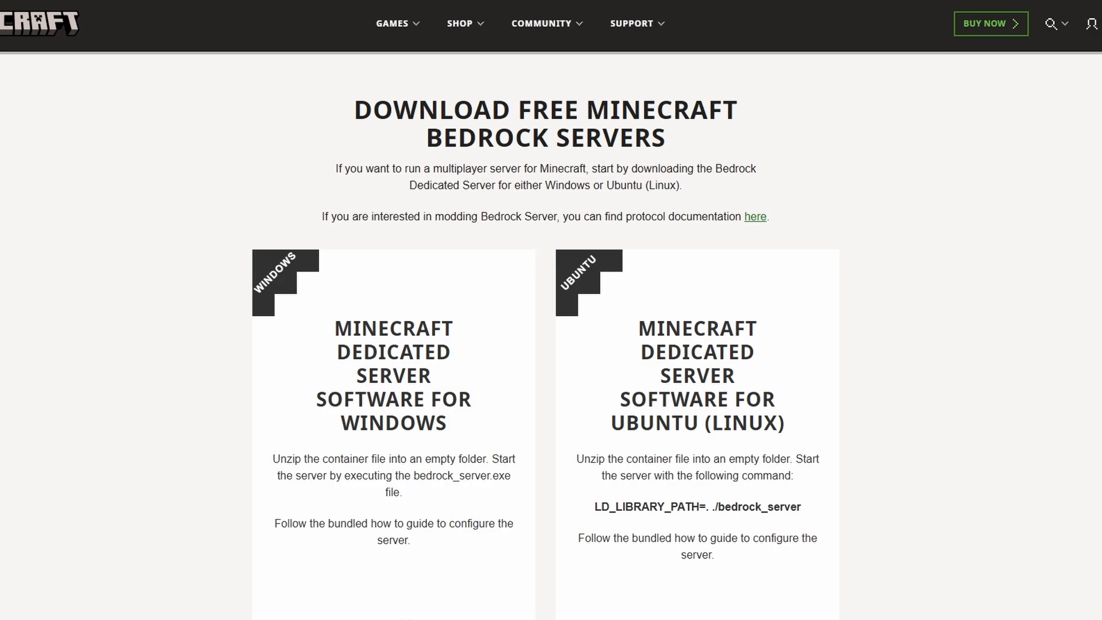
scroll(423, 235, "down", 2)
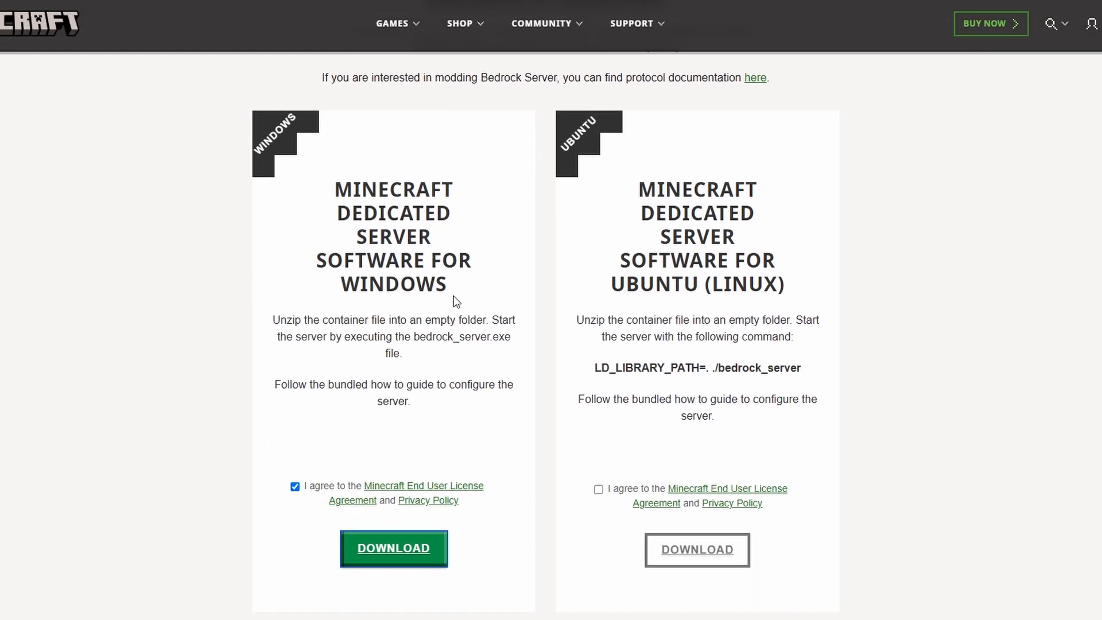
scroll(396, 387, "down", 2)
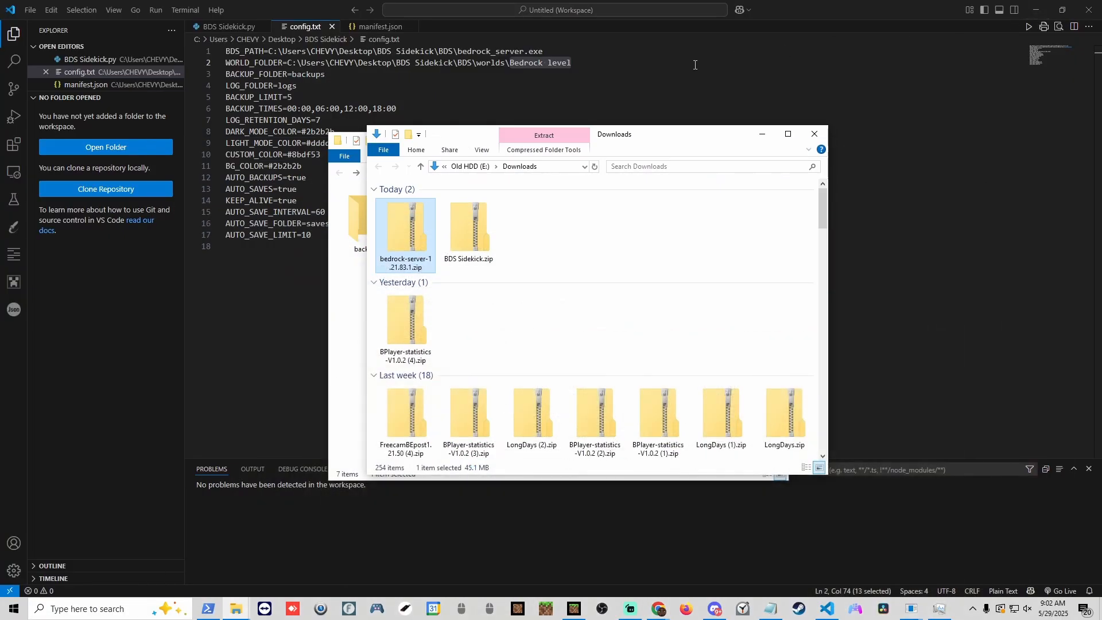
Step: Copy bedrock-server-1.21.83.1.zip from Downloads into the BDS folder inside BDS Sidekick and close the Downloads window
left_click_drag(439, 137, 764, 120)
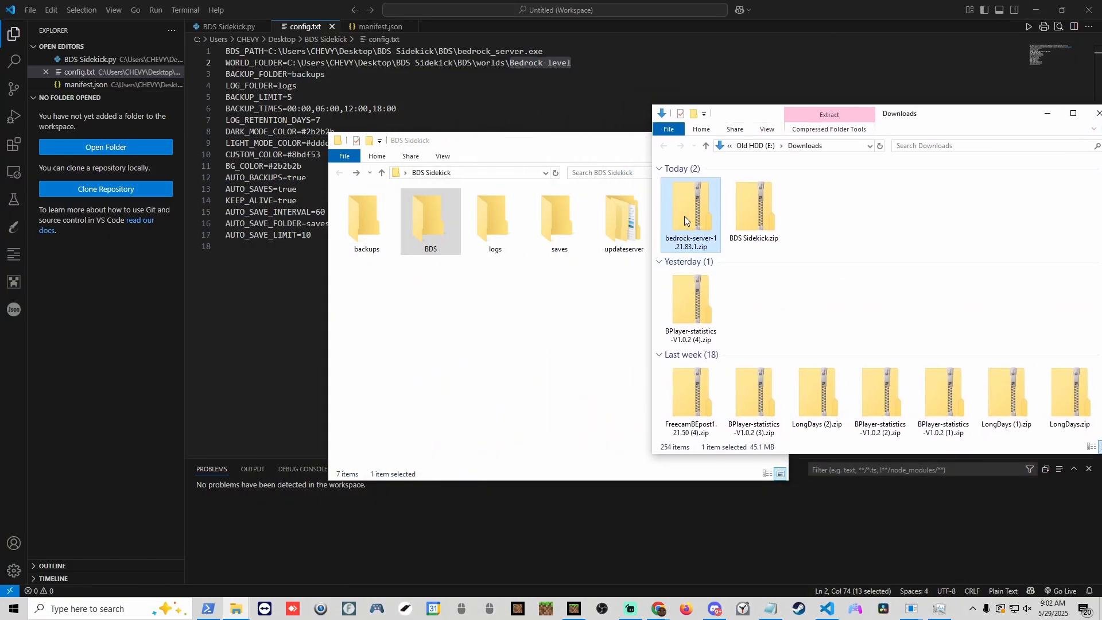
left_click_drag(691, 204, 428, 228)
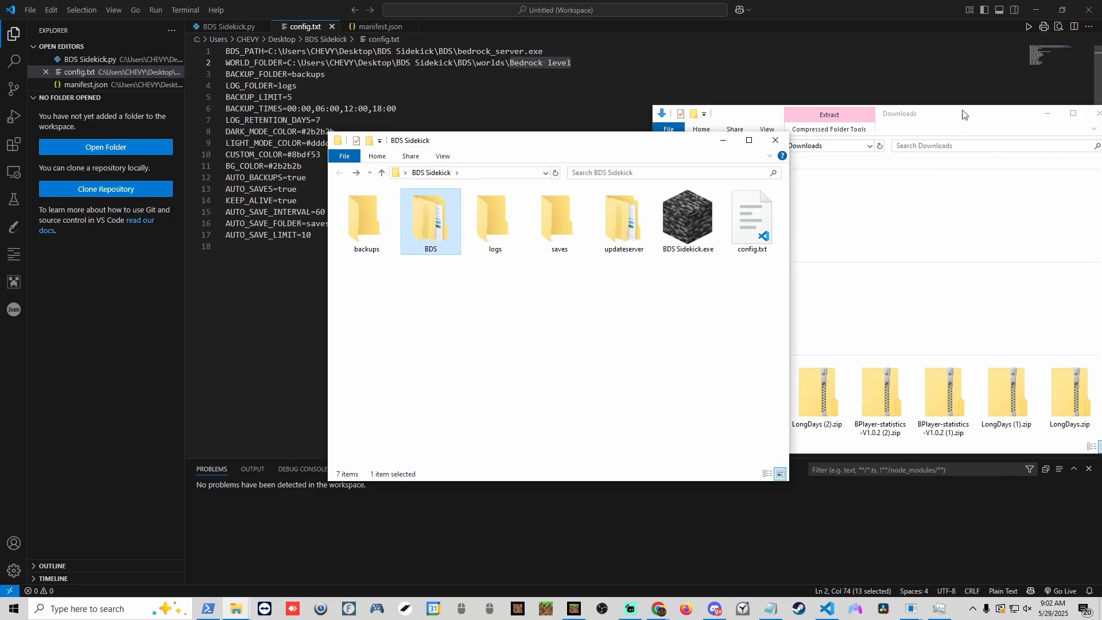
left_click_drag(964, 116, 897, 123)
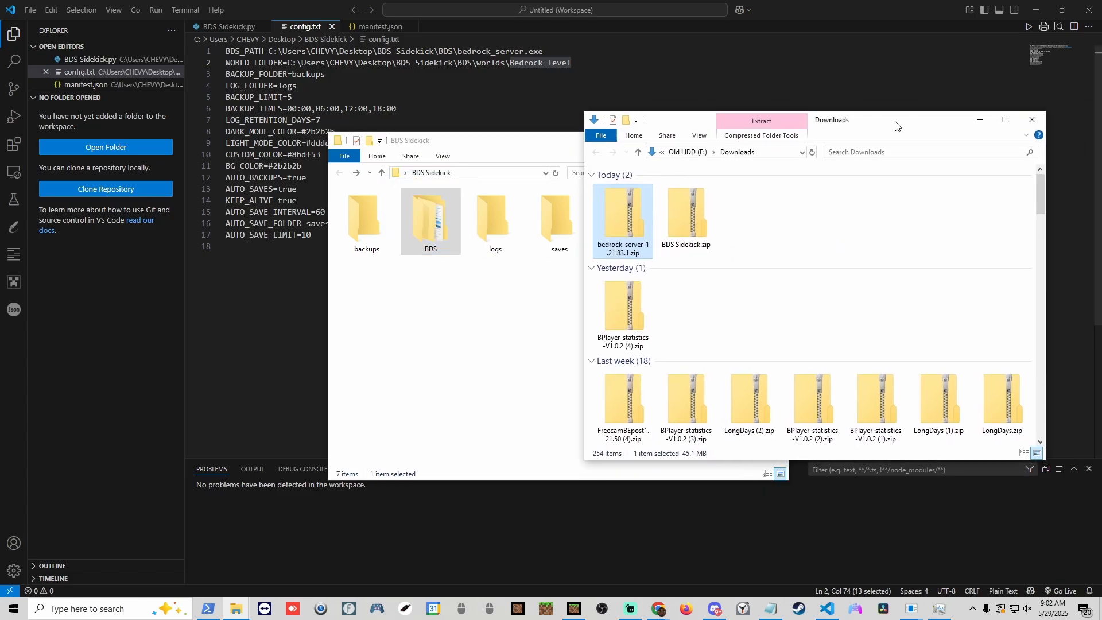
left_click(1035, 120)
Step: Extract bedrock-server-1.21.83.1.zip inside the BDS folder and delete the zip file
double_click(432, 231)
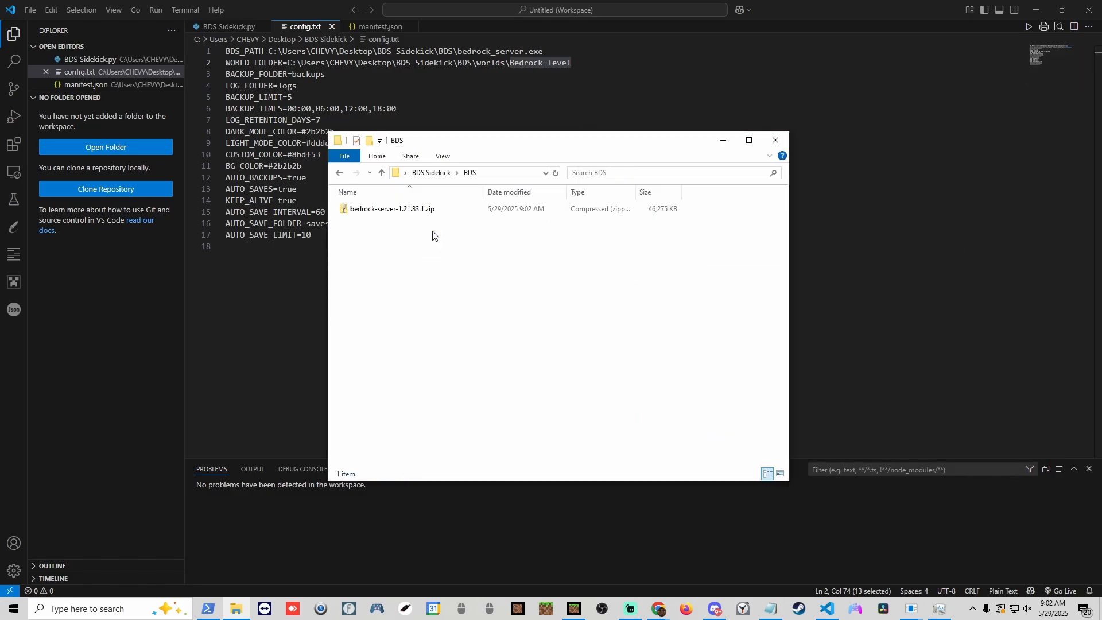
left_click(378, 212)
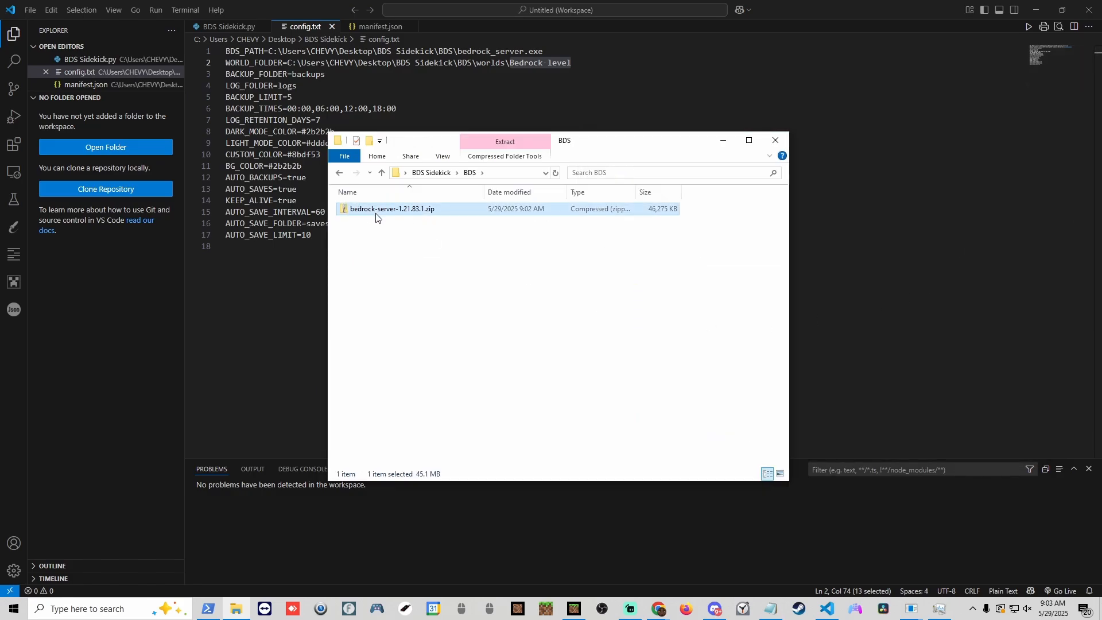
right_click(380, 216)
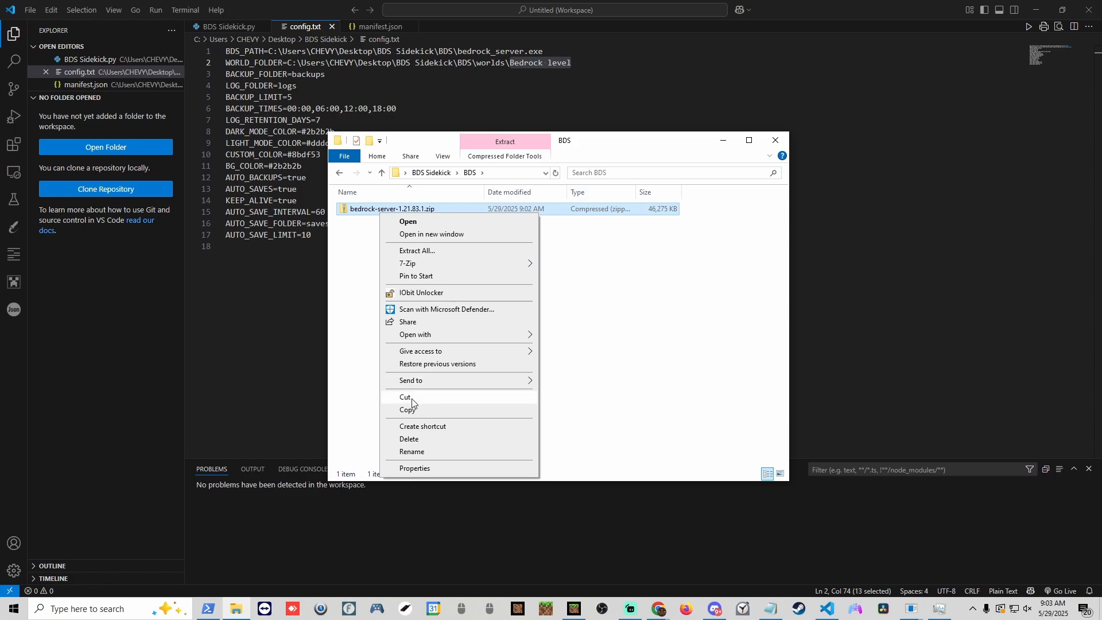
left_click(425, 251)
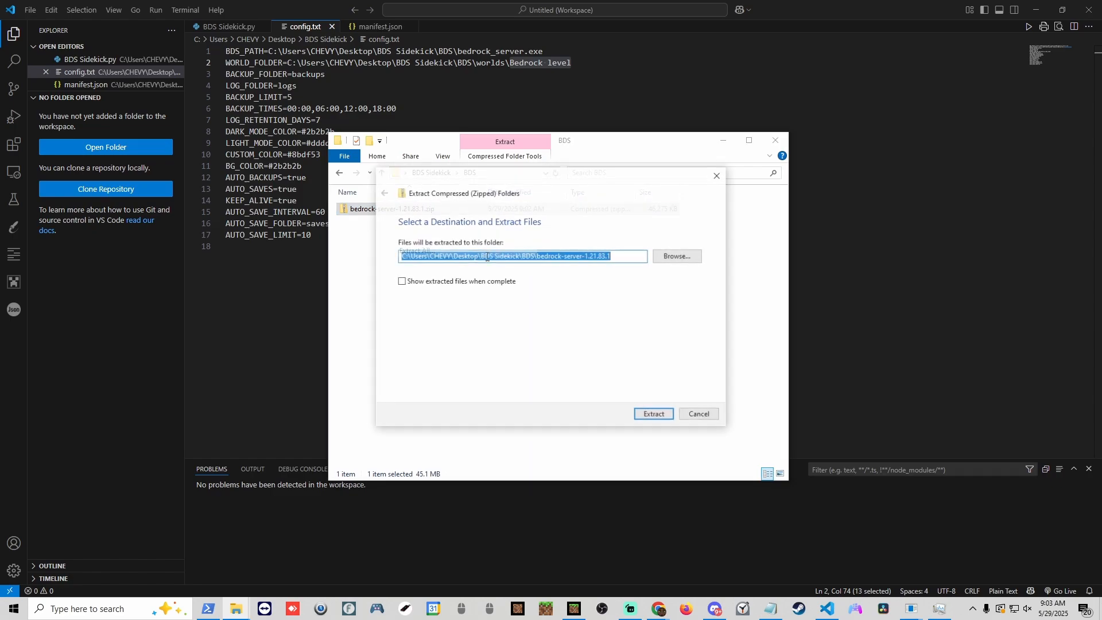
left_click(654, 414)
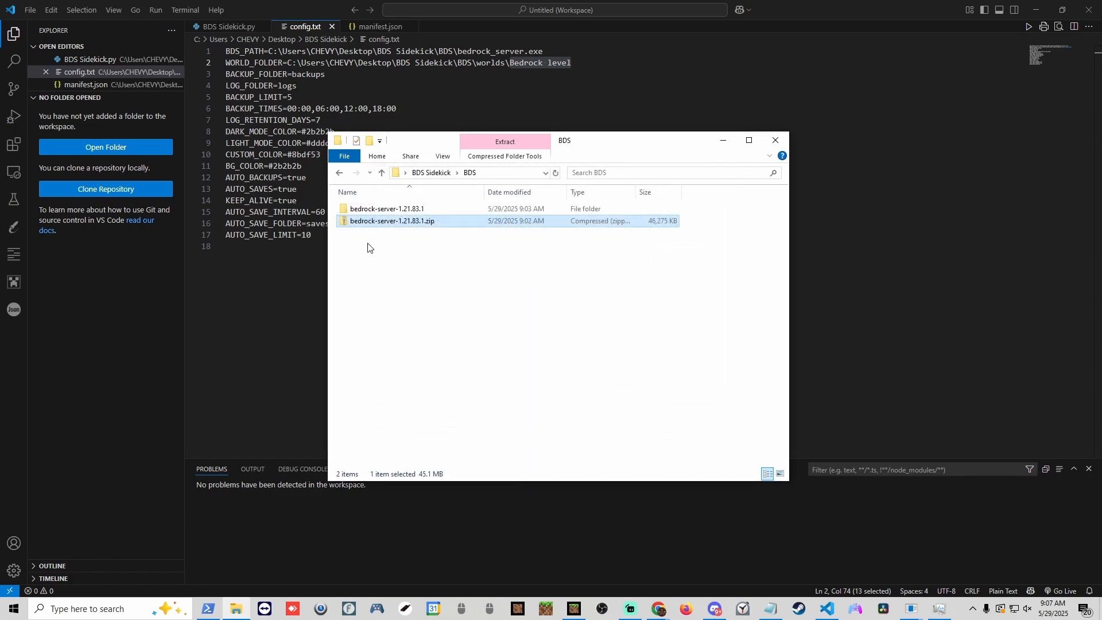
right_click(388, 222)
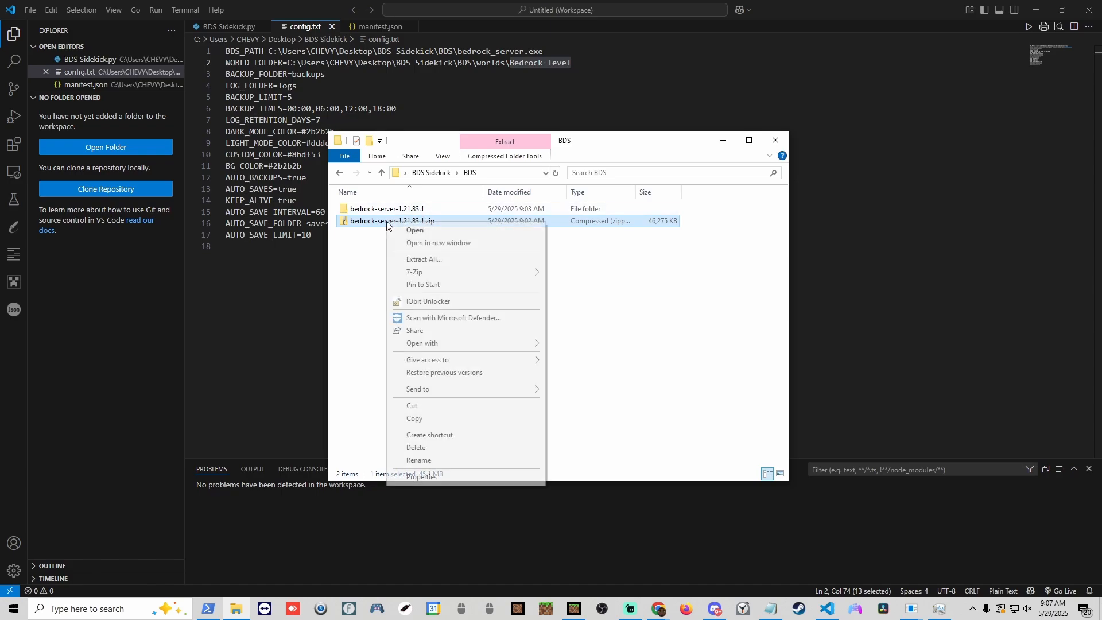
left_click(413, 447)
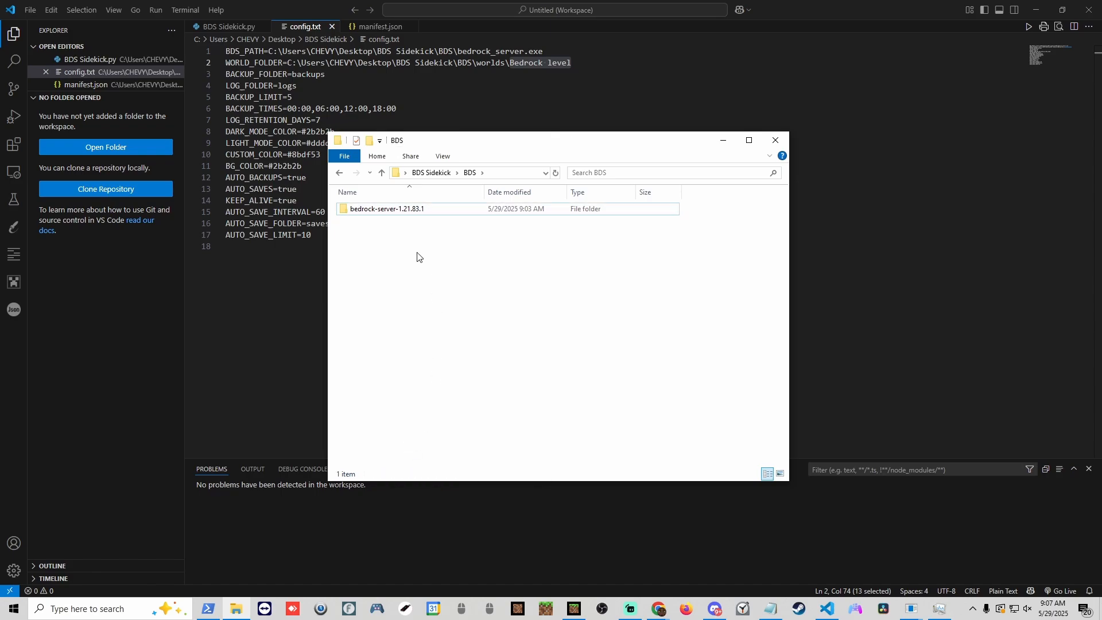
Step: Move all files and folders from the extracted bedrock-server-1.21.83.1 folder up into the BDS folder
double_click(374, 209)
left_click_drag(396, 385, 355, 210)
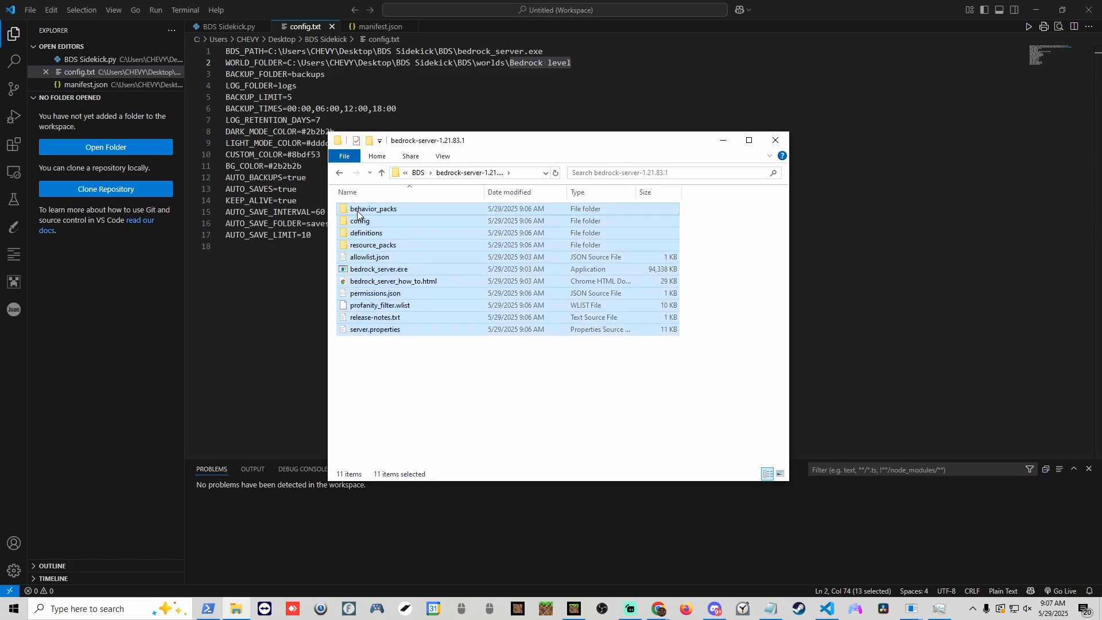
right_click(355, 211)
left_click(384, 338)
left_click(339, 173)
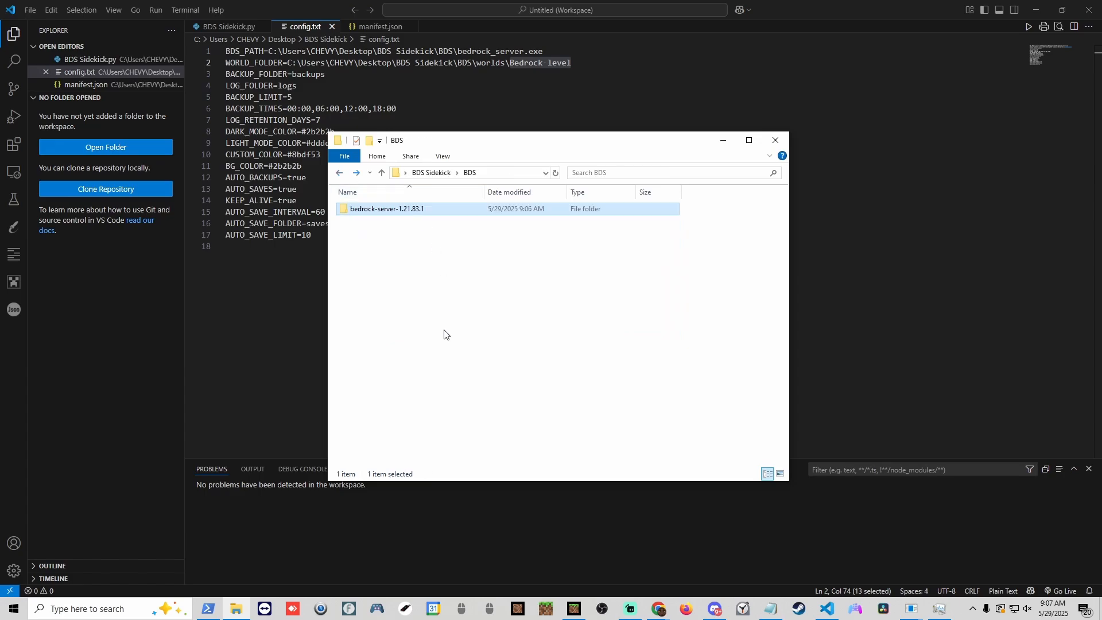
right_click(405, 327)
left_click(413, 406)
left_click(408, 413)
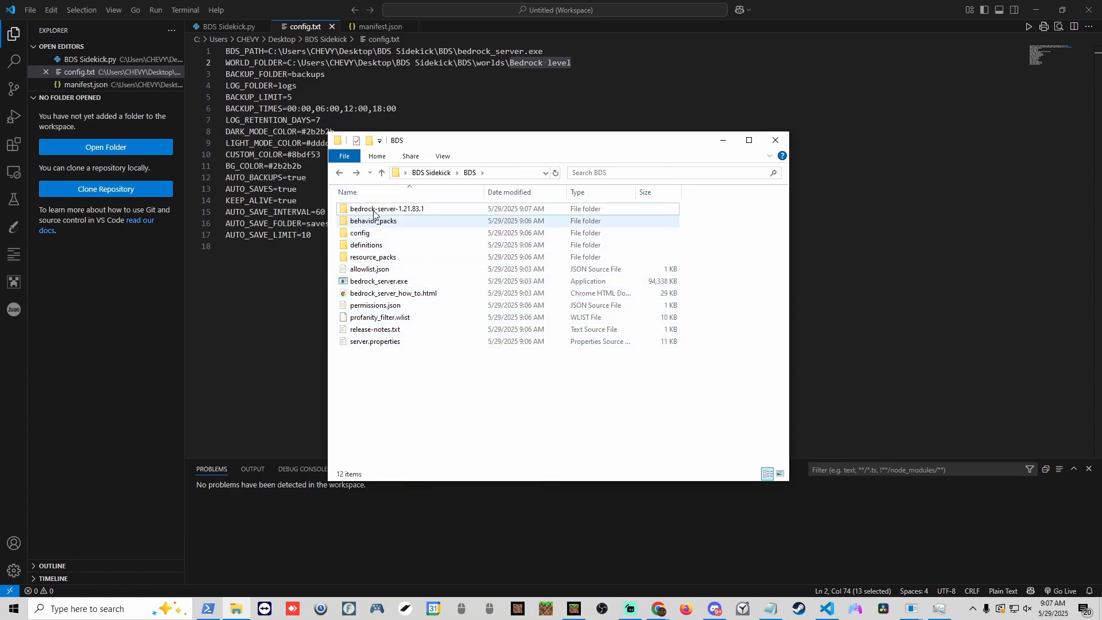
Step: Check the bedrock-server-1.21.83.1 folder, delete it, and return to the BDS Sidekick folder
double_click(364, 208)
left_click(339, 172)
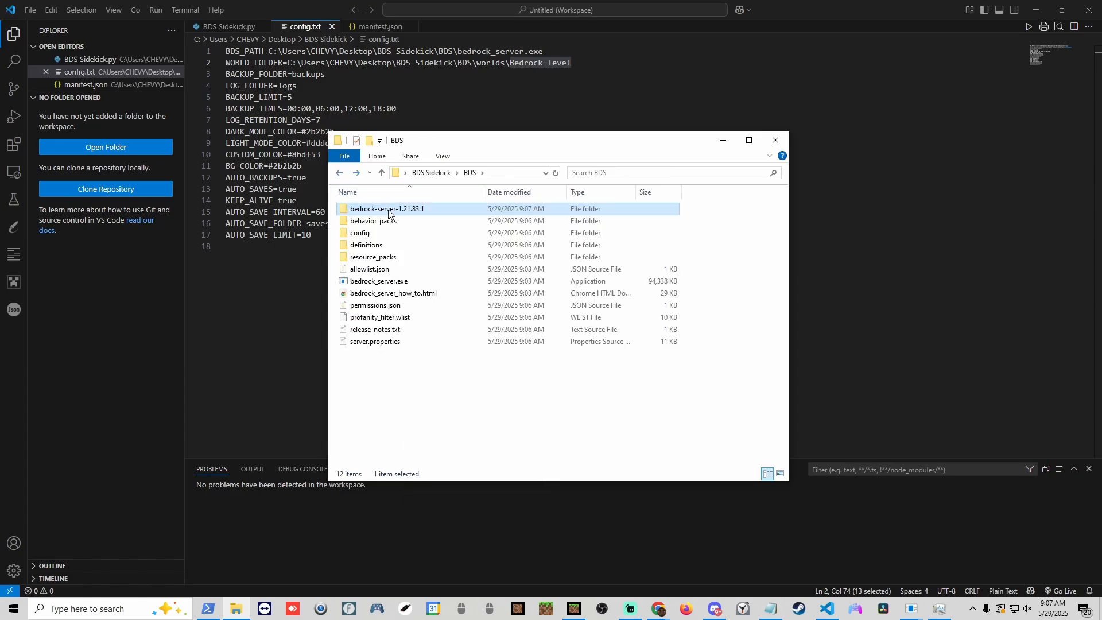
key("Delete")
left_click(340, 172)
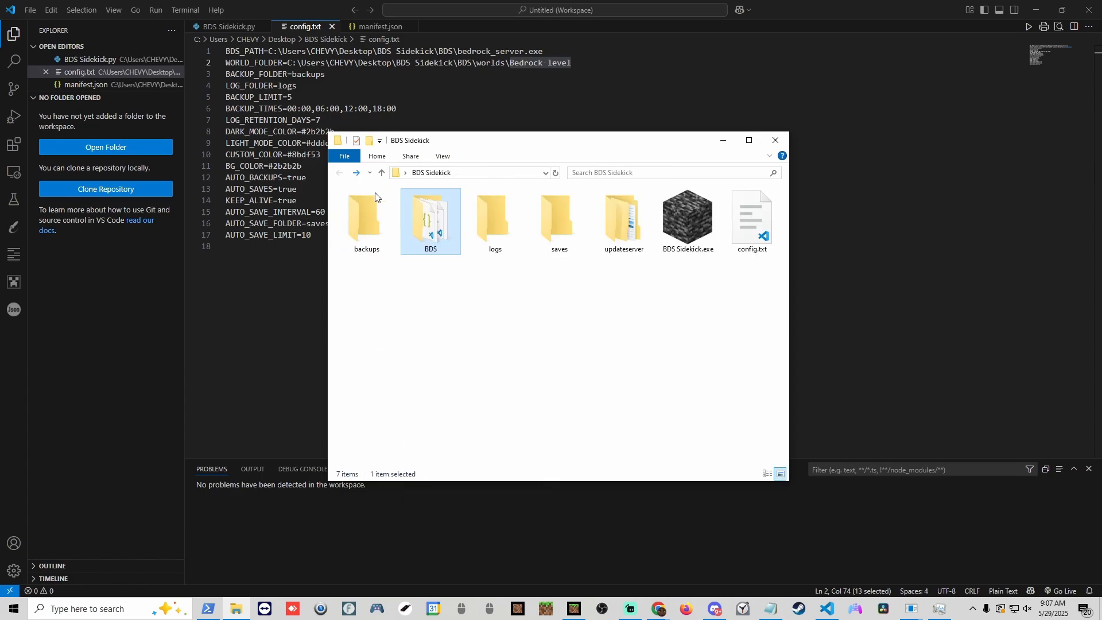
Step: Review the server files in the BDS folder and return to the BDS Sidekick folder
double_click(437, 233)
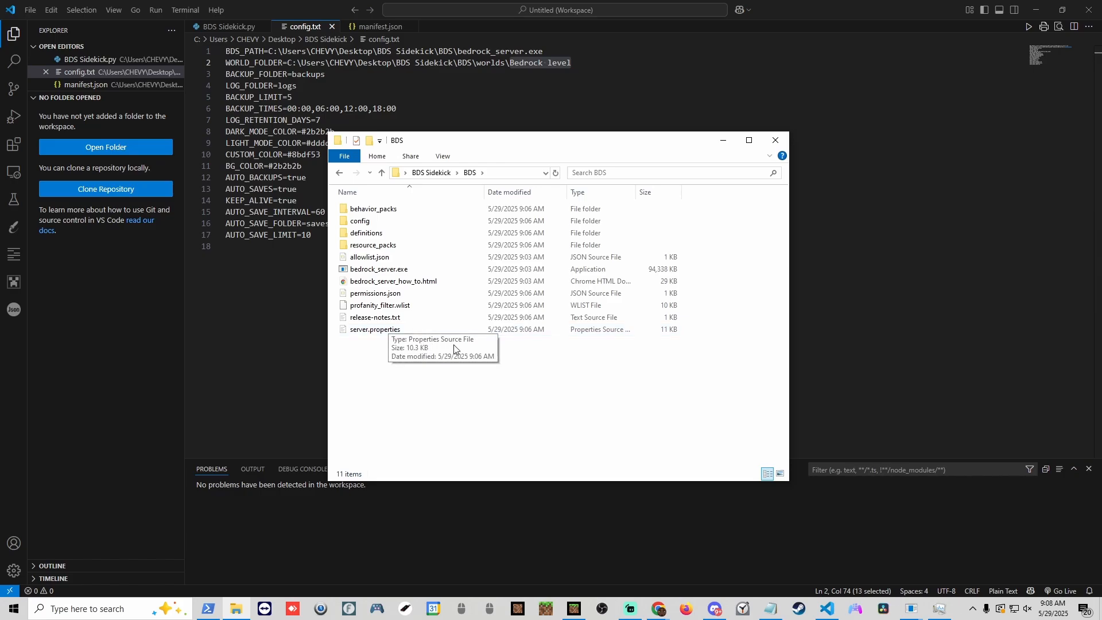
left_click(339, 173)
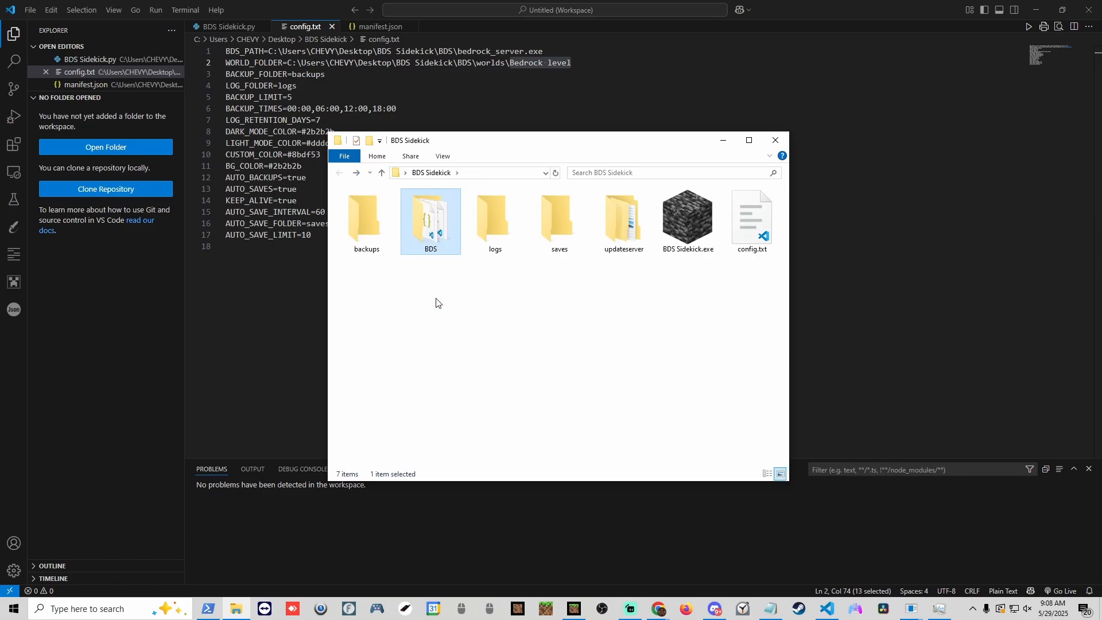
double_click(429, 222)
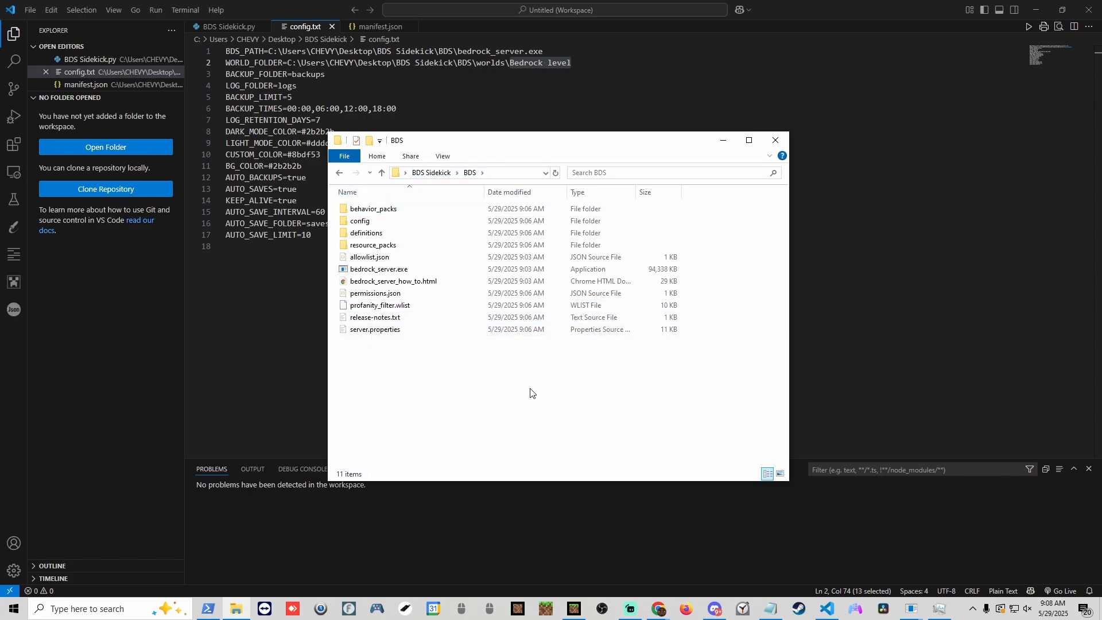
left_click(339, 172)
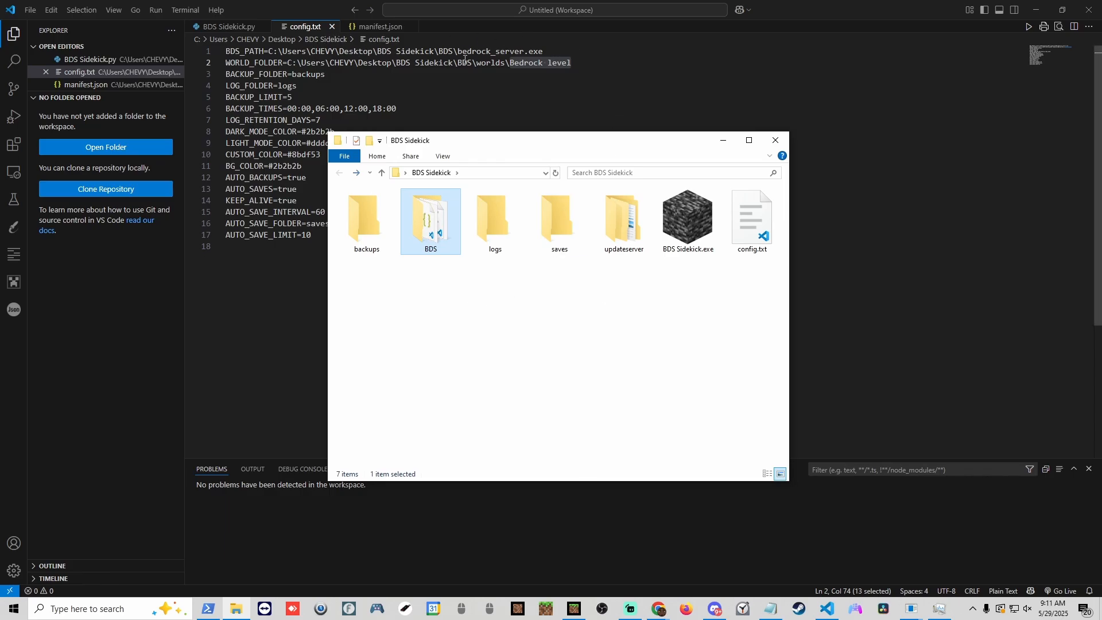
Step: Replace the BDS_PATH value in config.txt with the location path from the properties of bedrock_server.exe, followed by a backslash
double_click(432, 222)
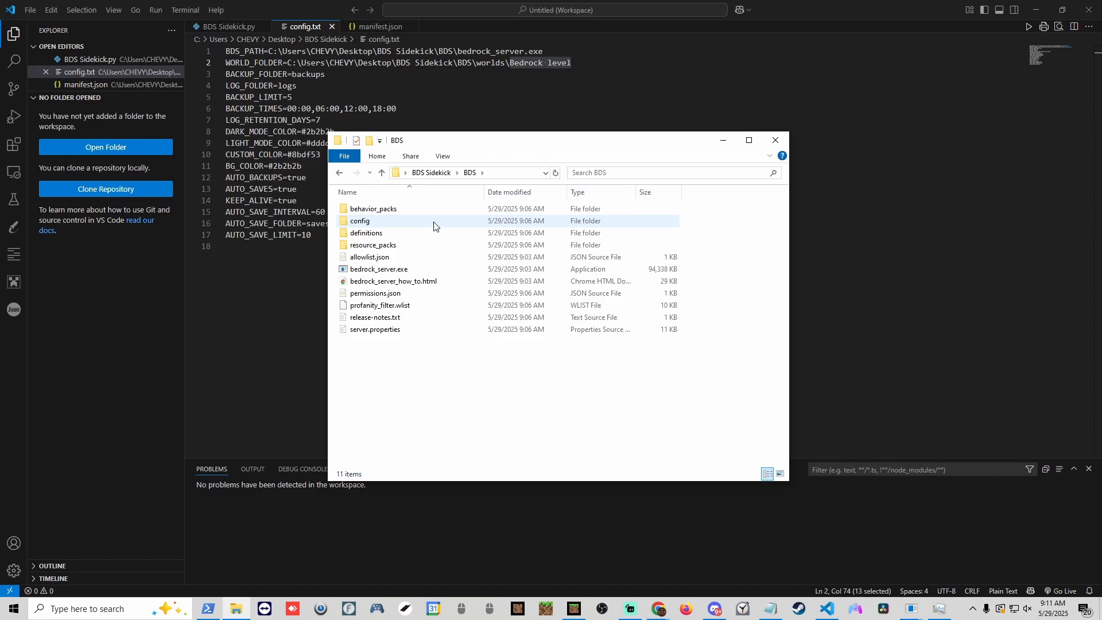
right_click(361, 269)
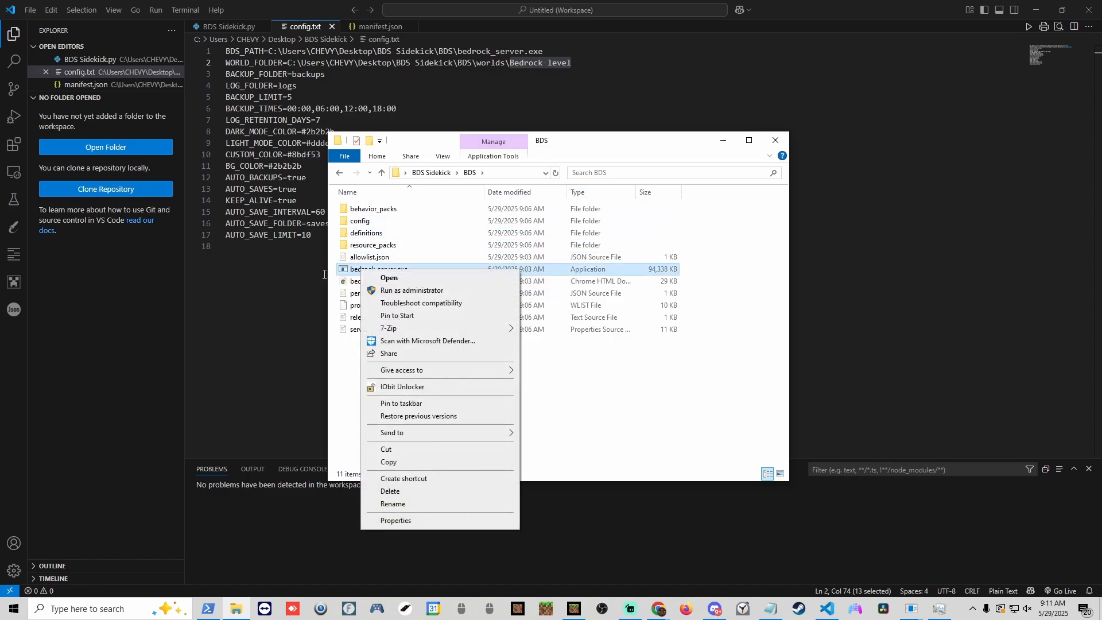
left_click(401, 521)
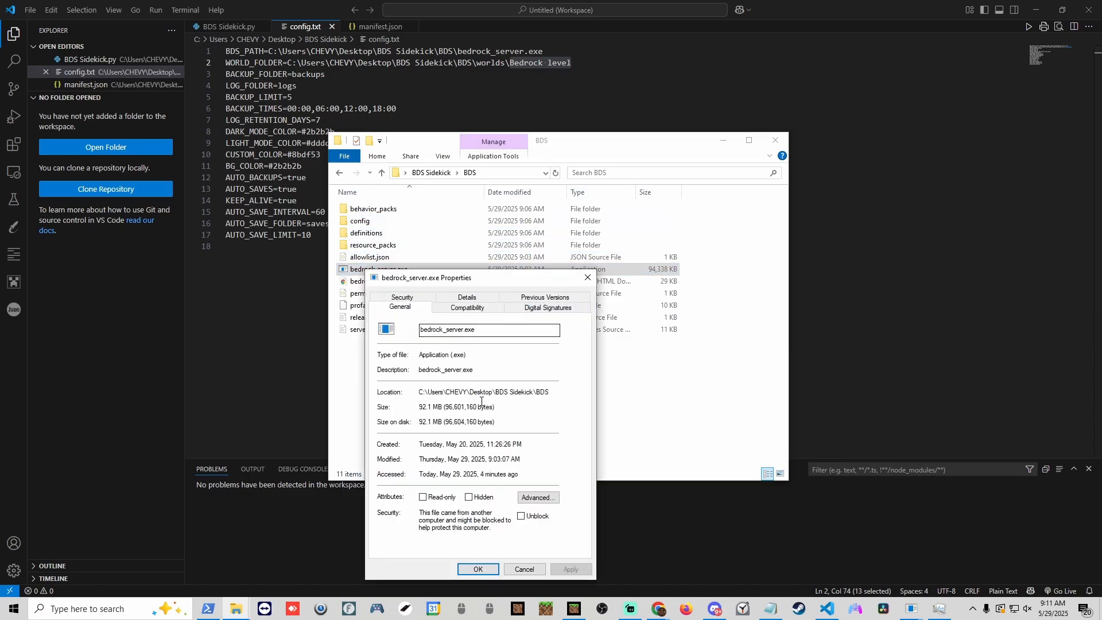
left_click_drag(552, 392, 411, 395)
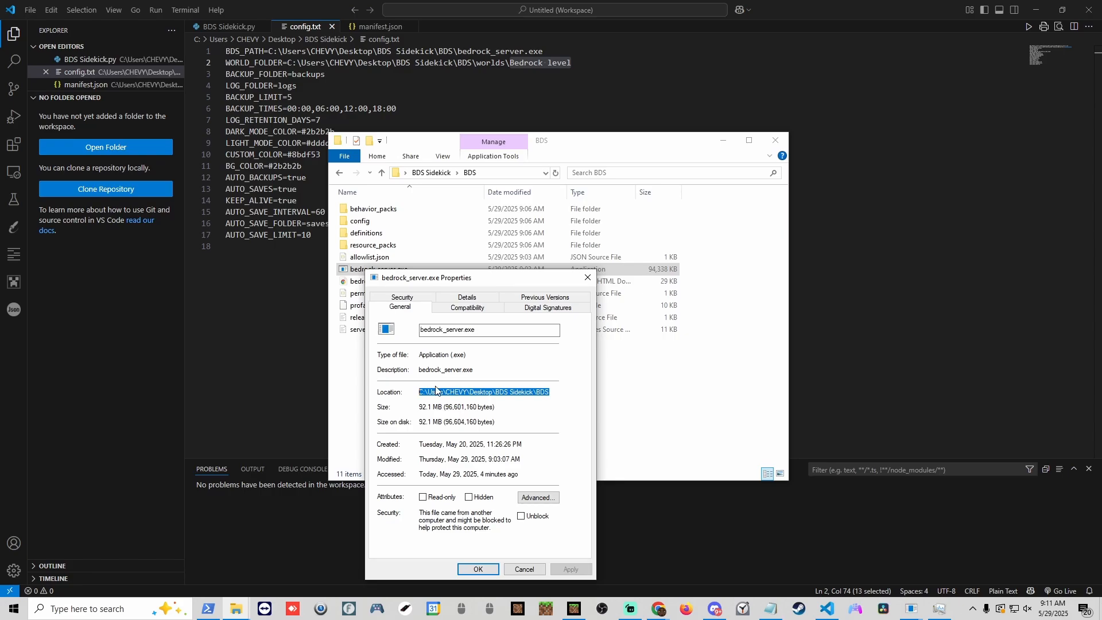
left_click(528, 53)
left_click_drag(547, 51, 269, 51)
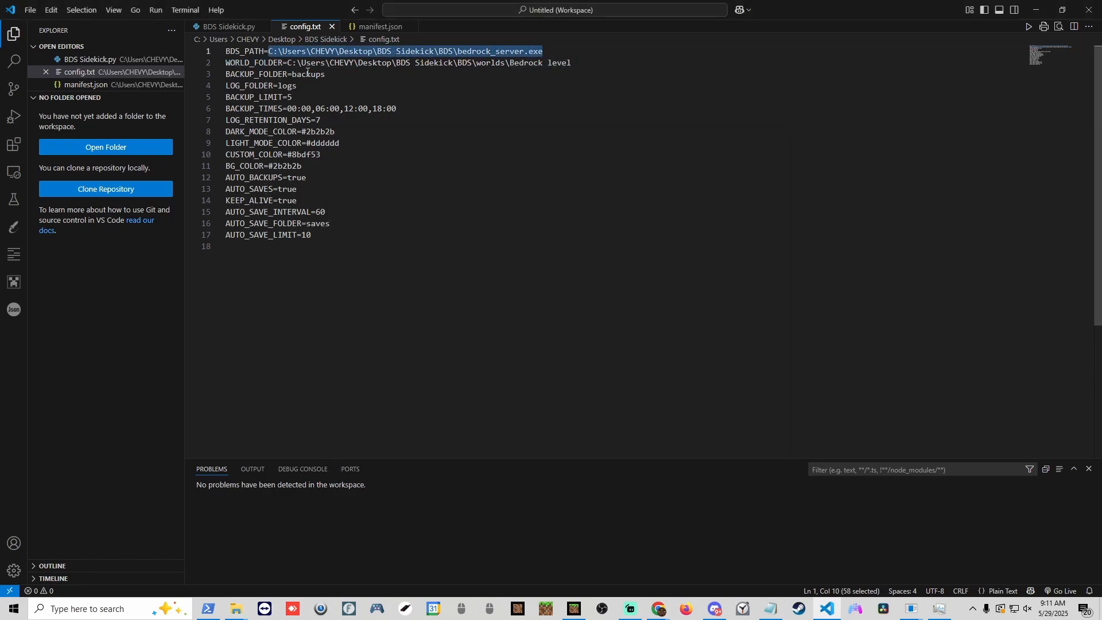
key("ctrl+v")
type("\\")
Step: Copy the file name bedrock_server.exe from its properties and append it to the BDS_PATH value in config.txt
key("alt+Tab")
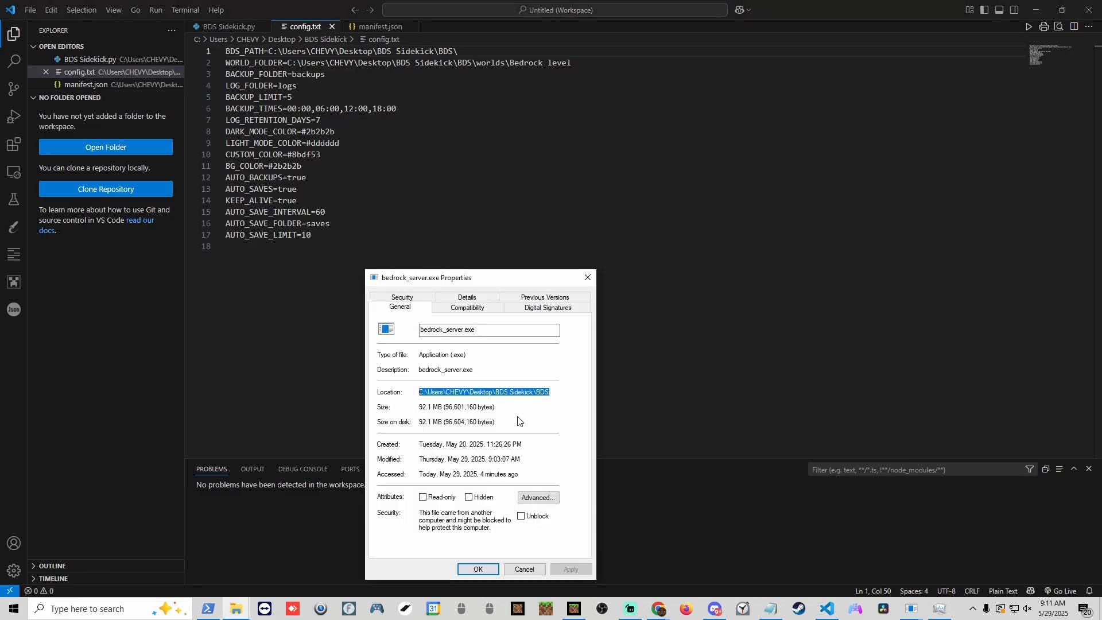
left_click_drag(485, 326, 419, 330)
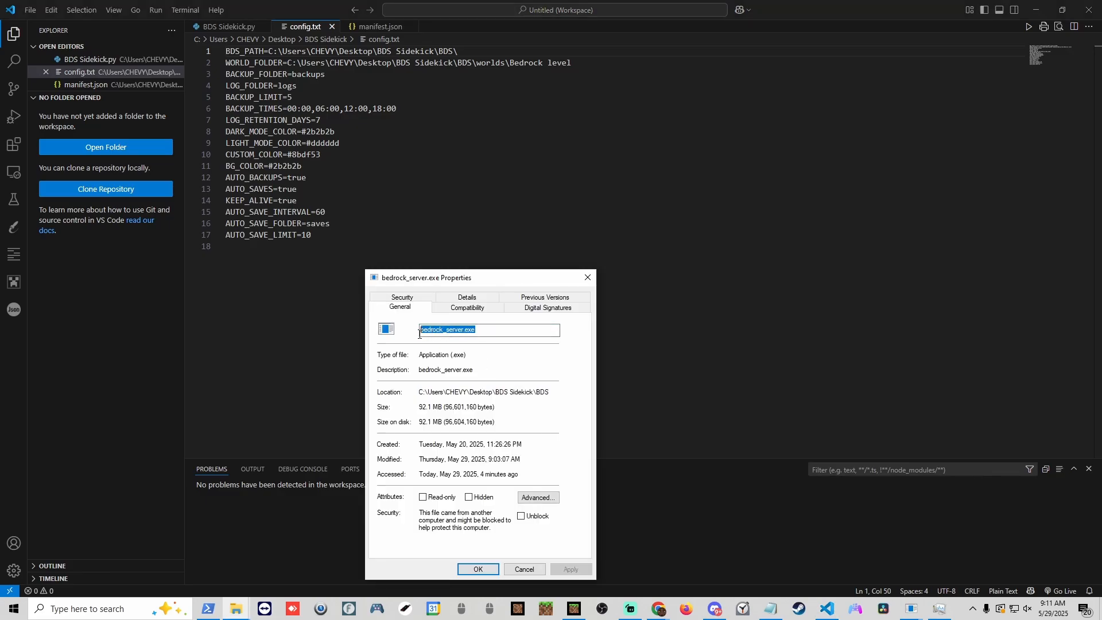
right_click(452, 331)
left_click(481, 366)
left_click(488, 51)
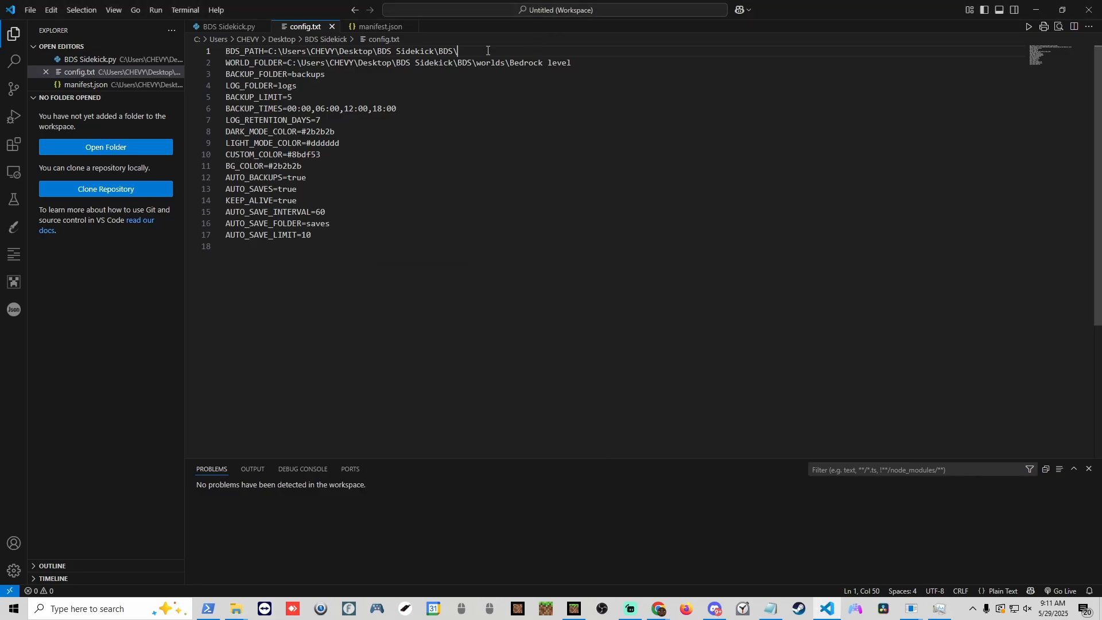
key("ctrl+v")
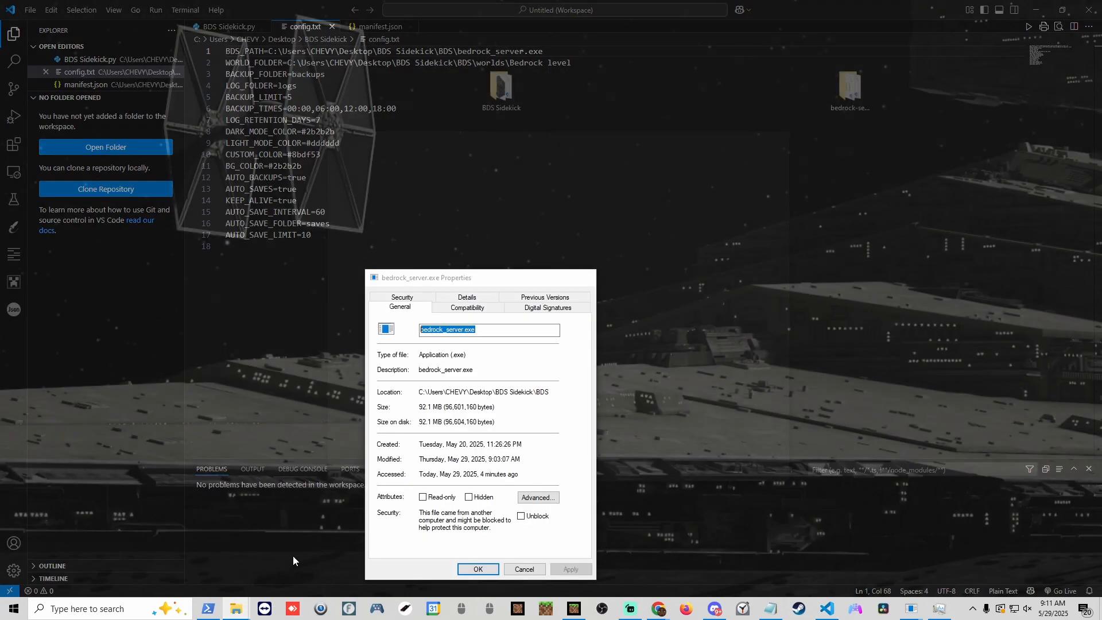
Step: Close the bedrock_server.exe properties, run bedrock_server.exe to generate the world files, and shut the server down with the stop command
left_click(293, 555)
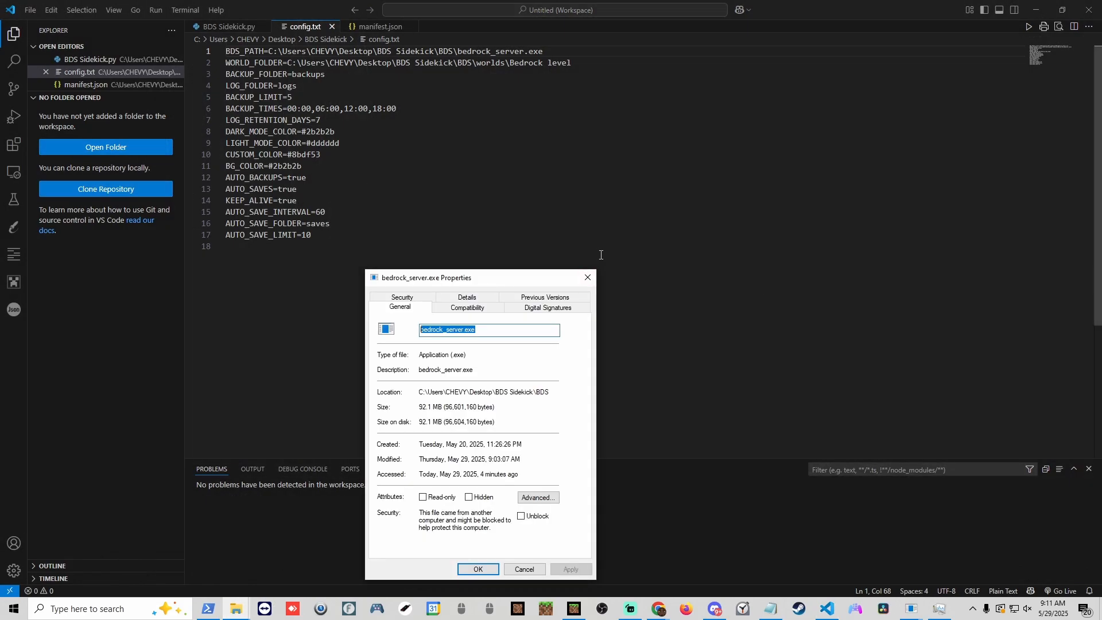
left_click(587, 277)
left_click(257, 577)
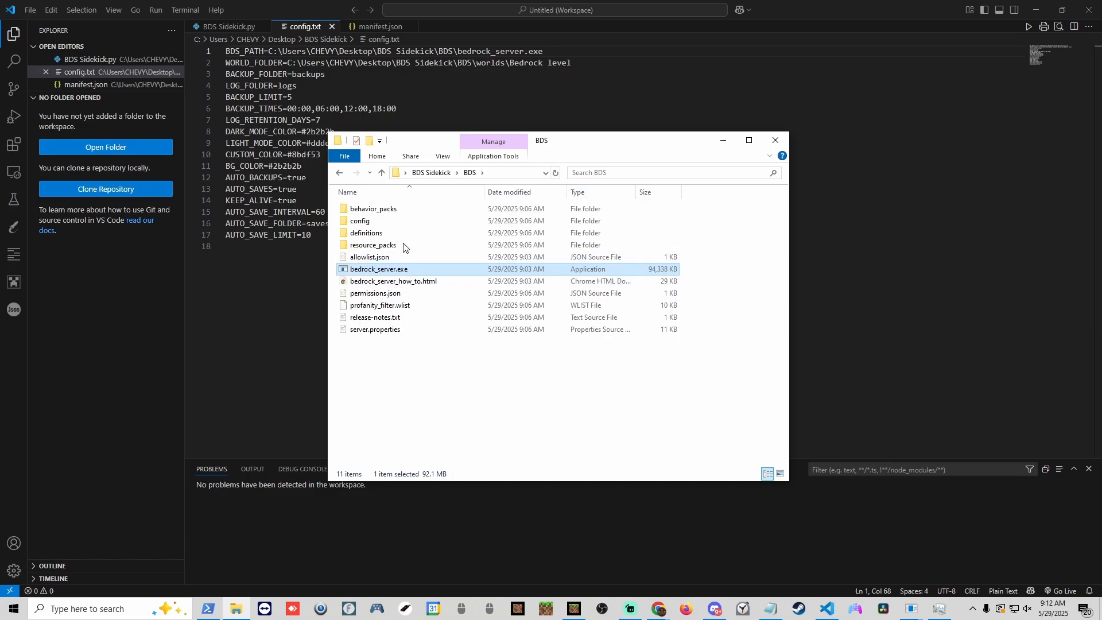
double_click(380, 270)
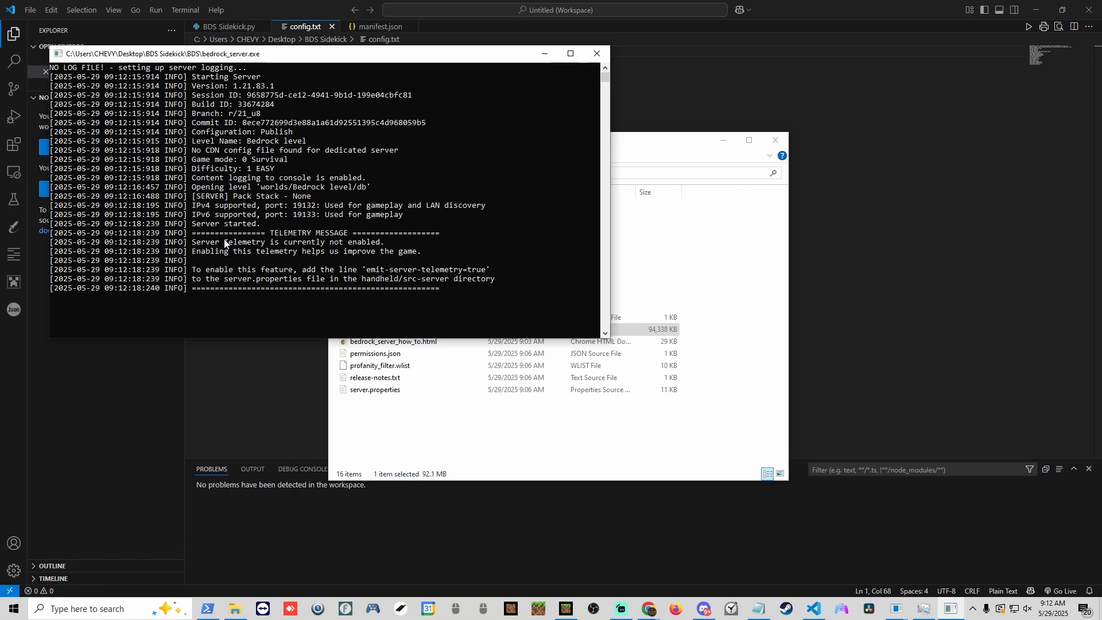
left_click_drag(288, 58, 602, 123)
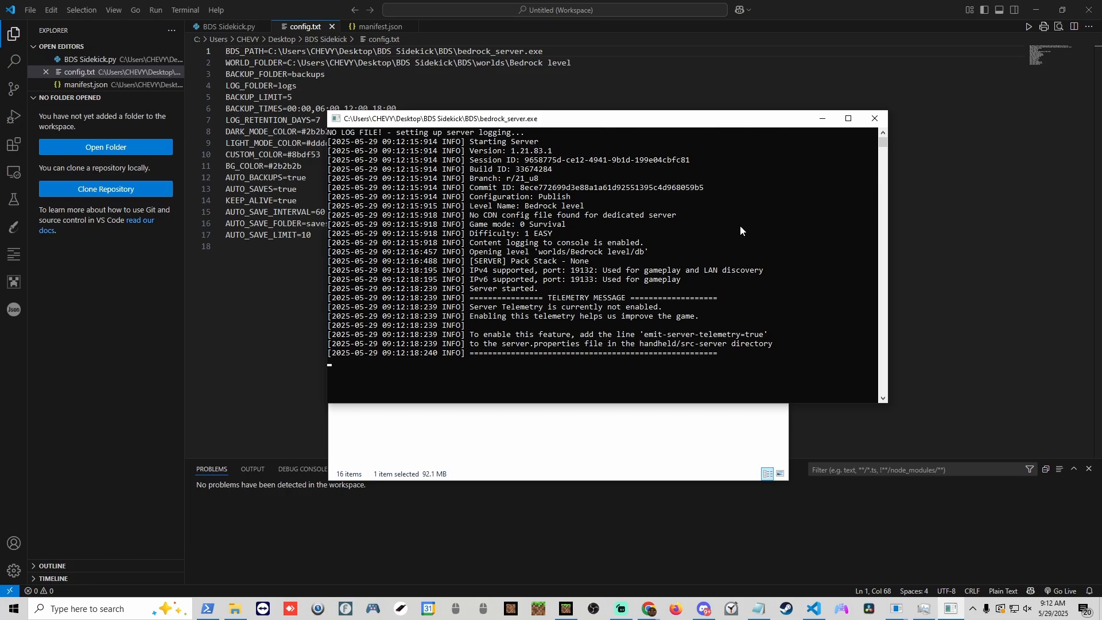
type("stop")
key("Return")
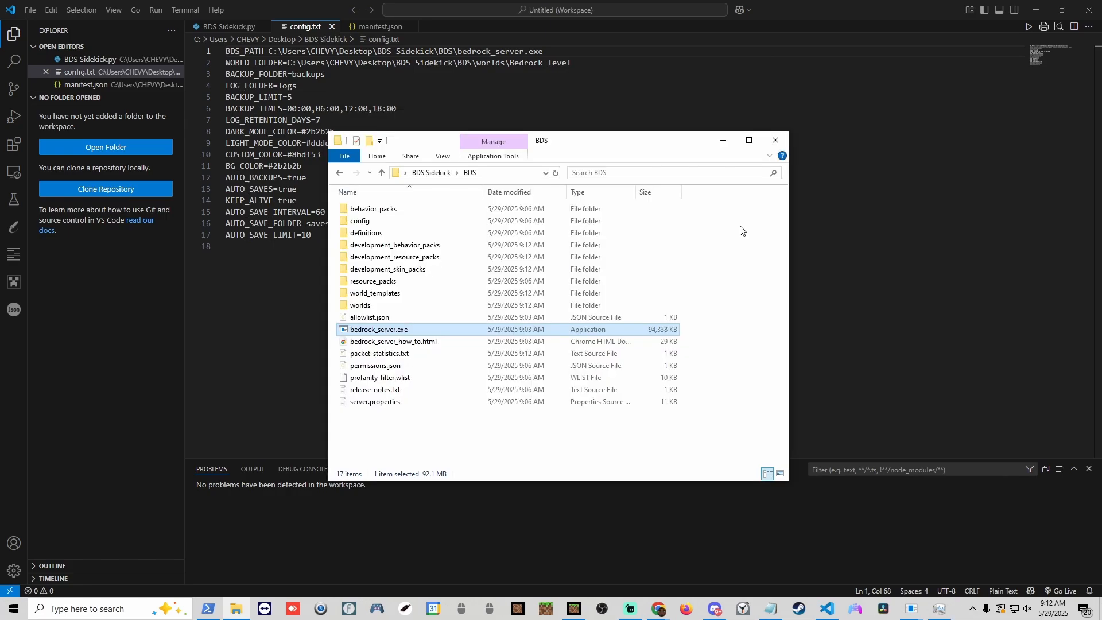
Step: Replace the WORLD_FOLDER value in config.txt with the location path from the properties of the Bedrock level folder inside worlds, followed by a backslash
left_click(364, 308)
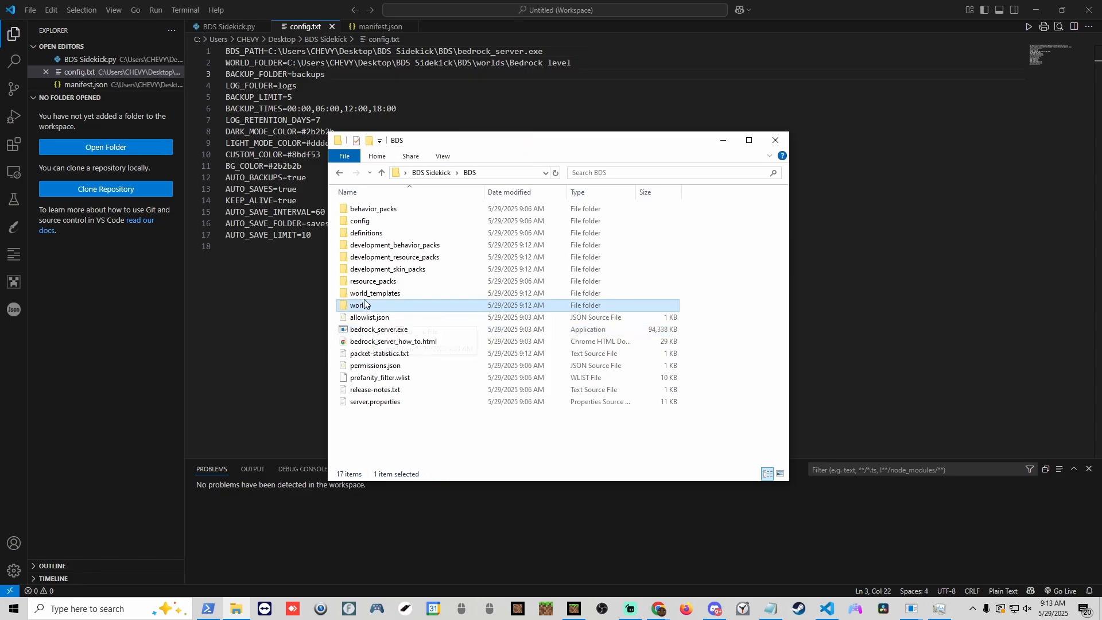
double_click(363, 308)
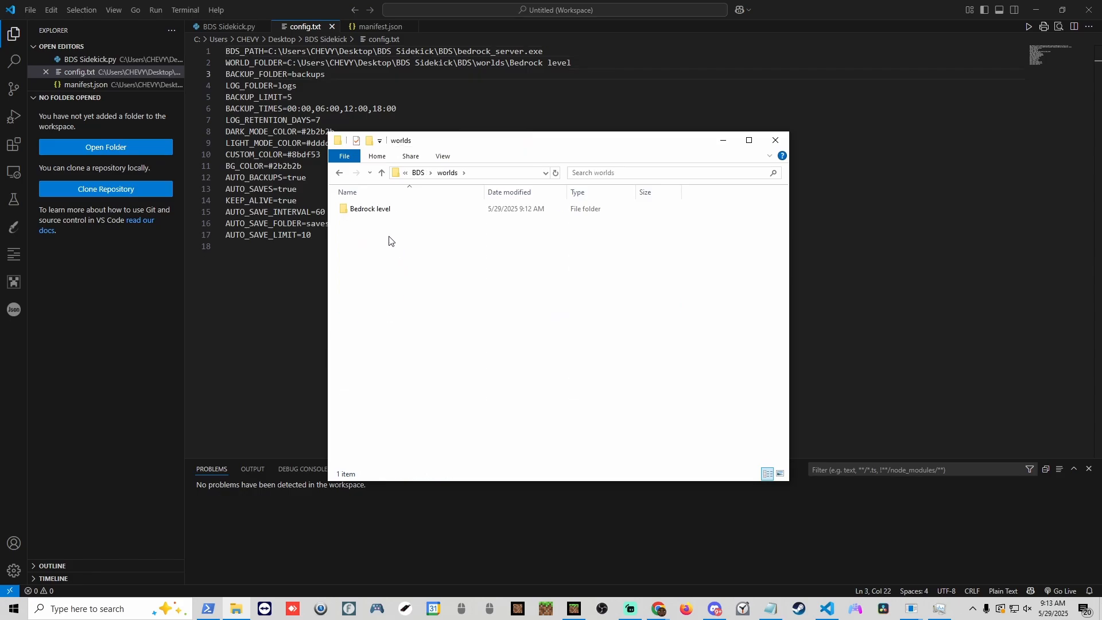
right_click(359, 212)
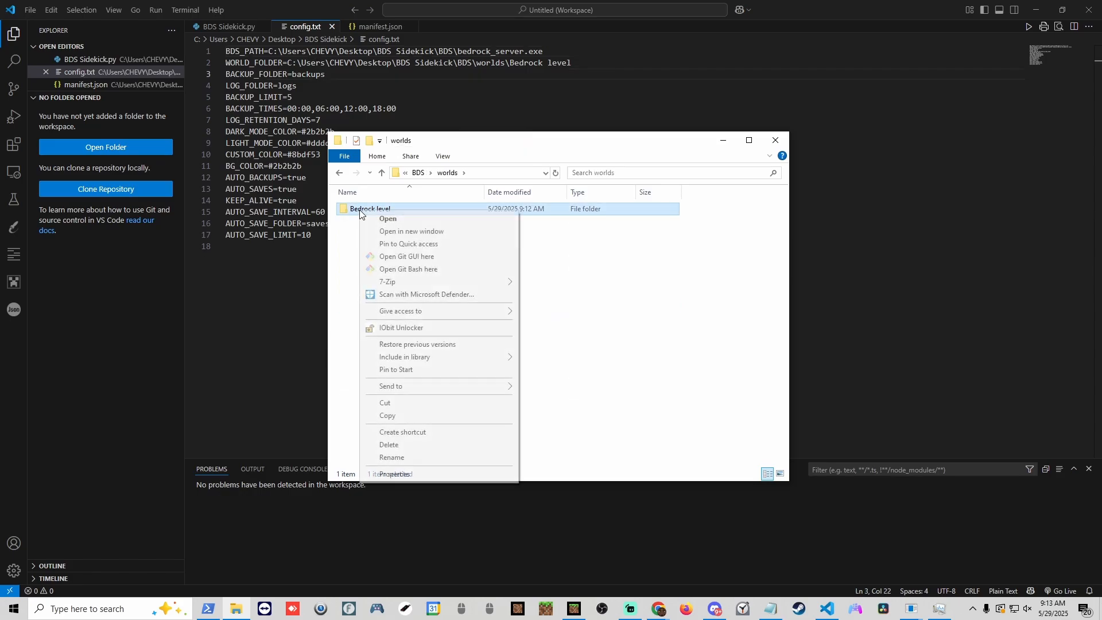
left_click(393, 474)
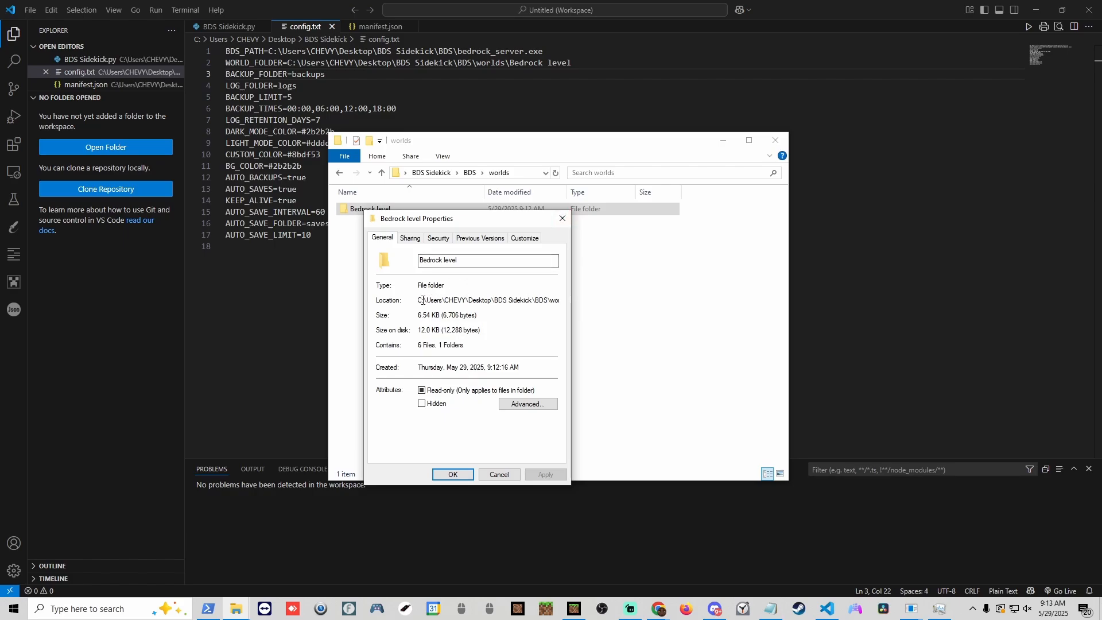
left_click_drag(420, 300, 606, 308)
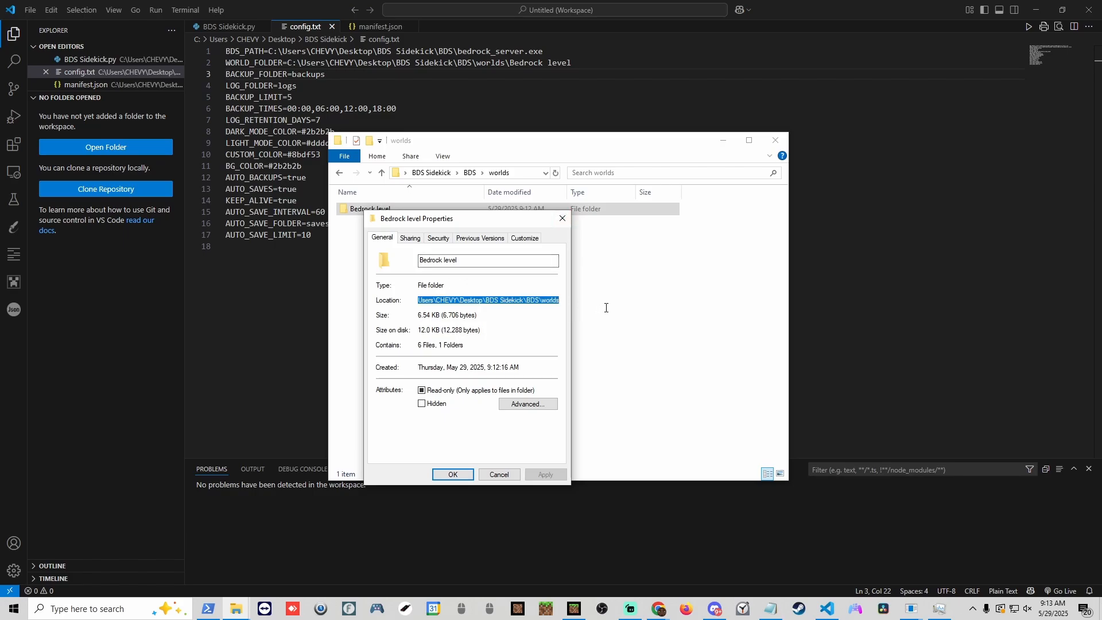
left_click(591, 86)
left_click_drag(578, 63, 287, 63)
key("ctrl+v")
Step: Copy the folder name Bedrock level from its properties and append it to the WORLD_FOLDER value in config.txt
left_click(236, 608)
left_click(273, 554)
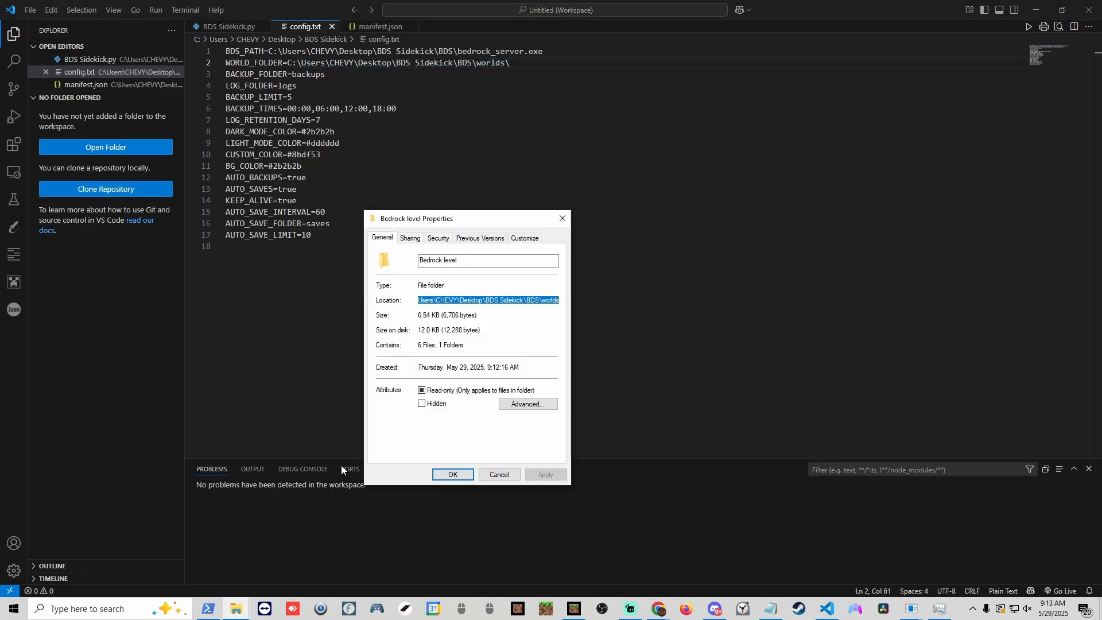
left_click_drag(473, 261, 405, 262)
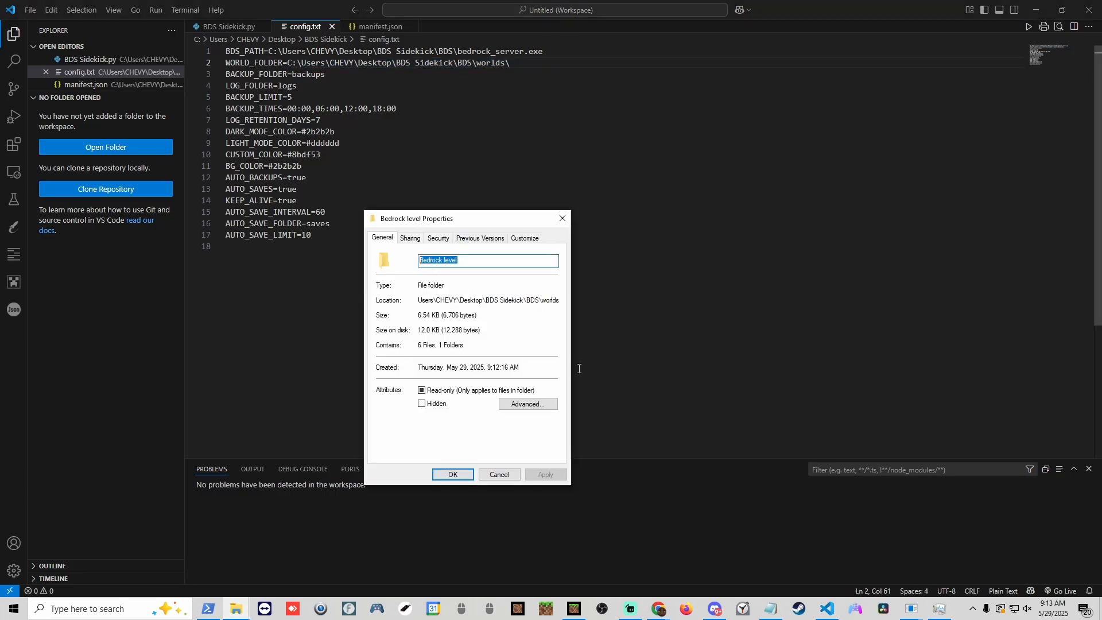
key("ctrl+c")
key("Escape")
key("ctrl+v")
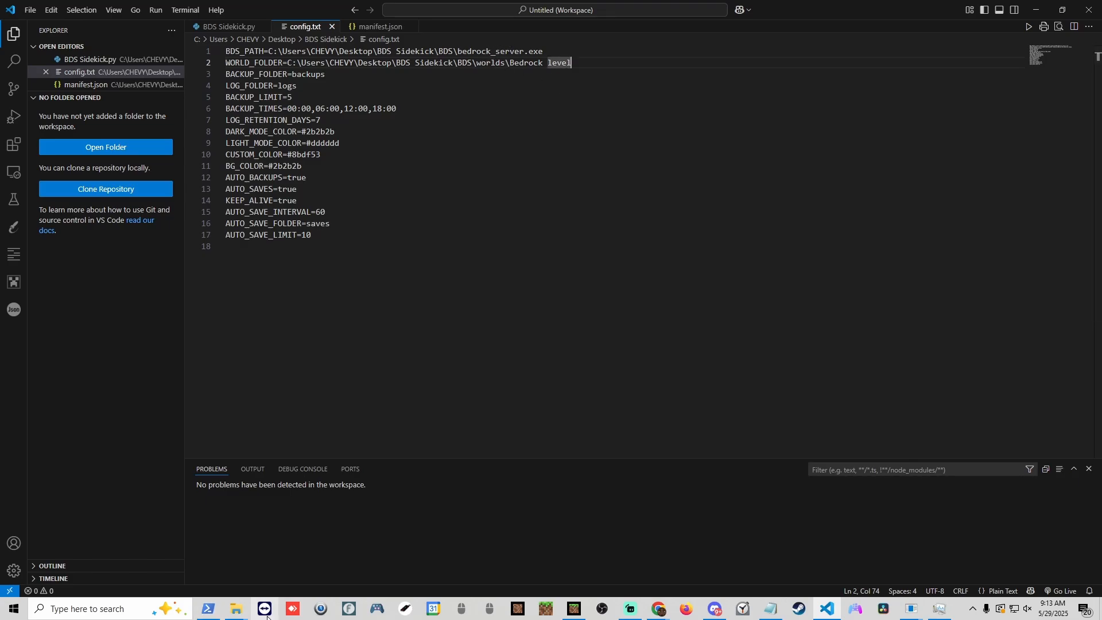
Step: Close the Bedrock level properties, go back to the BDS Sidekick folder, and launch BDS Sidekick.exe
mouse_move(236, 608)
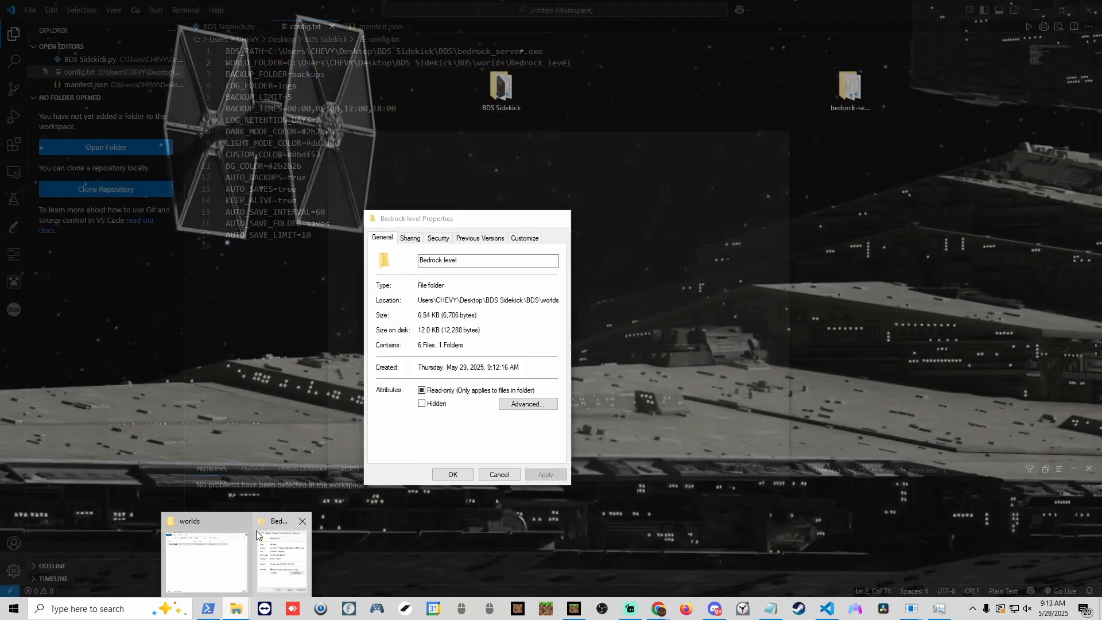
left_click(239, 535)
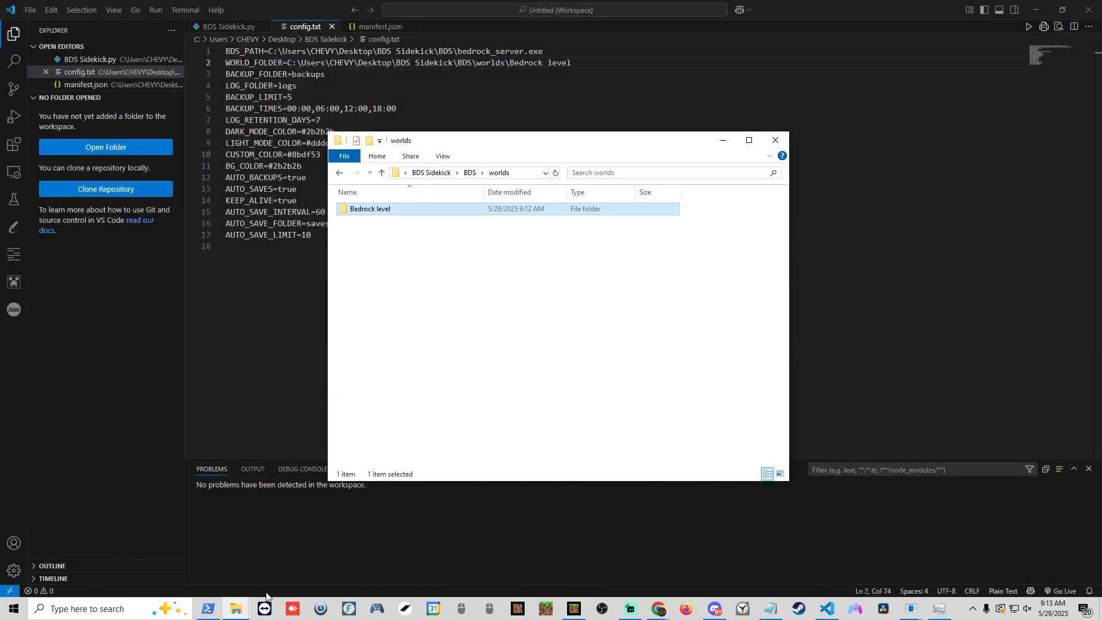
left_click(234, 605)
left_click(282, 557)
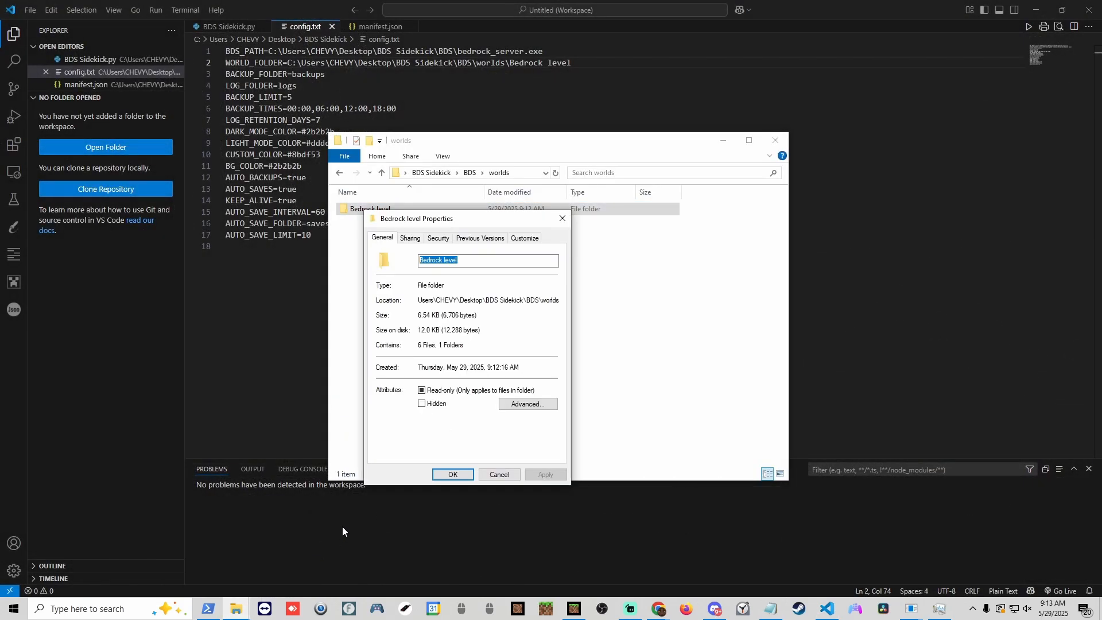
left_click(562, 218)
left_click(340, 173)
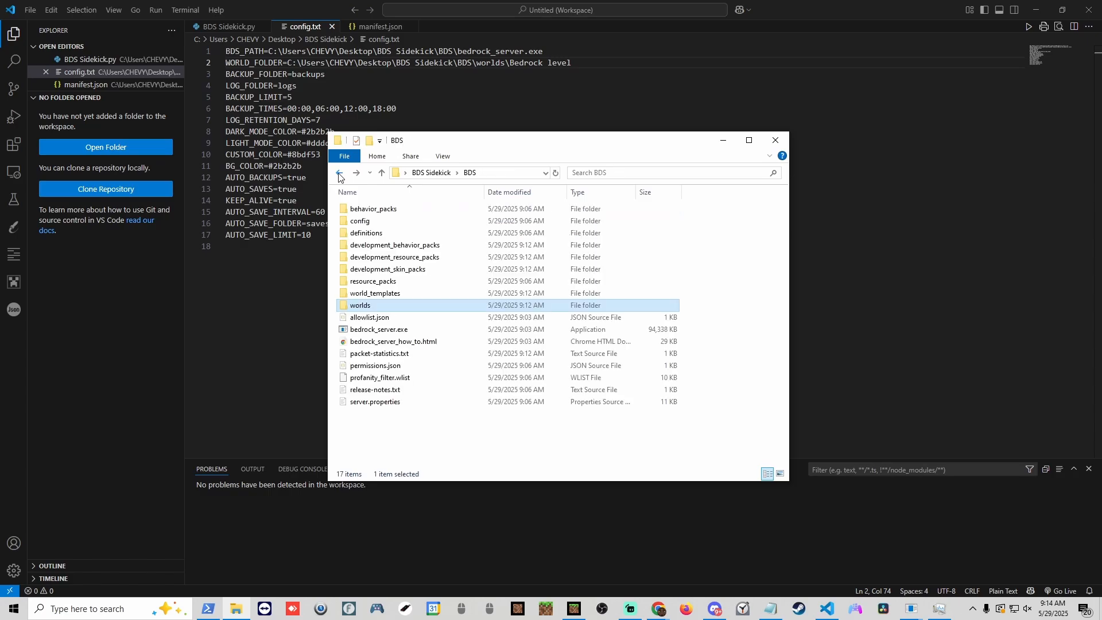
left_click(339, 173)
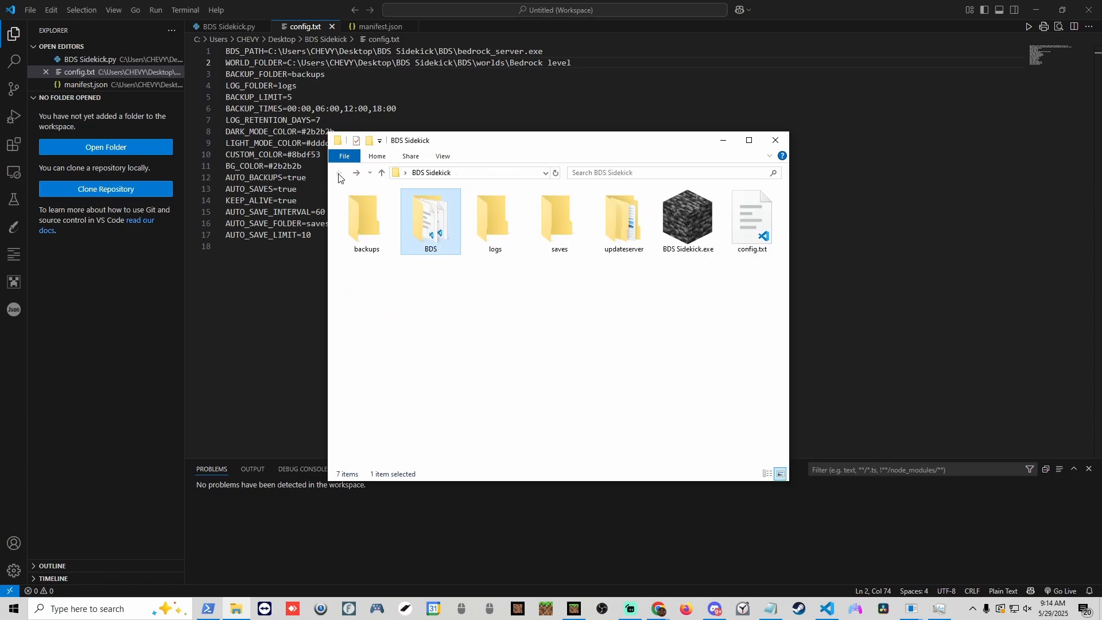
double_click(687, 214)
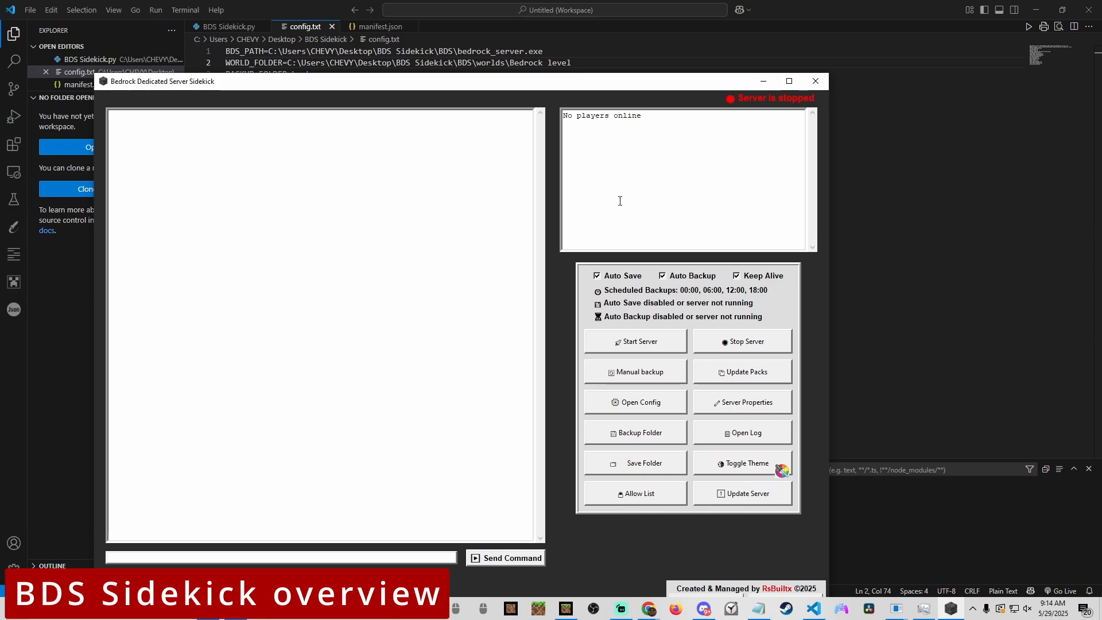
left_click_drag(560, 85, 635, 48)
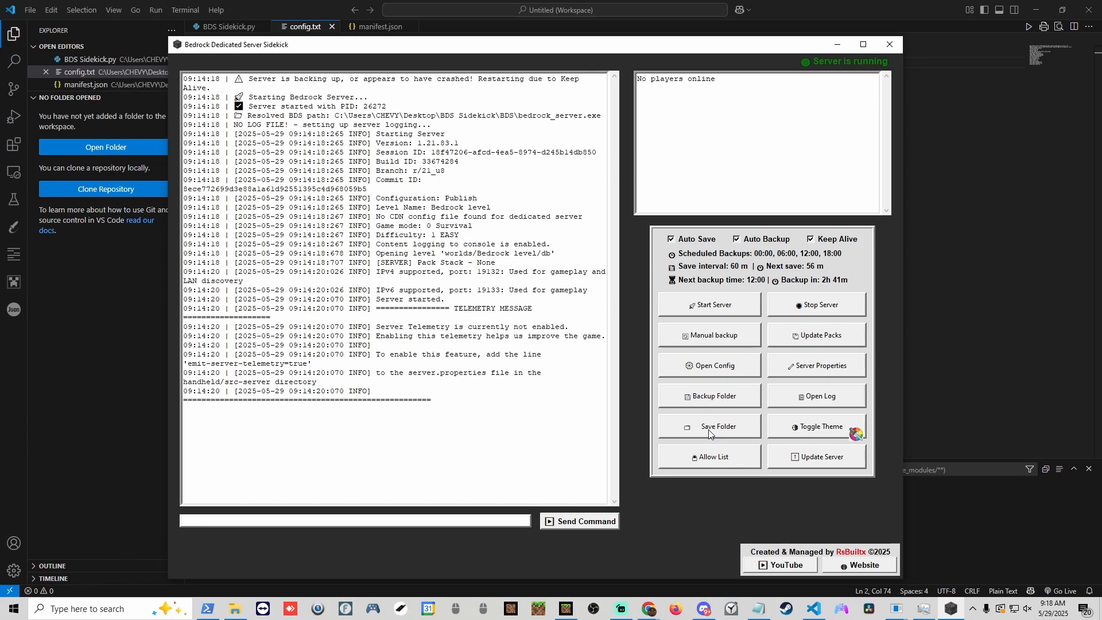
Step: Toggle the theme of the Sidekick window and toggle it back
left_click(804, 431)
left_click(794, 432)
left_click_drag(749, 552, 903, 551)
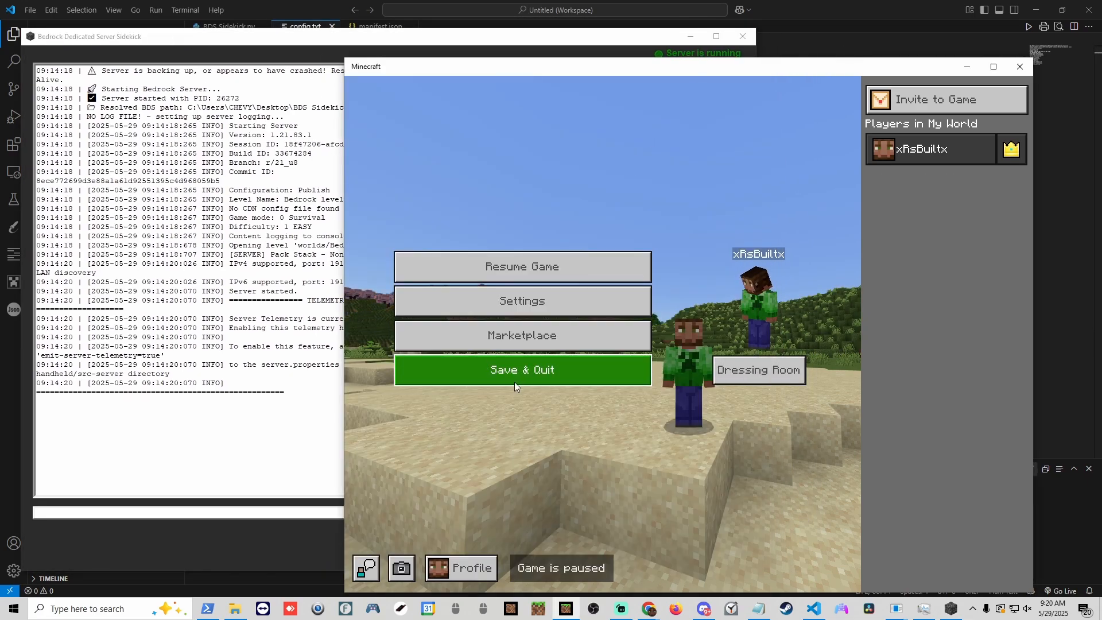
Step: In Minecraft, save and quit the current world and join the Bedrock level dedicated server world
left_click(549, 374)
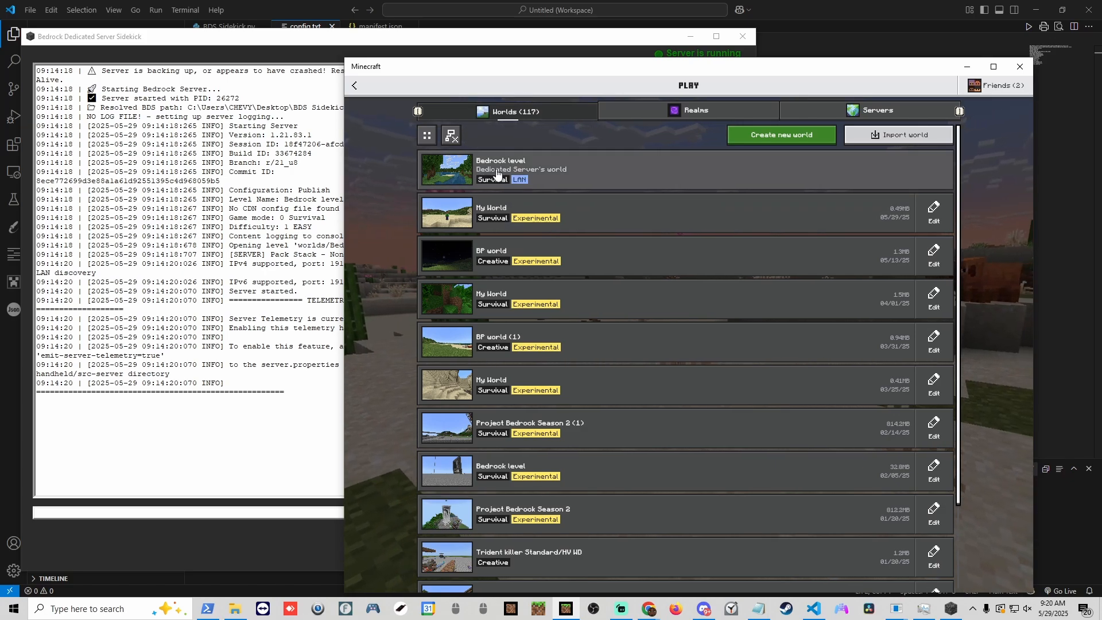
left_click(519, 167)
left_click_drag(570, 66, 697, 171)
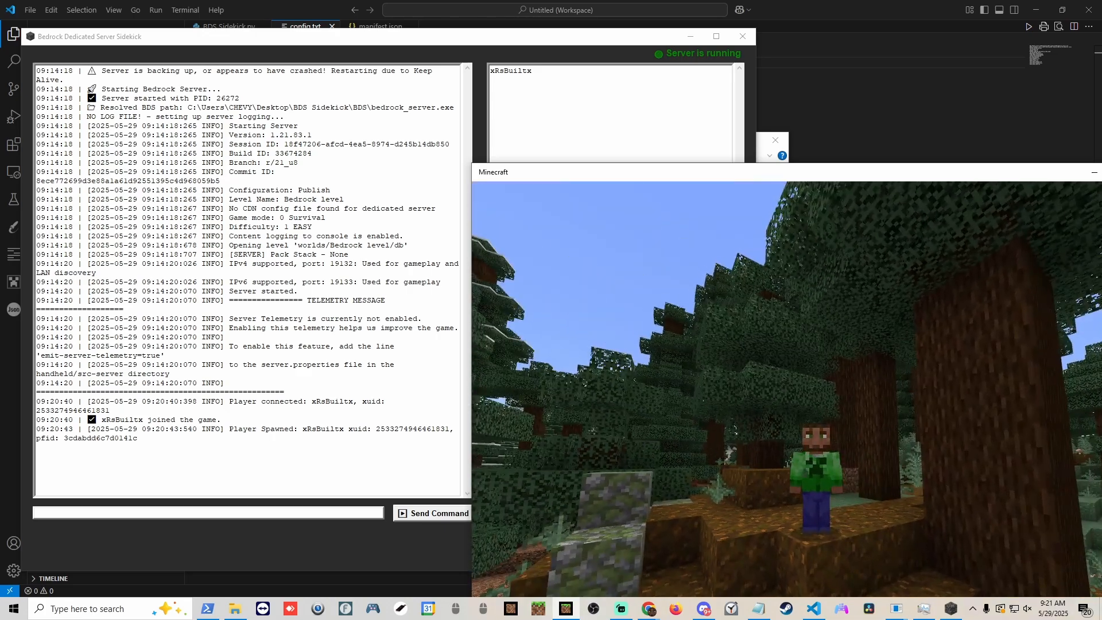
Step: Leave the Bedrock level server, rejoin it, and place the Minecraft window beside the Sidekick window
key("Escape")
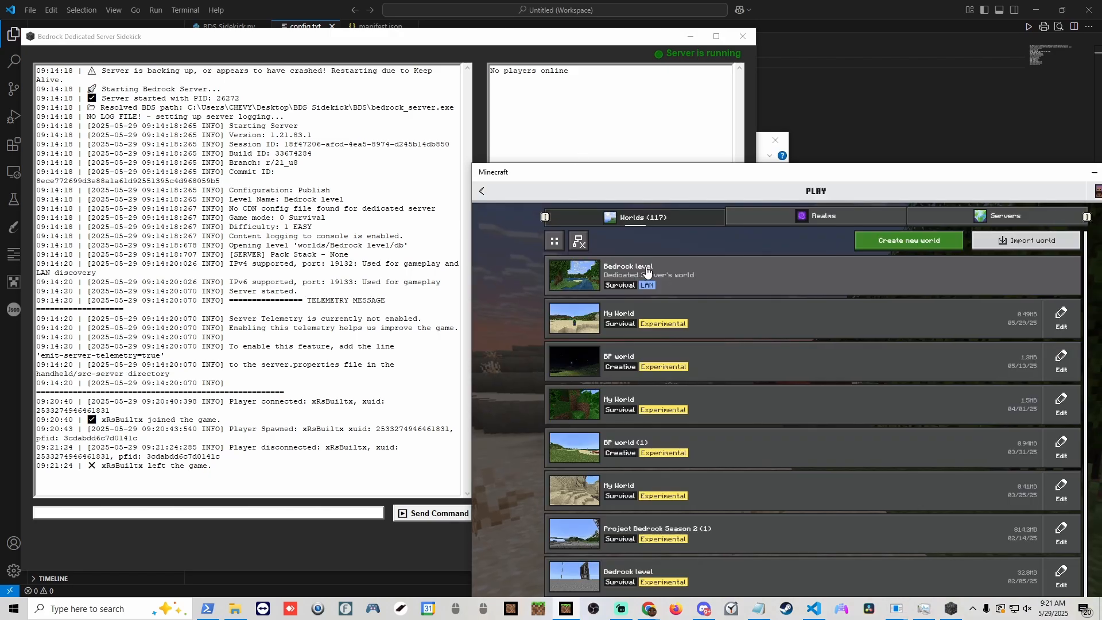
left_click(648, 271)
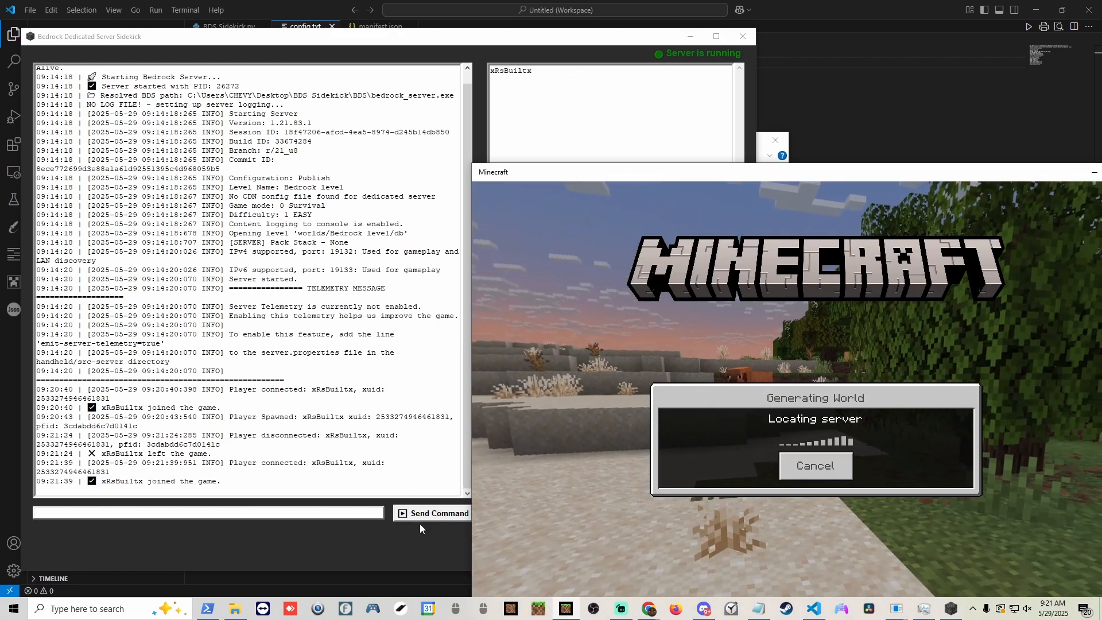
left_click(345, 546)
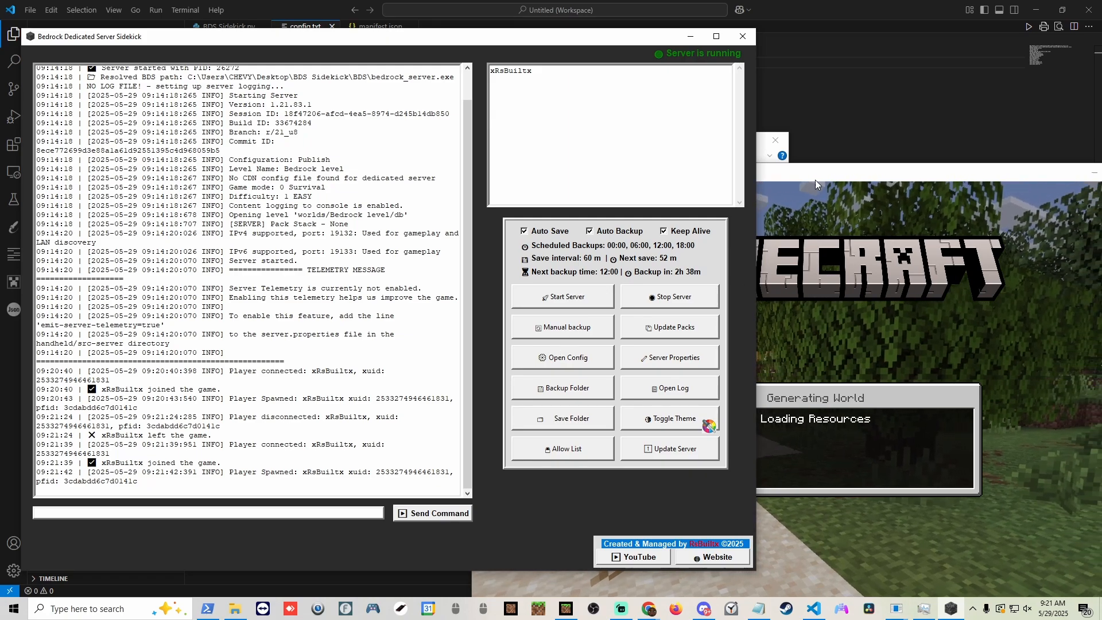
left_click_drag(926, 172, 883, 134)
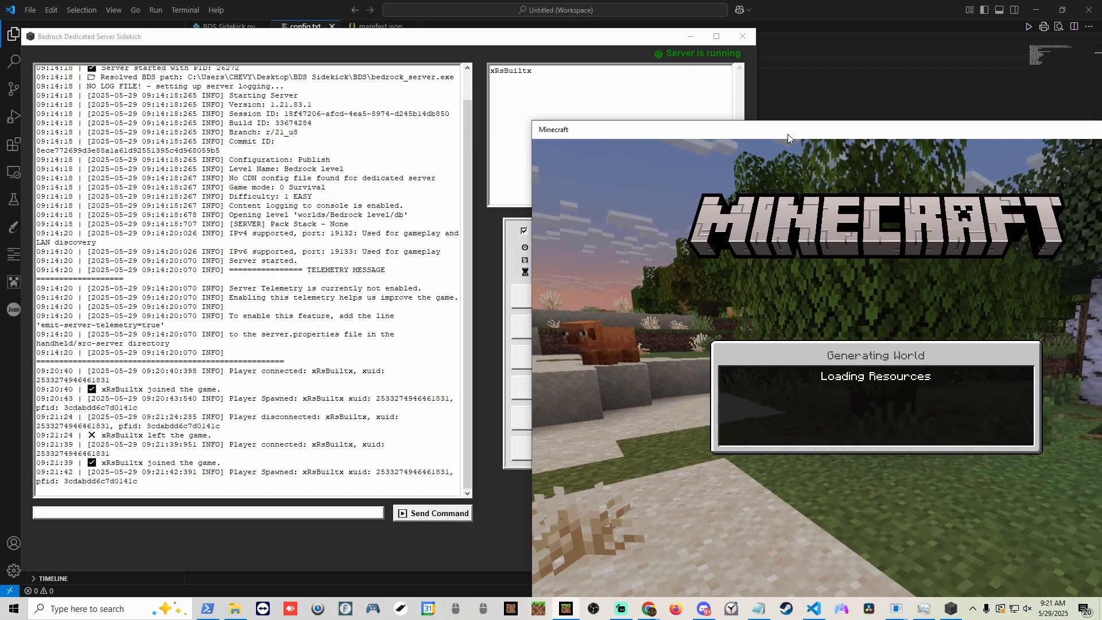
left_click_drag(605, 137, 844, 60)
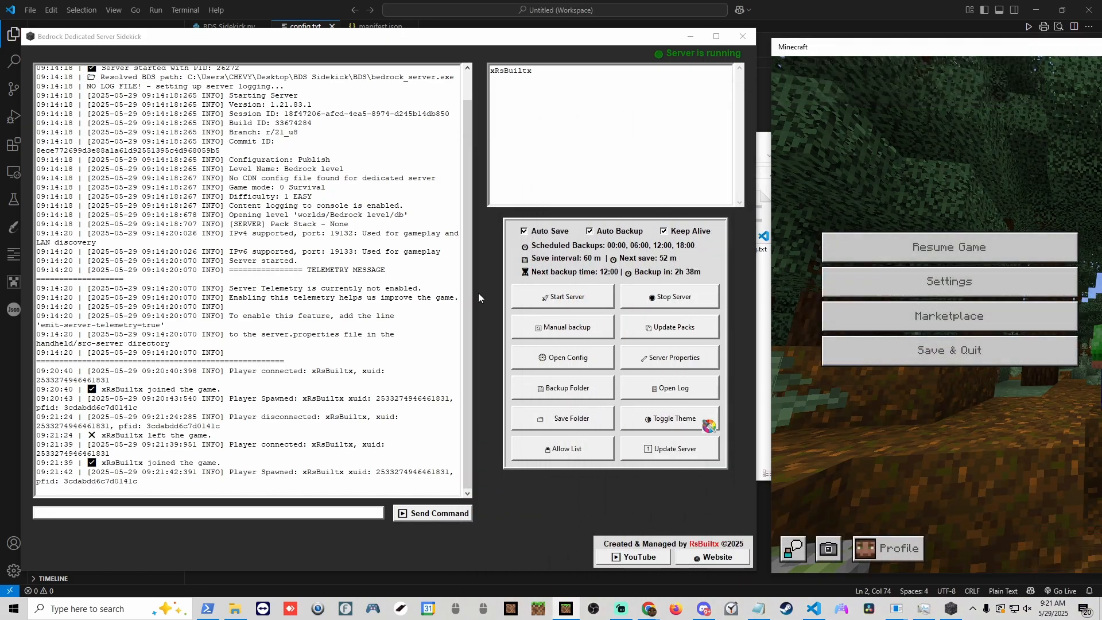
Step: Start a manual backup of the server in Sidekick and return Minecraft to its worlds list after the disconnection
left_click(565, 330)
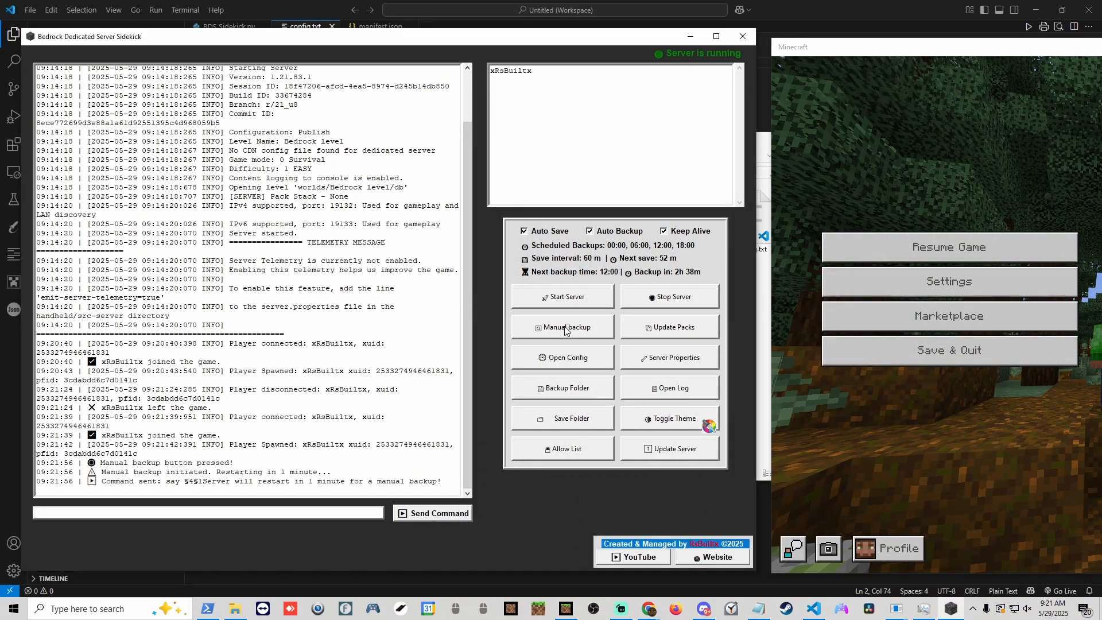
left_click(872, 248)
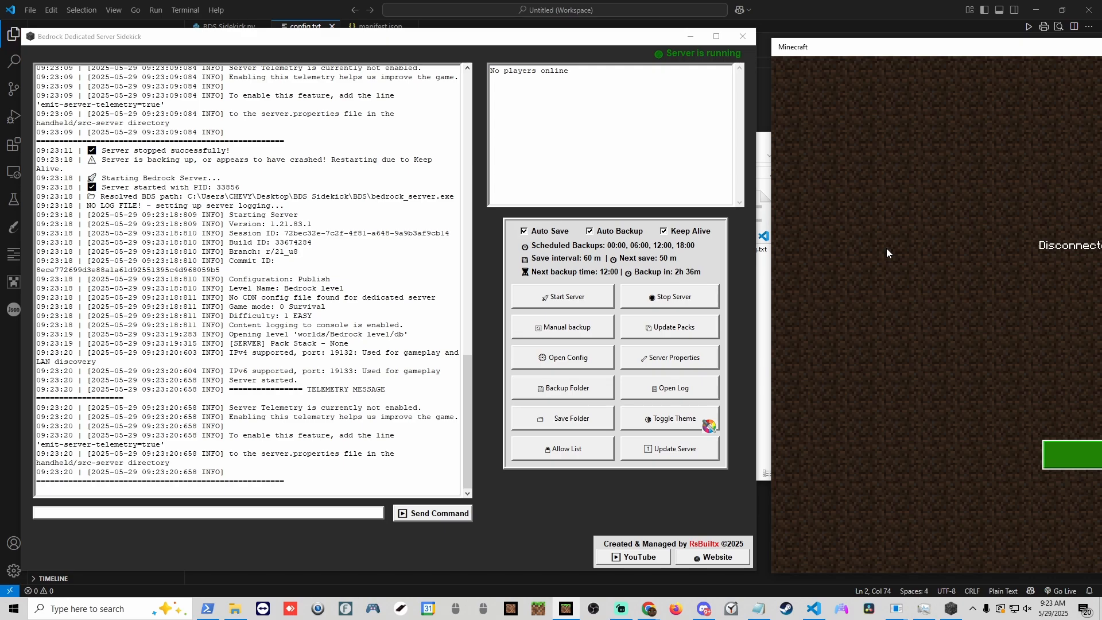
left_click(1062, 457)
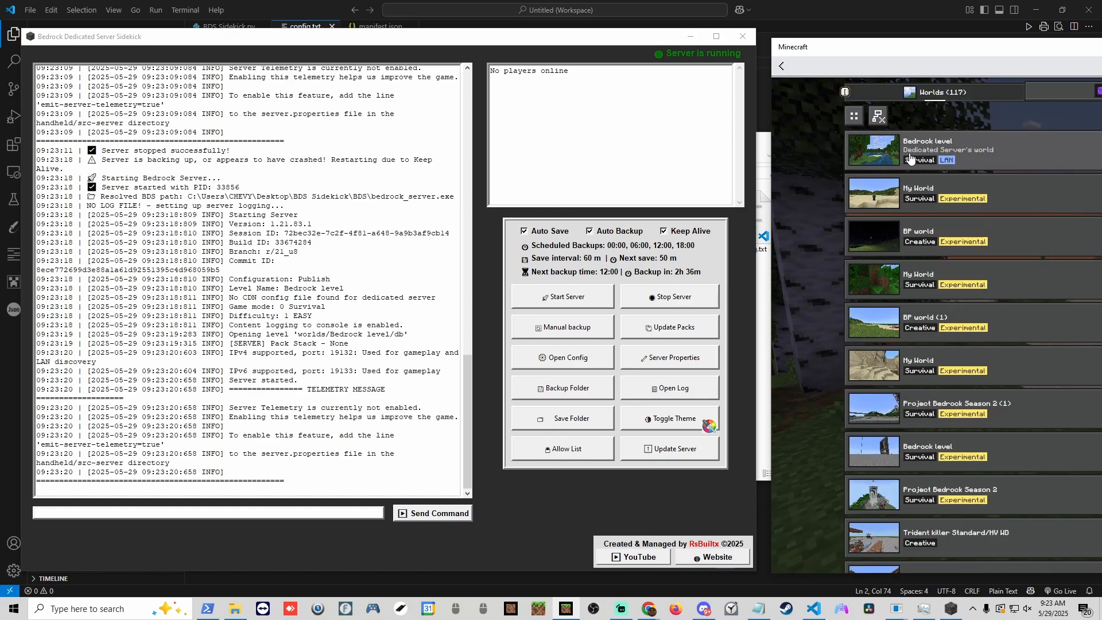
Step: Open the backup folder from Sidekick, inspect the contents of backup_05-29-2025_09-23.zip, and close the folder
left_click(554, 396)
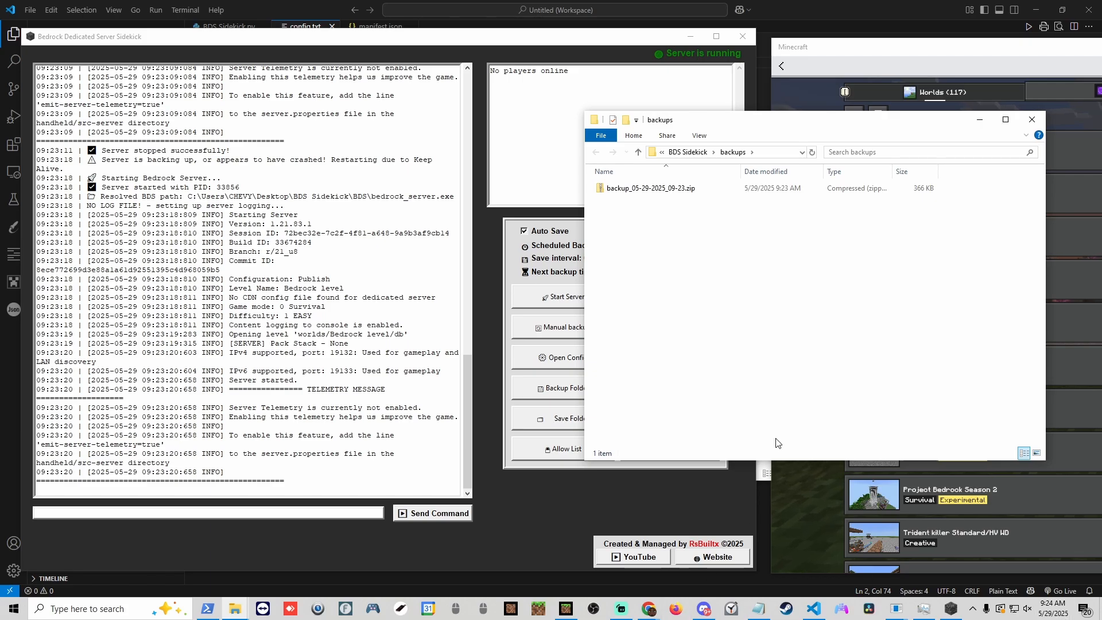
double_click(653, 192)
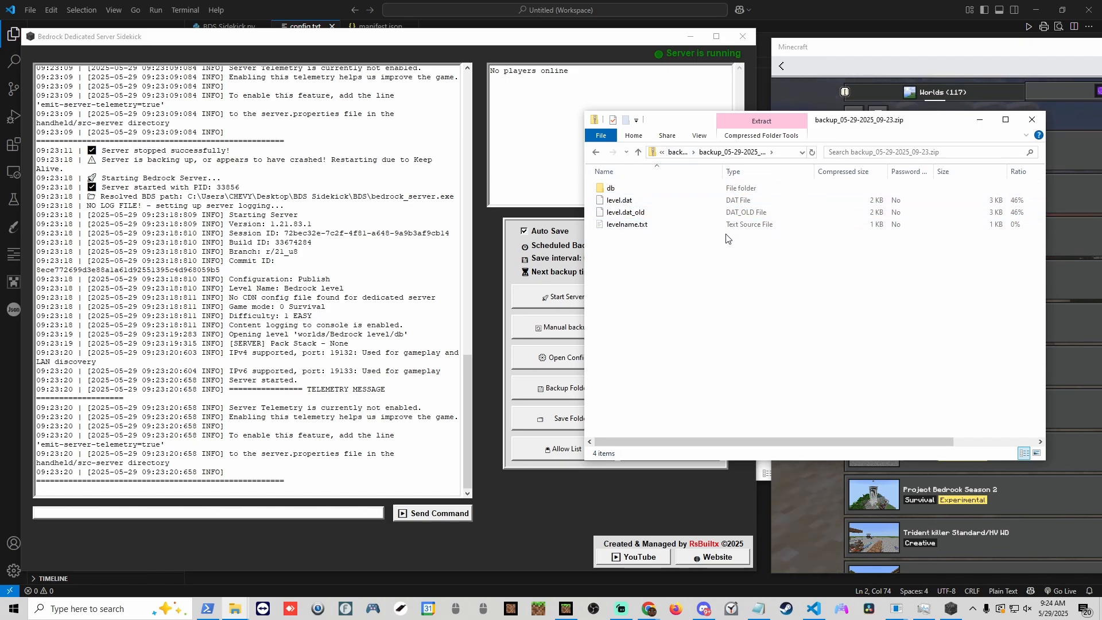
key("alt+F4")
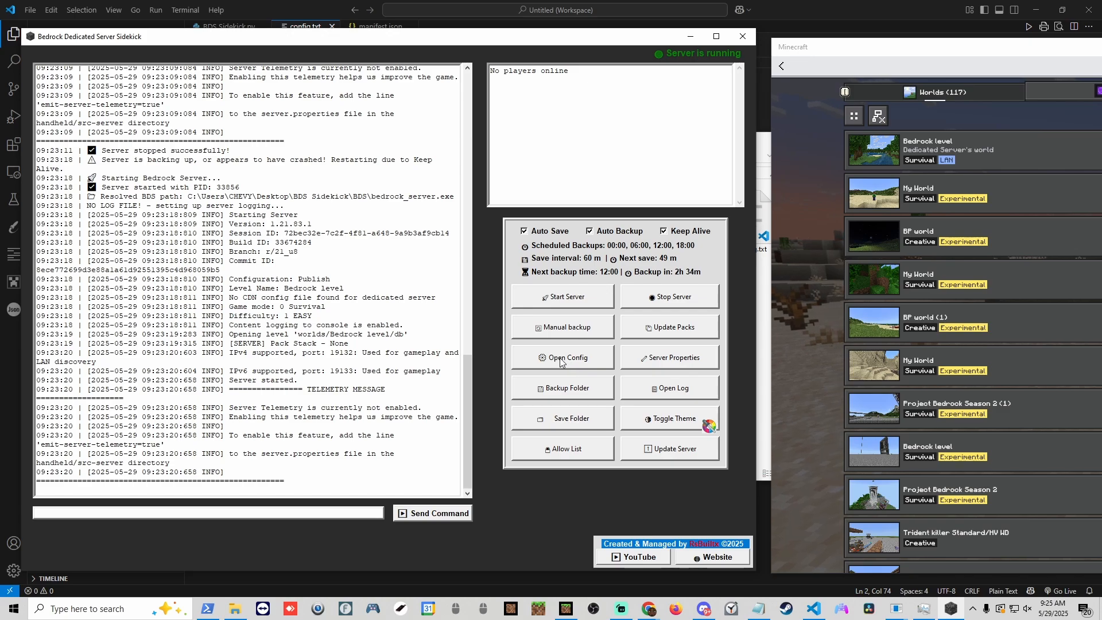
Step: Open Sidekick's config.txt and review the BACKUP_LIMIT and BACKUP_TIMES settings
left_click(562, 358)
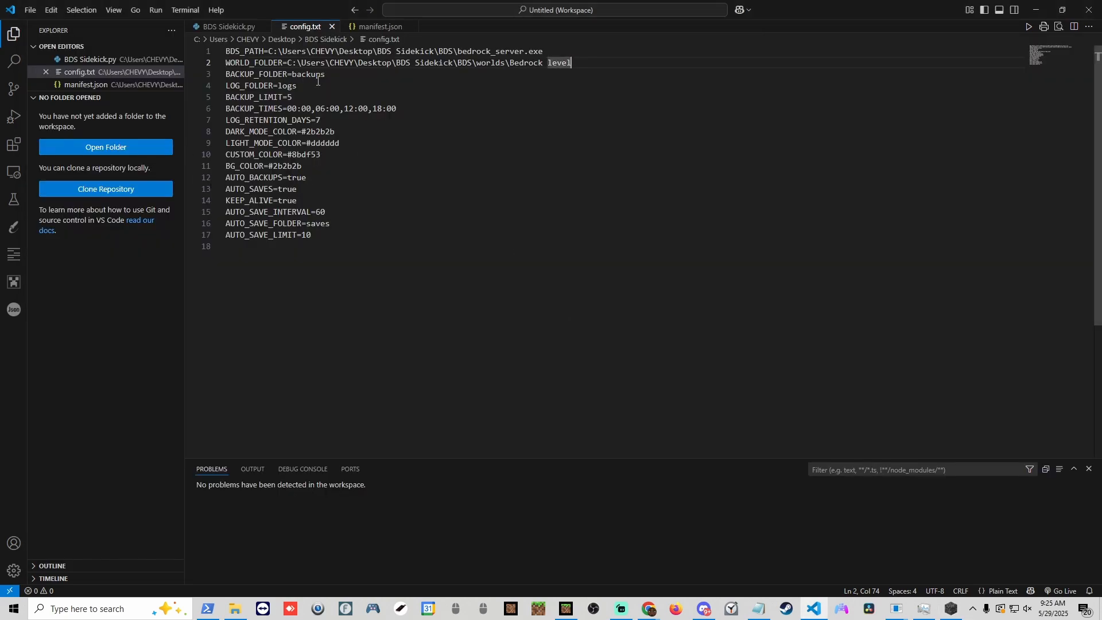
left_click_drag(292, 96, 299, 94)
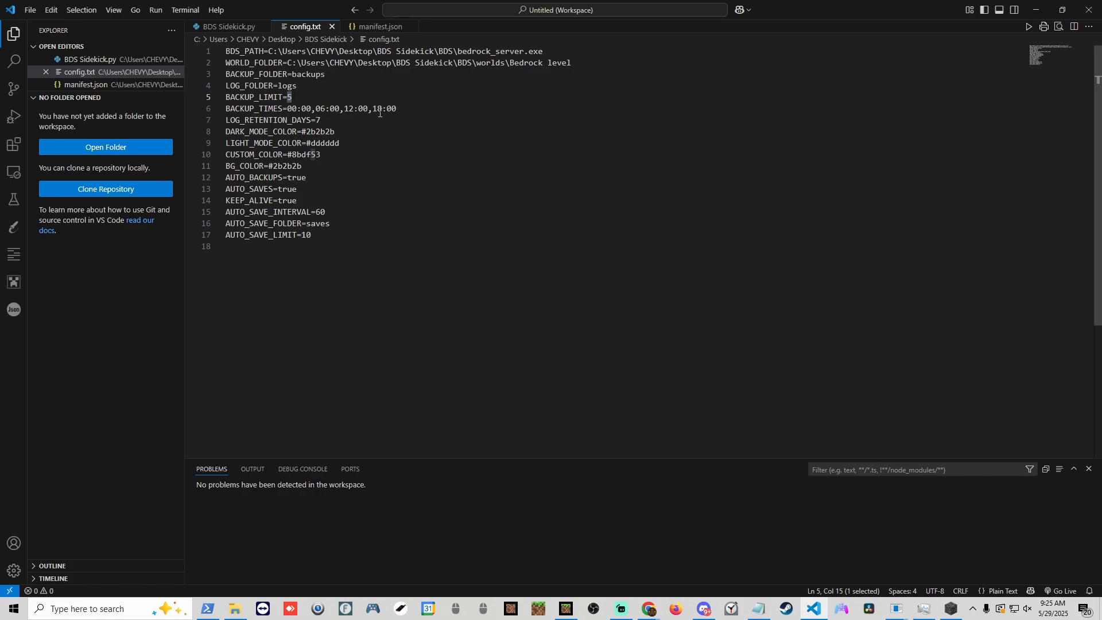
left_click_drag(397, 109, 300, 107)
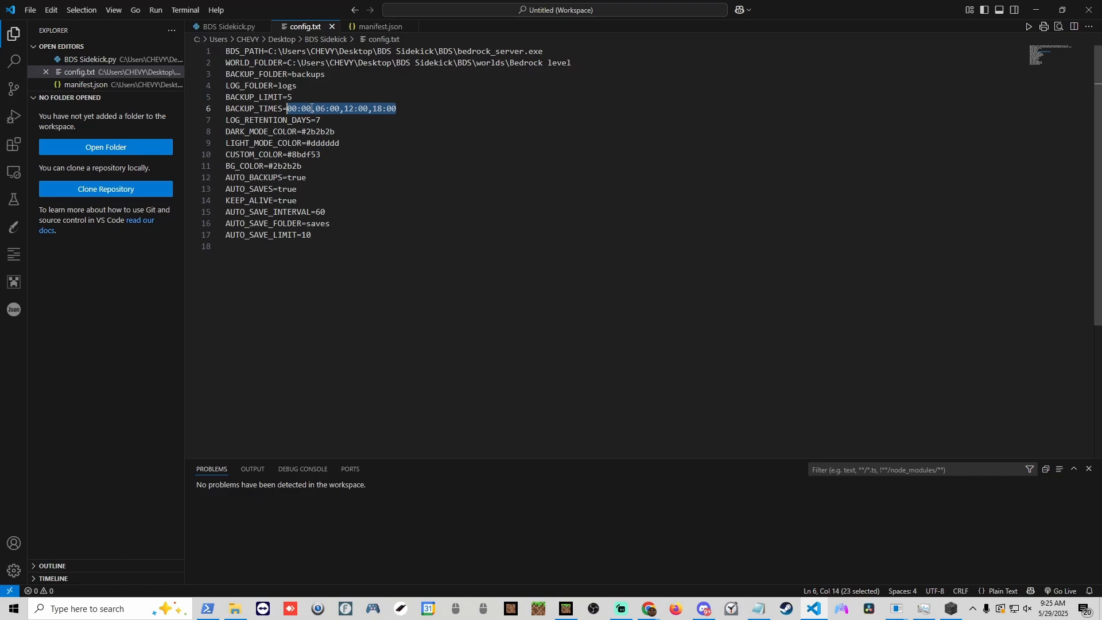
left_click(405, 109)
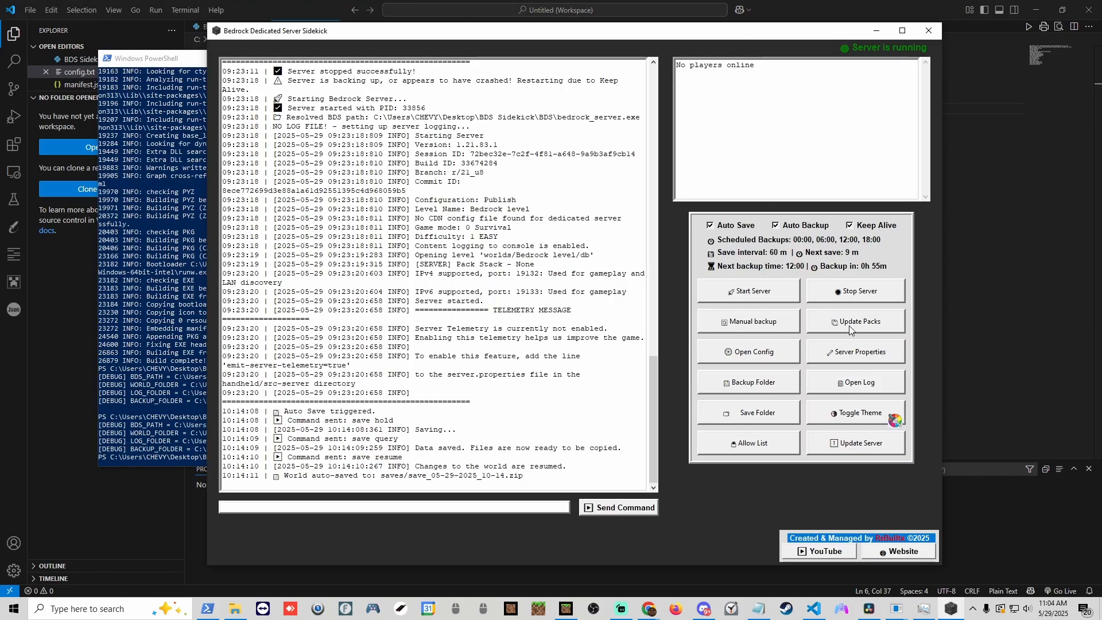
Step: Switch Auto Save, Auto Backup and Keep Alive off and back on, one after another
left_click(711, 226)
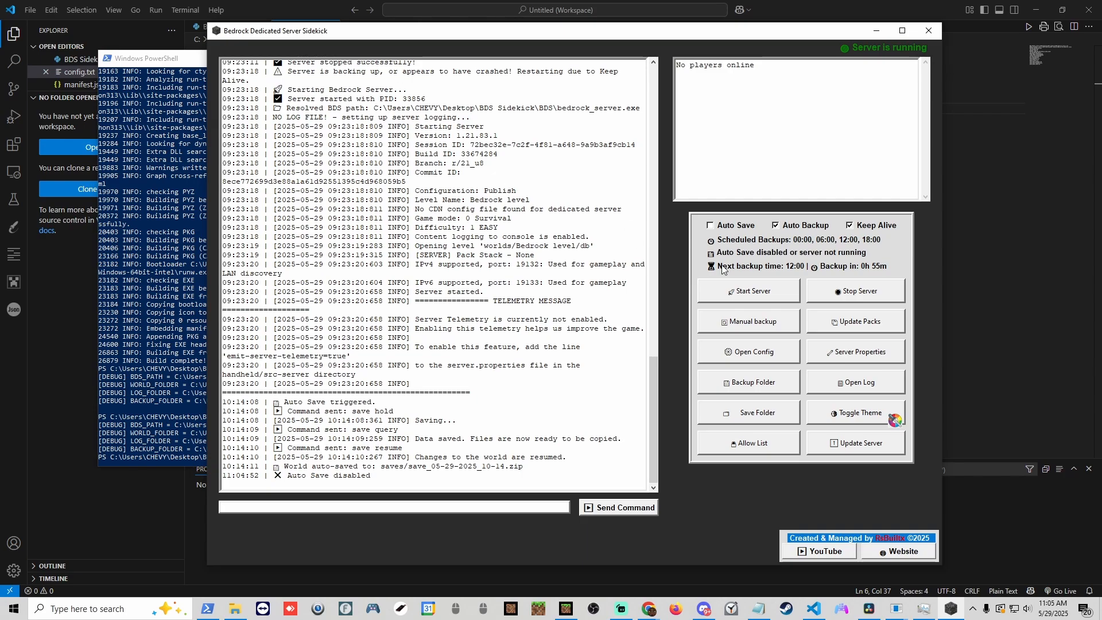
left_click(711, 226)
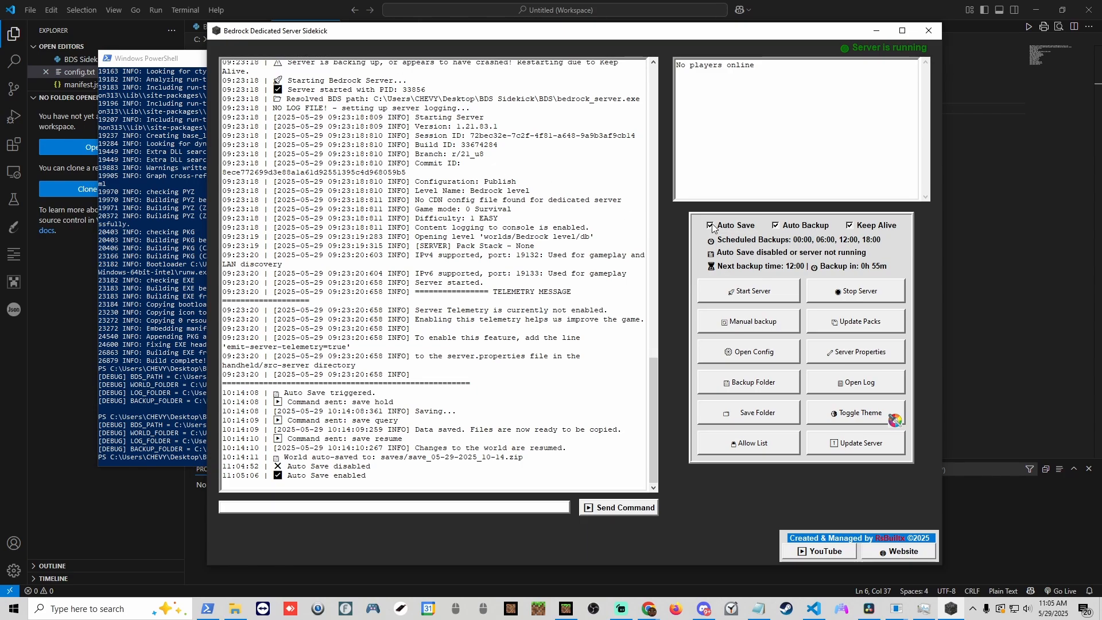
left_click(779, 227)
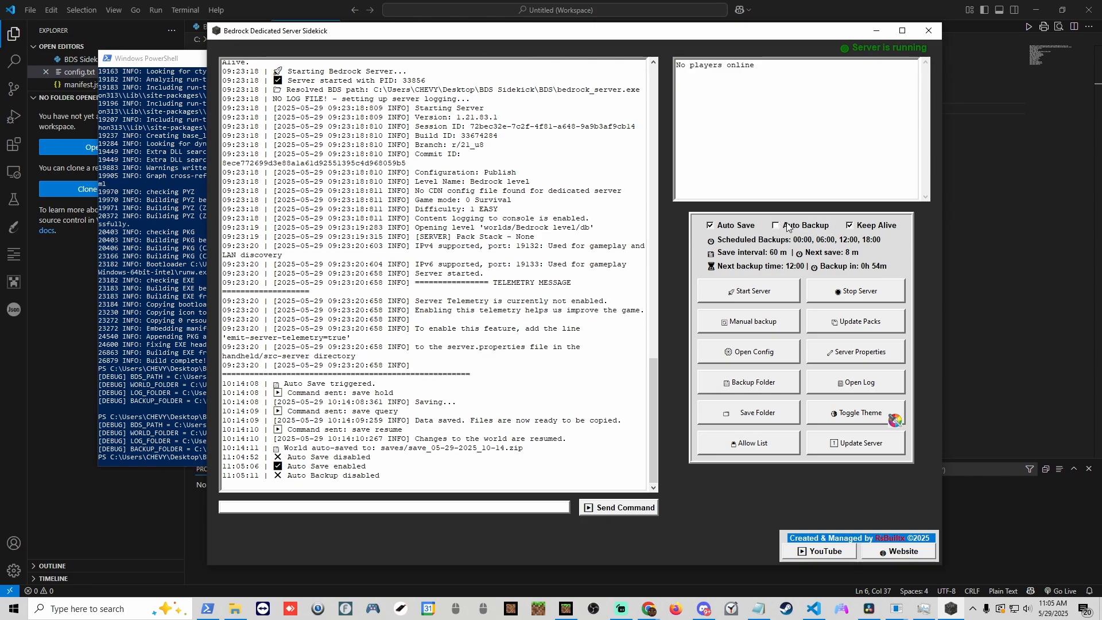
left_click(780, 228)
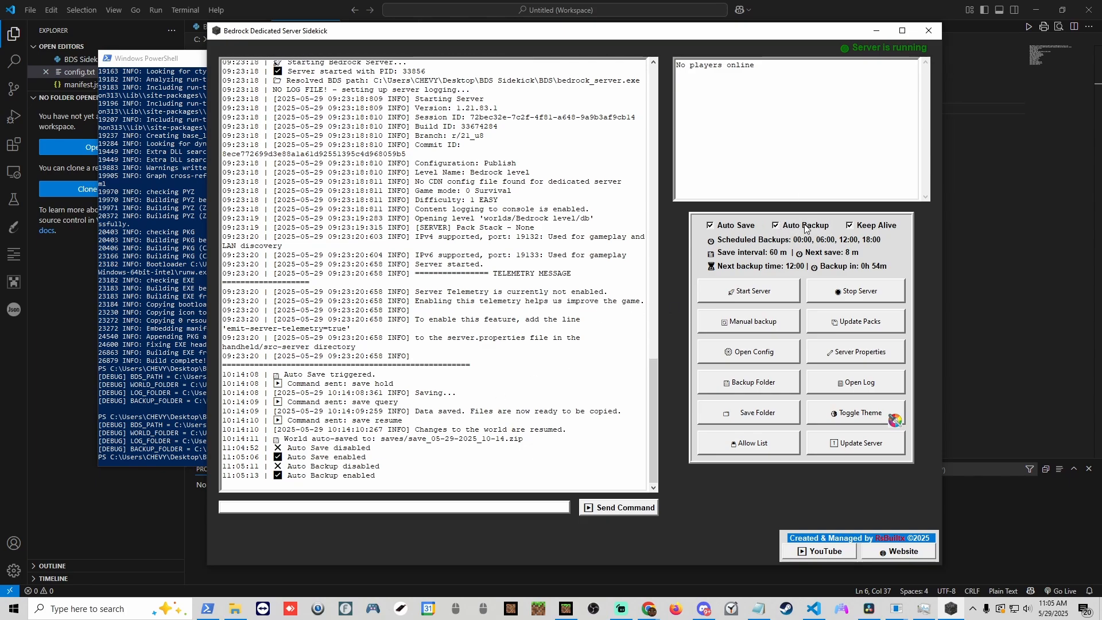
left_click(850, 227)
left_click(849, 227)
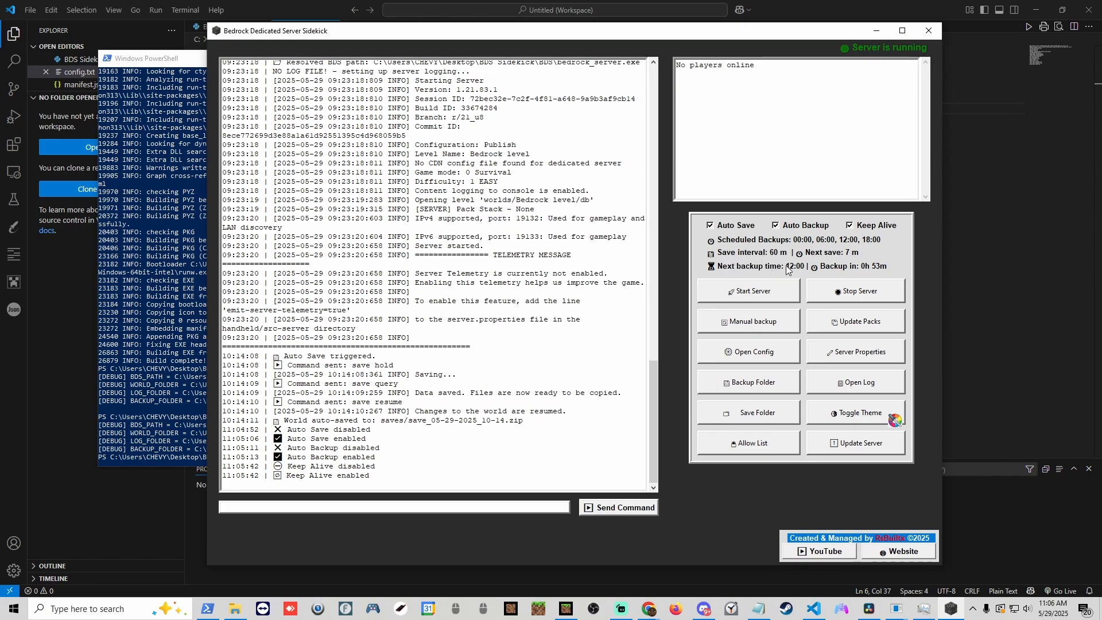
Step: Open config.txt from Sidekick, try 30 as the AUTO_SAVE_INTERVAL value, and restore it to 60
left_click(770, 353)
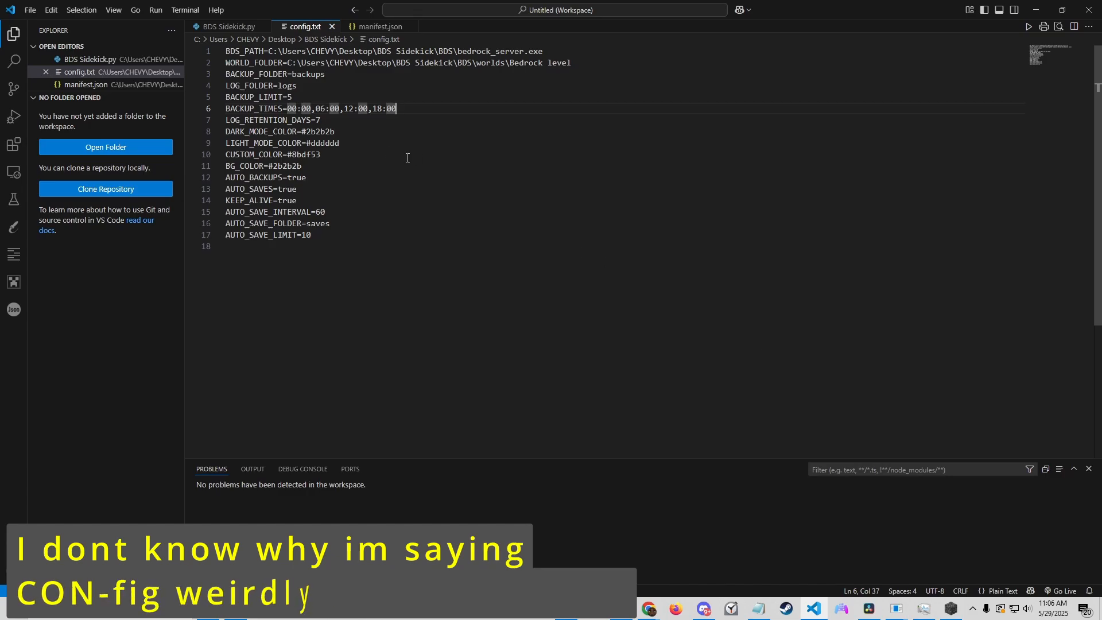
double_click(317, 212)
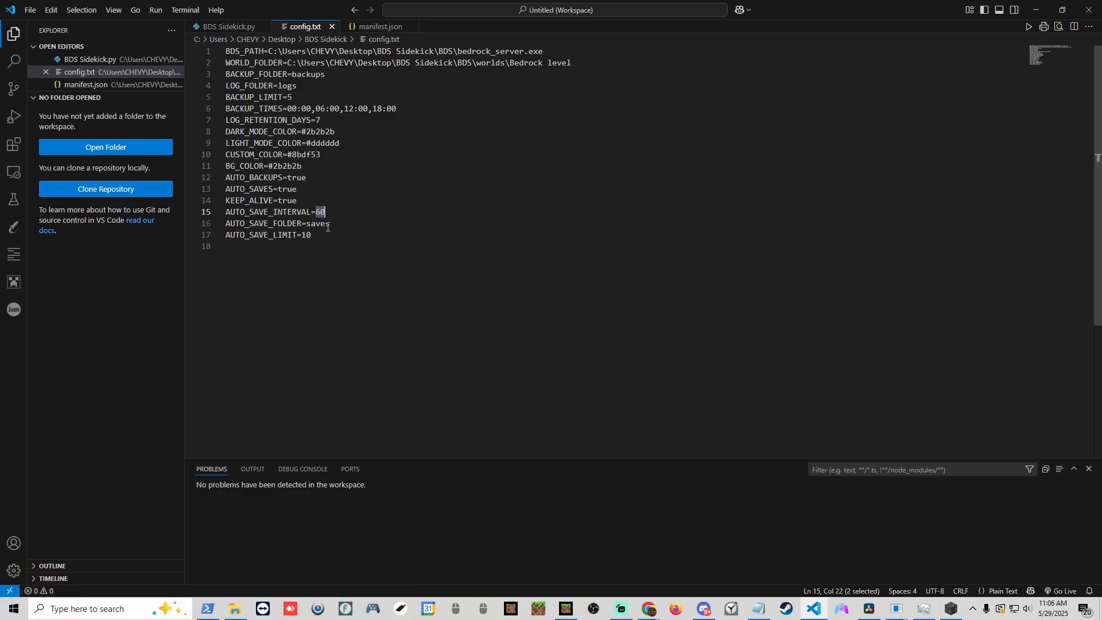
type("30")
key("BackSpace")
key("BackSpace")
type("60")
Step: Review the AUTO_SAVE_FOLDER, BACKUP_TIMES and BACKUP_LIMIT values in config.txt
double_click(316, 224)
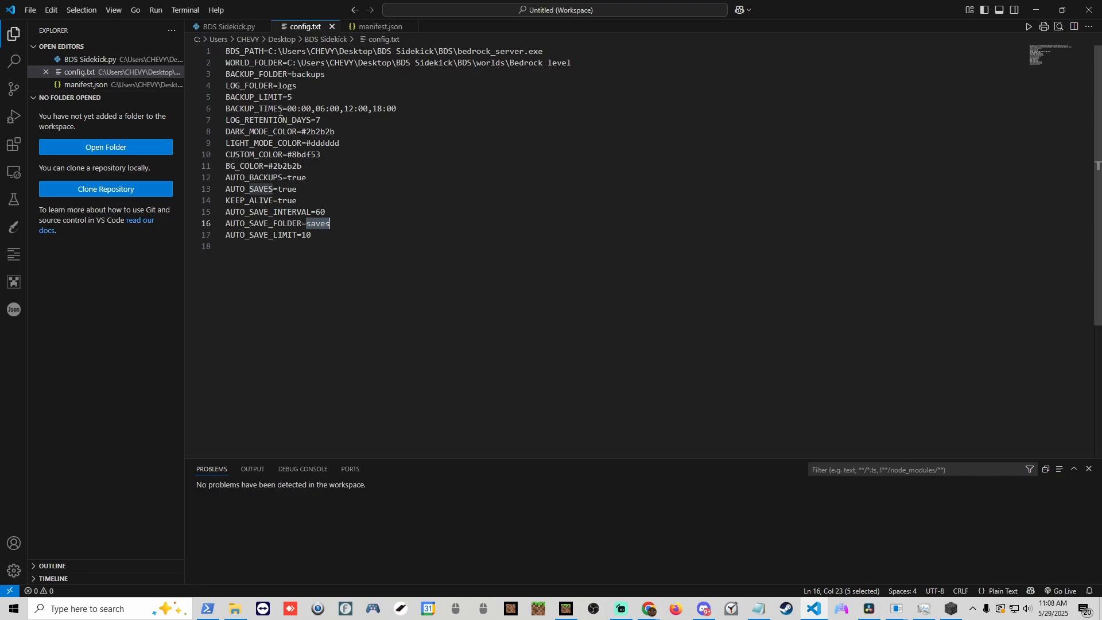
left_click_drag(288, 108, 397, 108)
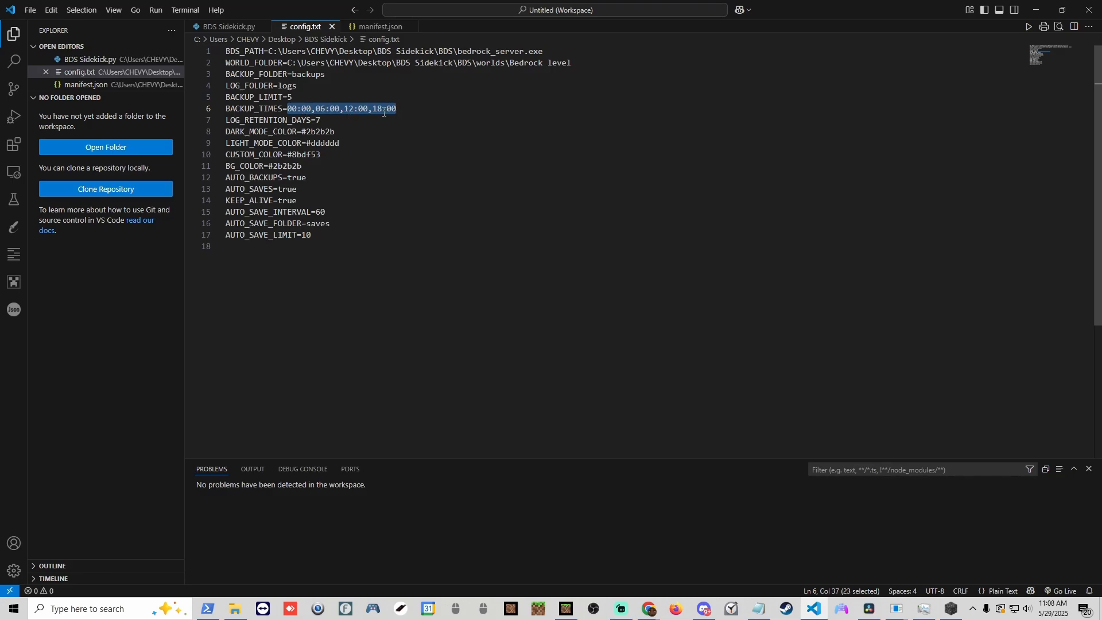
double_click(290, 97)
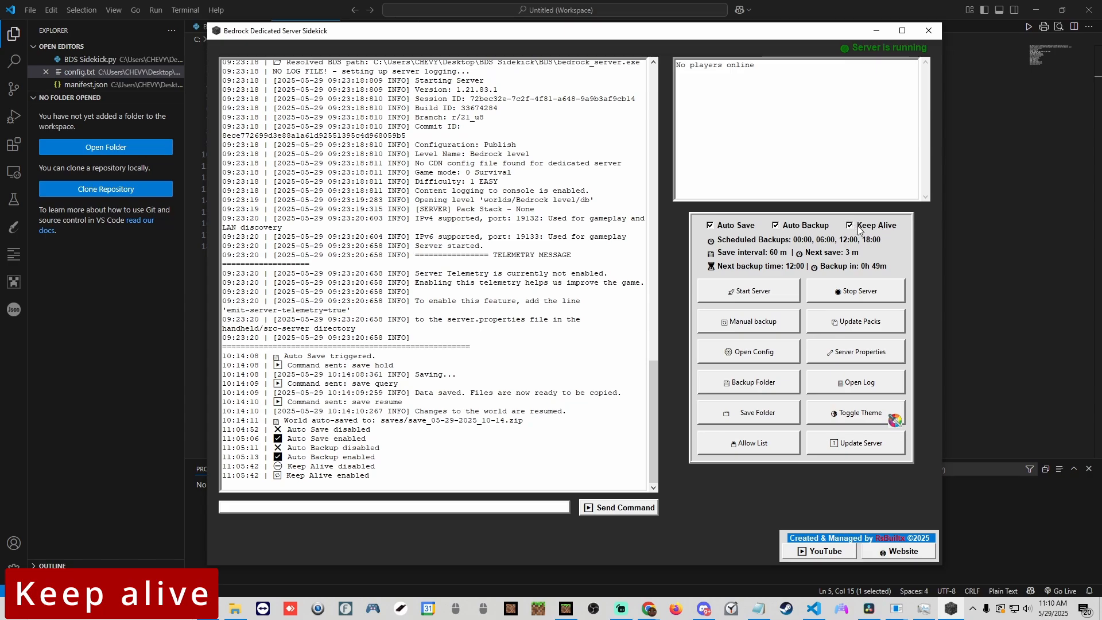
Step: Arrange the Sidekick window beside the Minecraft worlds list
left_click_drag(658, 34, 501, 27)
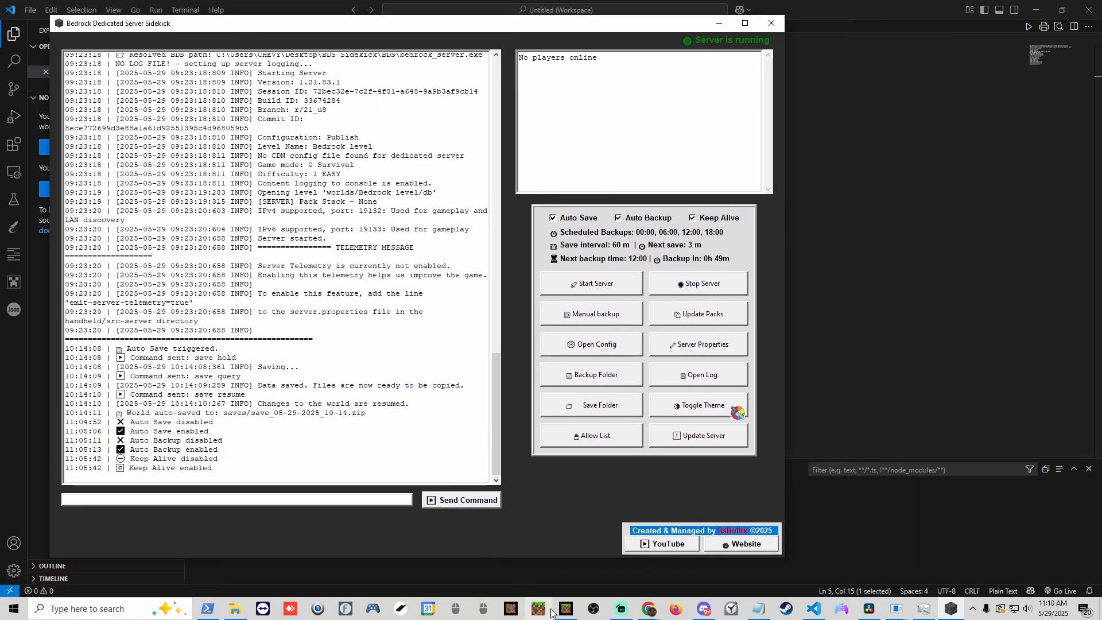
left_click_drag(910, 49, 908, 25)
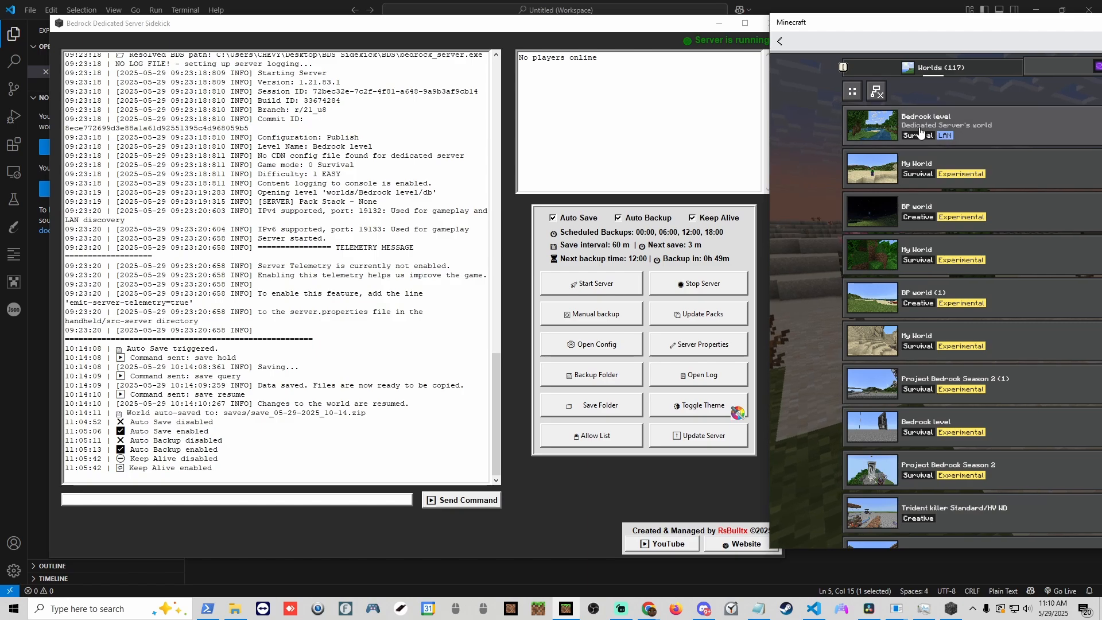
left_click(283, 171)
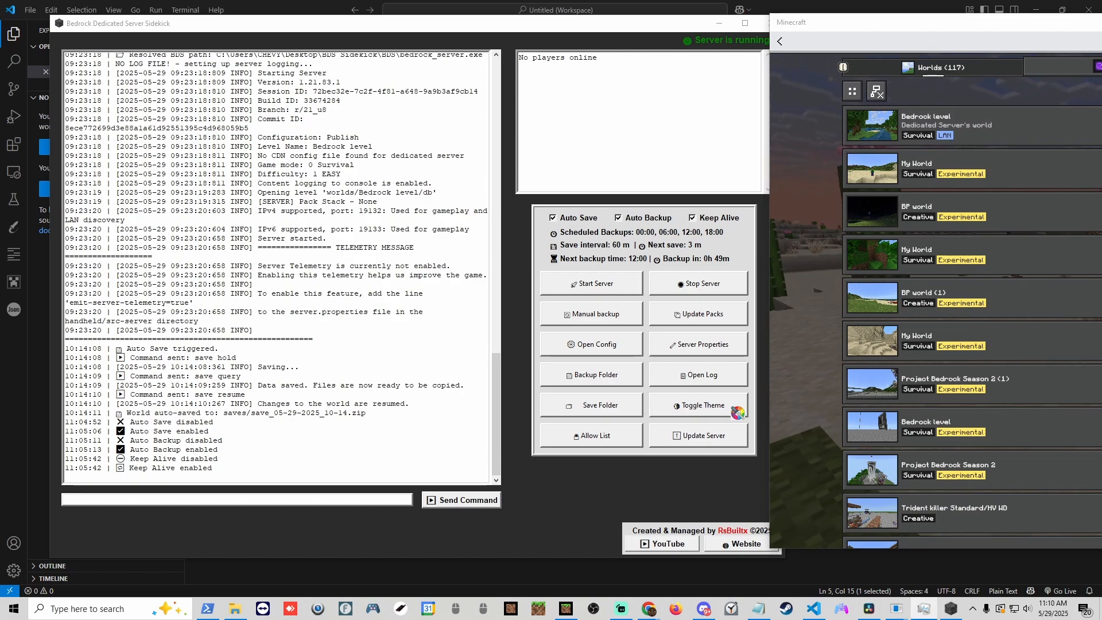
Step: End the bedrock_server.exe process in Task Manager and check Sidekick's console for the Keep Alive restart entry
key("ctrl+shift+Escape")
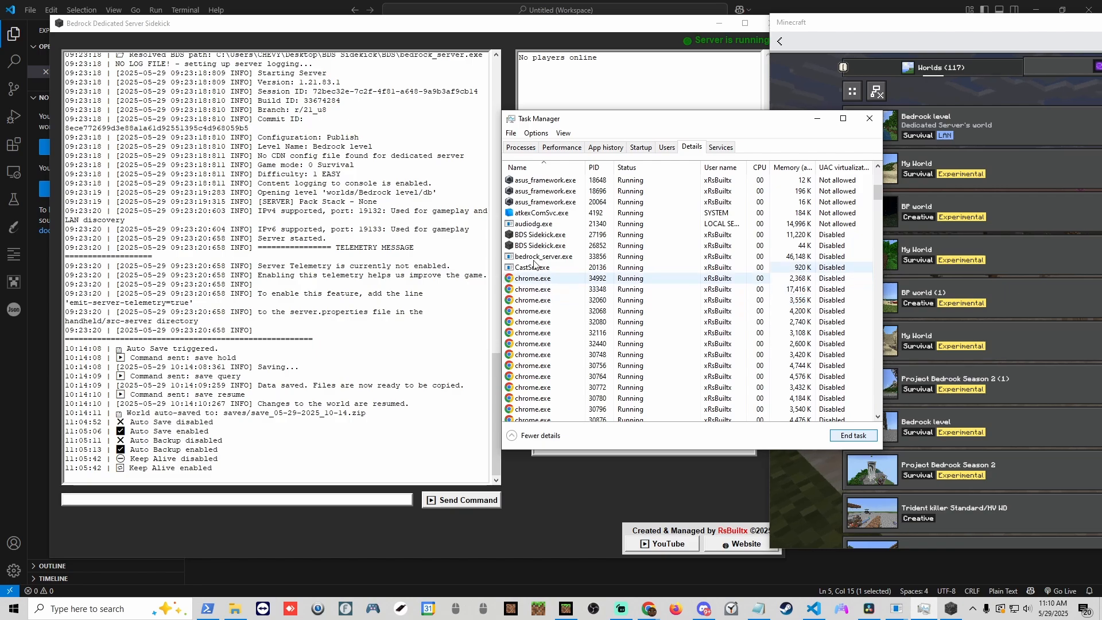
left_click(540, 257)
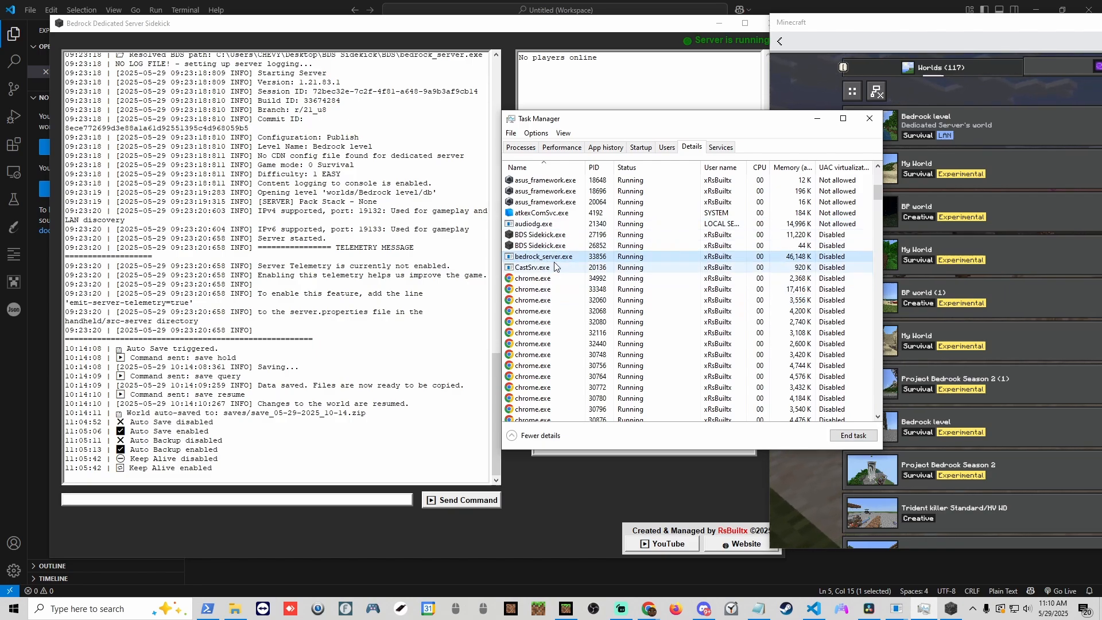
left_click(853, 435)
left_click(567, 321)
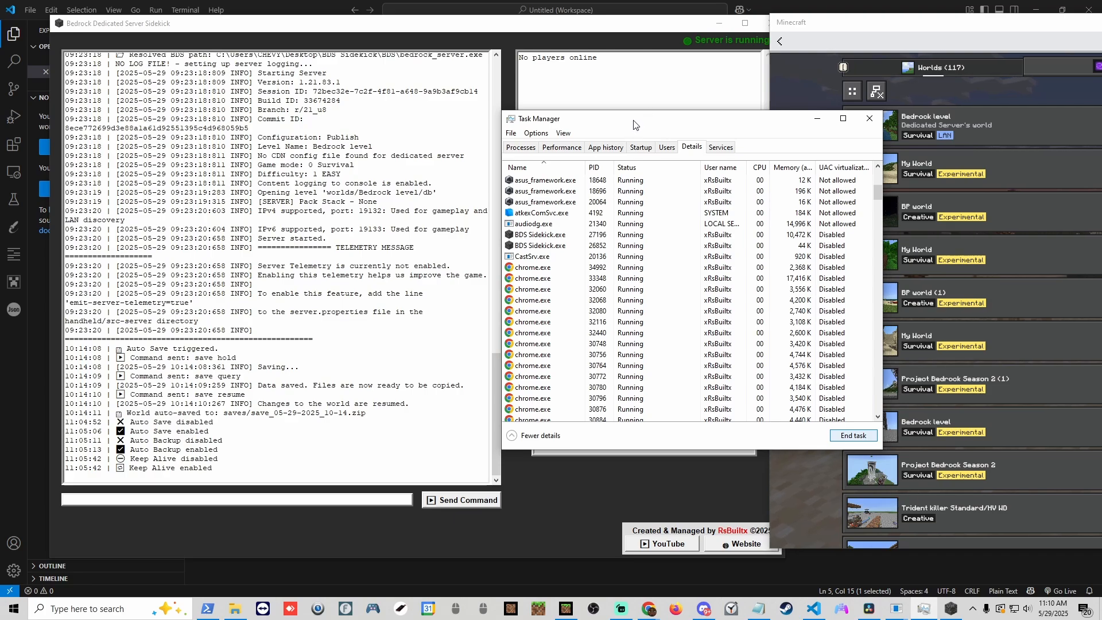
left_click_drag(635, 123, 808, 283)
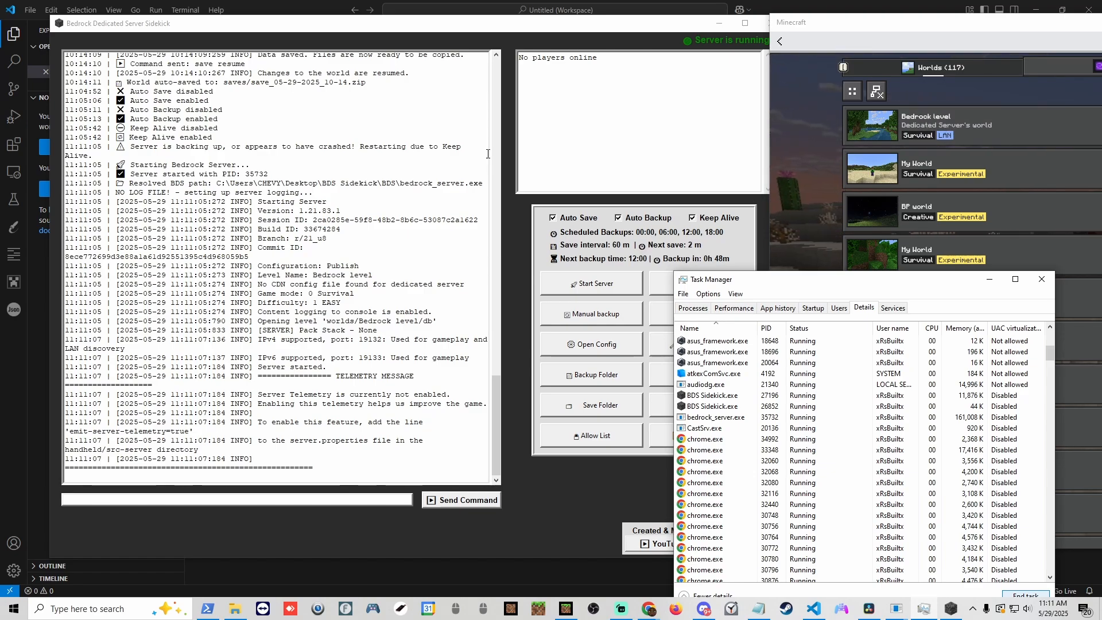
left_click_drag(130, 148, 353, 153)
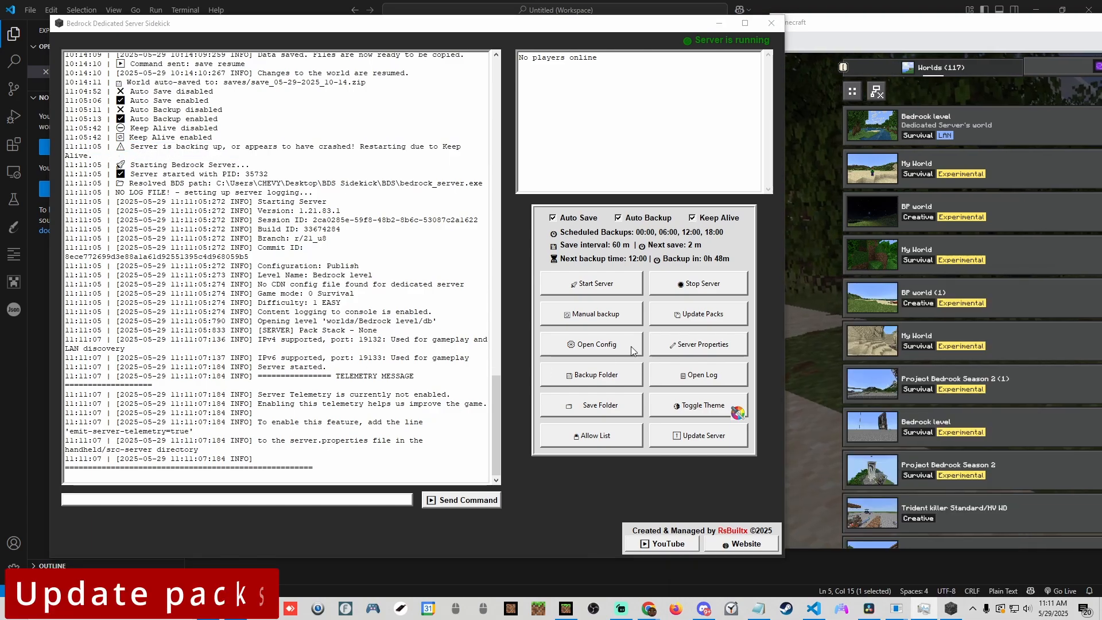
Step: Stop the server from Sidekick and open the worlds folder inside the BDS folder
left_click(696, 283)
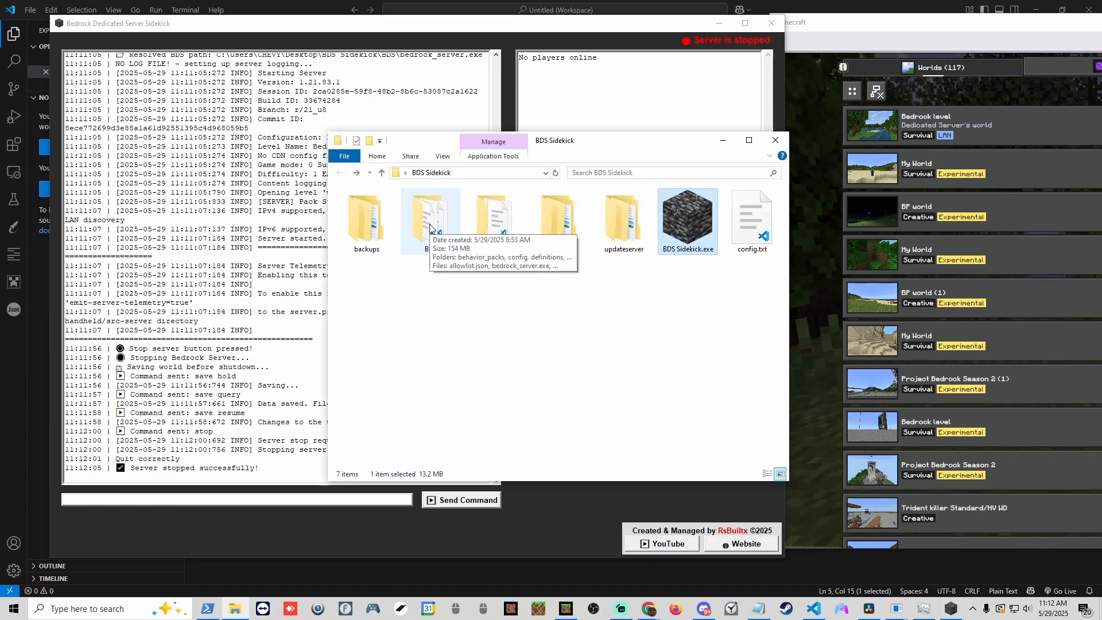
double_click(433, 211)
double_click(372, 305)
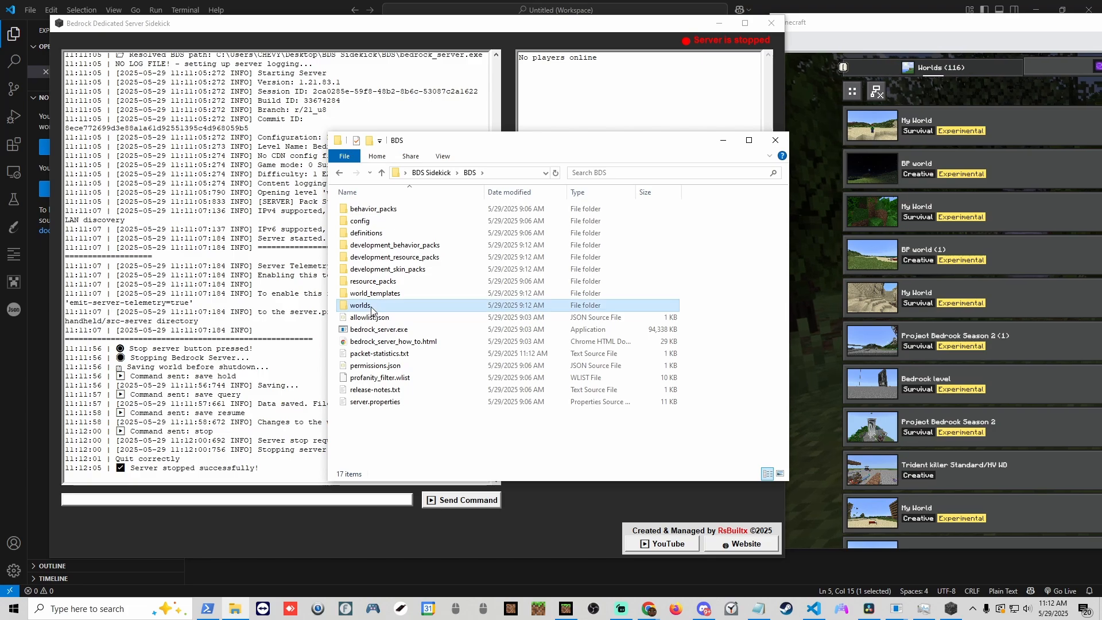
Step: Rename the Bedrock level world folder to Bedrock level1 and paste the copied Bedrock level world folder beside it
right_click(394, 210)
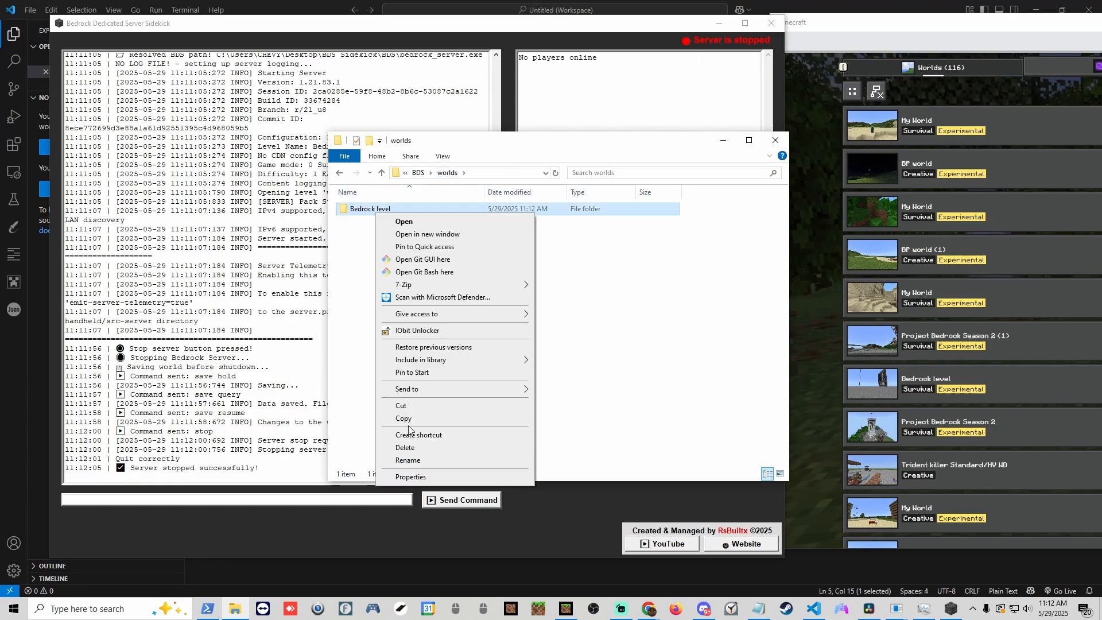
left_click(403, 459)
key("End")
type("1")
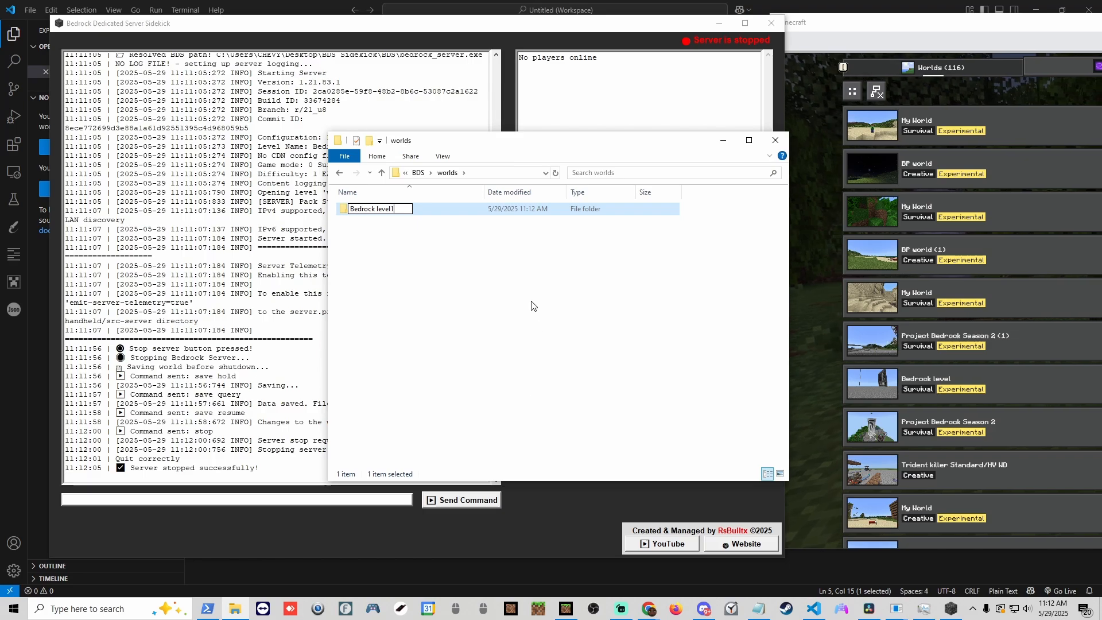
key("Return")
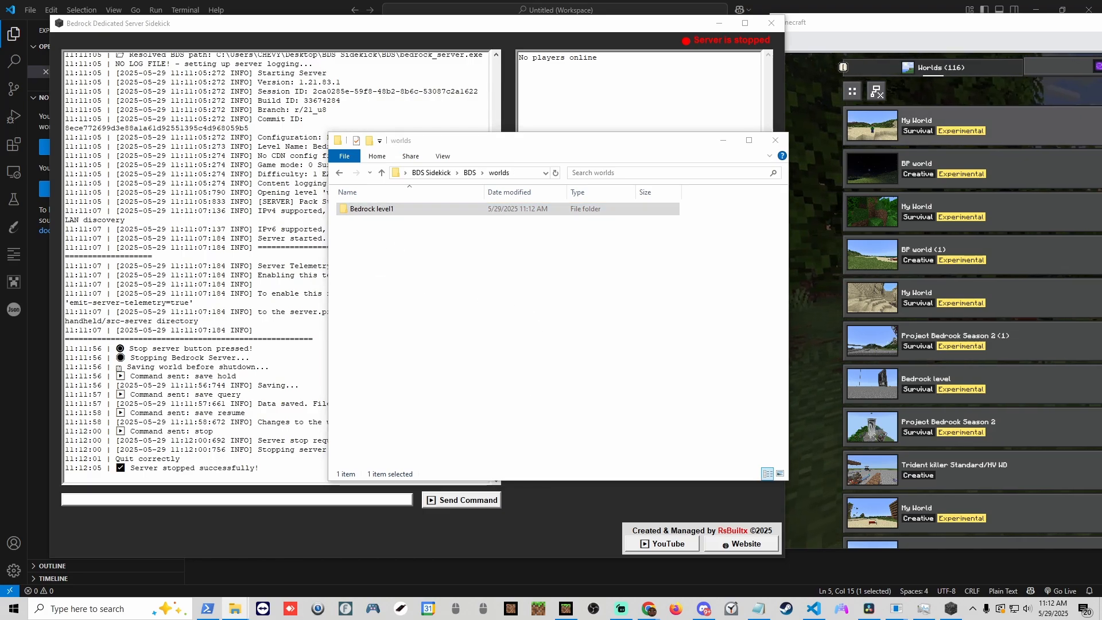
left_click(526, 348)
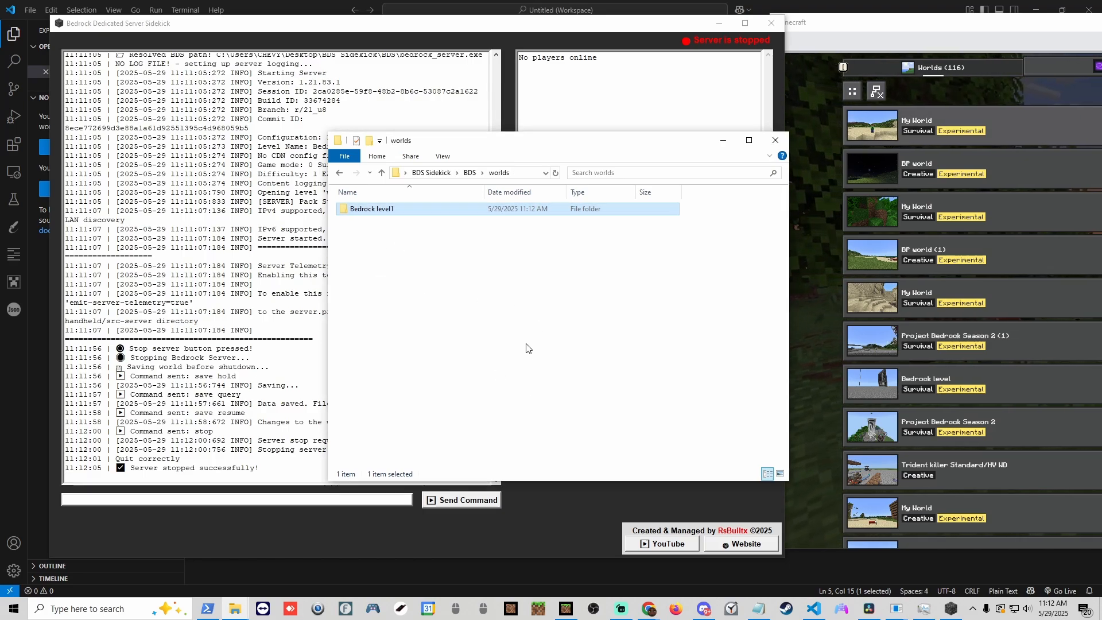
key("ctrl+v")
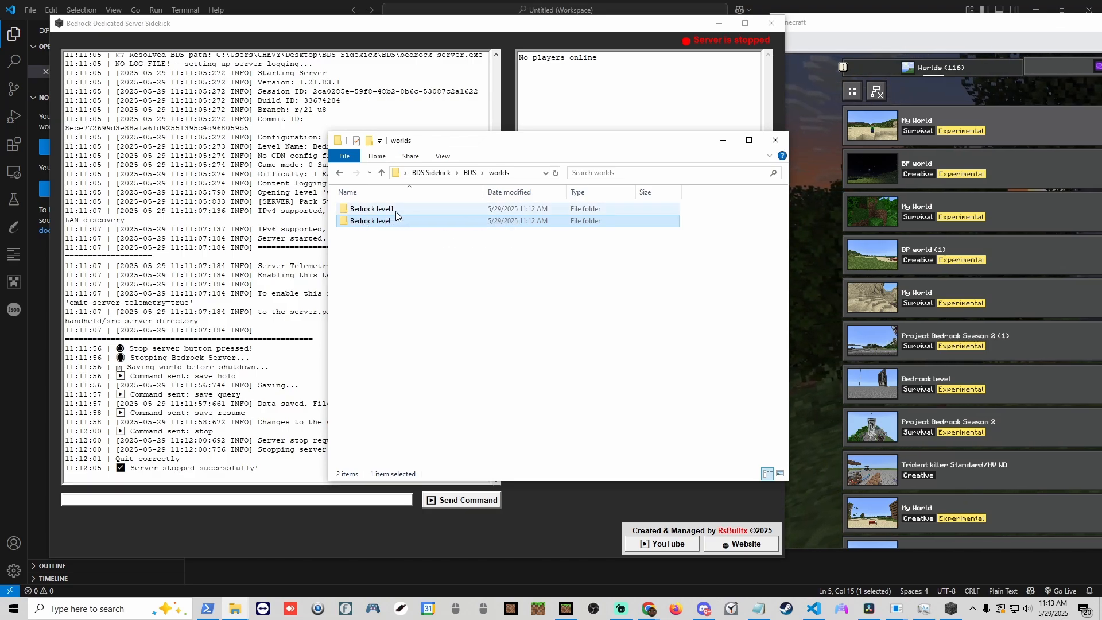
Step: Delete every pack except [B]FreecamBEv 2.1.2 from the behavior_packs folder of the Bedrock level world
double_click(367, 221)
double_click(370, 209)
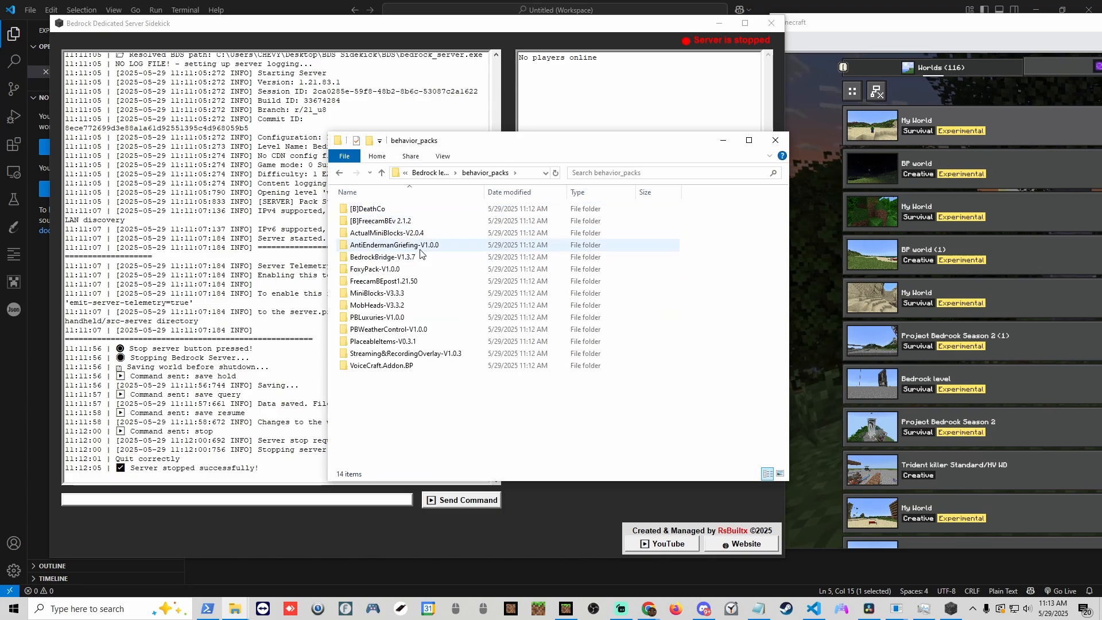
left_click_drag(382, 403, 367, 203)
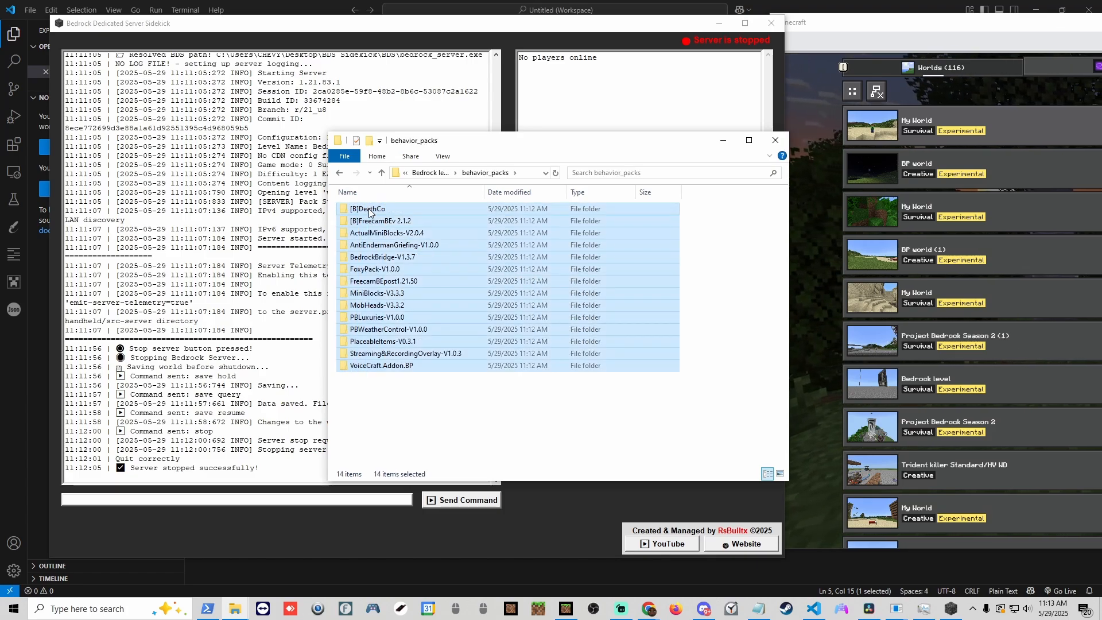
left_click(395, 224, "ctrl")
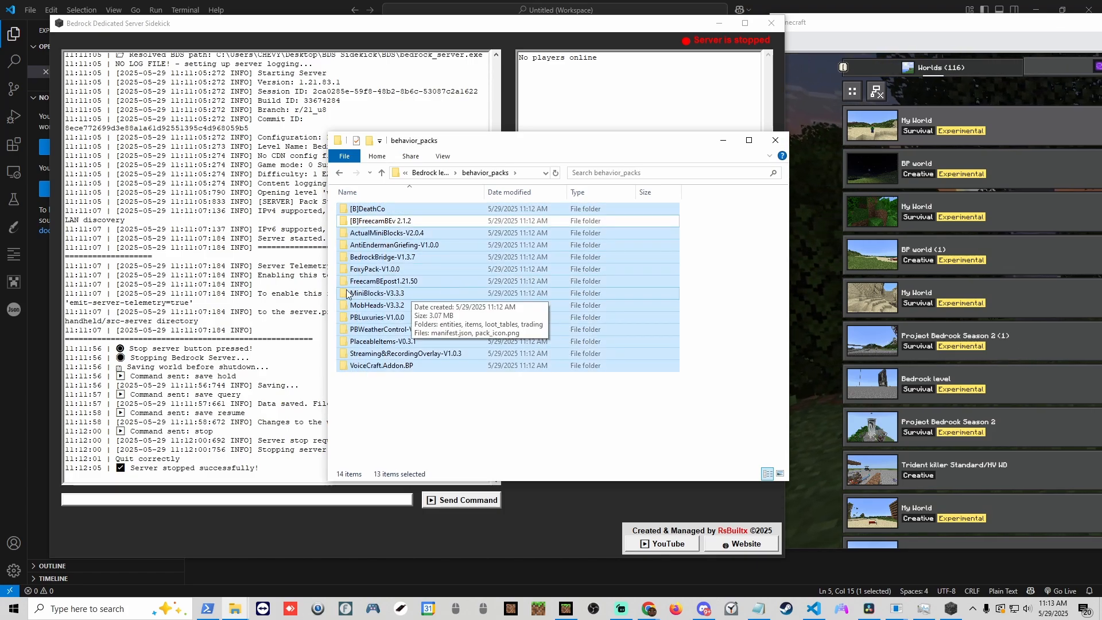
right_click(394, 307)
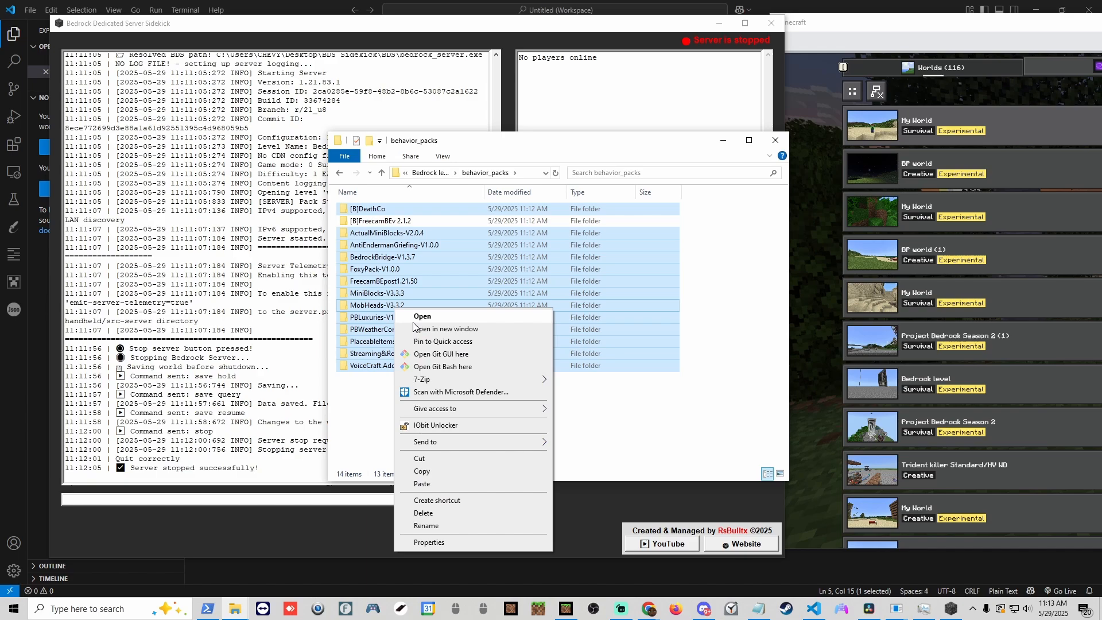
left_click(418, 513)
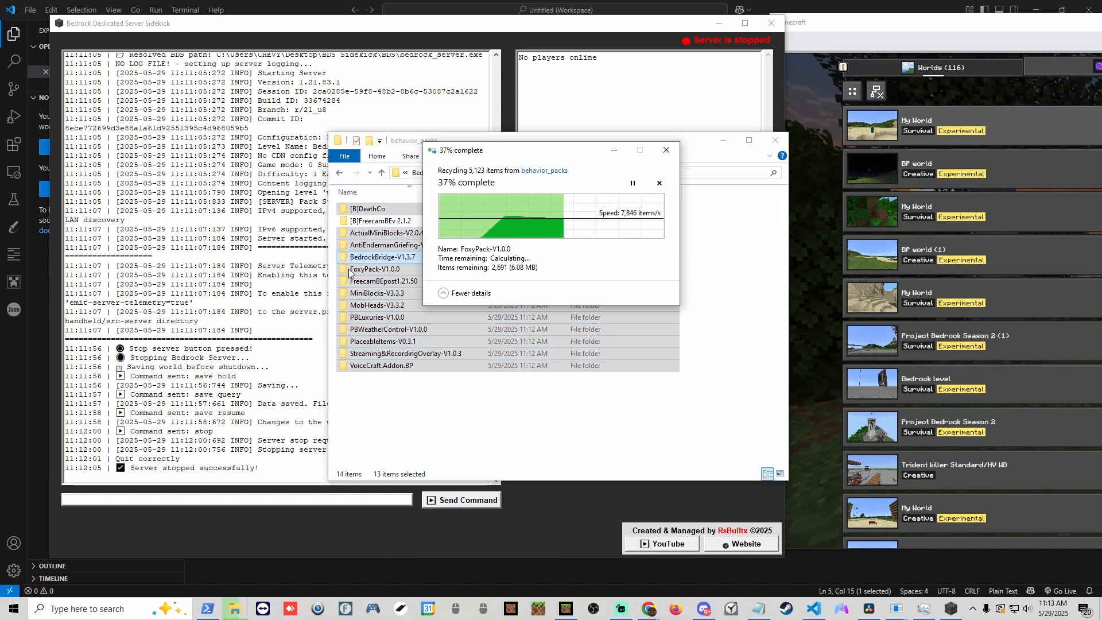
Step: Delete the unneeded packs from the resource_packs folder of the Bedrock level world
left_click(338, 172)
double_click(381, 237)
left_click_drag(379, 380, 376, 207)
right_click(384, 219)
left_click(413, 423)
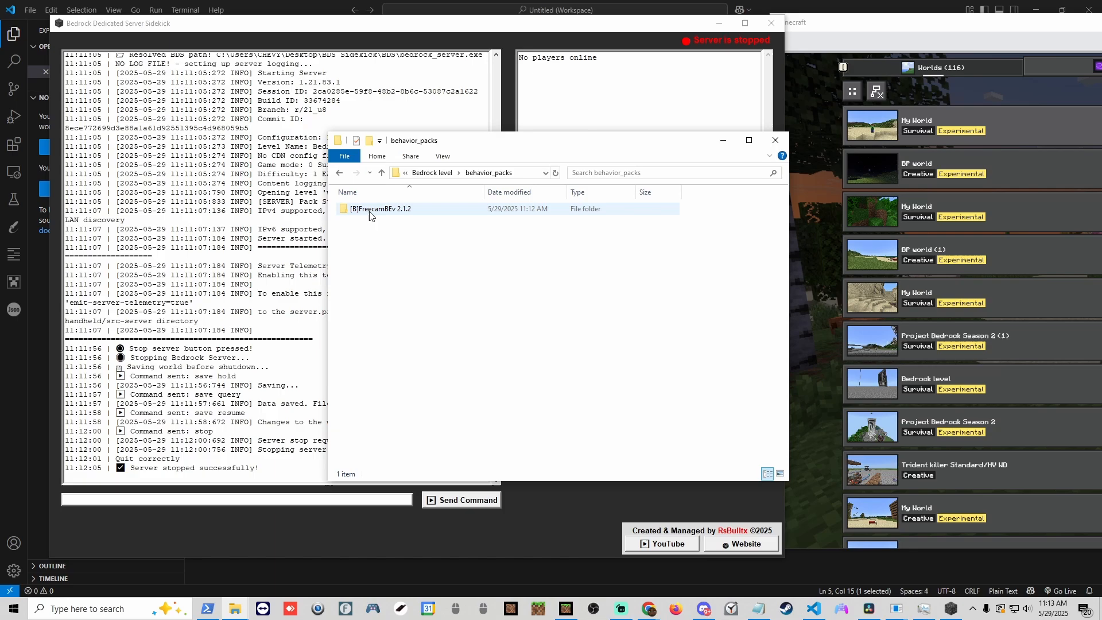
Step: Open the manifest inside the [B]FreecamBEv 2.1.2 behavior pack folder and start the server from Sidekick
double_click(369, 210)
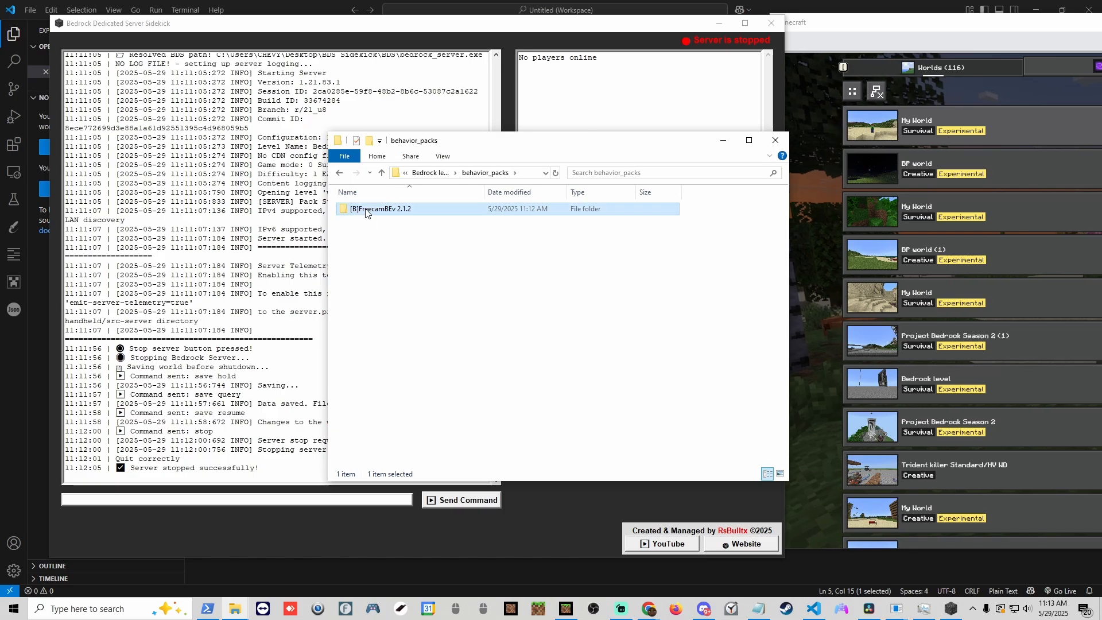
double_click(364, 247)
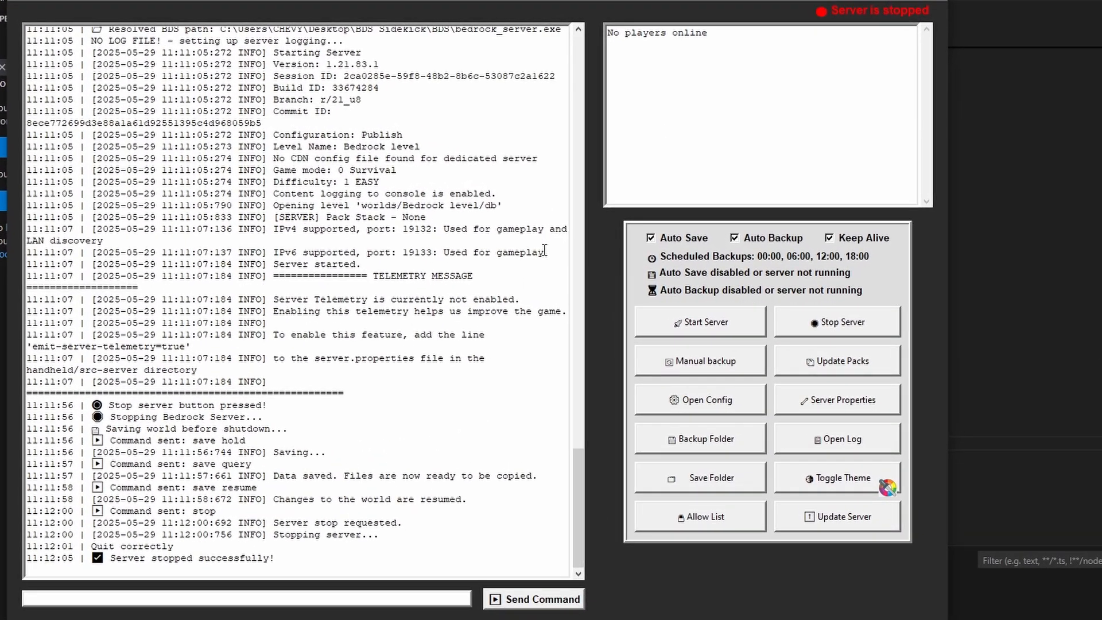
left_click(741, 325)
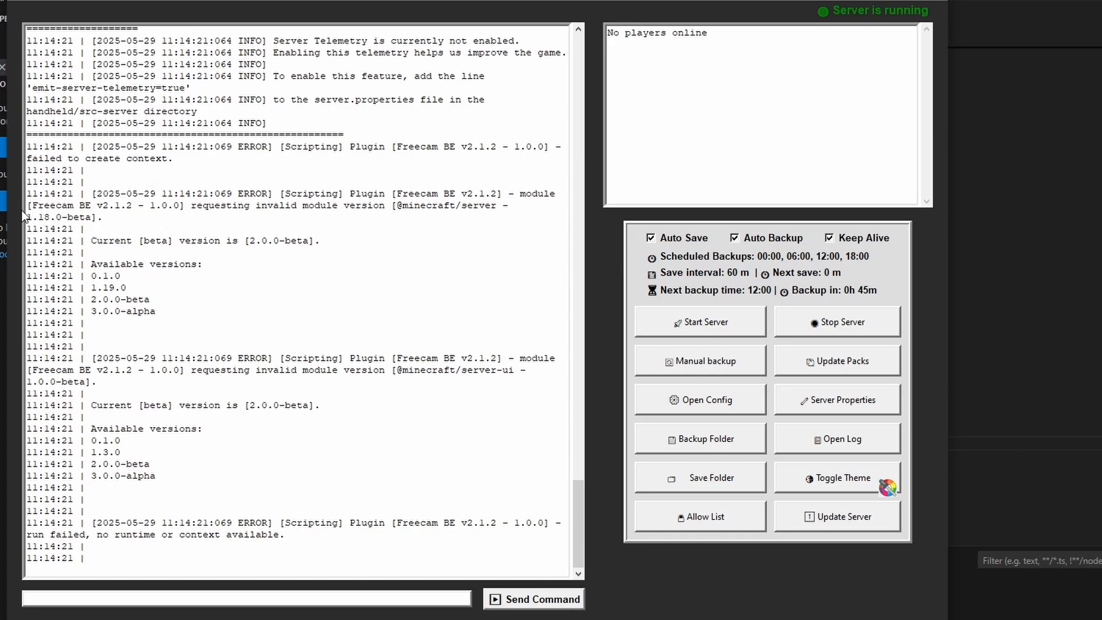
Step: Compare the module versions requested by the Freecam pack with the available beta versions in the server log
left_click_drag(29, 217, 79, 216)
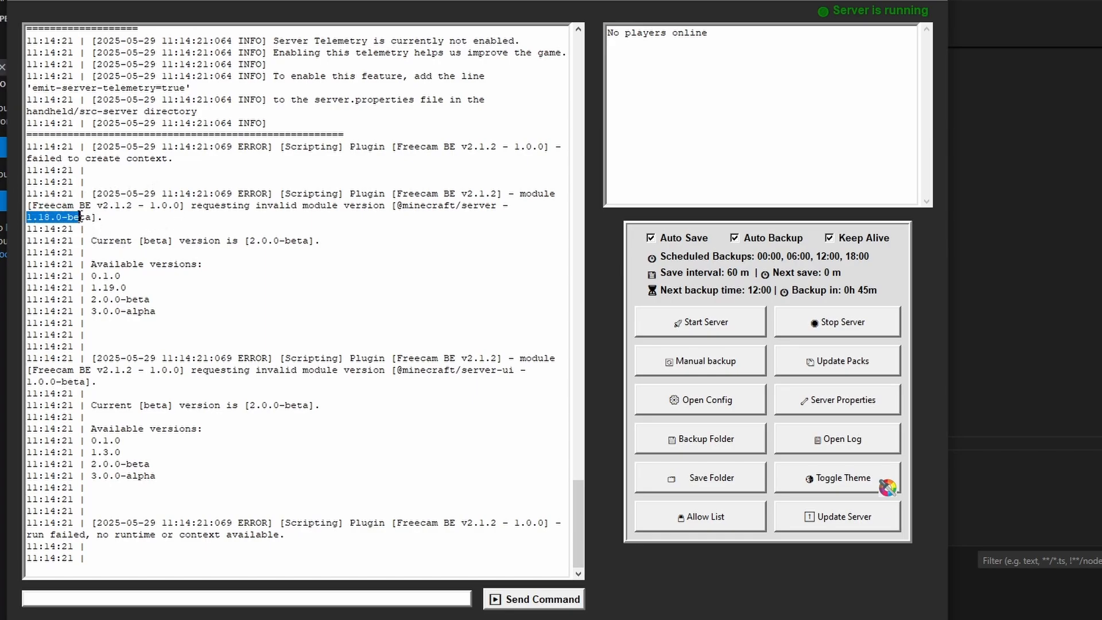
left_click_drag(90, 298, 120, 299)
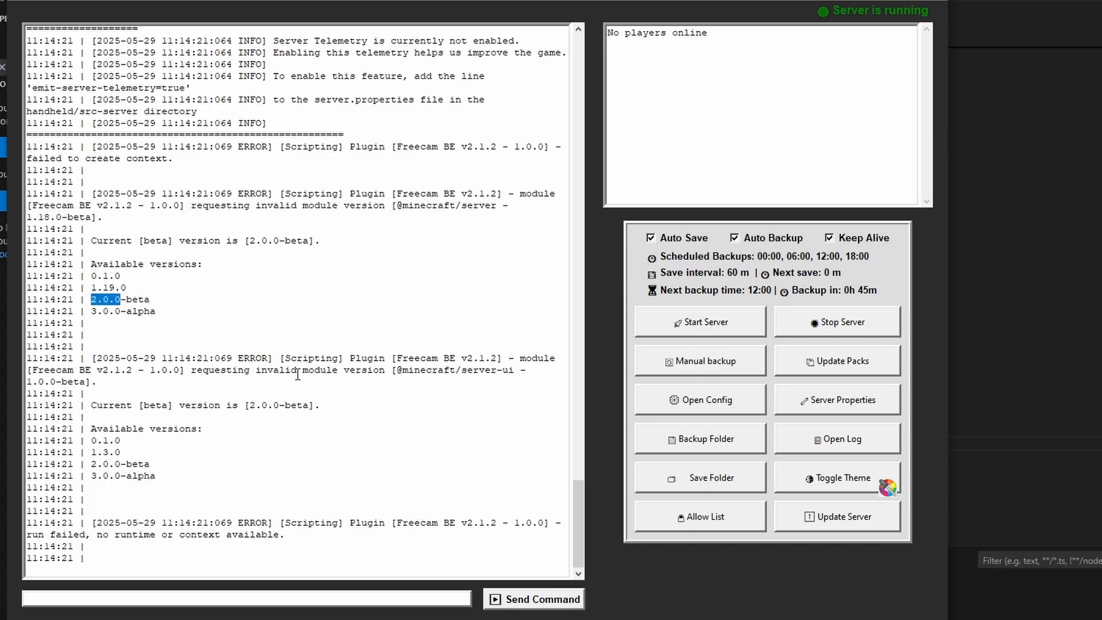
left_click_drag(32, 381, 68, 382)
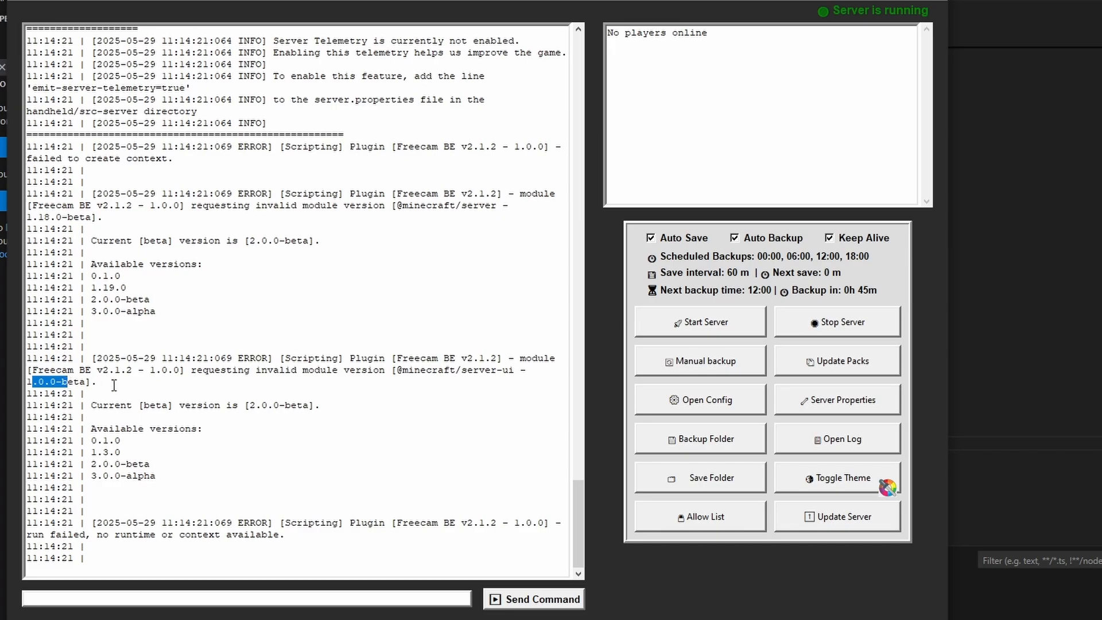
left_click_drag(86, 464, 162, 460)
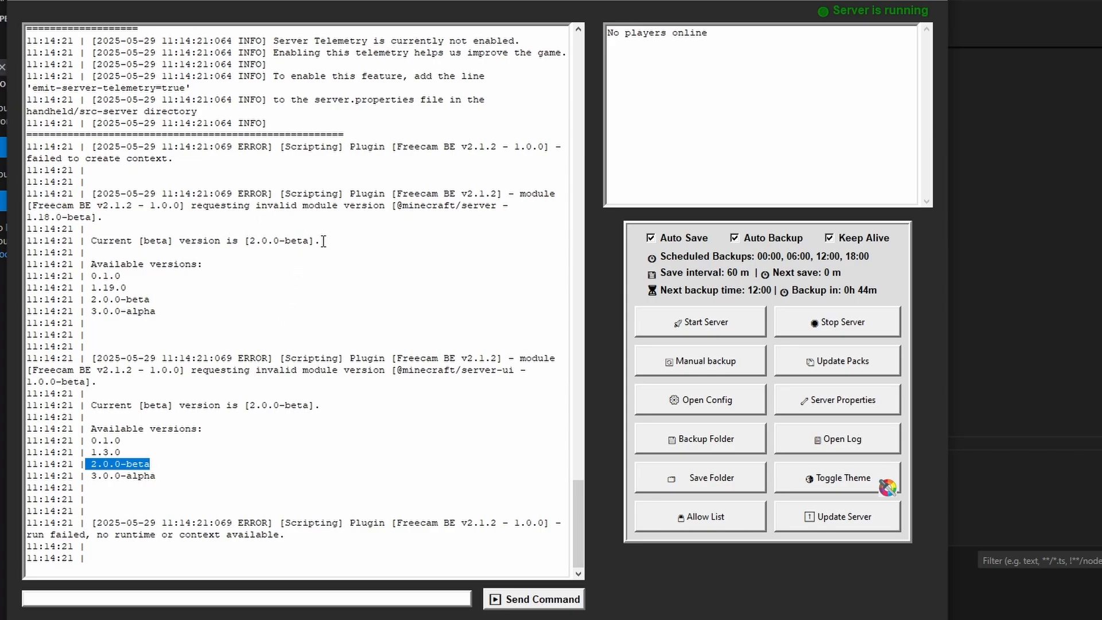
left_click(827, 364)
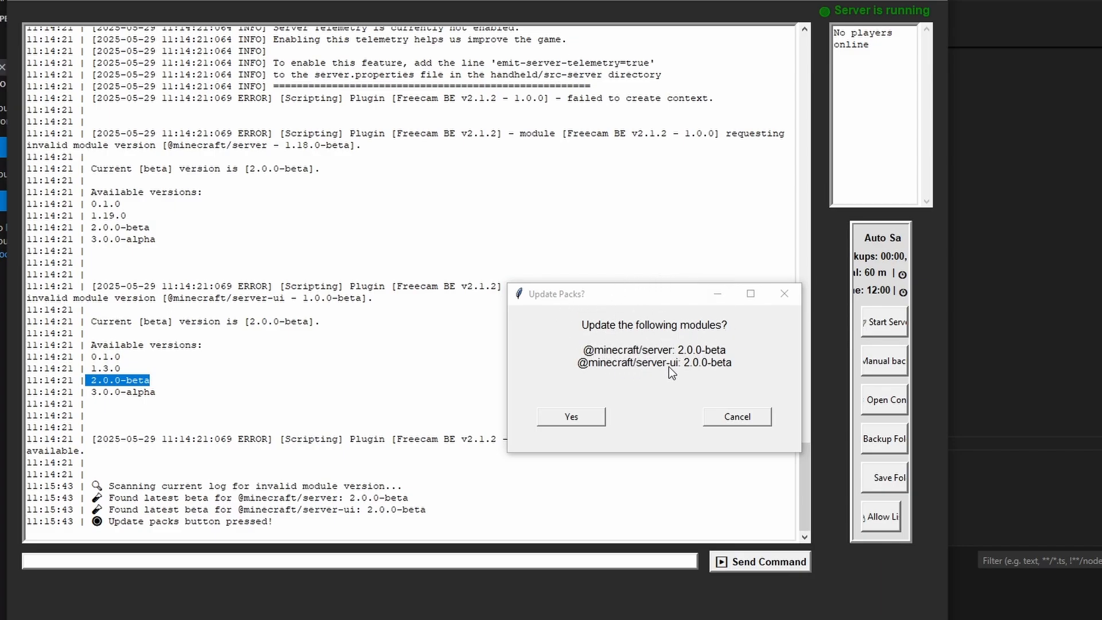
left_click(585, 419)
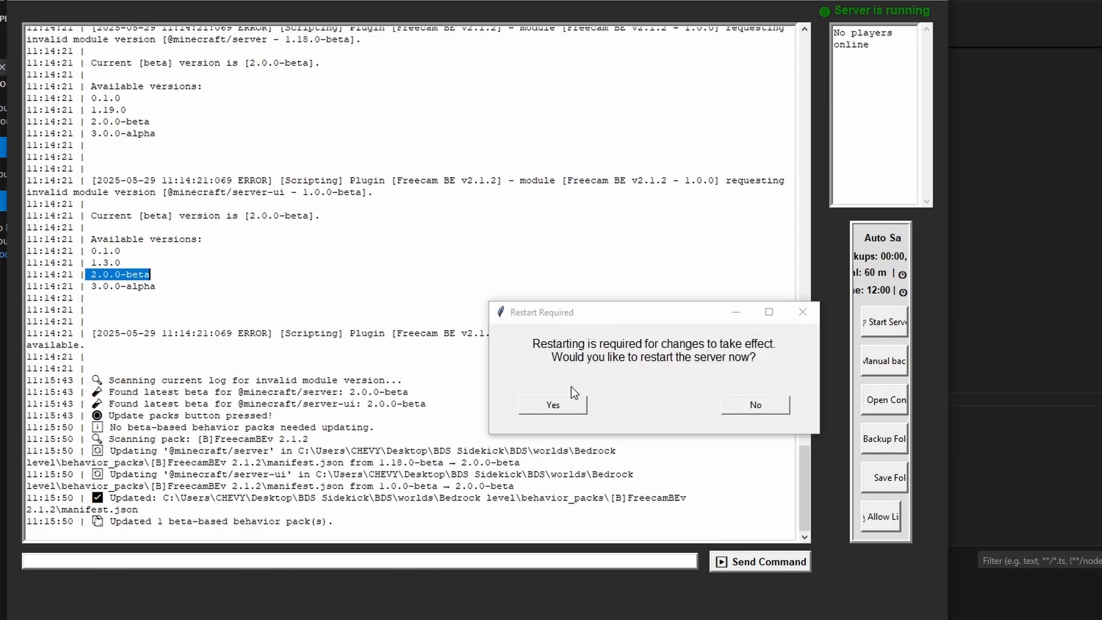
left_click(554, 405)
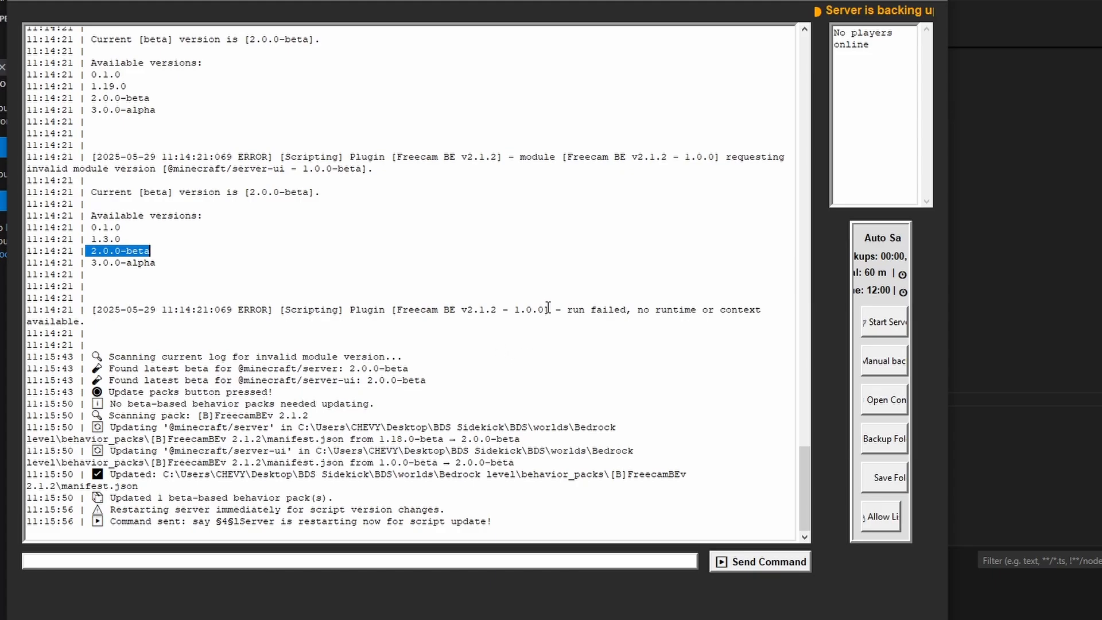
left_click_drag(949, 241, 1101, 241)
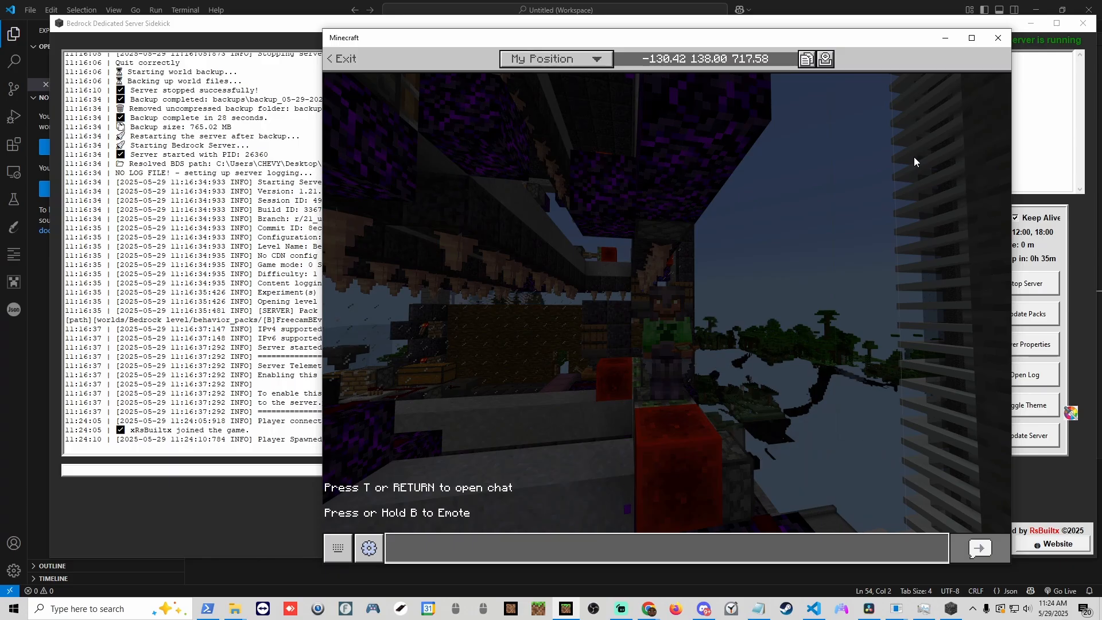
Step: In Minecraft, enable Freecam with the chat command .fc and fly the camera around the tower build
type(".fc")
key("Return")
key("Escape")
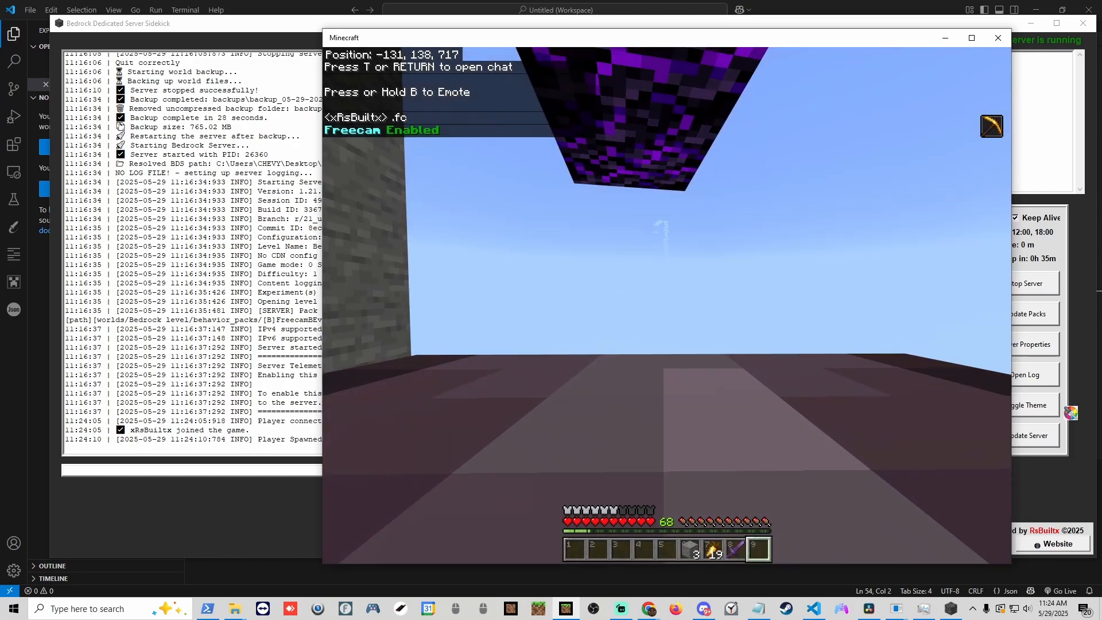
key("w")
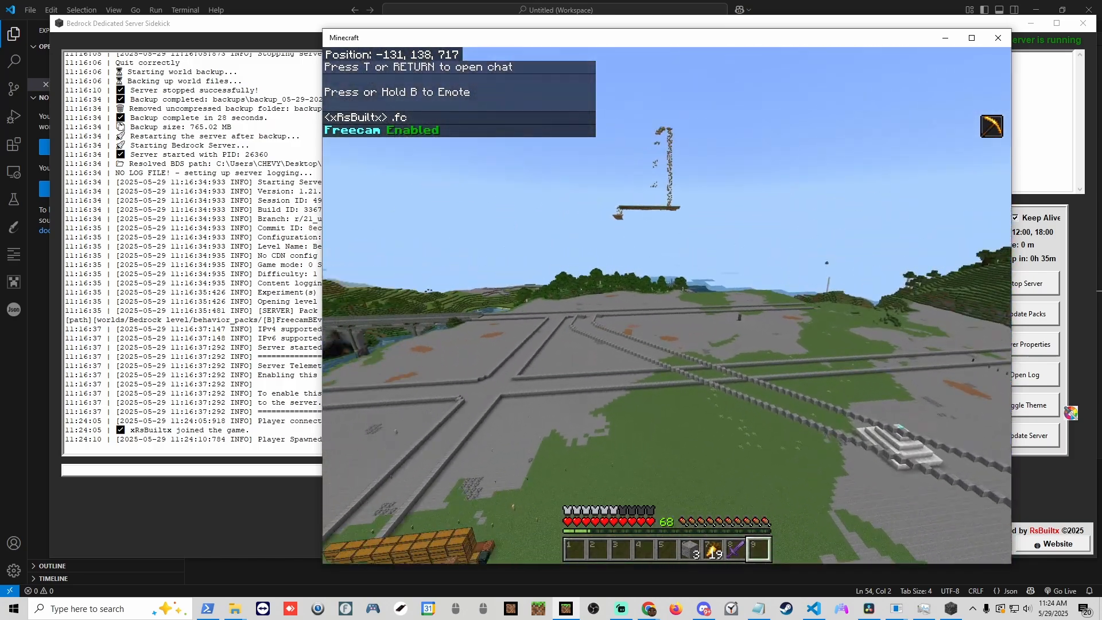
key("s")
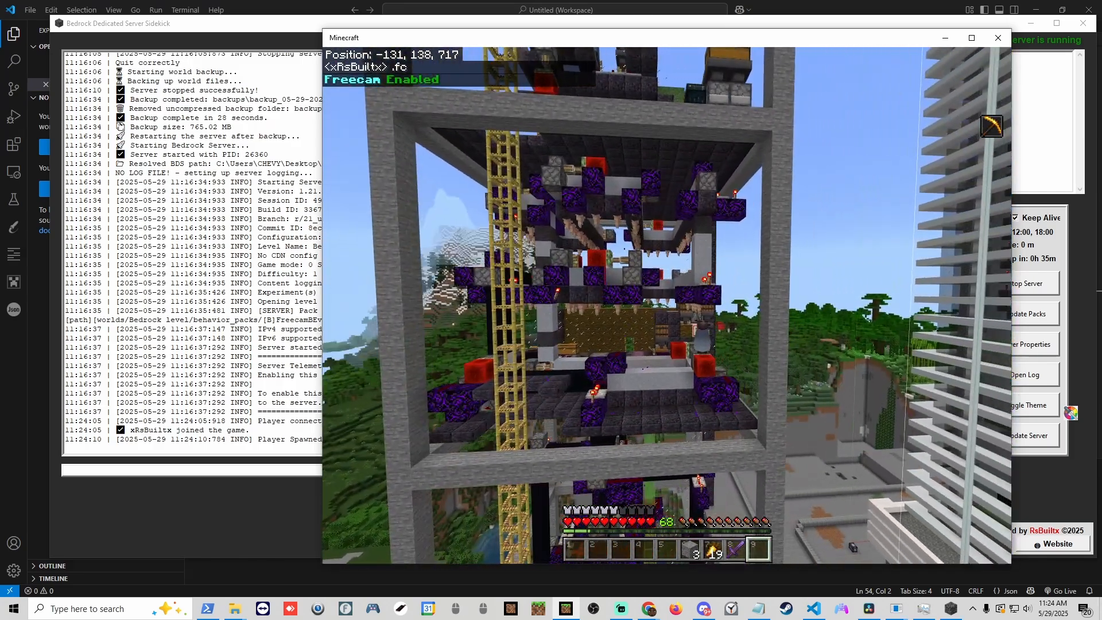
key("w")
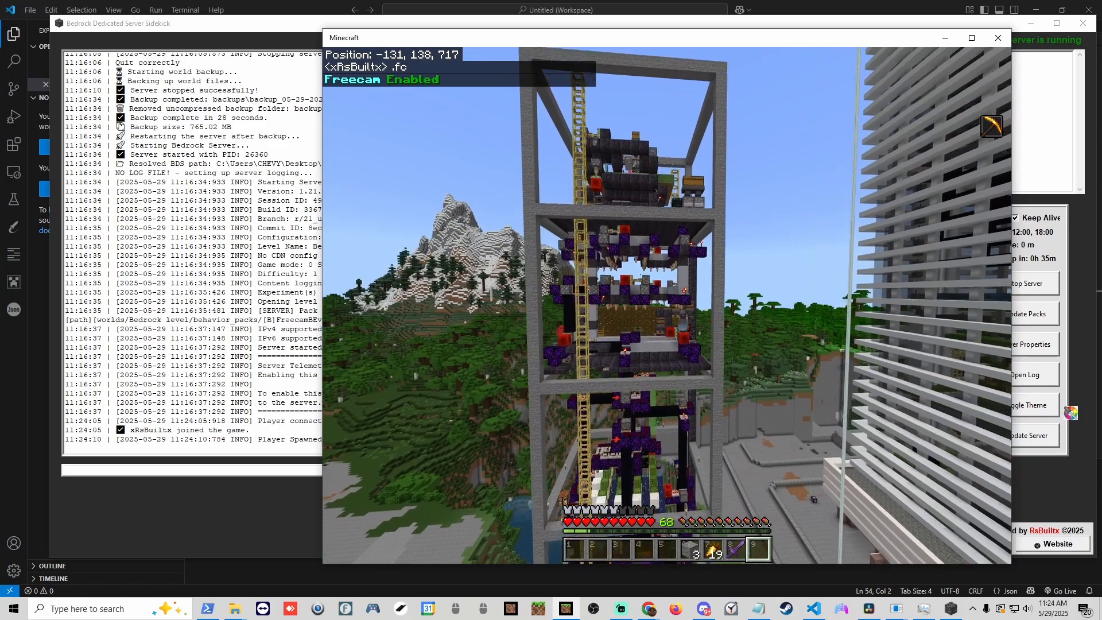
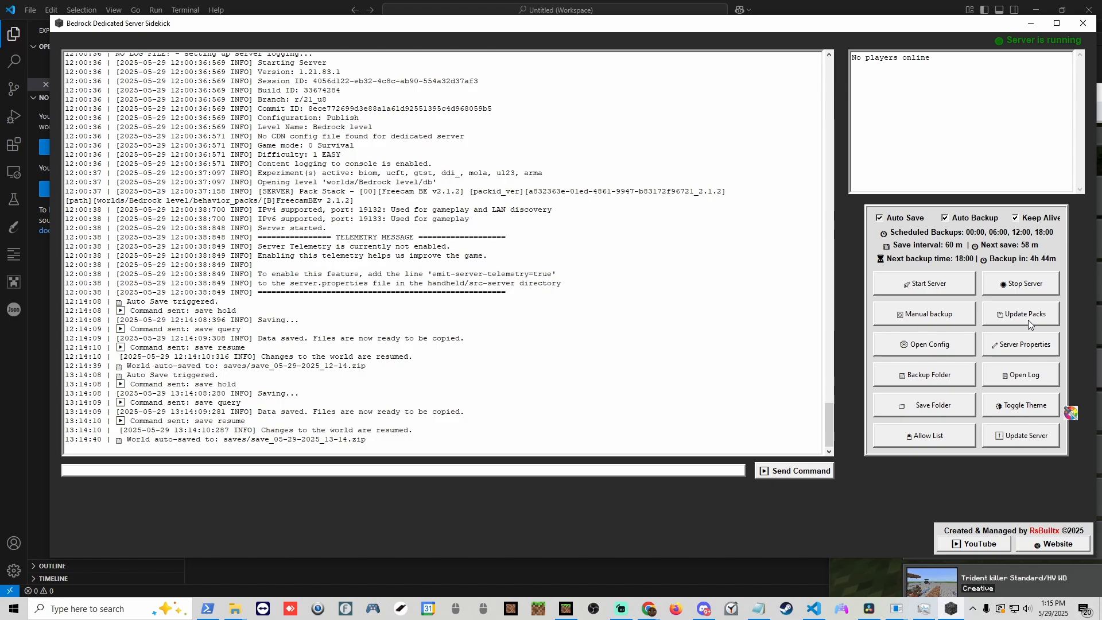
Step: Open the Sidekick config from the server manager and look through the settings in the server.properties file
left_click(928, 350)
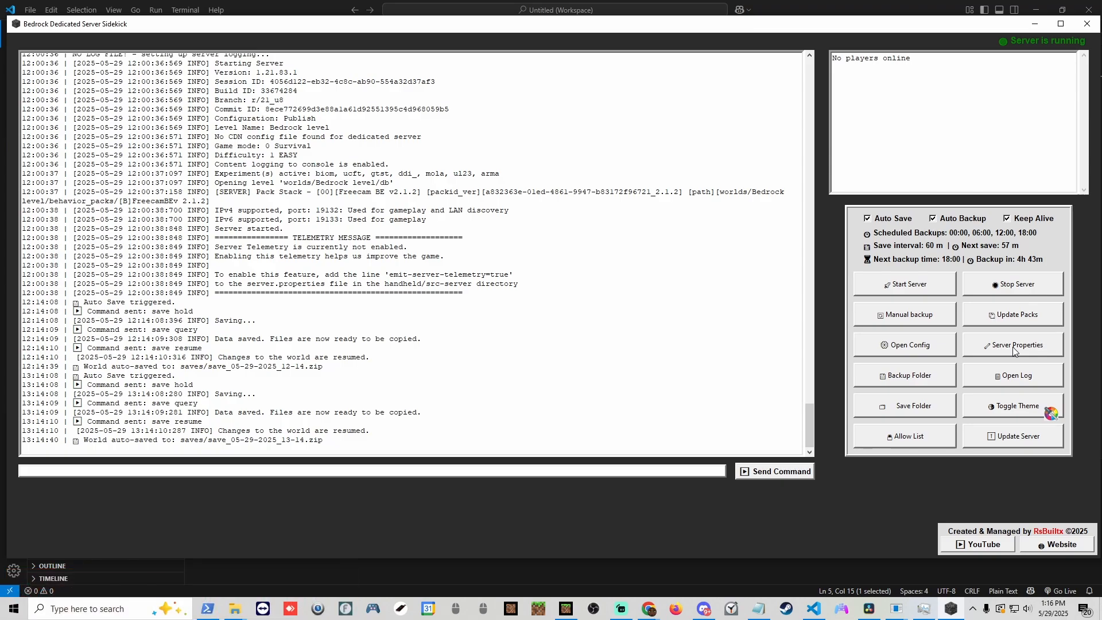
left_click(1013, 347)
scroll(340, 202, "down", 10)
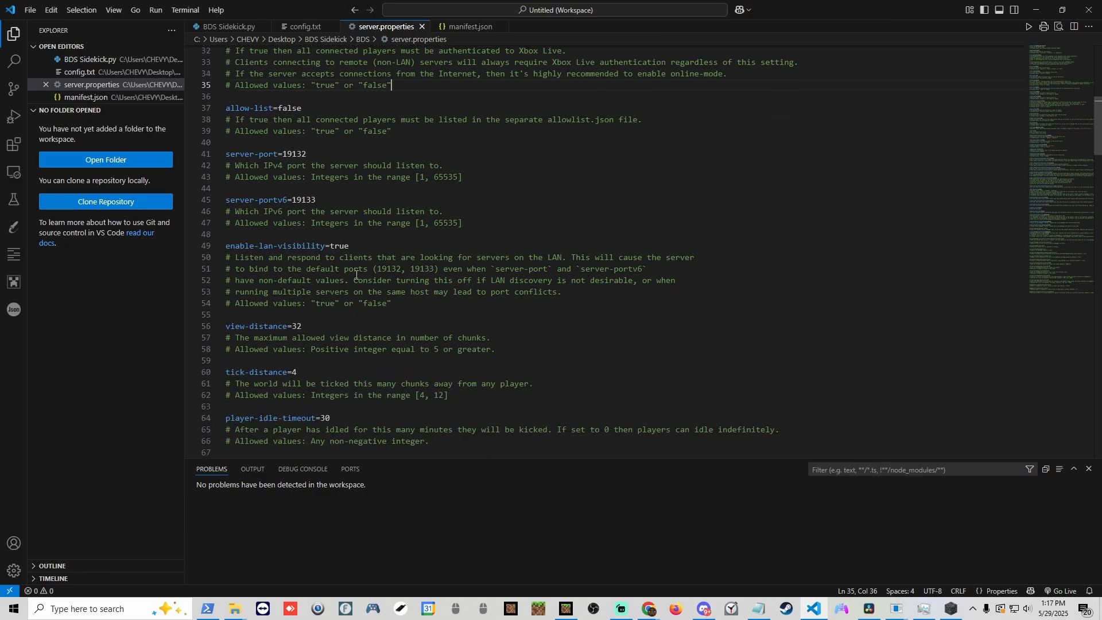
scroll(396, 351, "up", 14)
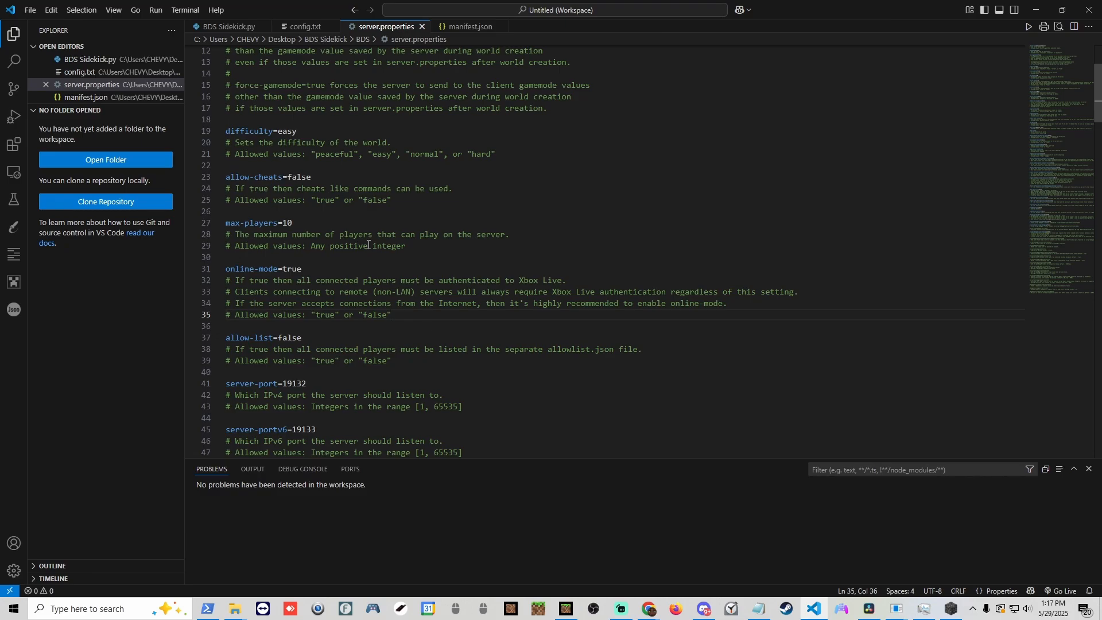
scroll(368, 245, "down", 15)
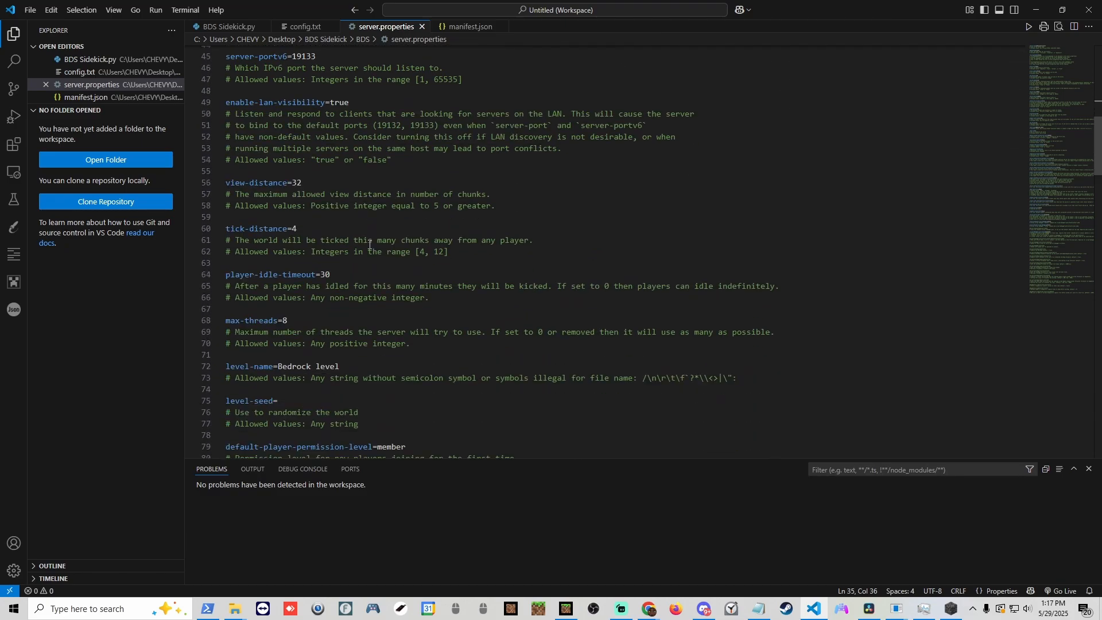
scroll(368, 245, "down", 3)
scroll(369, 245, "up", 17)
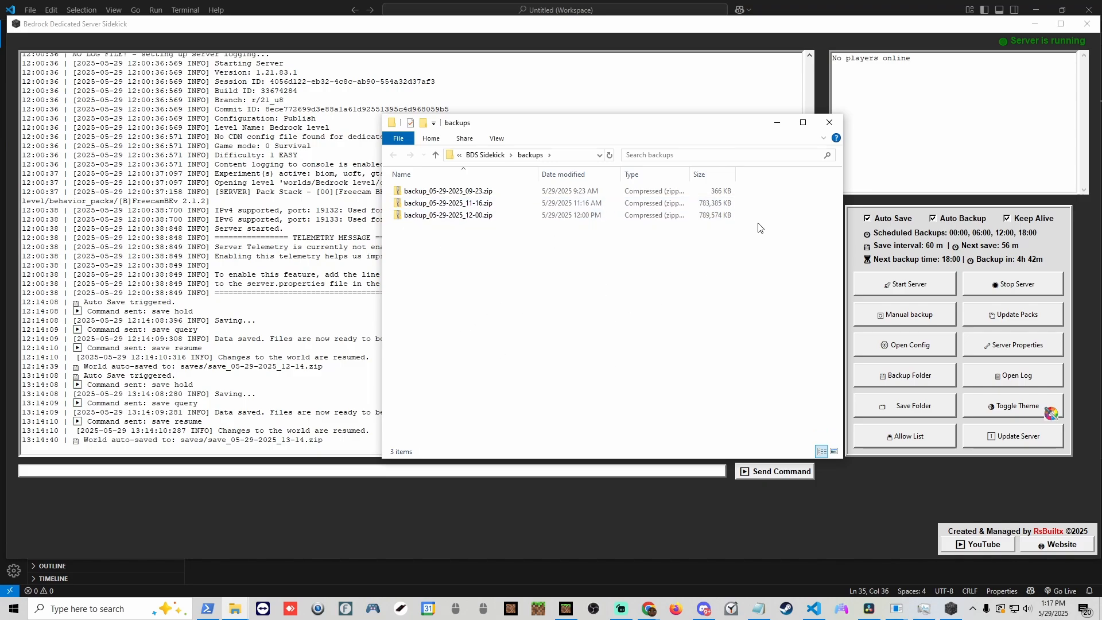
Step: Reopen the Sidekick config and look through log_05-29-2025_09-14.txt from the logs folder
left_click(882, 353)
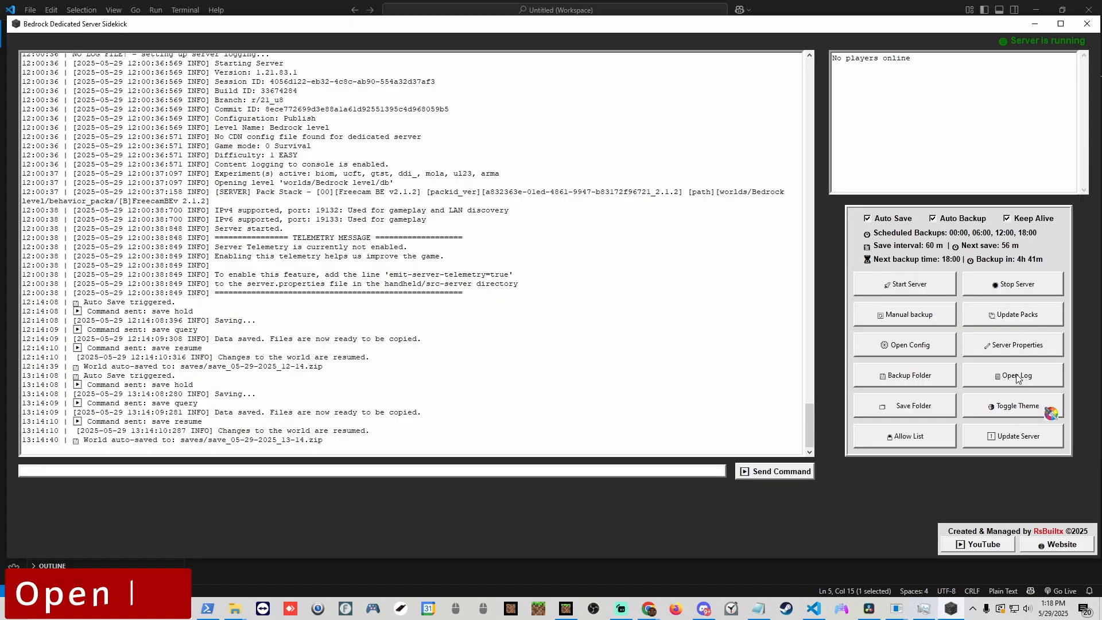
left_click(1016, 375)
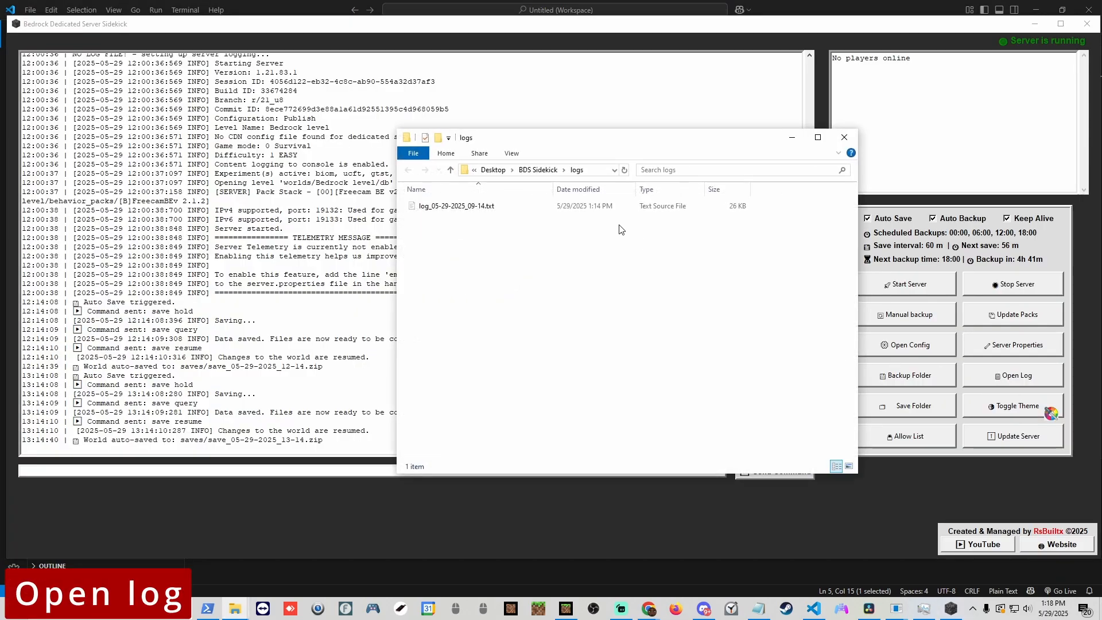
double_click(463, 211)
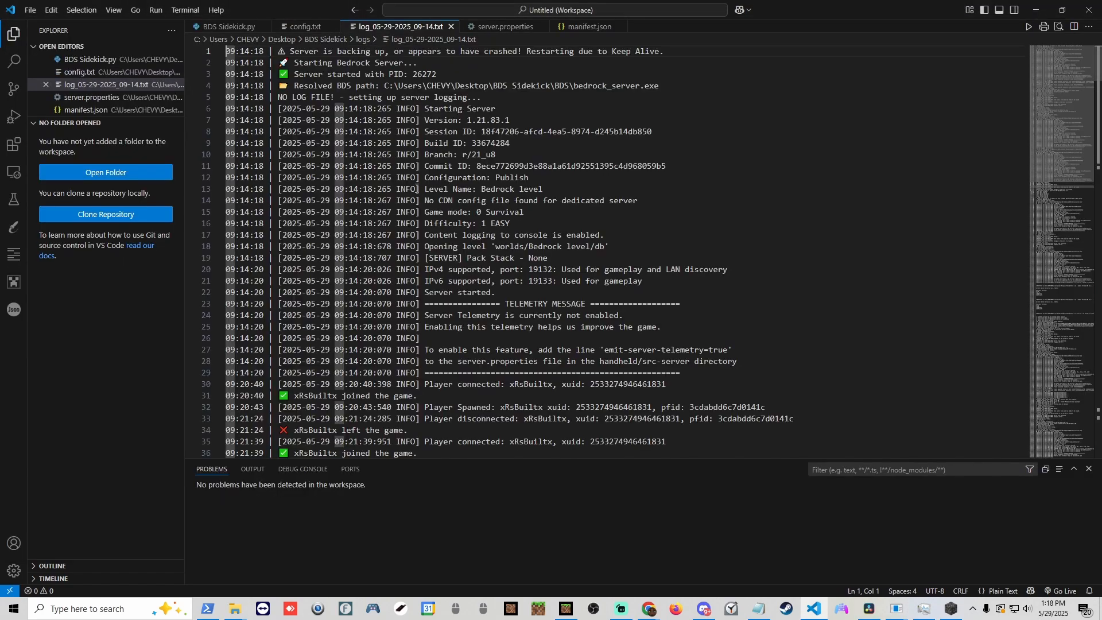
scroll(417, 188, "down", 20)
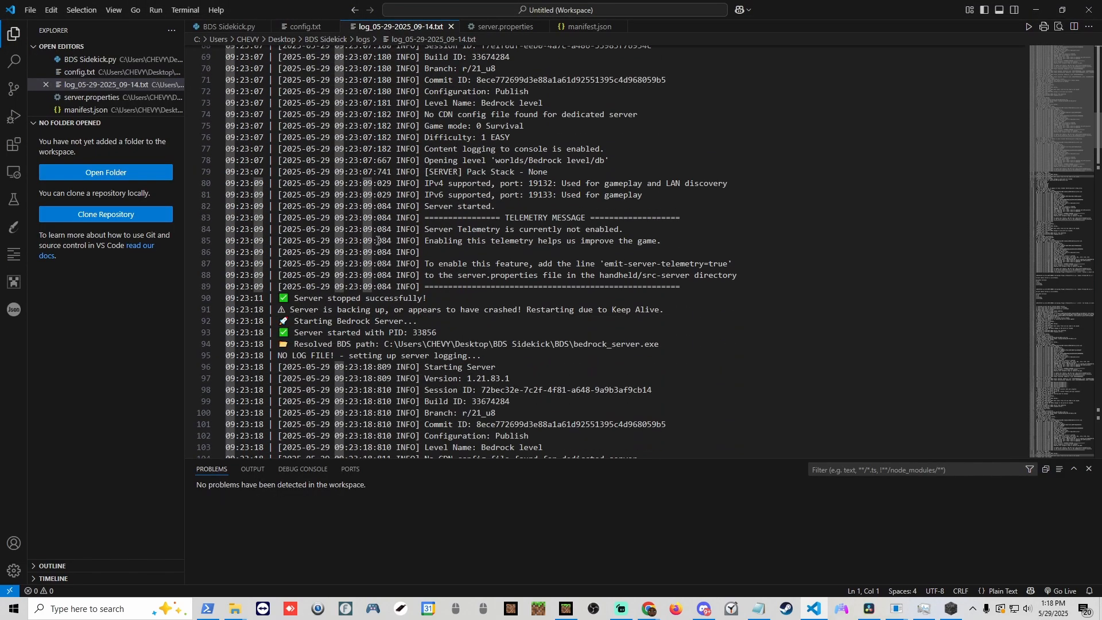
scroll(378, 241, "down", 18)
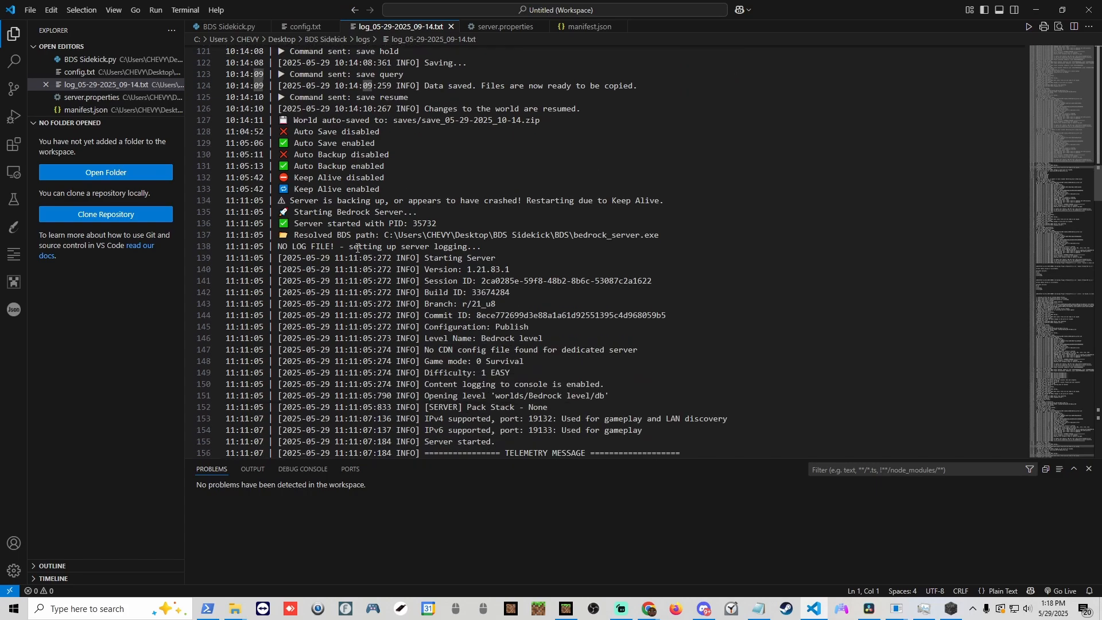
scroll(357, 248, "down", 19)
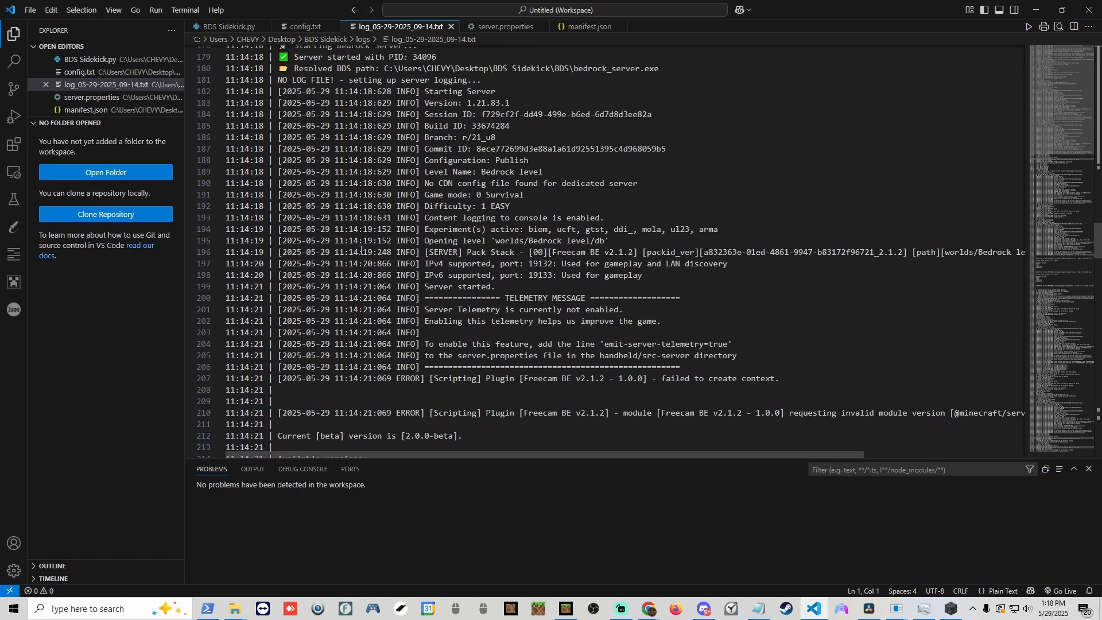
scroll(361, 249, "down", 3)
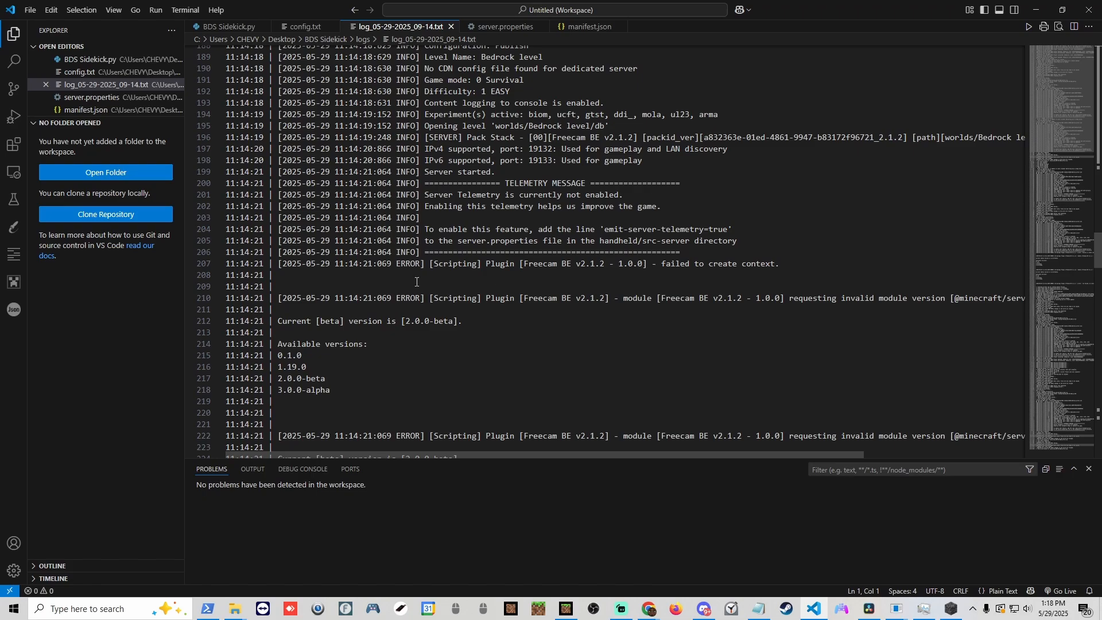
Step: Return to Sidekick, open the save folder and view the server's allowlist.json file
left_click(950, 608)
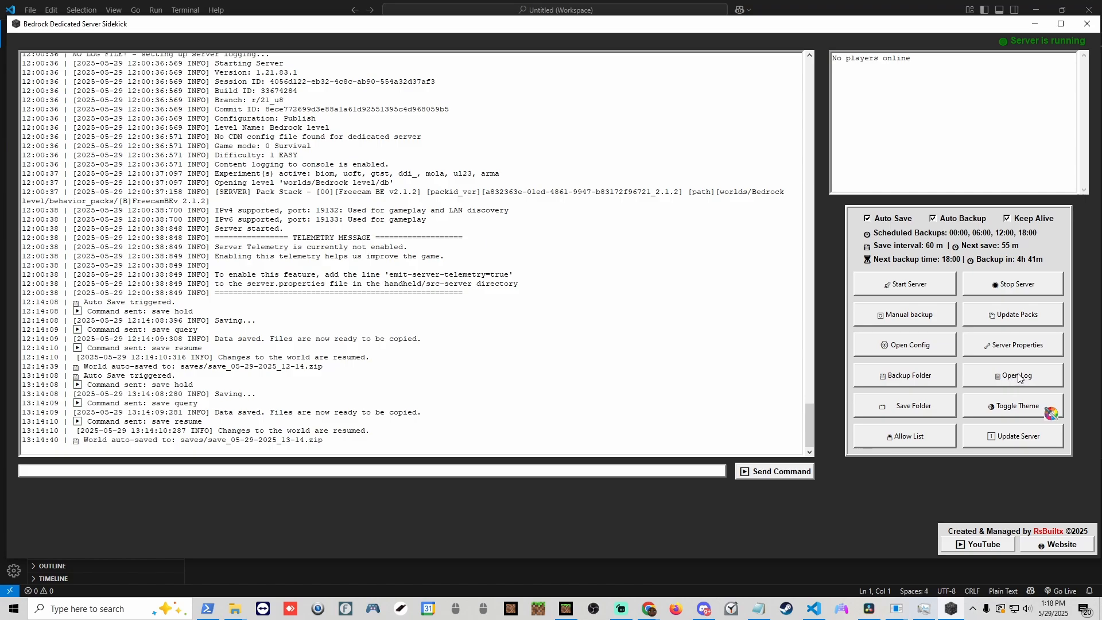
left_click(901, 411)
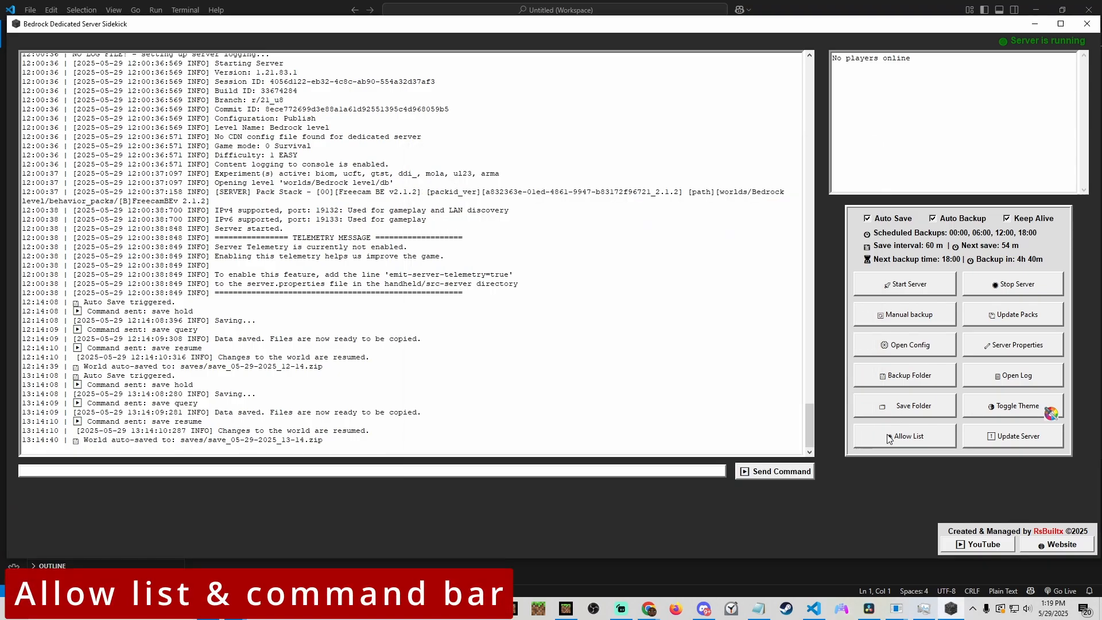
left_click(896, 434)
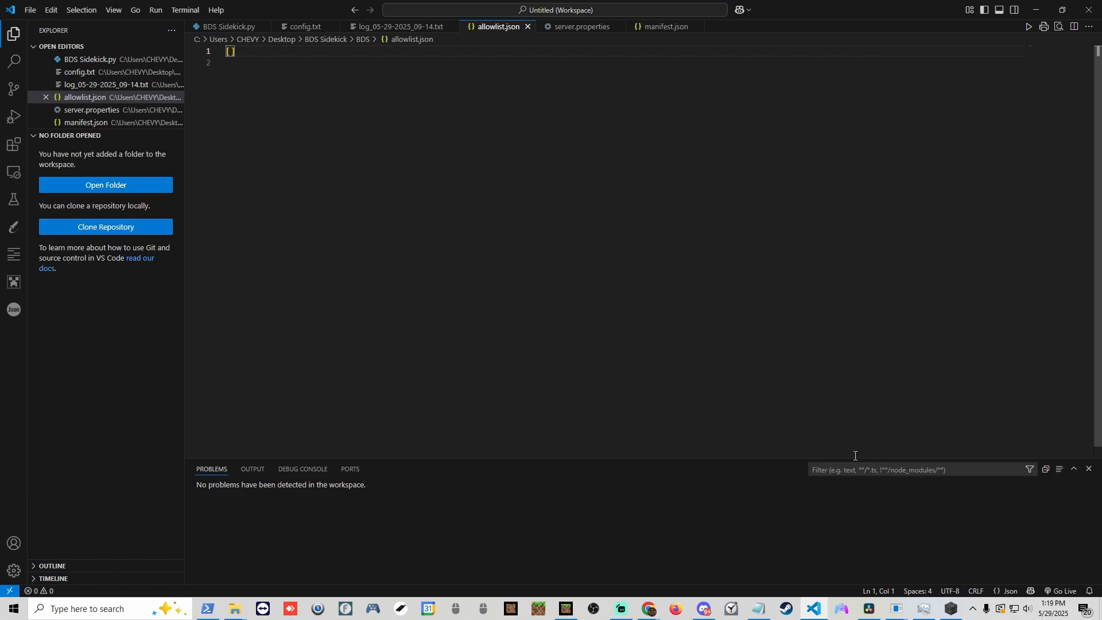
left_click(951, 608)
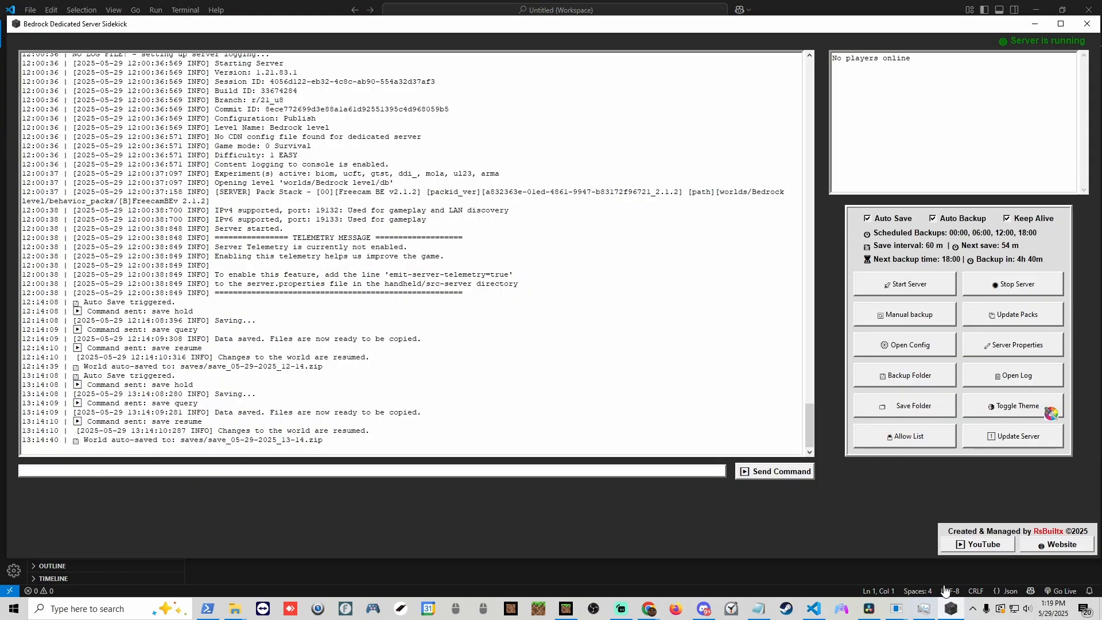
Step: Send the allowlist add command with the player's gamertag from Sidekick and check the entry in allowlist.json
left_click(178, 469)
type("allowlist add xRsBuiltx")
left_click(769, 472)
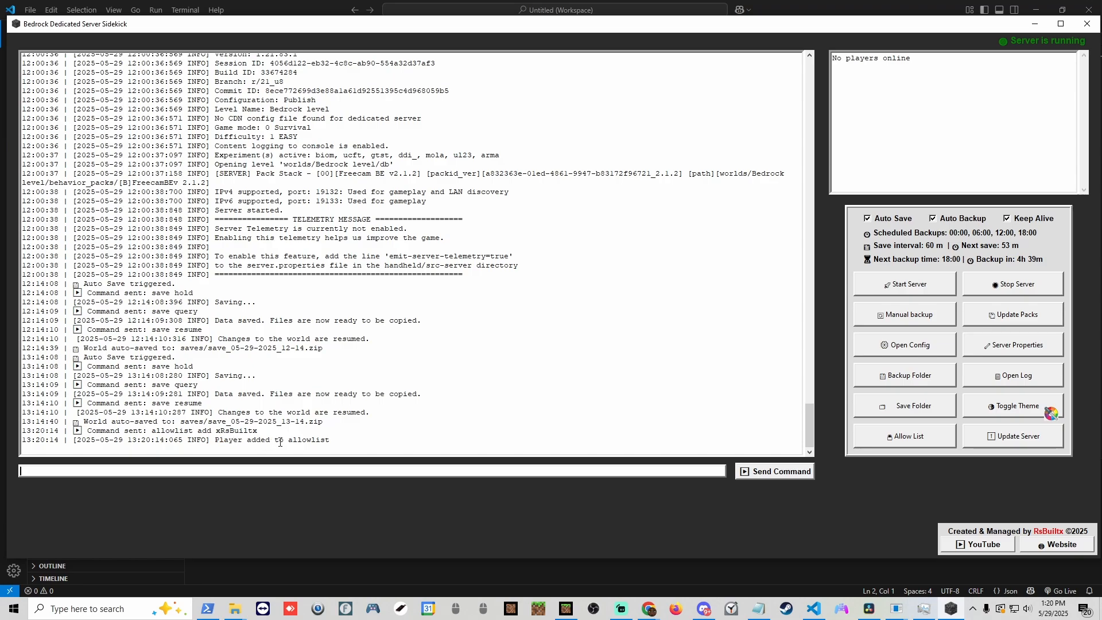
left_click(487, 567)
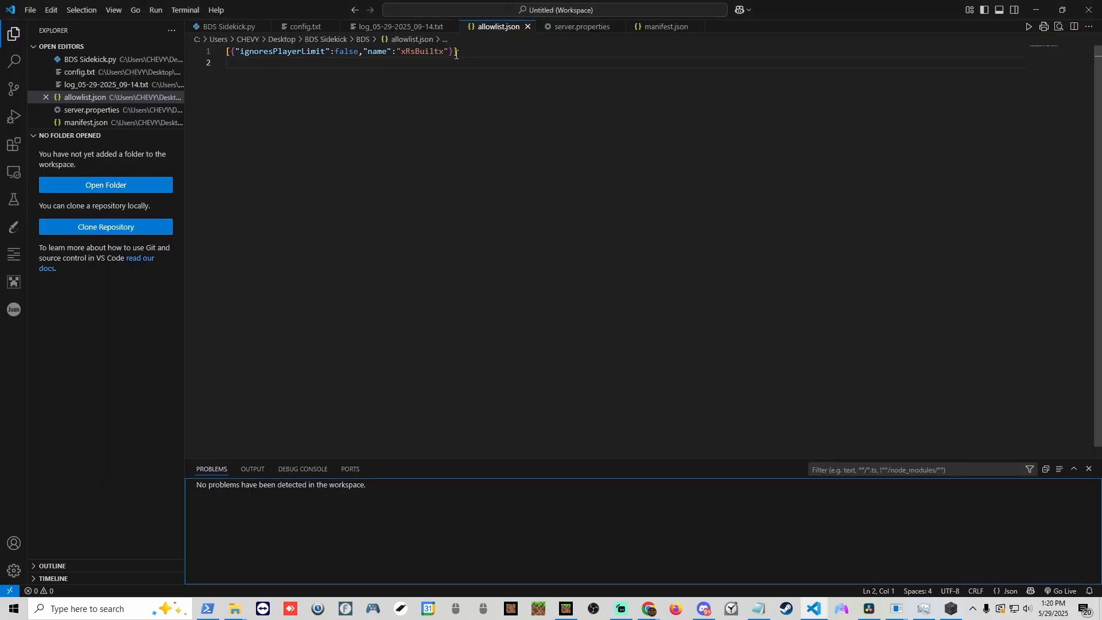
key("alt+Tab")
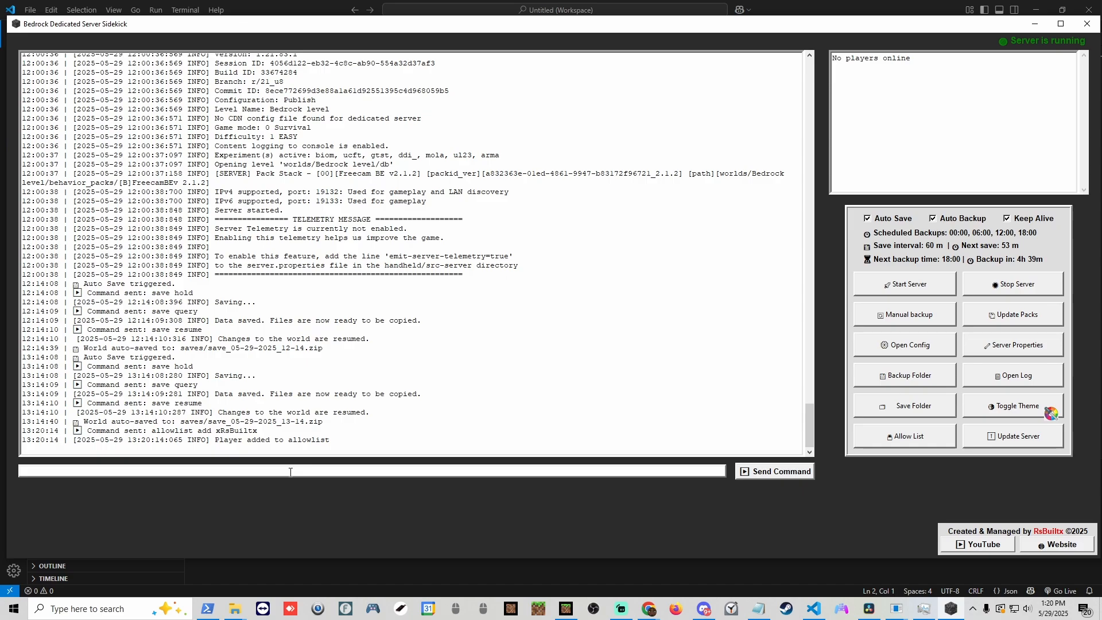
Step: Send the allowlist list command to the server to list the allowed players
type("allowlist list")
left_click(791, 474)
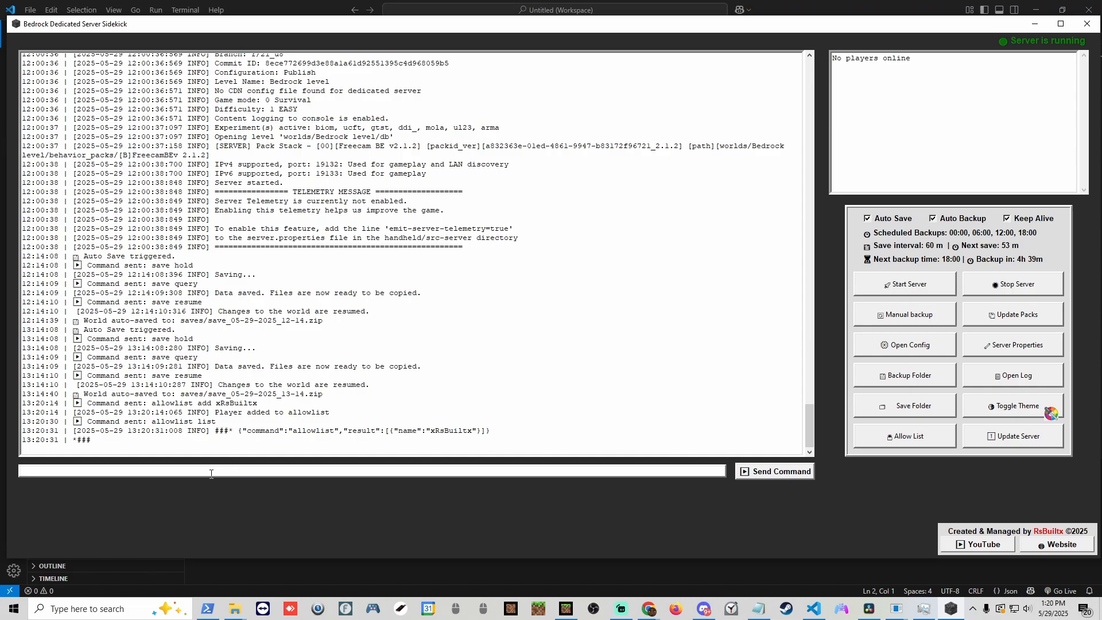
Step: Send the allowlist remove command with the player's gamertag and check allowlist.json in VS Code before returning to Sidekick
type("asl")
key("BackSpace")
key("BackSpace")
type("llowlist remove xRsBuiltx")
left_click(779, 475)
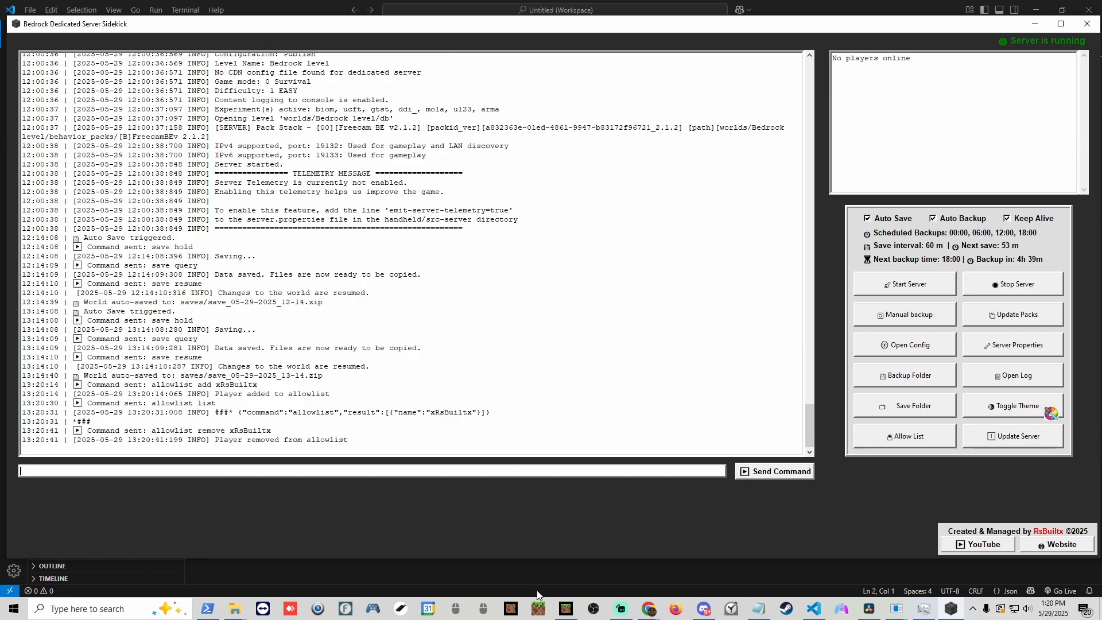
left_click(546, 574)
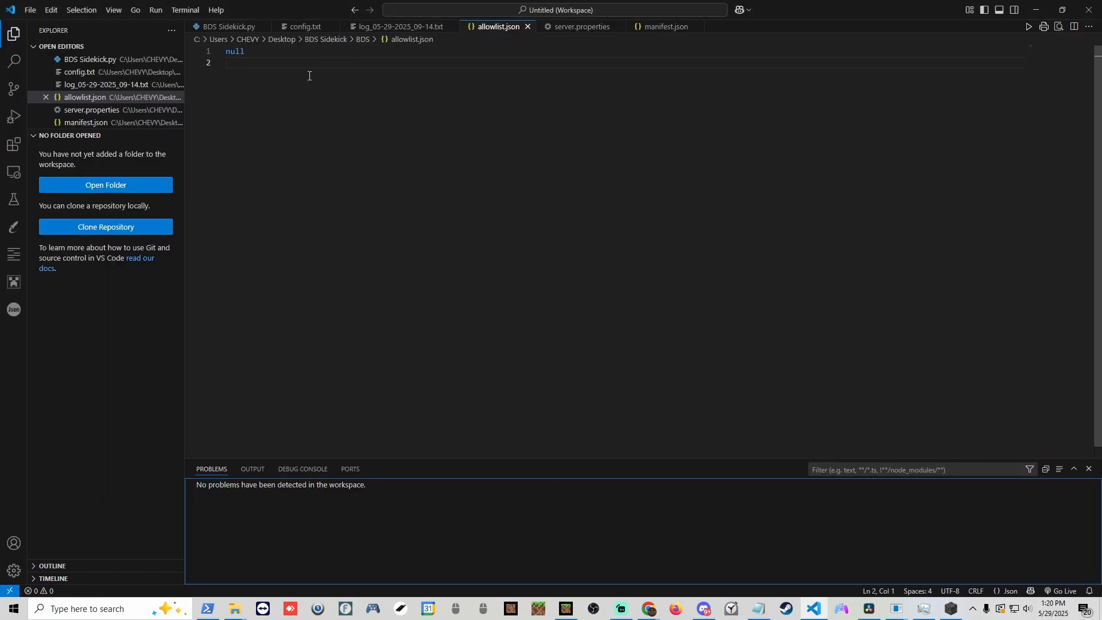
key("alt+Tab")
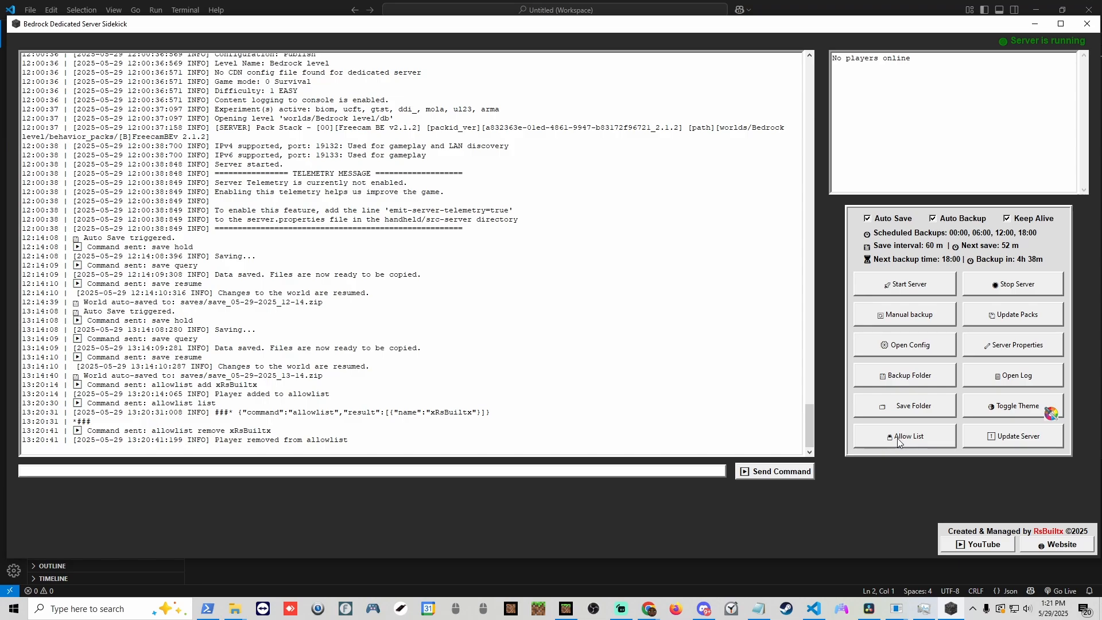
Step: Cycle the Sidekick interface repeatedly through its custom, dark and light themes, finishing on the dark theme
left_click(1015, 408)
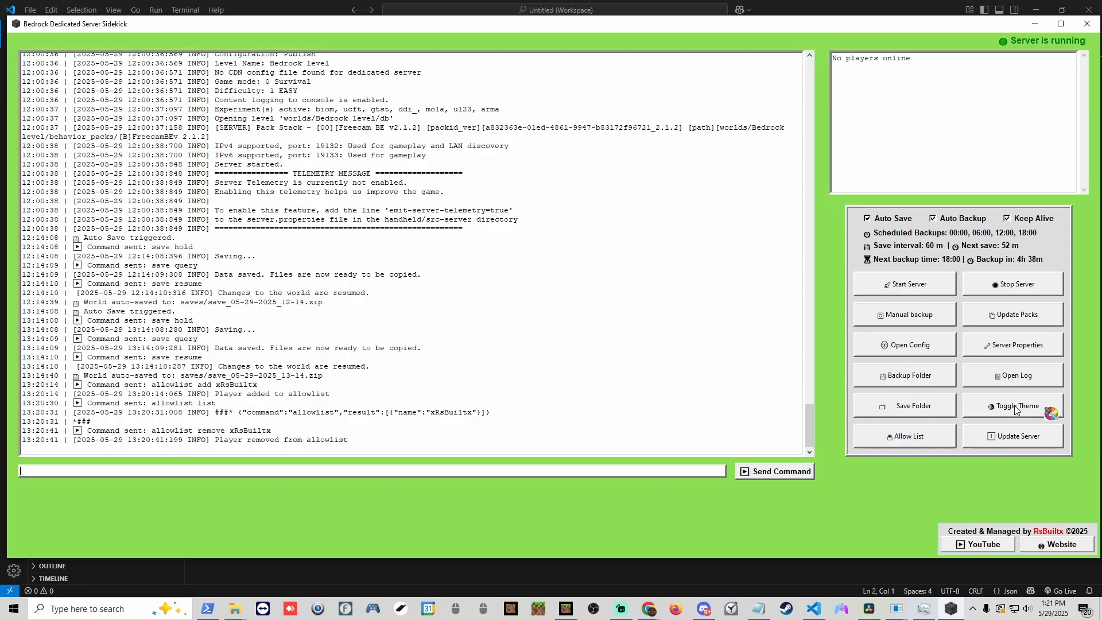
left_click(1020, 412)
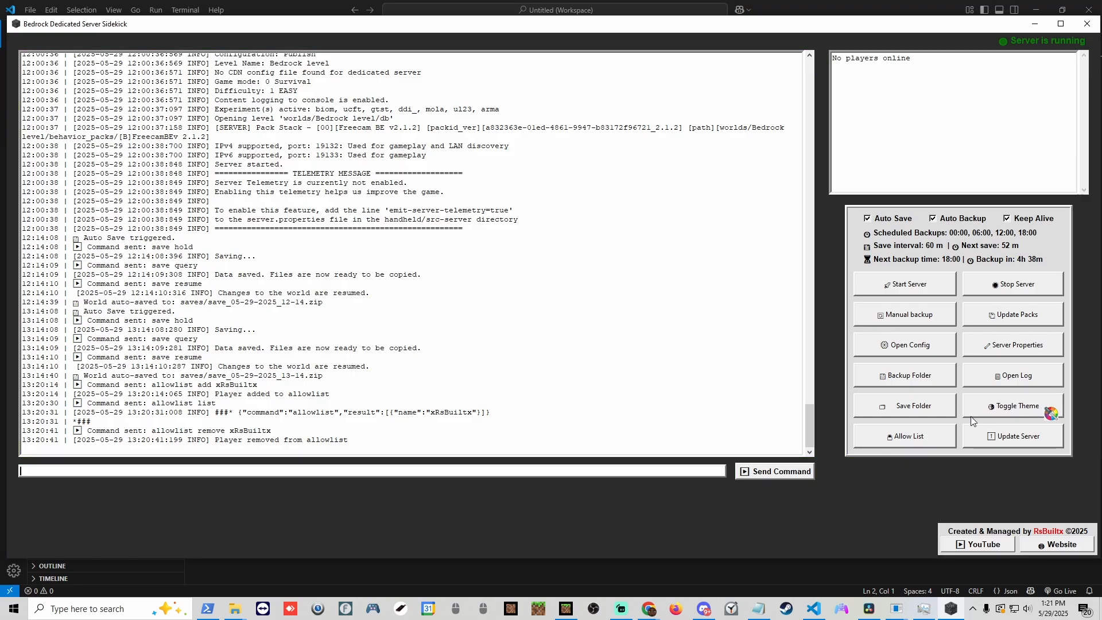
left_click(1011, 412)
left_click(1011, 412)
left_click(1011, 414)
left_click(1011, 414)
left_click(1011, 414)
left_click(1010, 414)
Step: Set the custom theme colour to light pink with RGB 255, 151, 239
left_click(1052, 413)
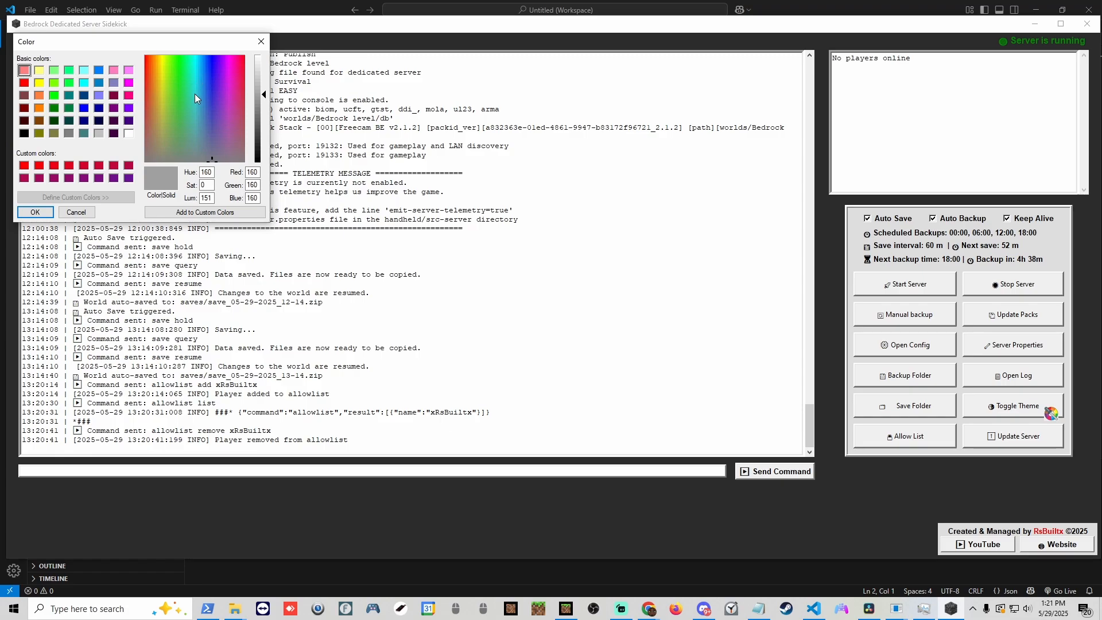
left_click_drag(195, 94, 231, 55)
left_click_drag(258, 96, 258, 76)
left_click(35, 213)
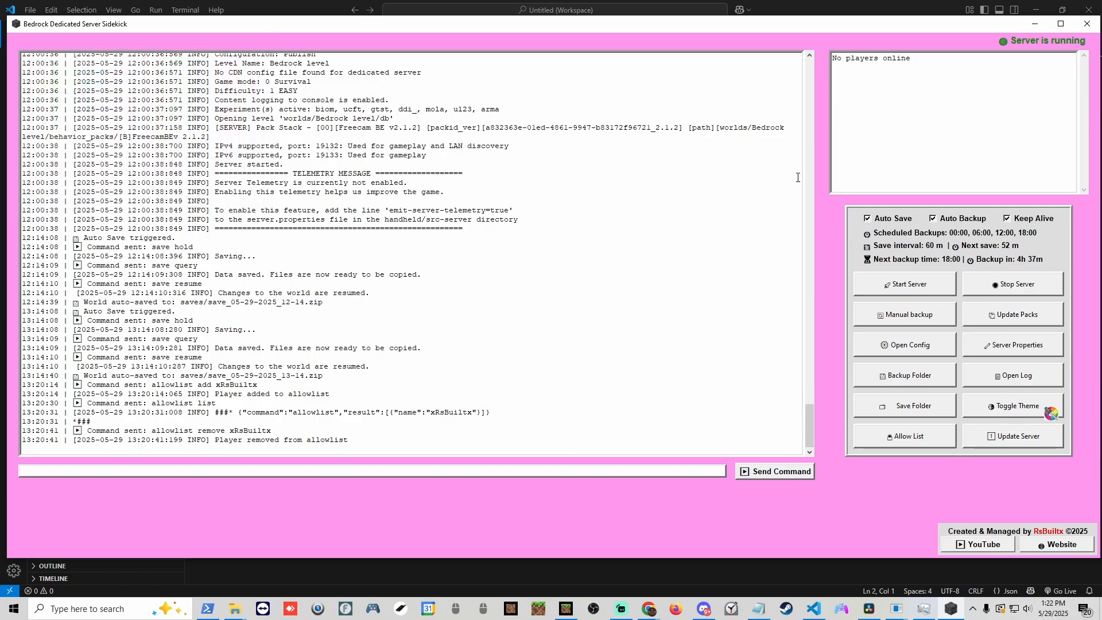
Step: Change the custom theme colour to the first red swatch among the saved custom colours
left_click(1016, 211)
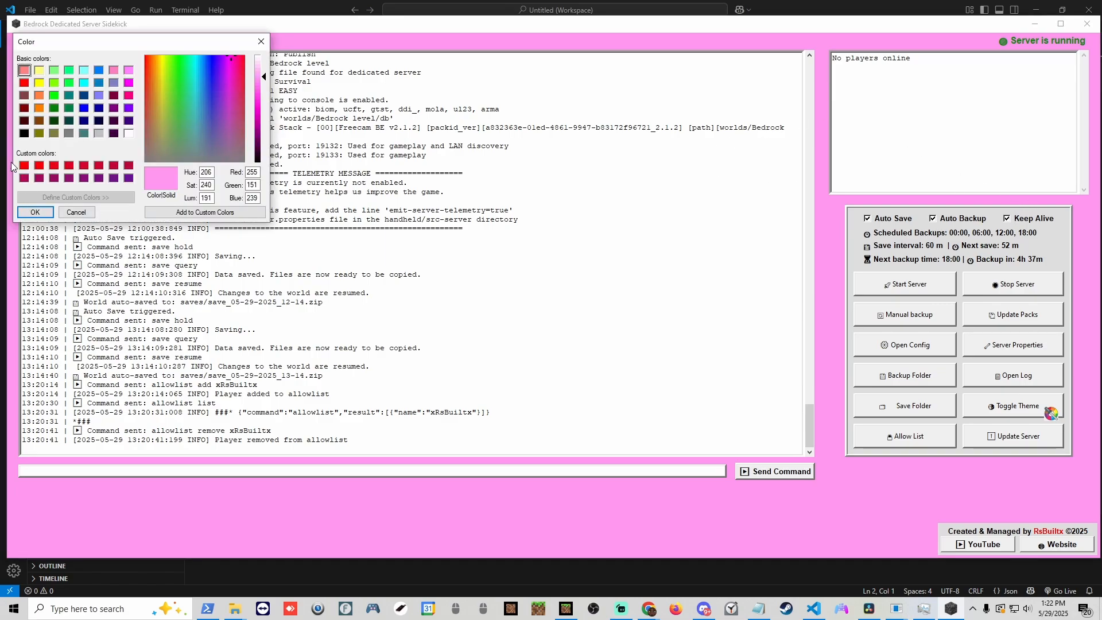
left_click(23, 165)
left_click(35, 212)
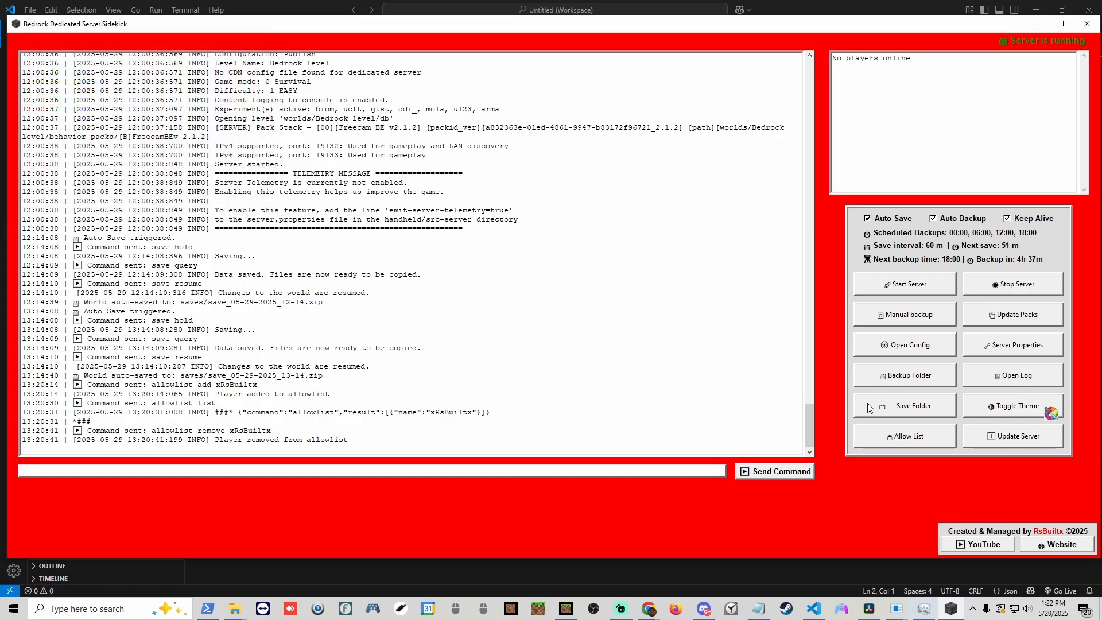
Step: Switch the interface through the dark, light and custom red themes and settle on the dark theme
left_click(1013, 401)
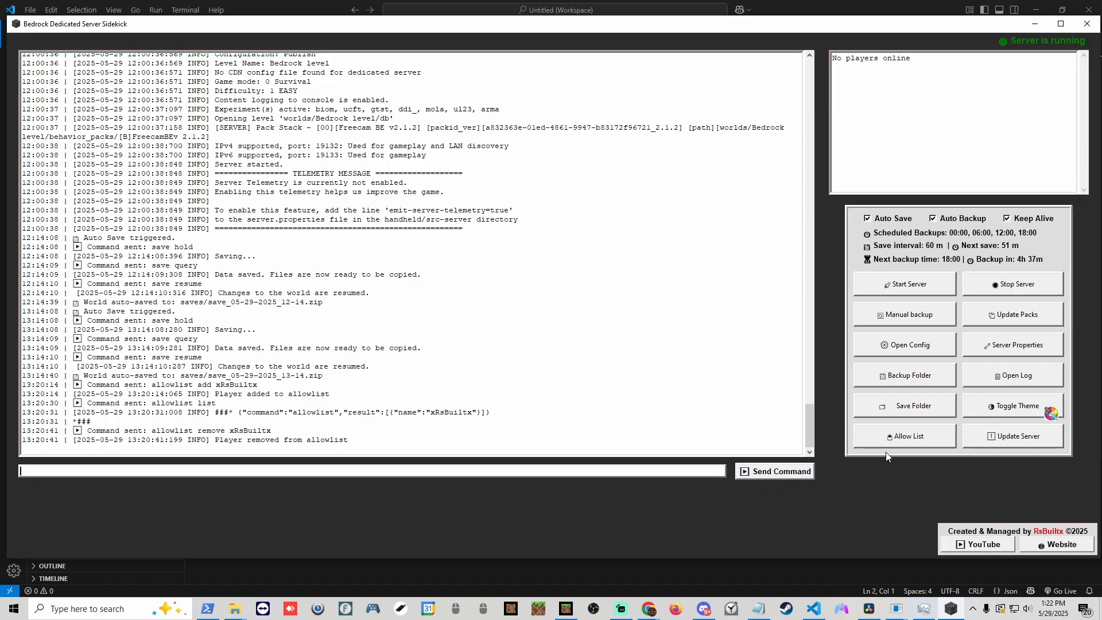
left_click(994, 409)
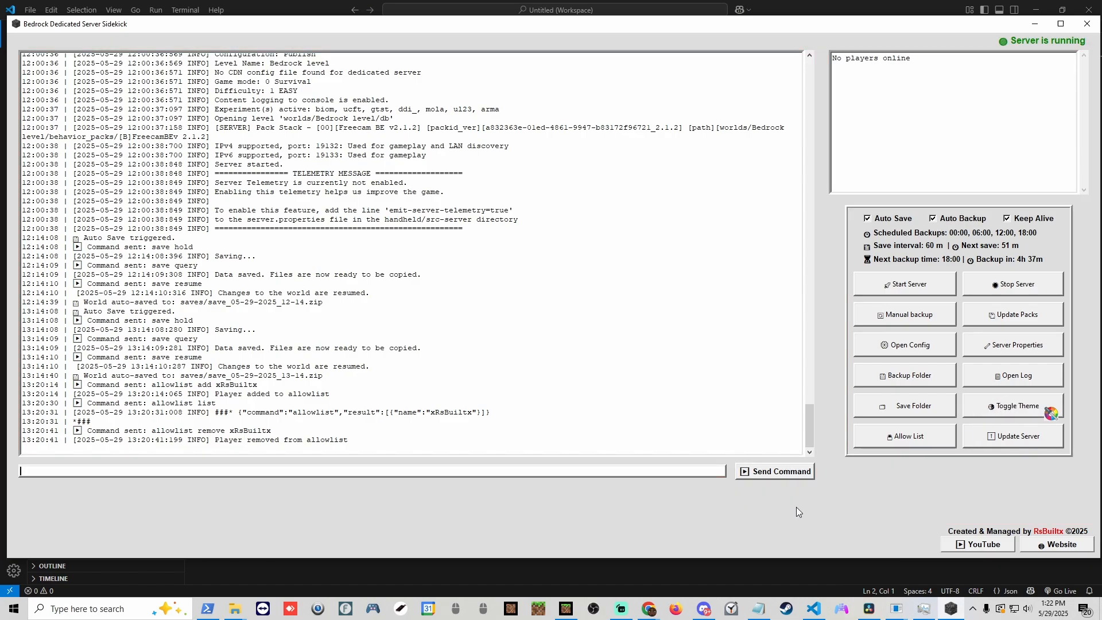
left_click(994, 408)
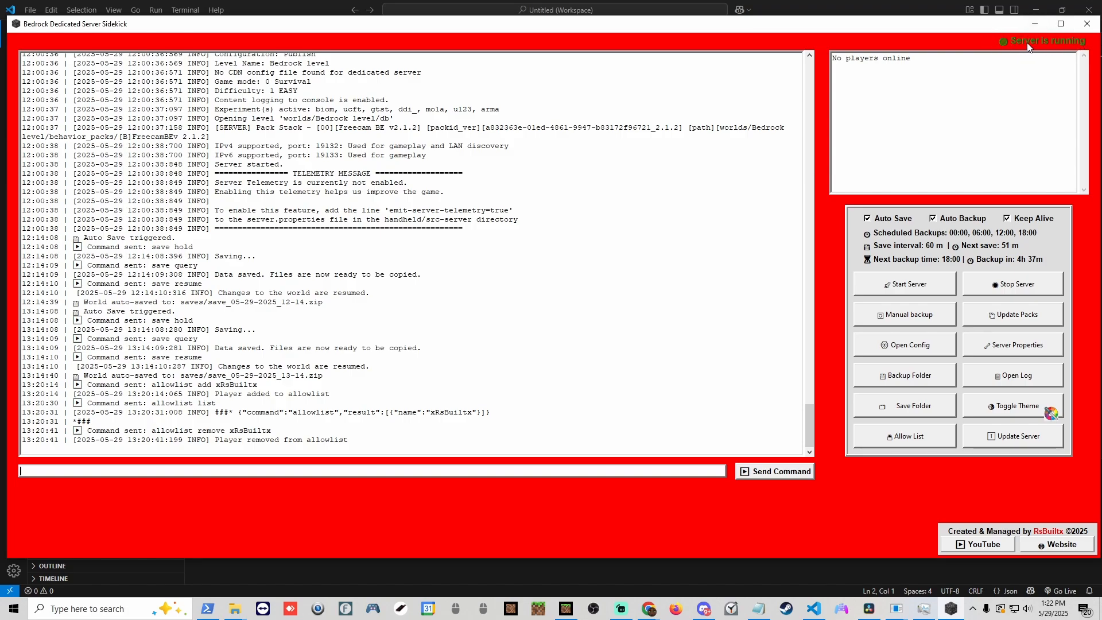
left_click(984, 408)
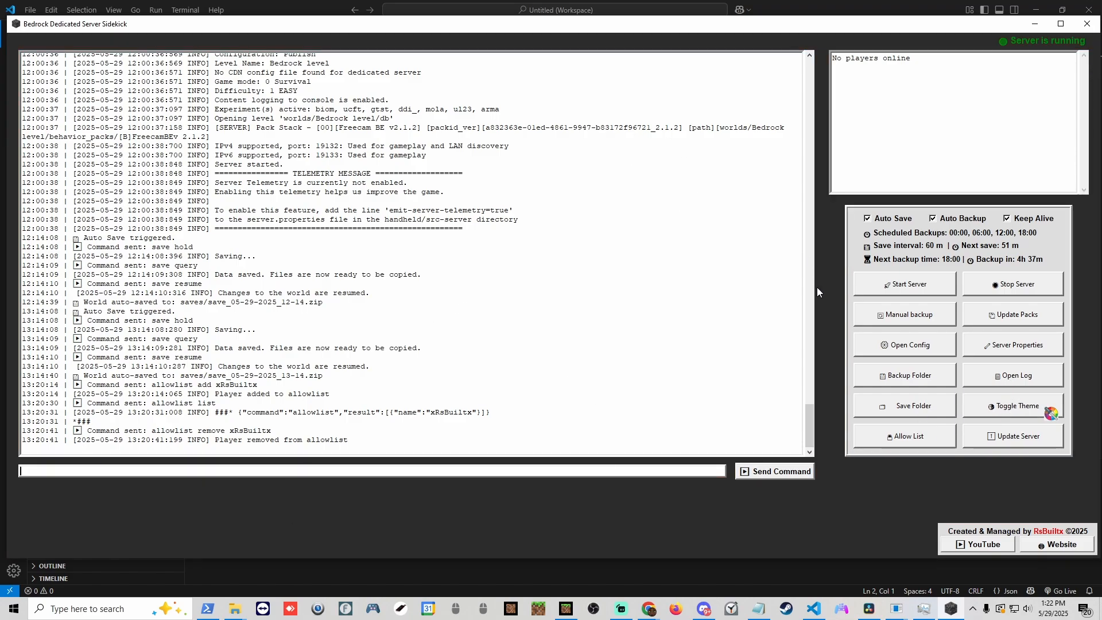
Step: Copy the bedrock-server-1.20.51.01 folder from Old desktop folders and stop the running server in Sidekick
left_click(1021, 437)
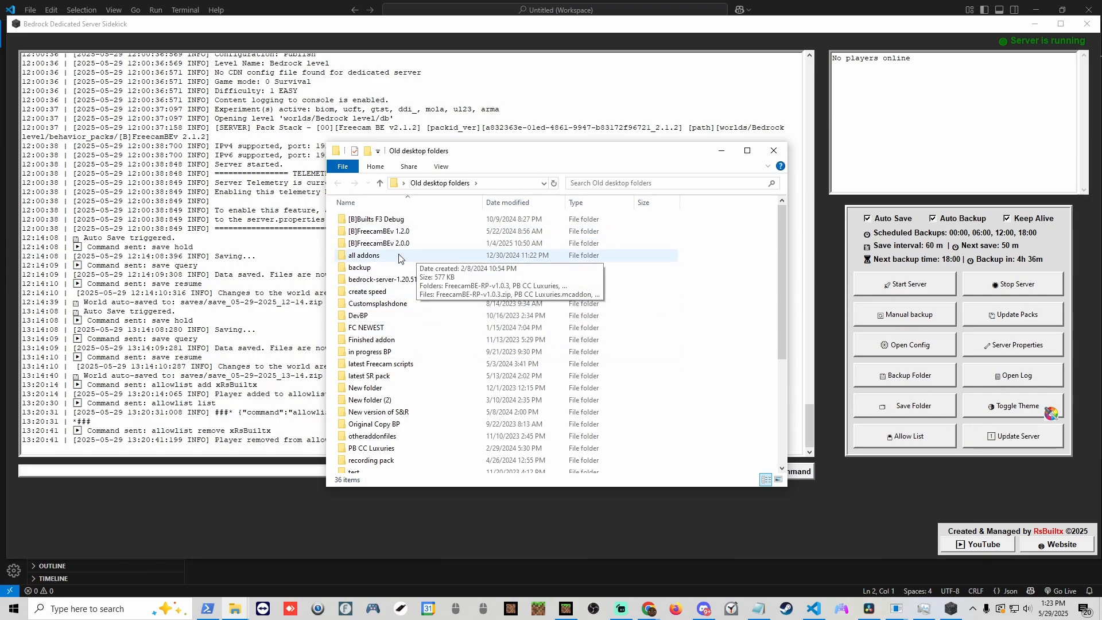
right_click(382, 280)
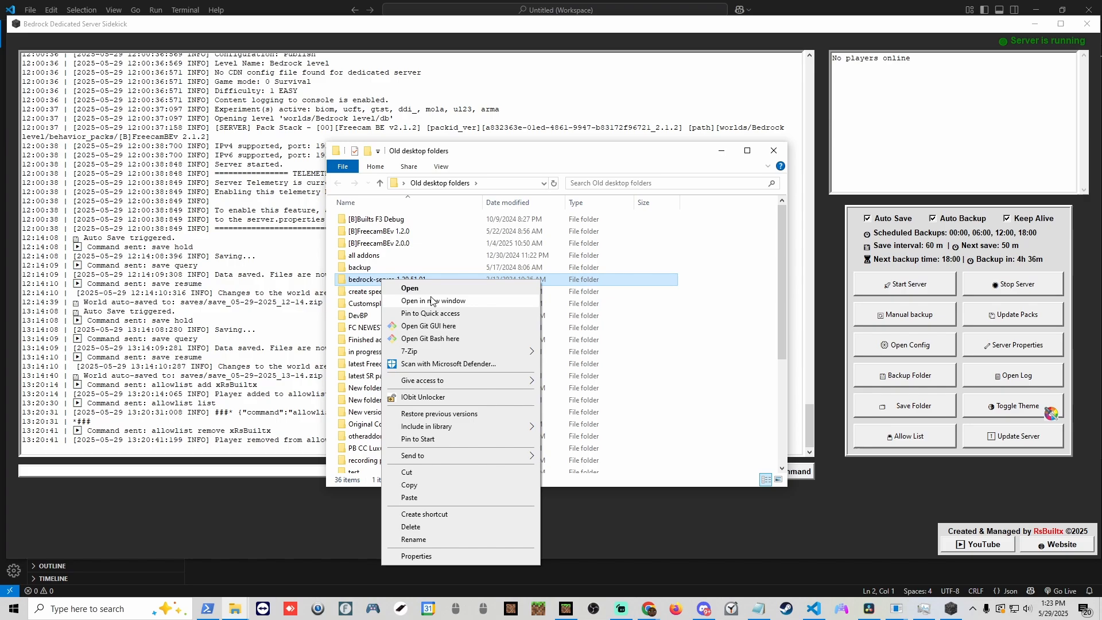
left_click(424, 485)
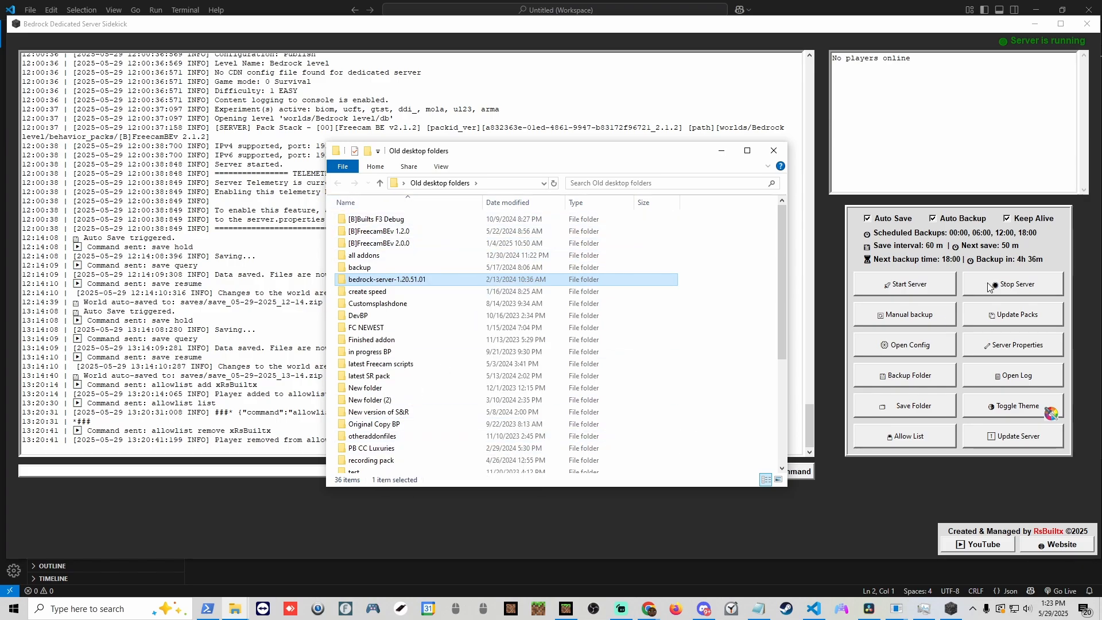
left_click(1013, 283)
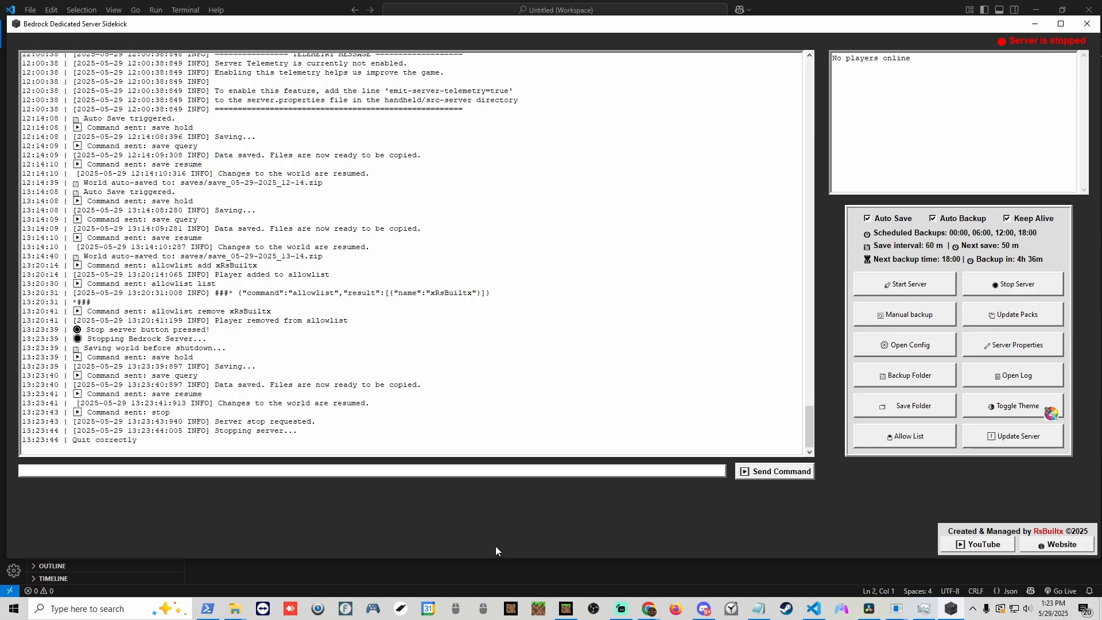
Step: Delete everything in the BDS folder inside BDS Sidekick and paste the copied bedrock-server-1.20.51.01 folder there
mouse_move(235, 608)
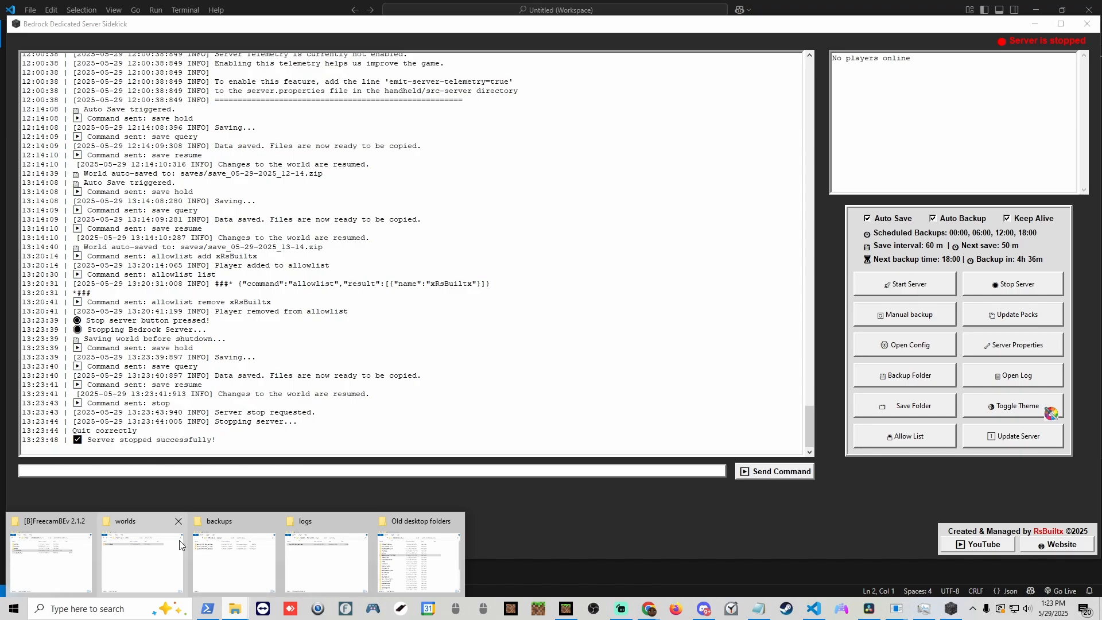
left_click(234, 559)
left_click(488, 154)
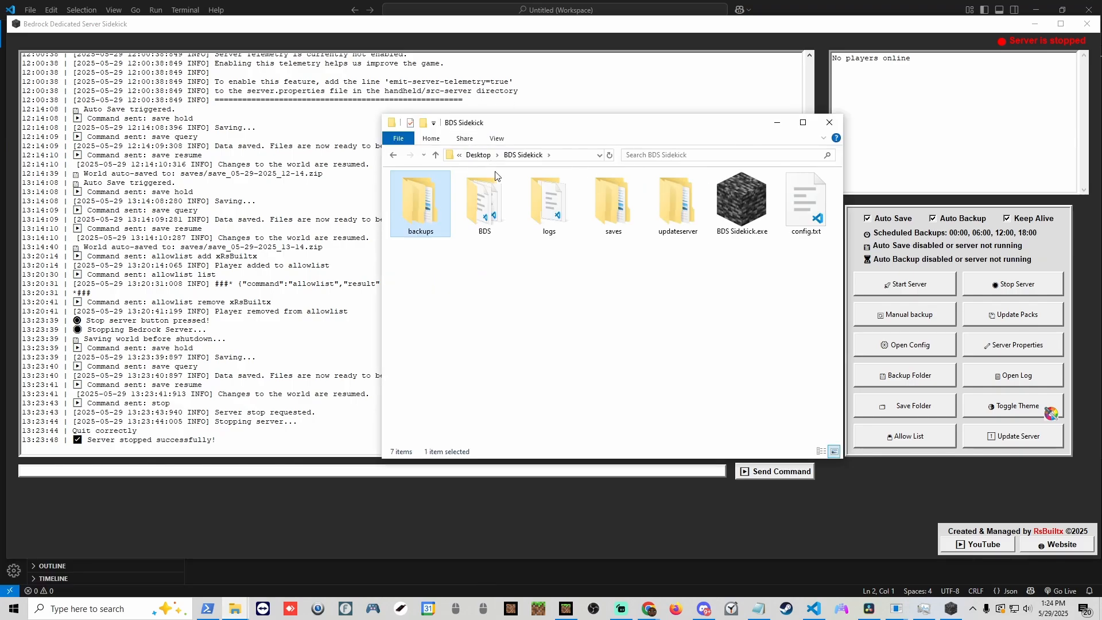
double_click(485, 203)
left_click_drag(440, 421, 440, 182)
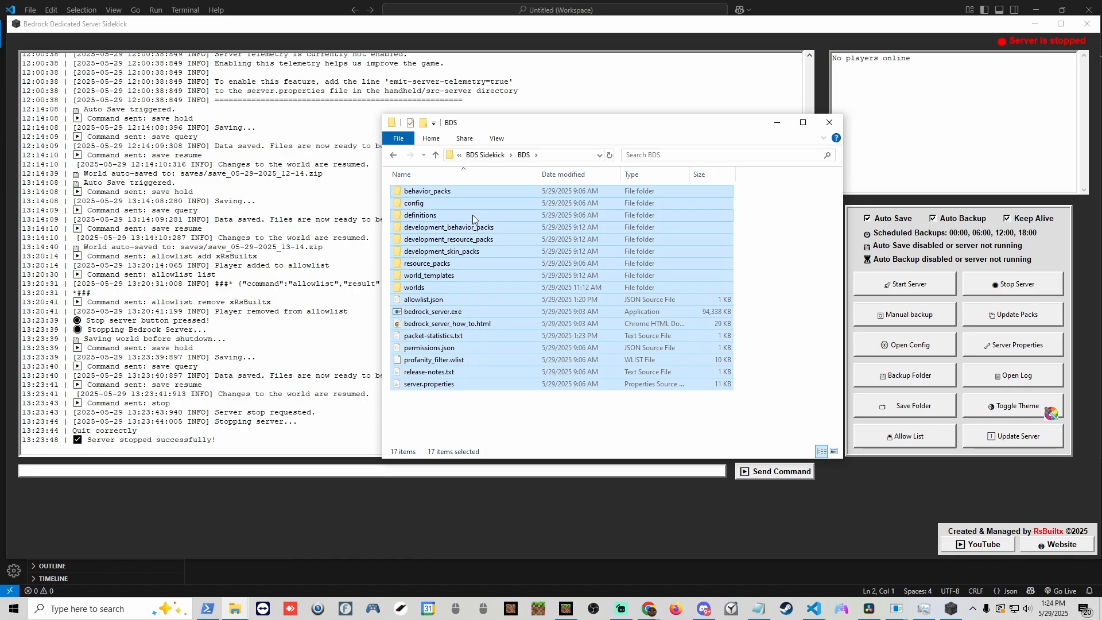
key("Delete")
right_click(466, 253)
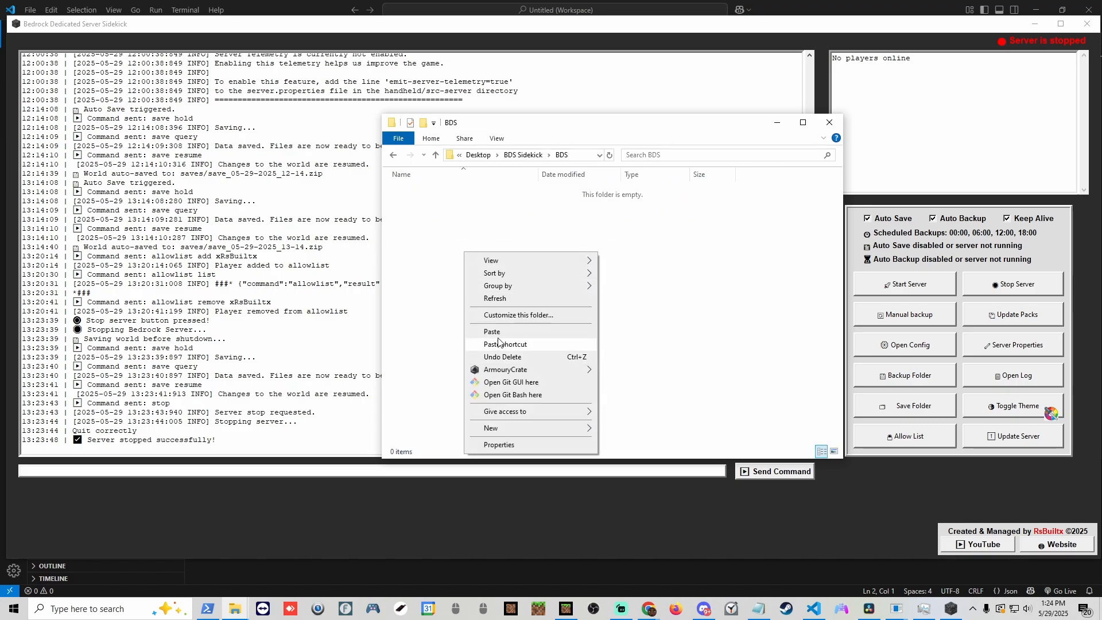
left_click(493, 331)
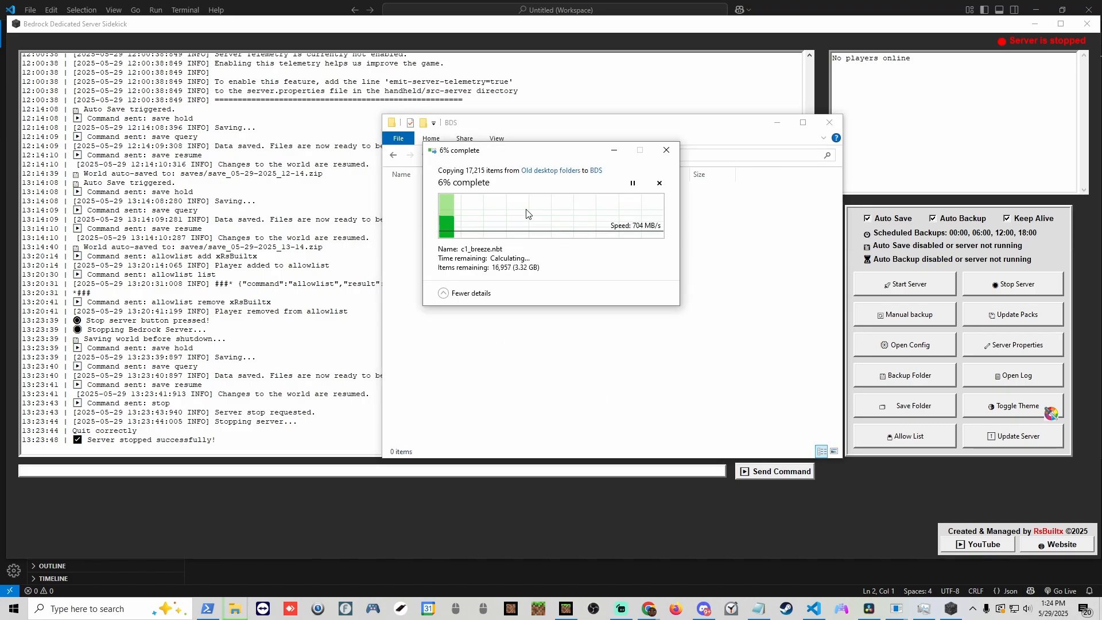
Step: Move all contents of bedrock-server-1.20.51.01 up into the BDS folder and delete the emptied folder
double_click(434, 192)
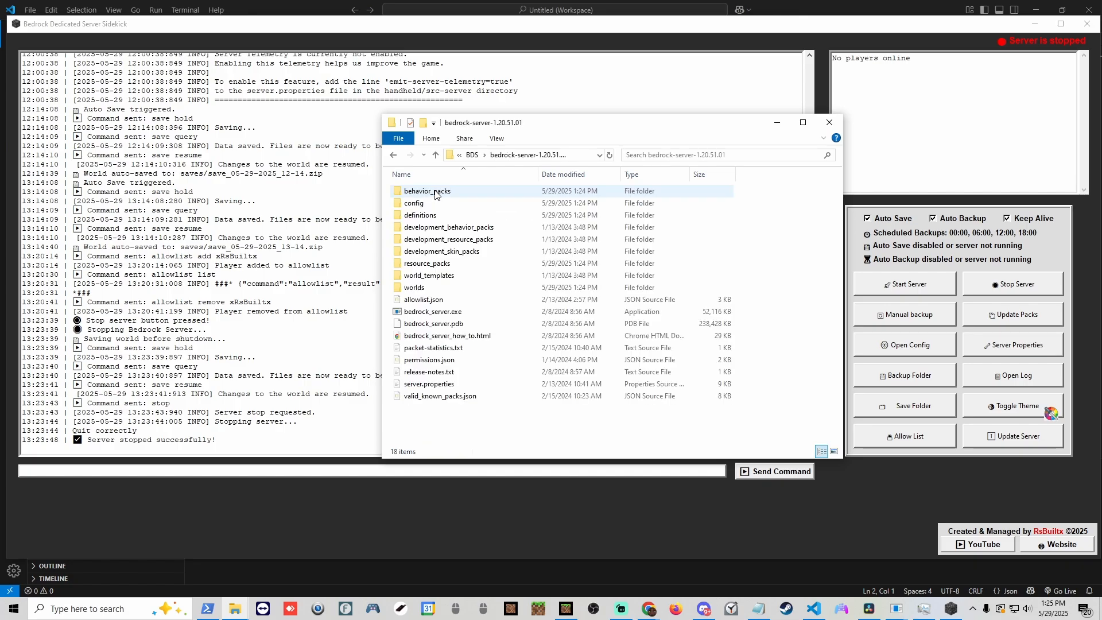
left_click_drag(440, 432, 423, 198)
right_click(423, 201)
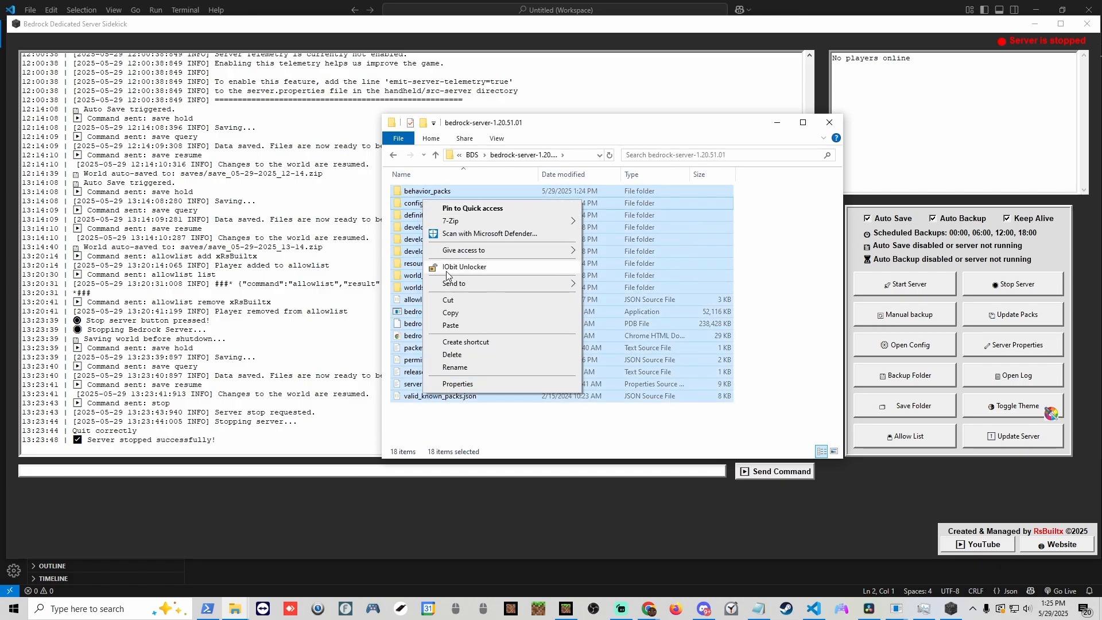
left_click(448, 299)
left_click(393, 155)
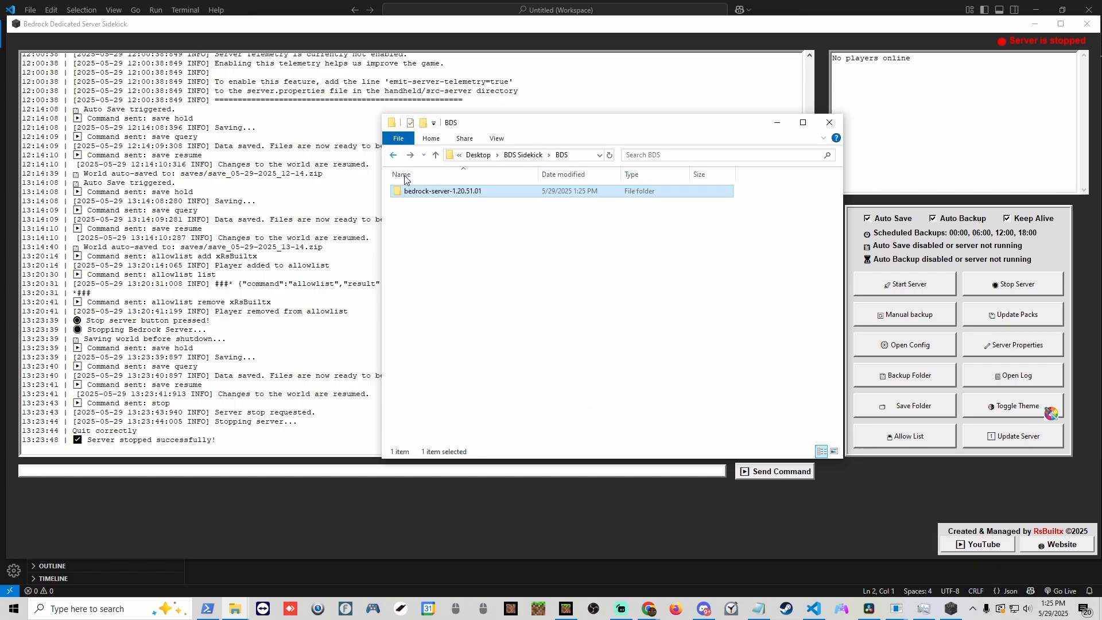
right_click(440, 305)
left_click(467, 382)
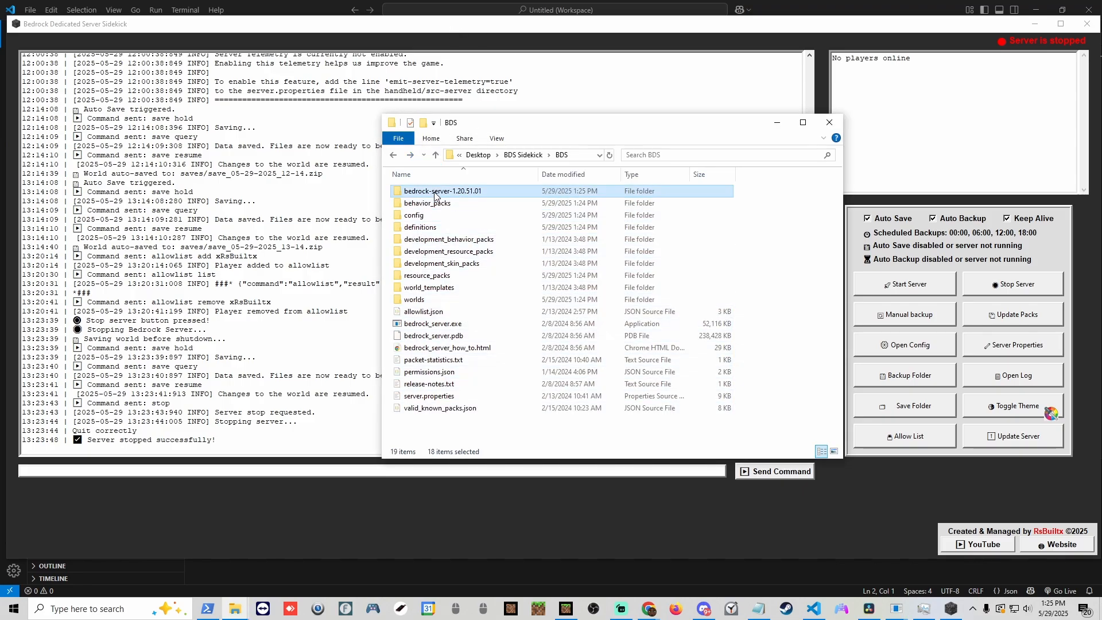
right_click(434, 192)
left_click(462, 429)
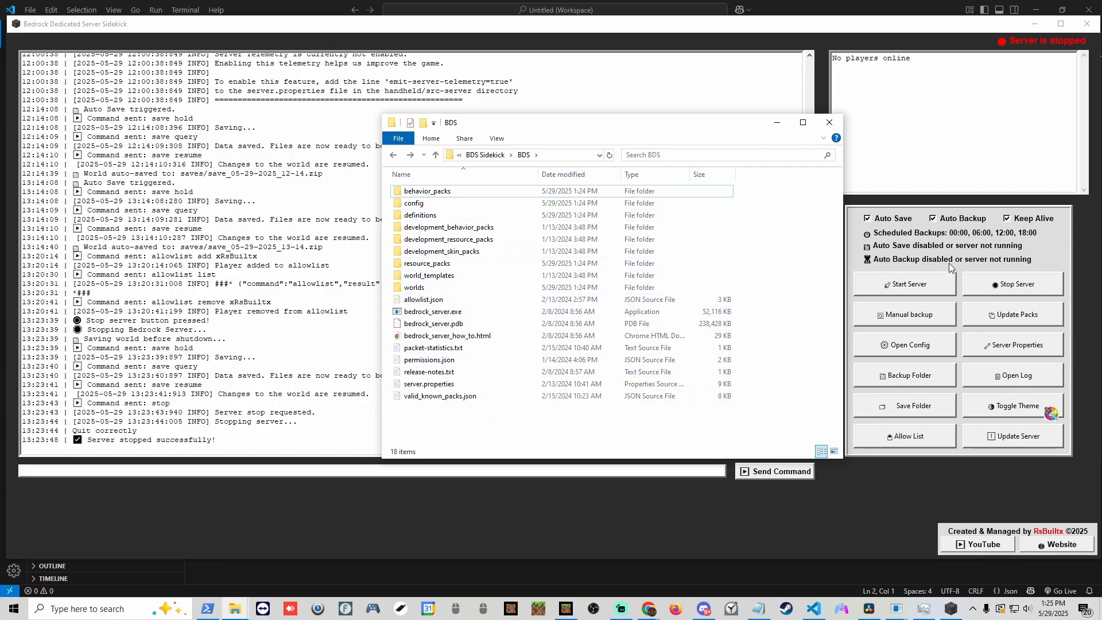
Step: Delete continent, continent2 and Project Bedrock Season 1.mcworld from the worlds folder, keeping the Project Bedrock Season 1 folder
left_click(429, 194)
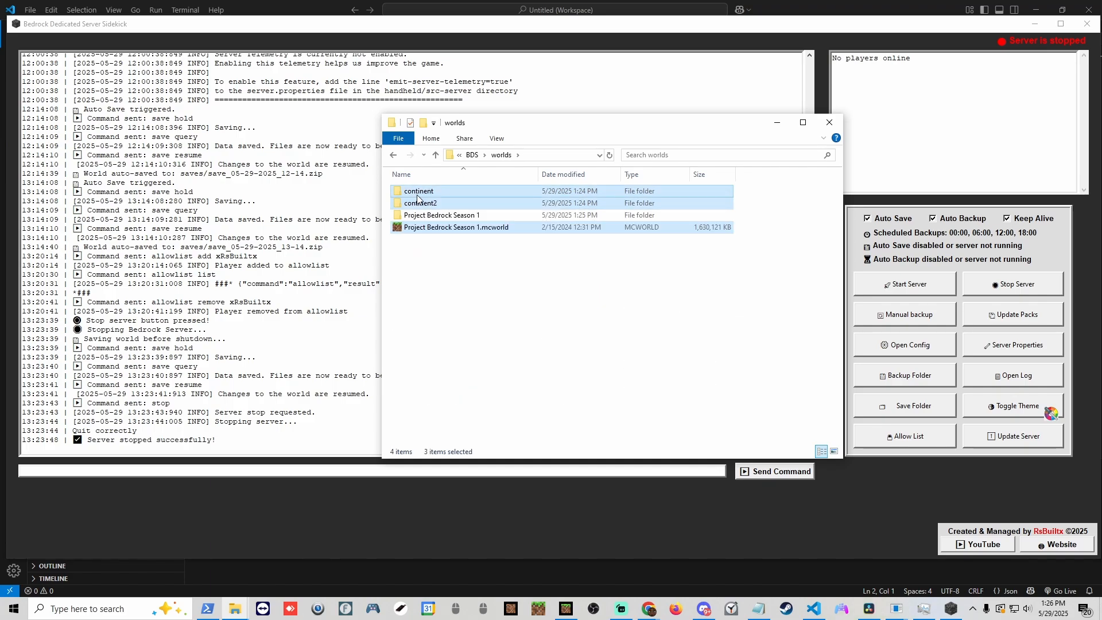
right_click(418, 195)
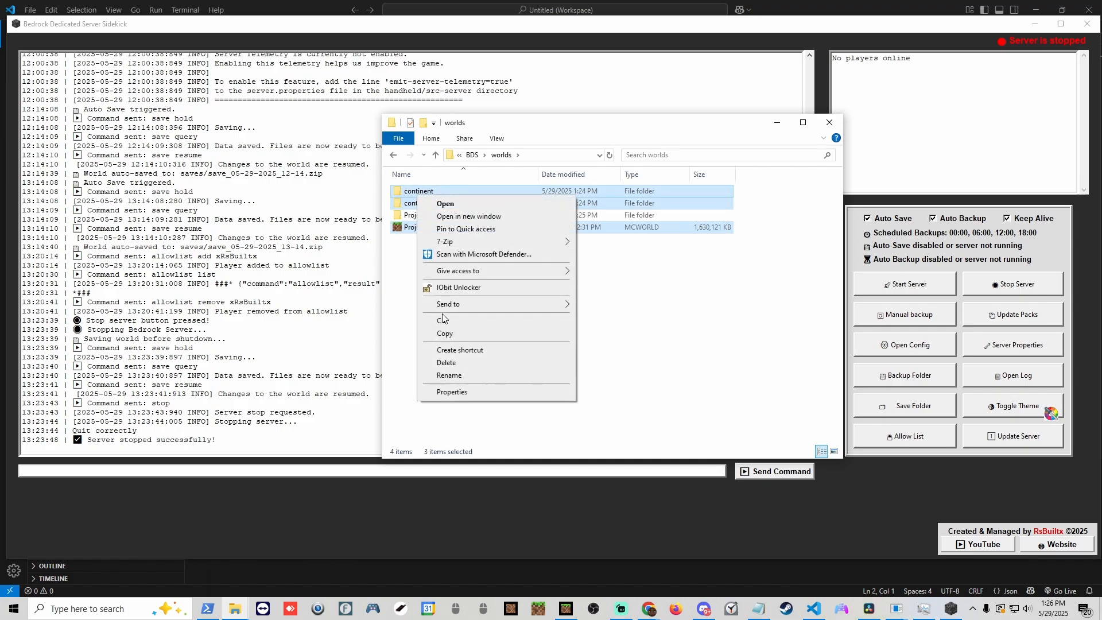
left_click(446, 362)
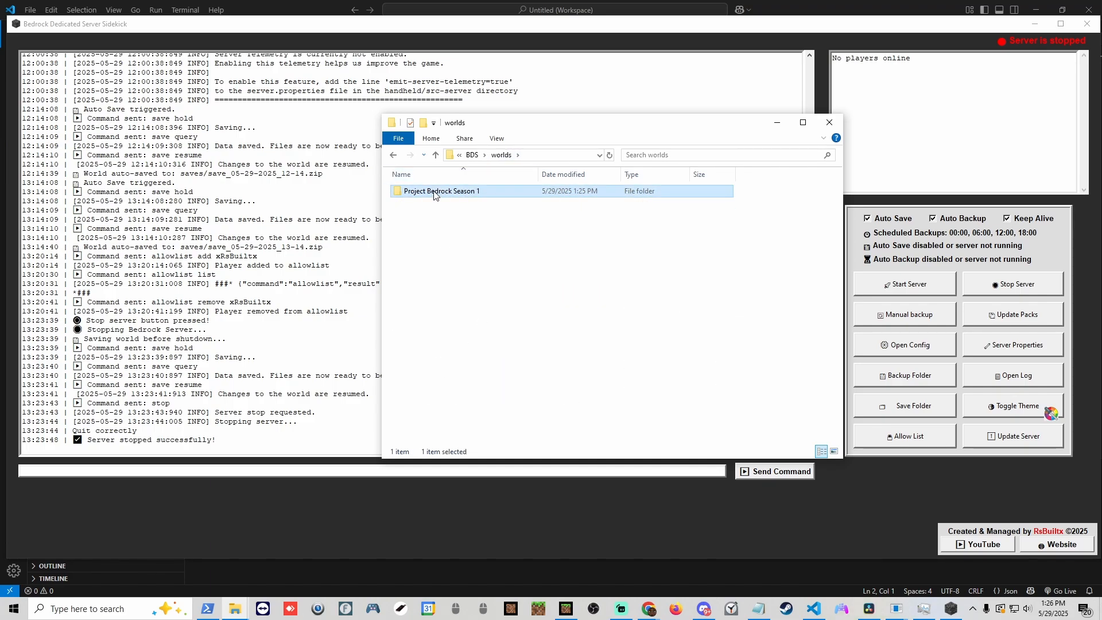
Step: Delete all behavior packs and resource packs from the Project Bedrock Season 1 world folder
double_click(434, 193)
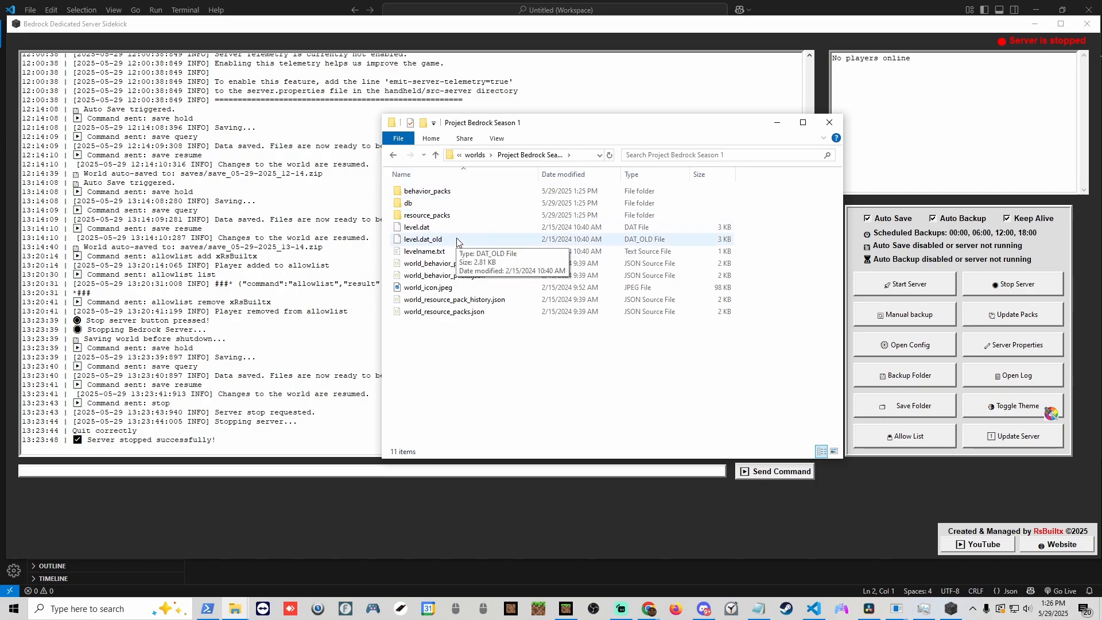
double_click(428, 191)
left_click_drag(434, 347, 413, 191)
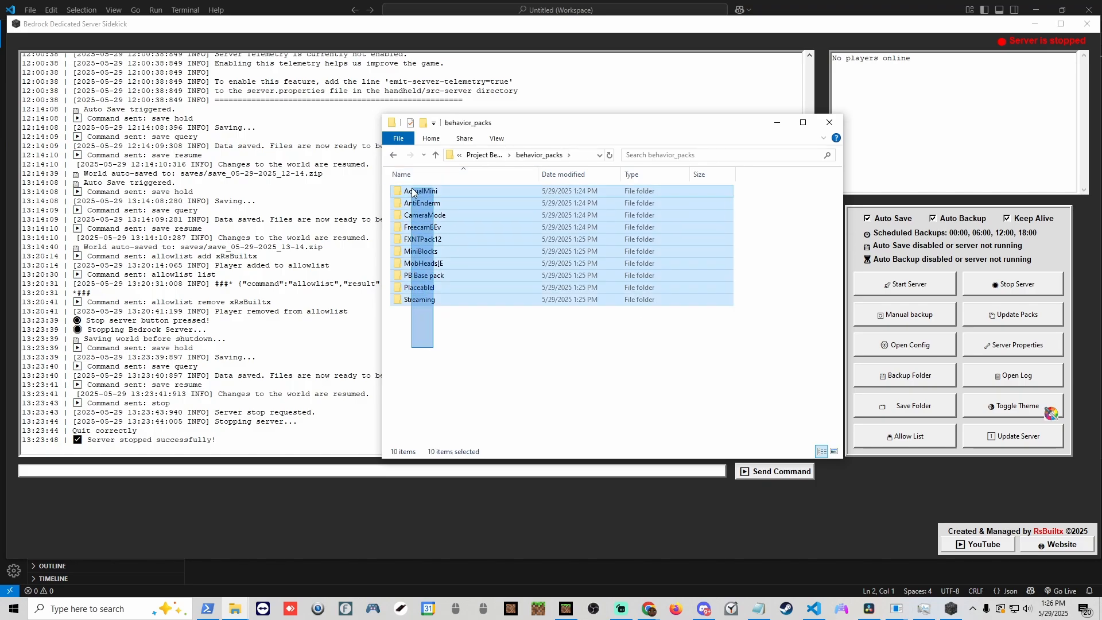
right_click(420, 191)
left_click(451, 385)
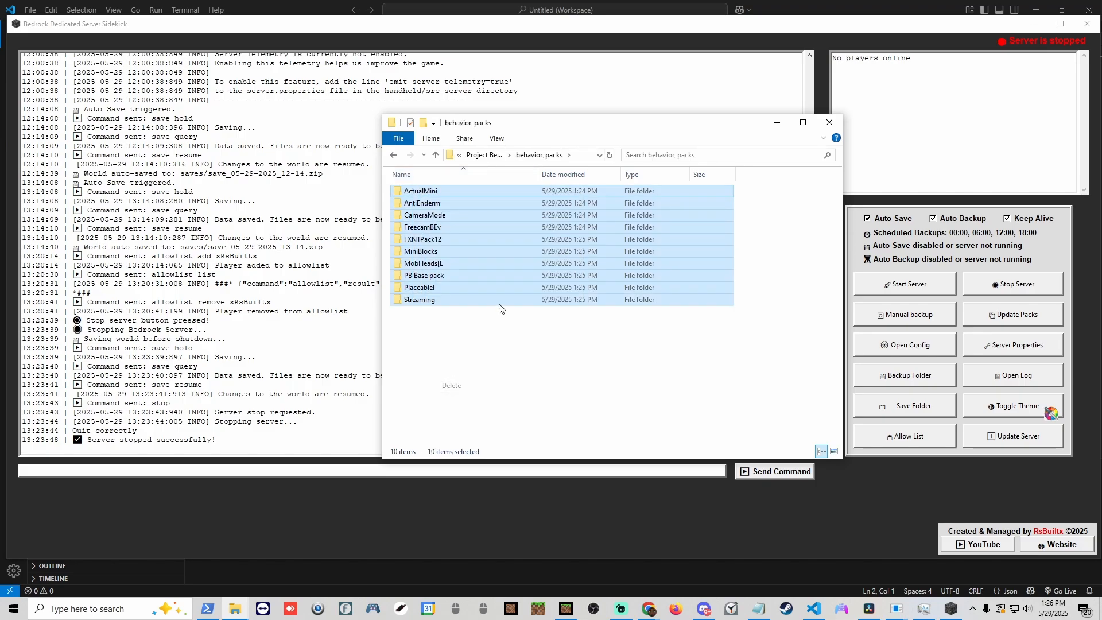
left_click(394, 155)
left_click_drag(442, 353, 405, 185)
right_click(420, 204)
left_click(455, 399)
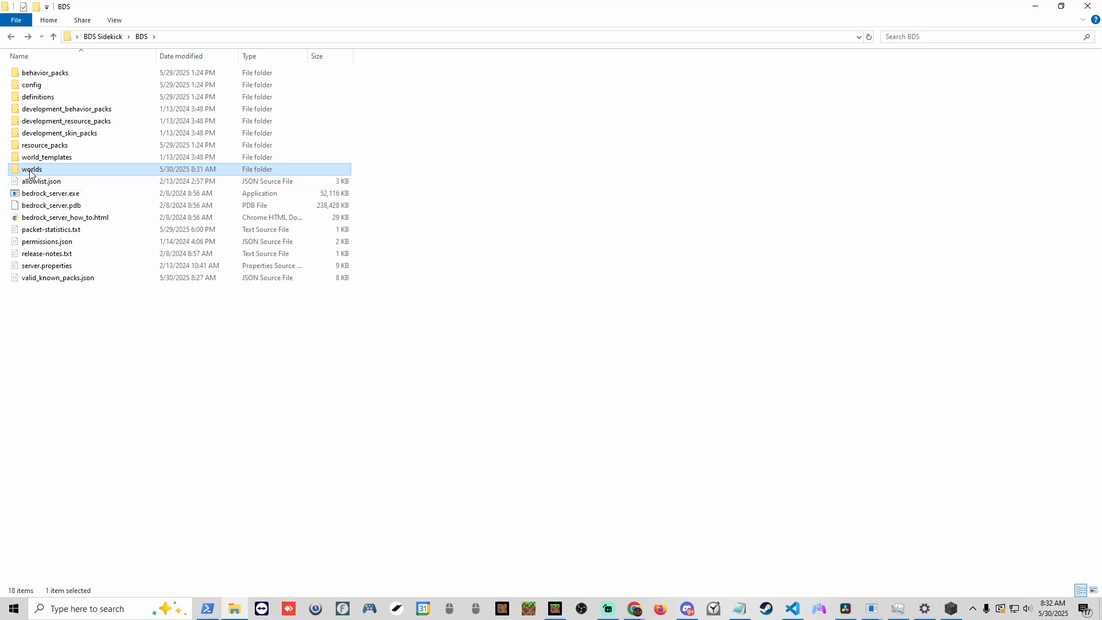
Step: Rename the Project Bedrock Season 1 world folder to Bedrock level, matching the WORLD_FOLDER path in config.txt
double_click(31, 169)
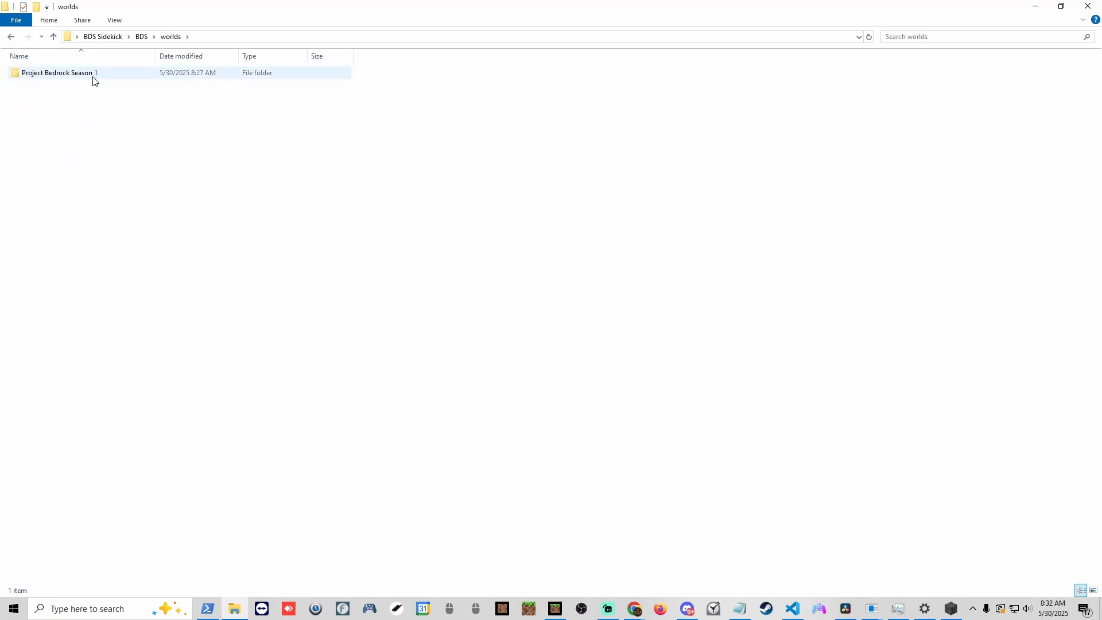
right_click(54, 76)
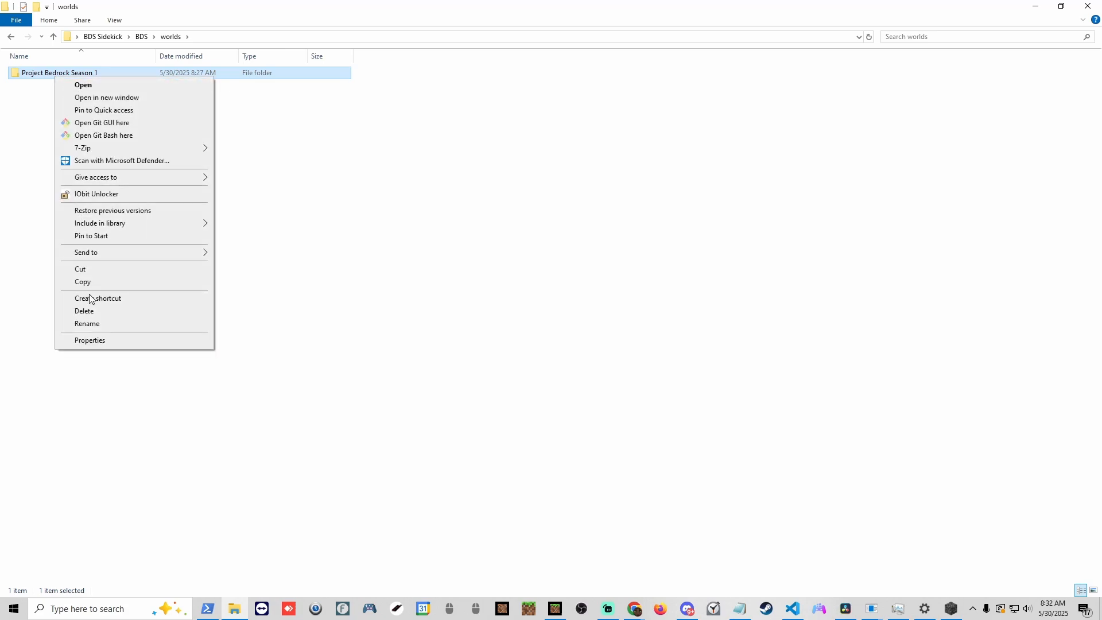
left_click(92, 324)
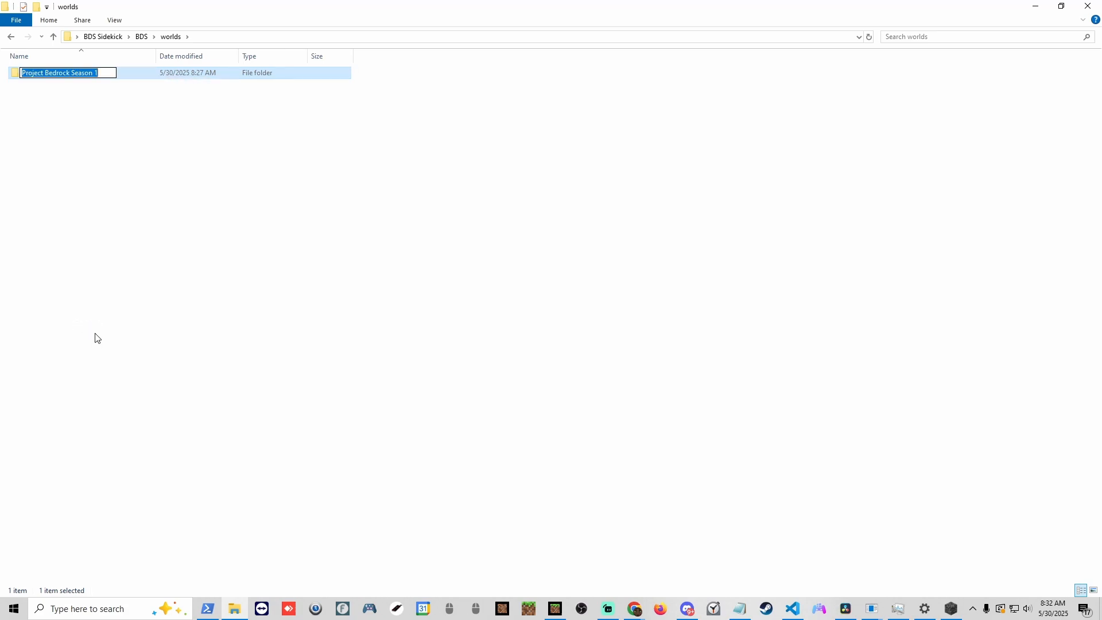
type("Bedrock level")
key("Return")
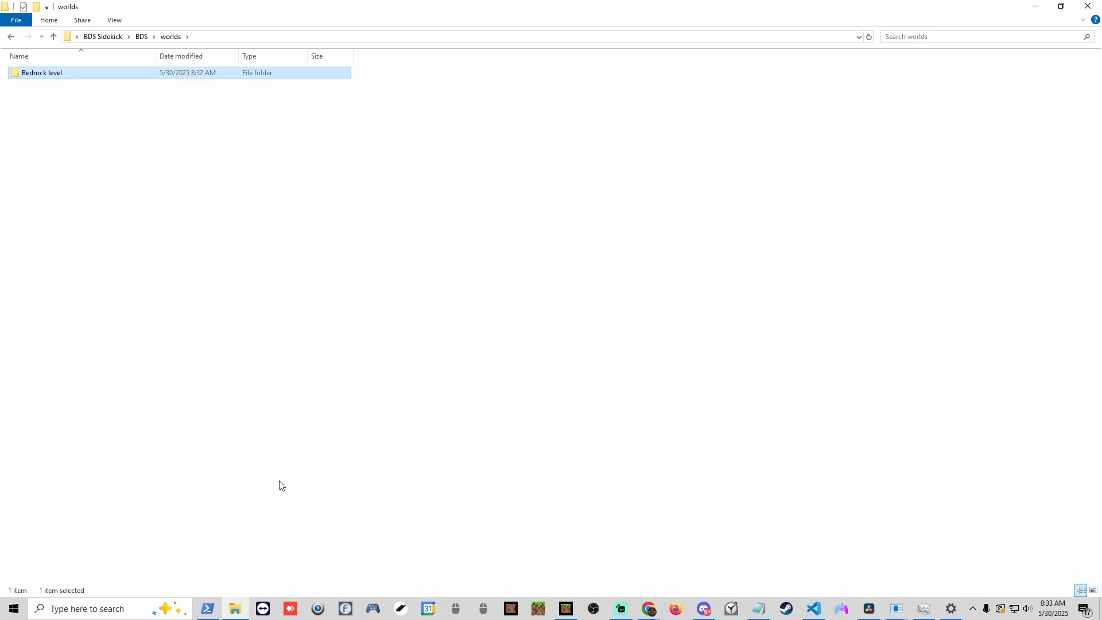
left_click(814, 608)
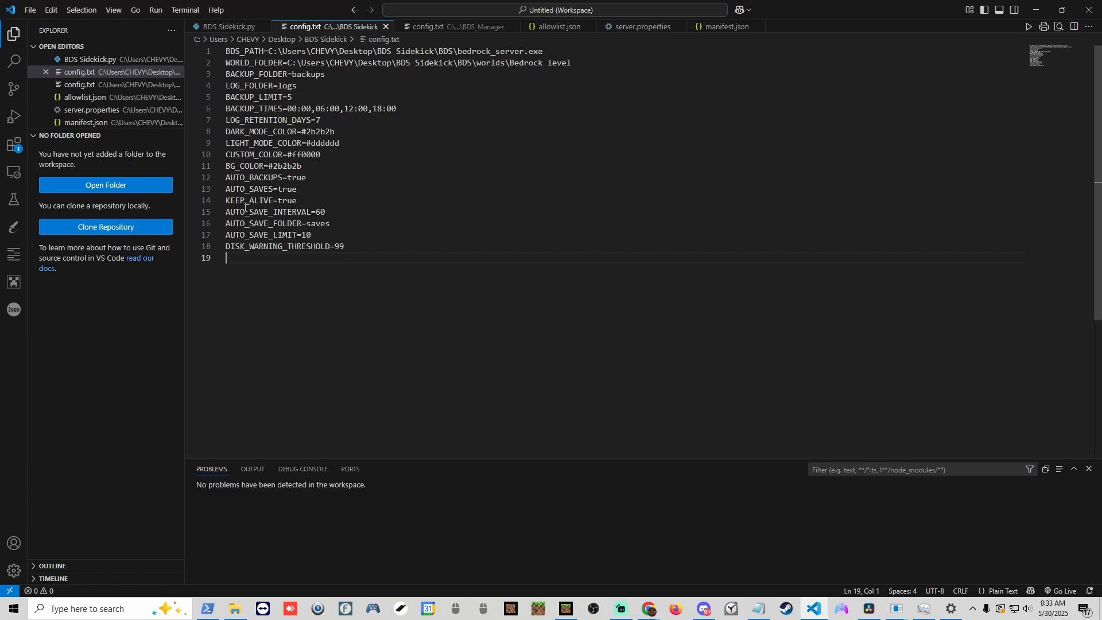
left_click_drag(510, 63, 584, 67)
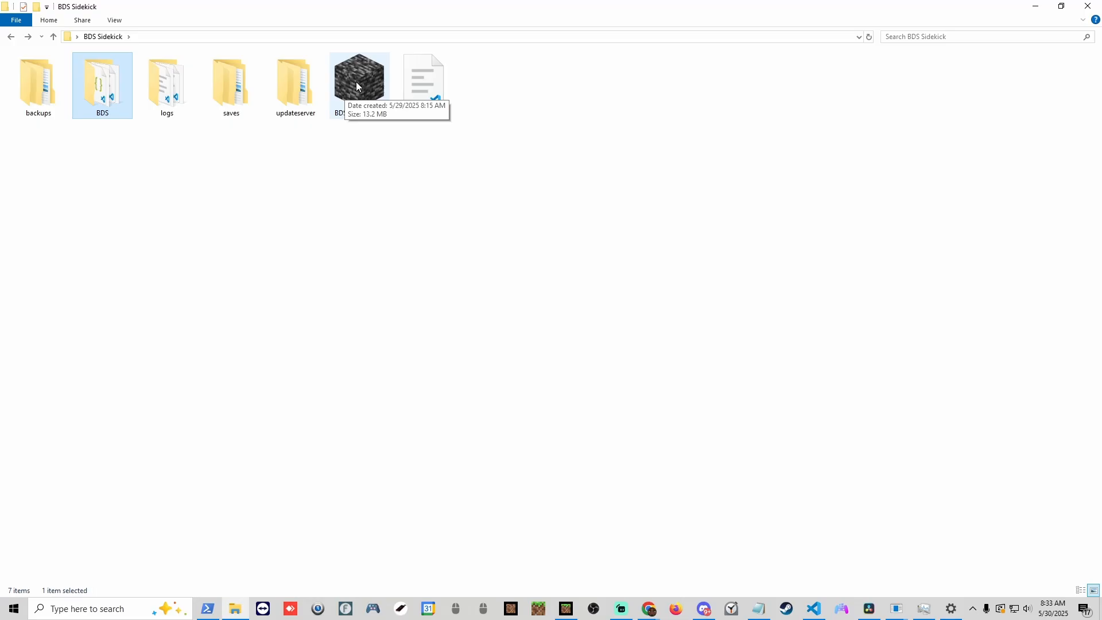
Step: Launch BDS Sidekick.exe, start the server and highlight its version number in the console log
double_click(355, 82)
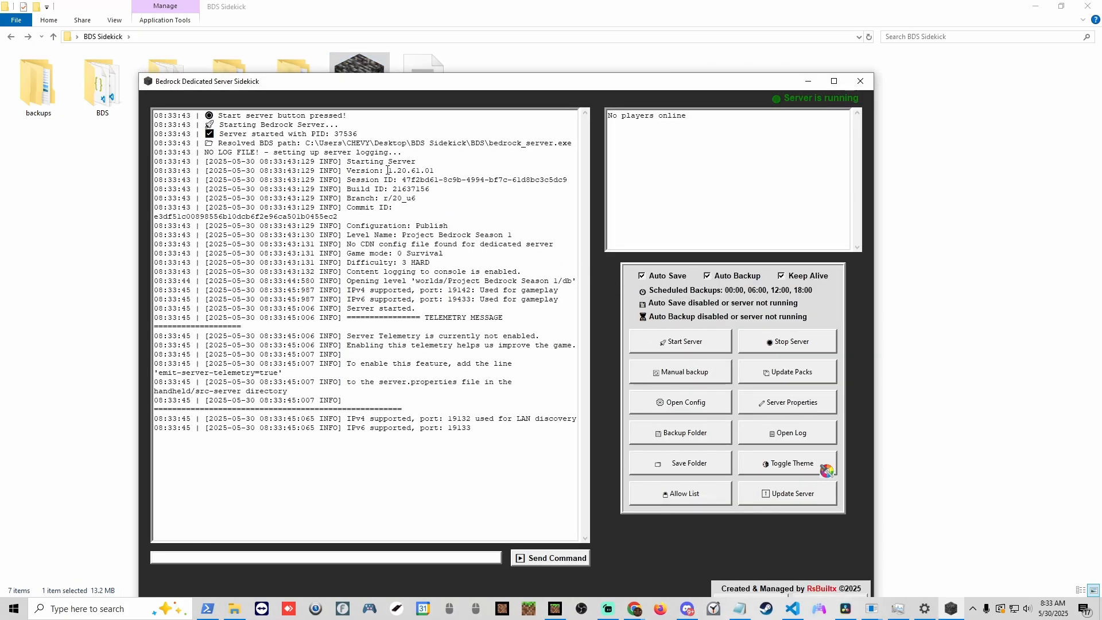
left_click_drag(389, 171, 437, 171)
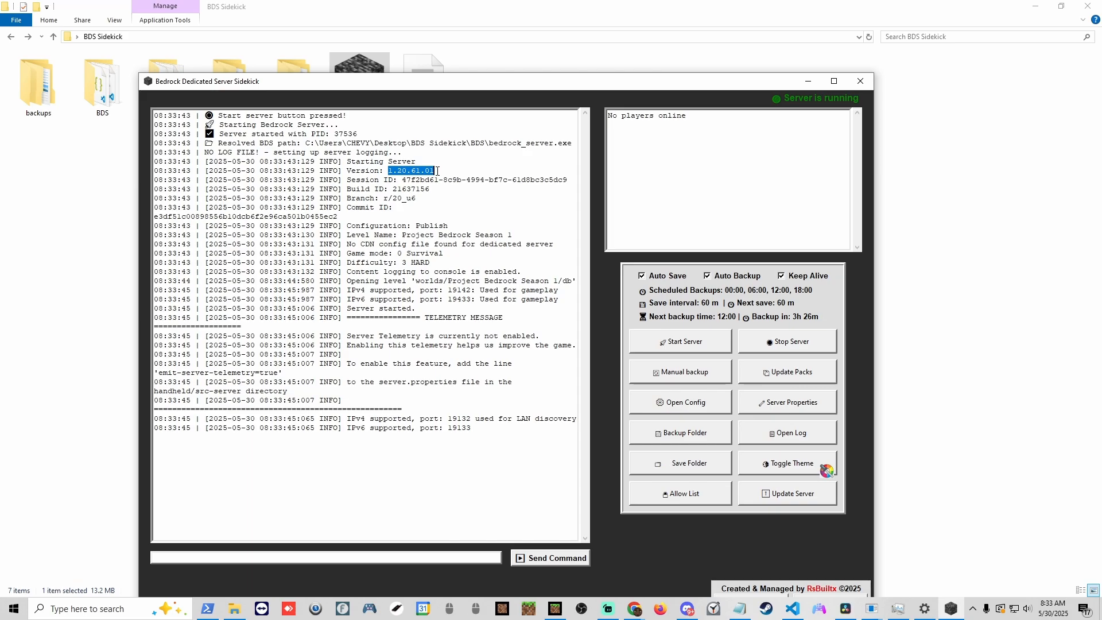
Step: Switch to Minecraft and try to join the saved server named test
left_click_drag(1101, 36, 648, 39)
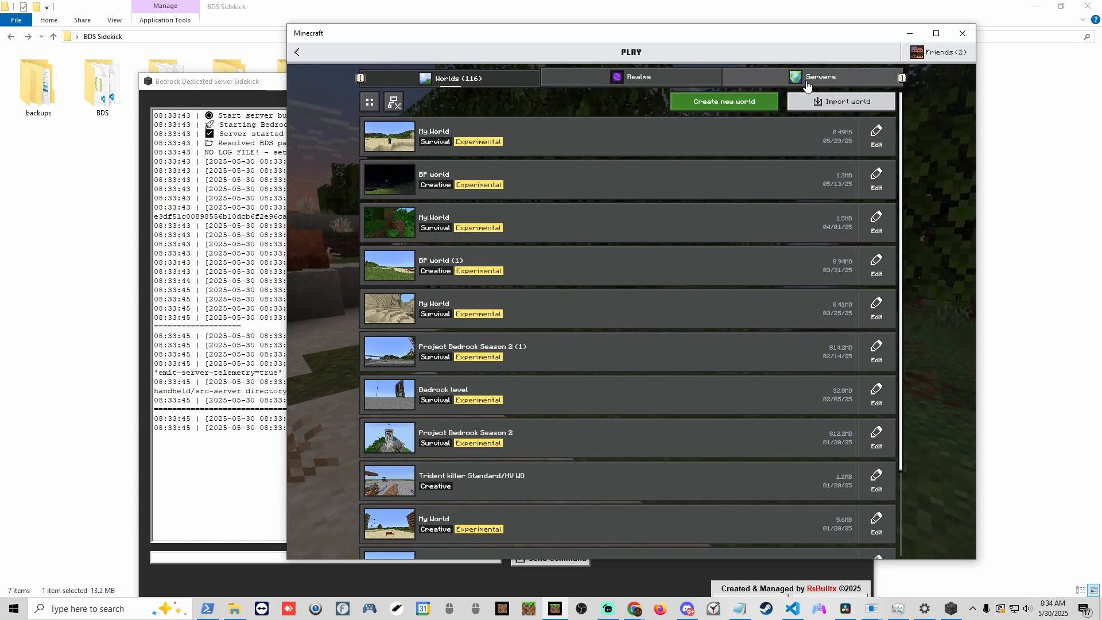
left_click(740, 77)
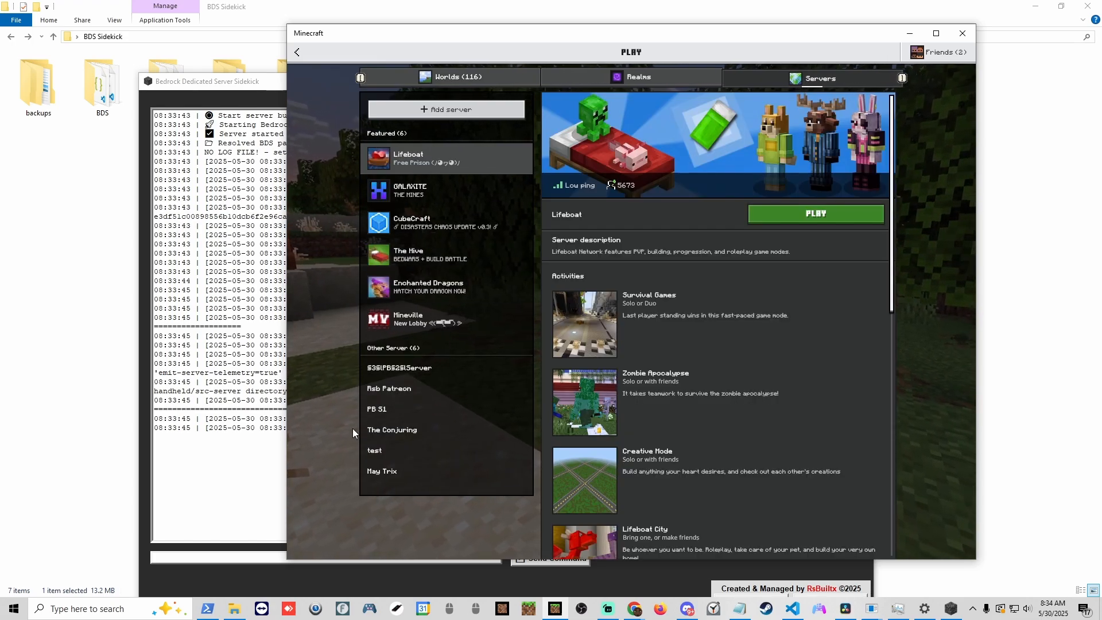
left_click(391, 451)
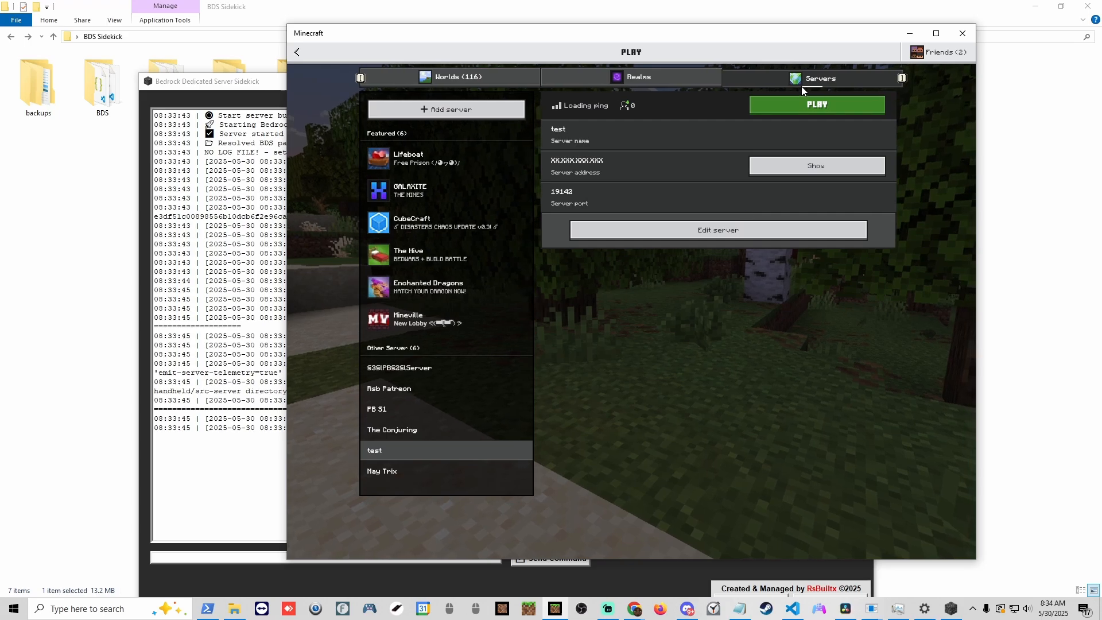
left_click(809, 104)
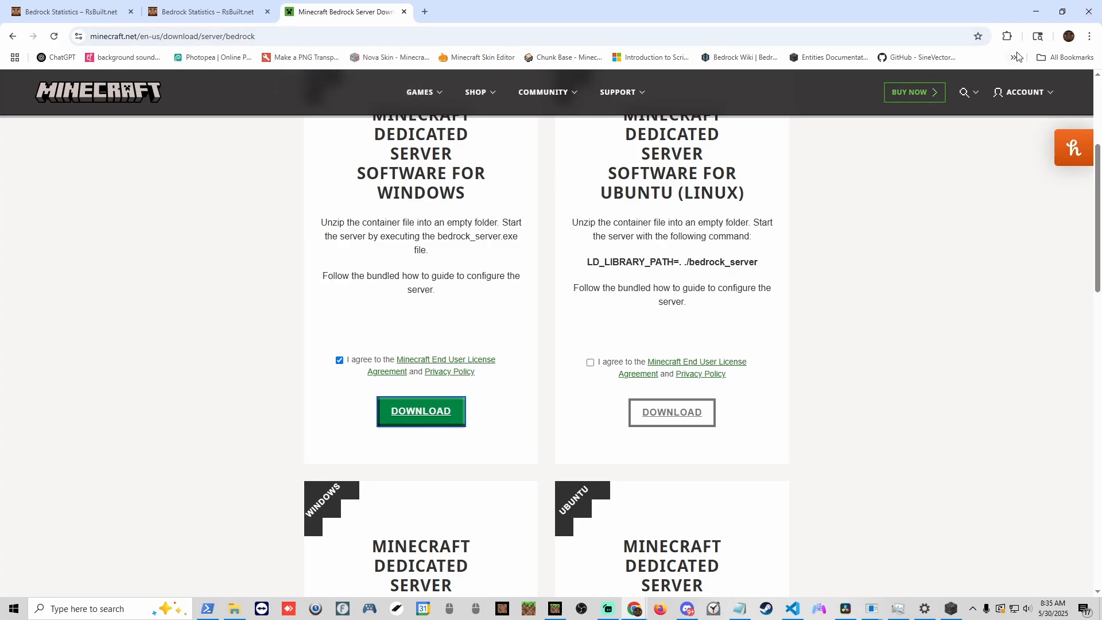
Step: Copy bedrock-server-1.21.83.1.zip from the Chrome downloads into the new_server_file folder inside BDS Sidekick's updateserver folder
left_click(1088, 36)
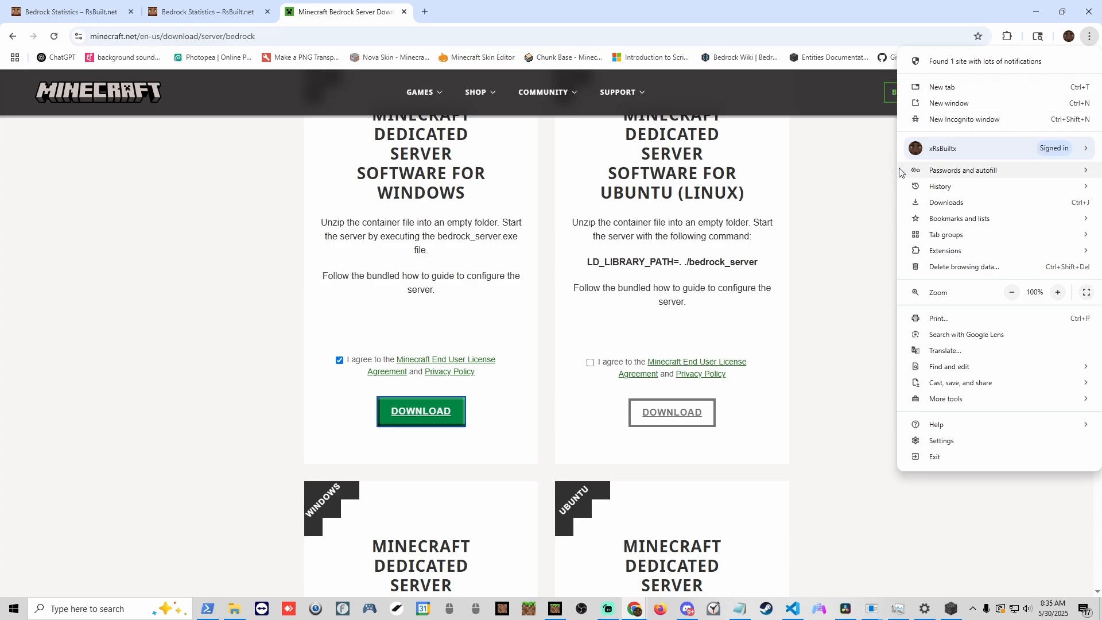
left_click(946, 202)
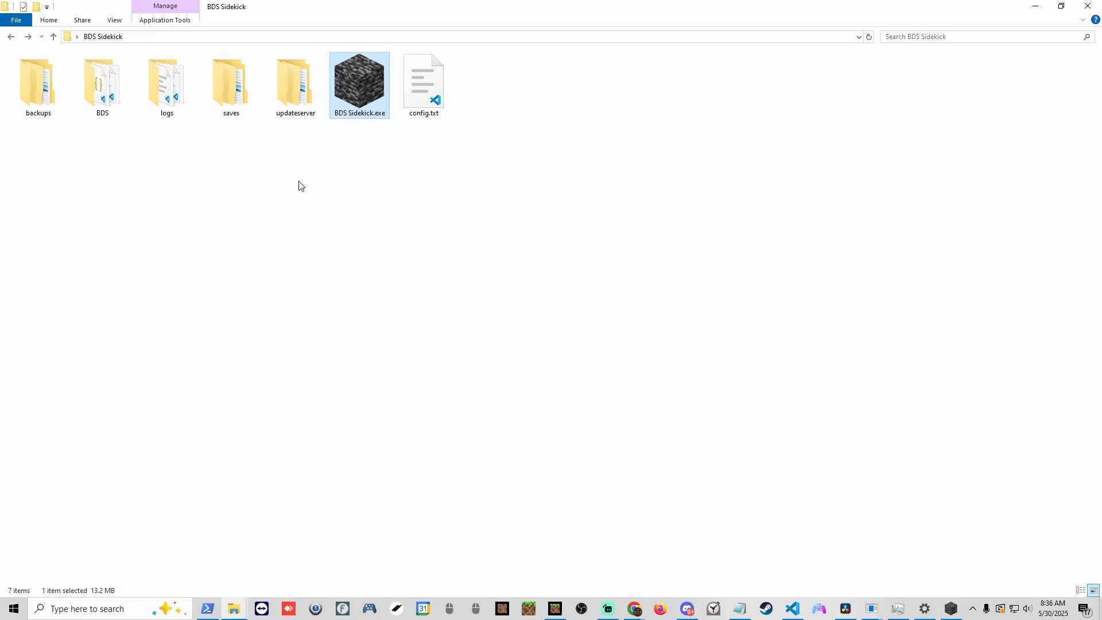
double_click(308, 103)
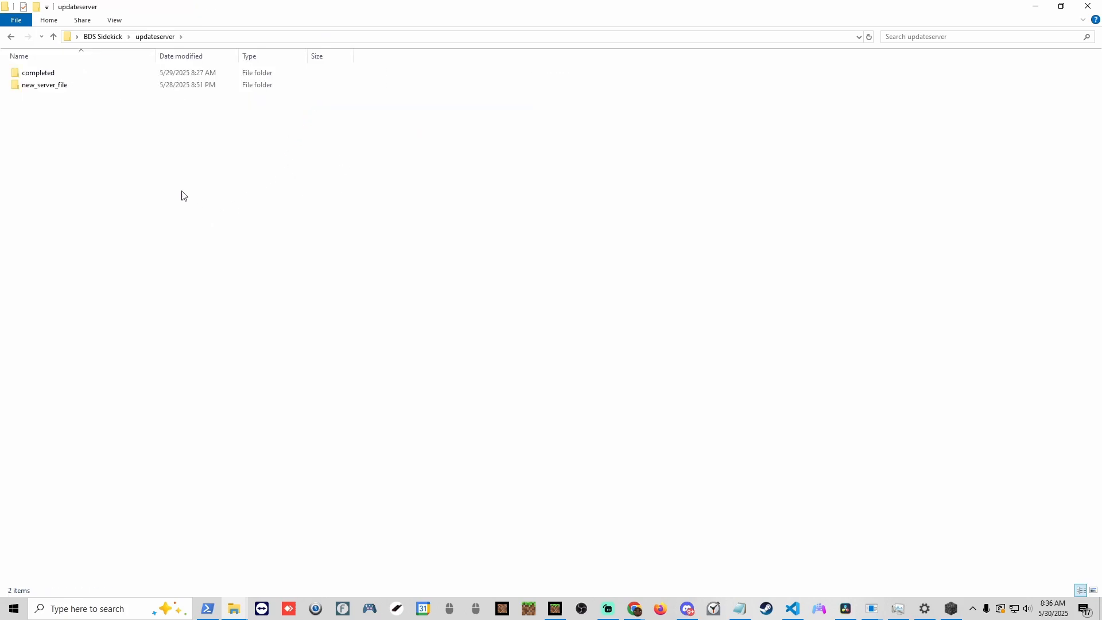
double_click(34, 86)
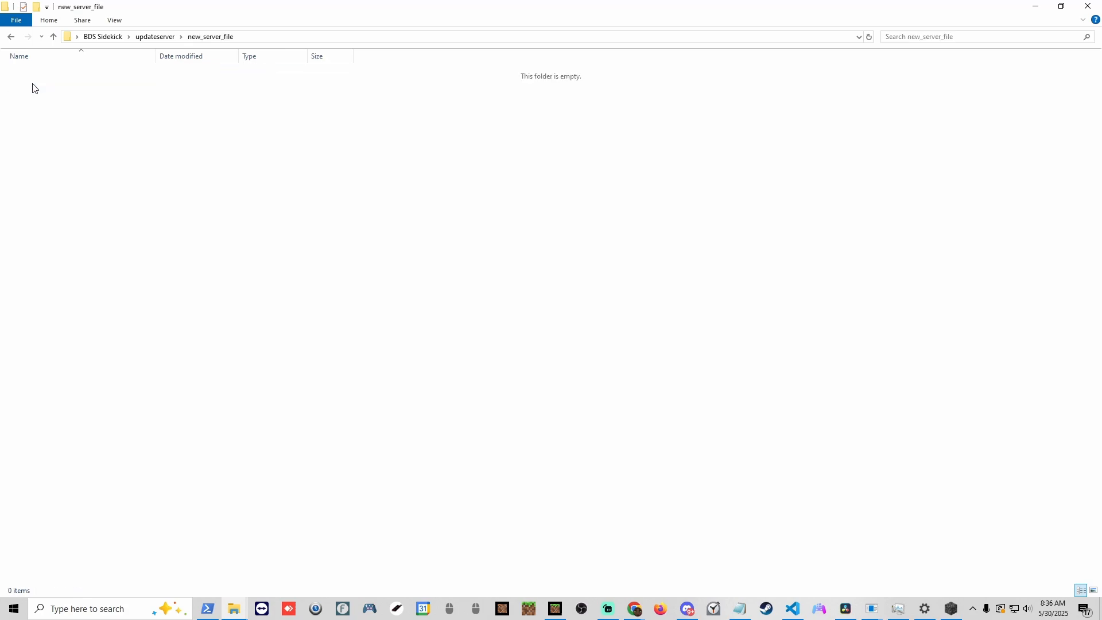
right_click(274, 184)
left_click(300, 260)
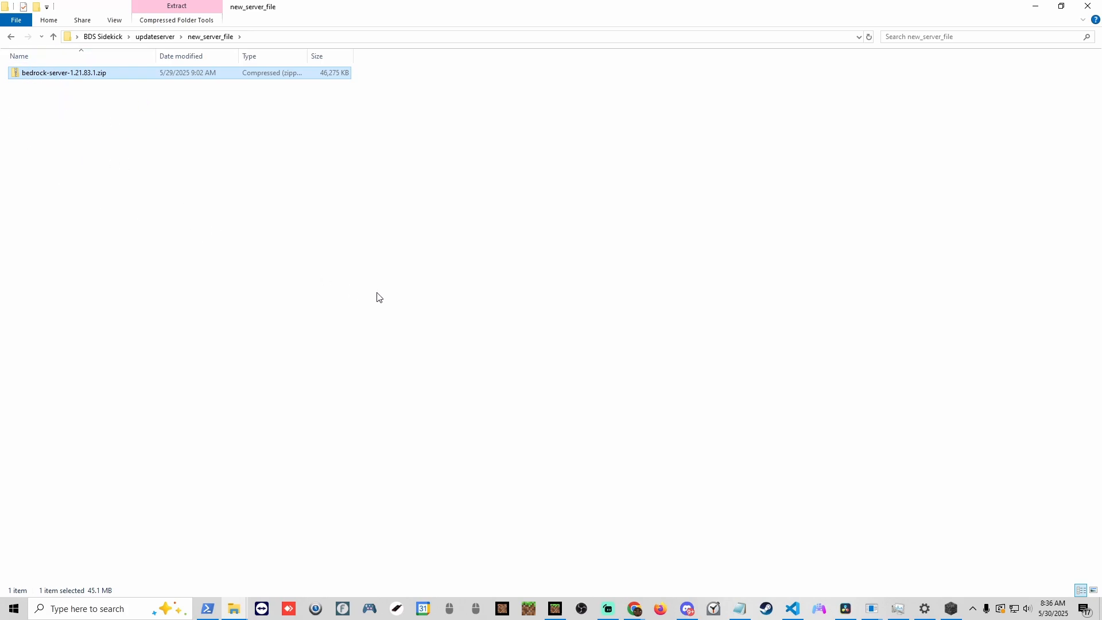
Step: Check the contents of the new_server_file and completed folders inside updateserver
left_click(11, 38)
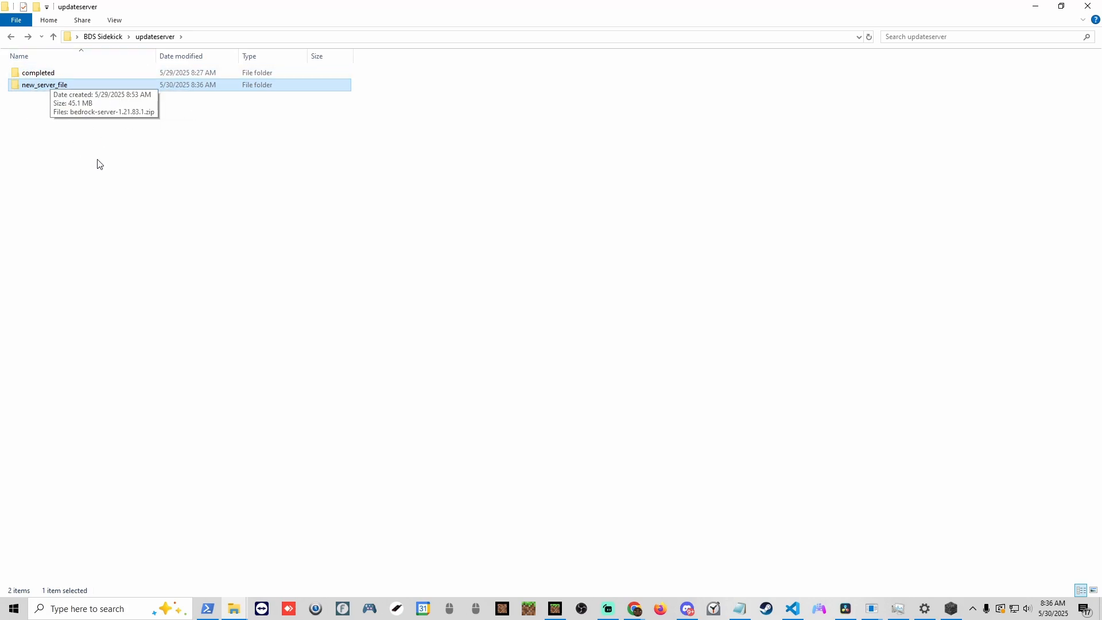
double_click(29, 86)
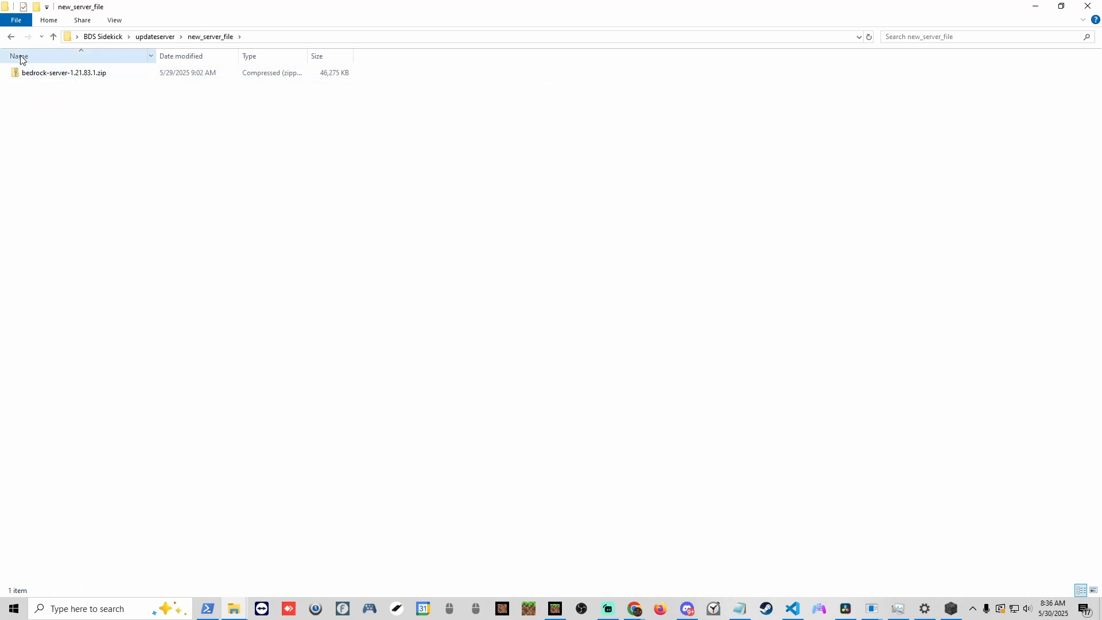
left_click(11, 36)
double_click(38, 73)
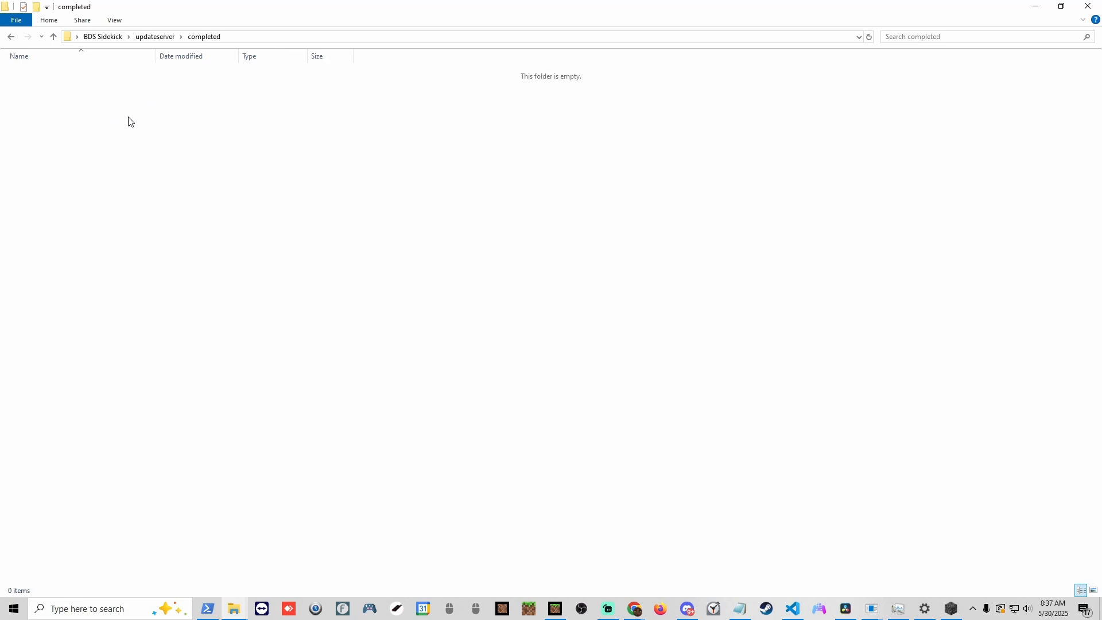
left_click(12, 37)
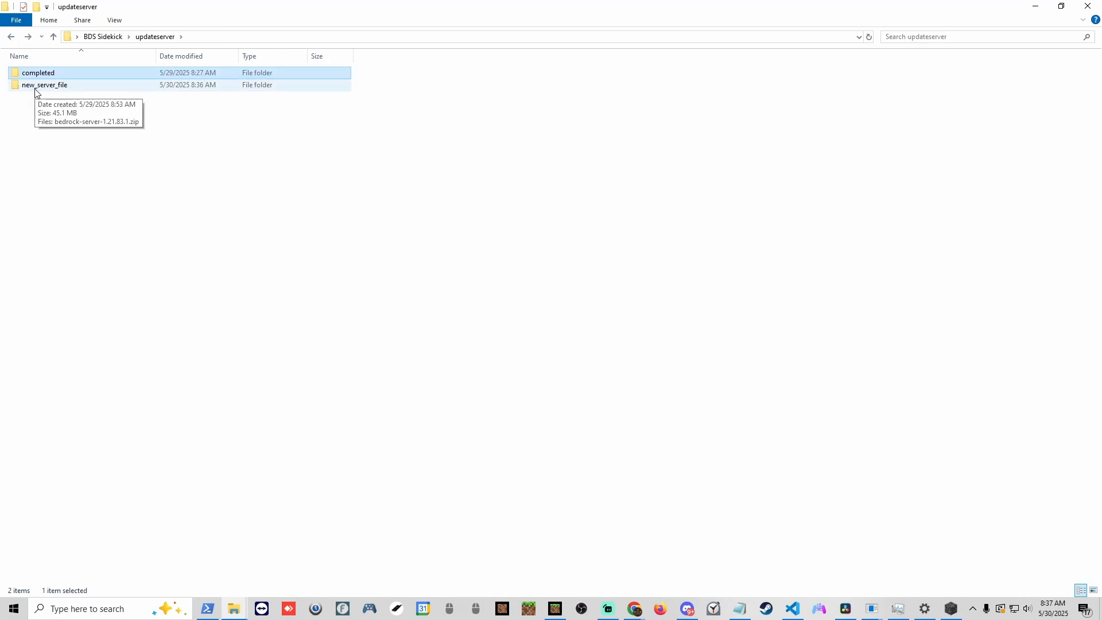
Step: Stop the running server in BDS Sidekick and run the server update
left_click(951, 608)
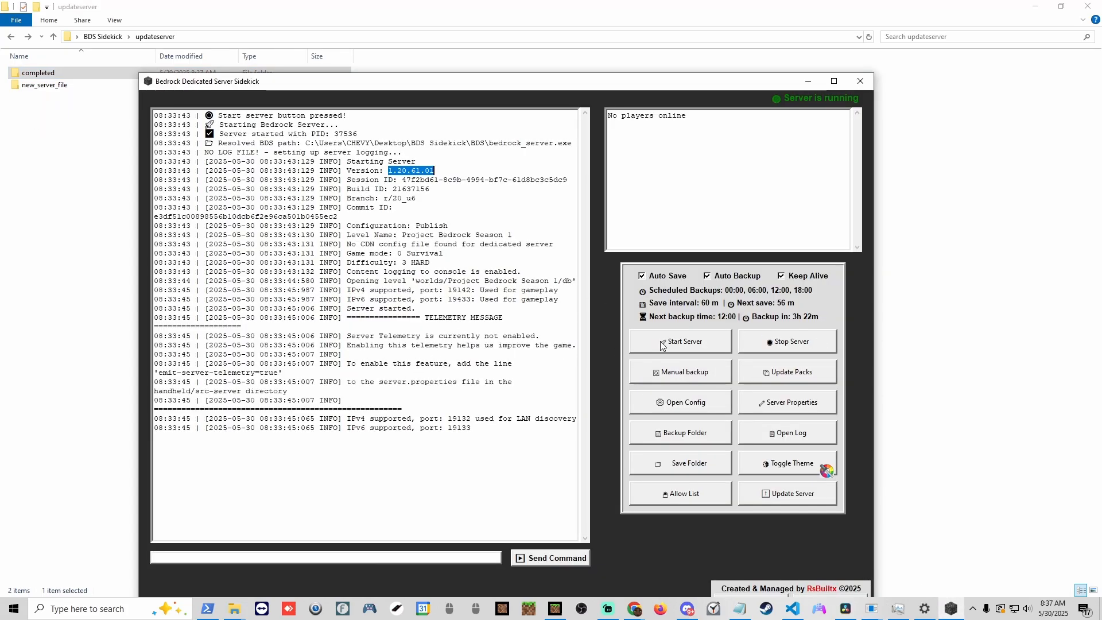
left_click(780, 347)
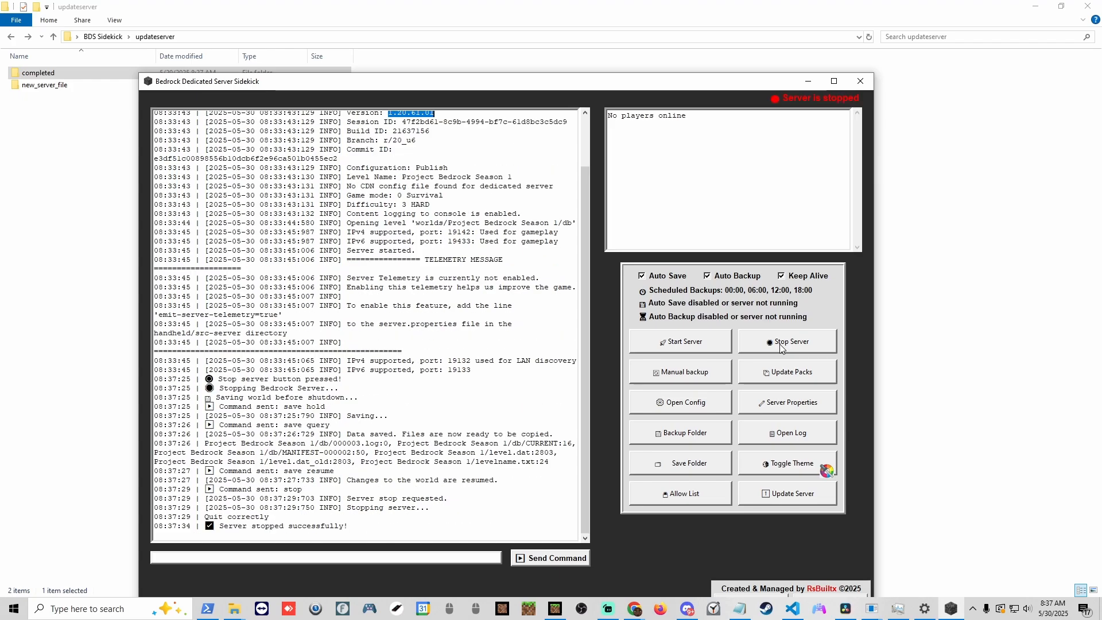
left_click(776, 495)
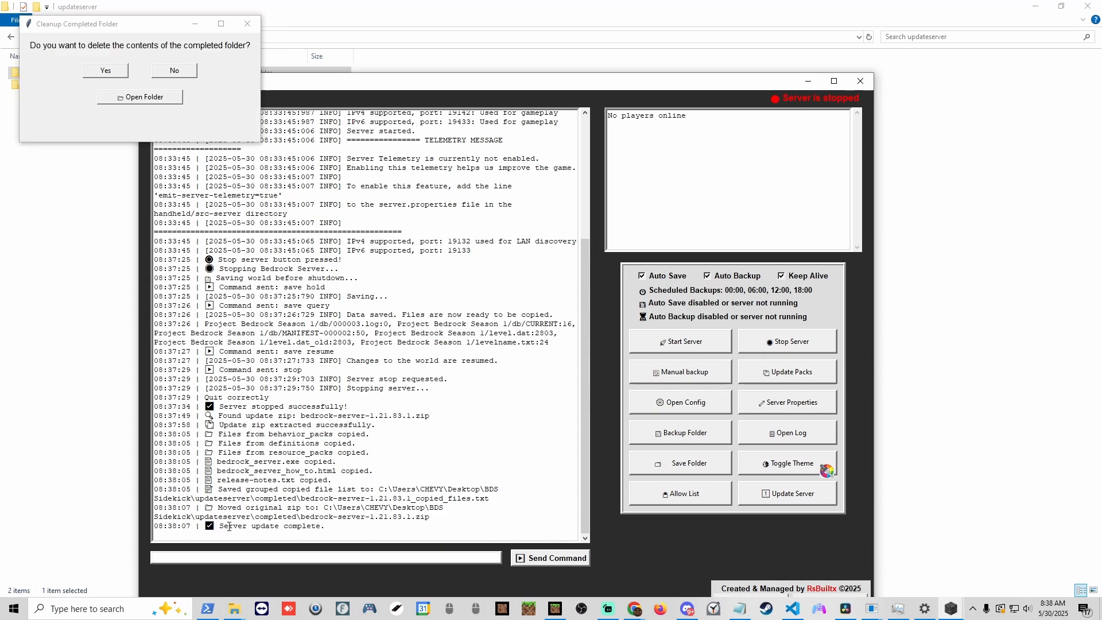
Step: Open the completed folder from the cleanup prompt and compare its contents with the new_server_file folder
left_click_drag(104, 30, 451, 239)
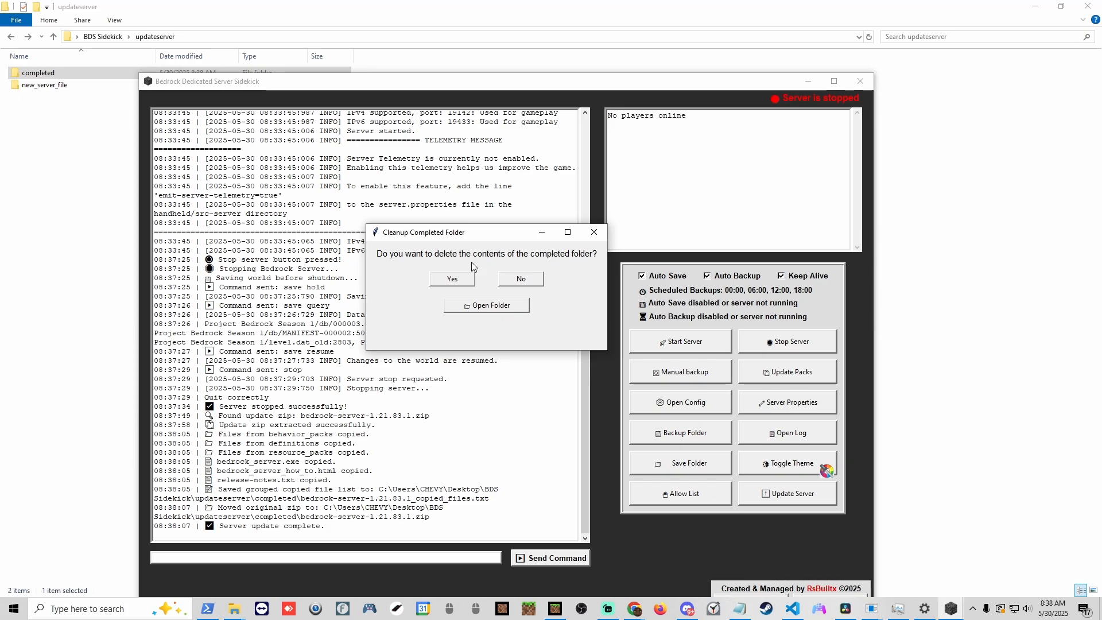
left_click(480, 312)
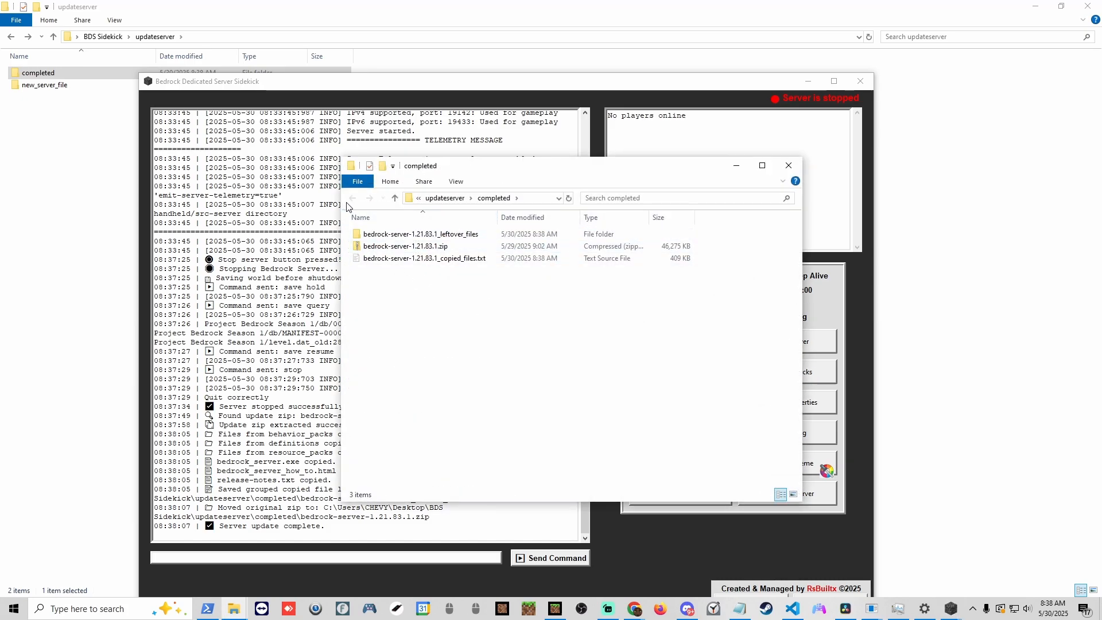
left_click(445, 198)
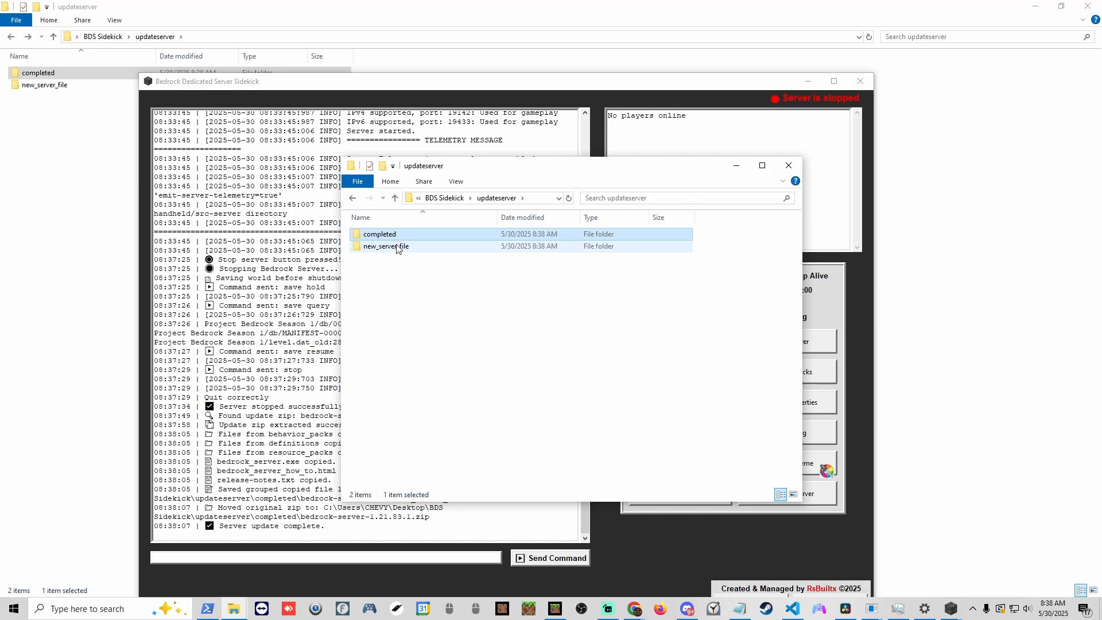
double_click(397, 248)
left_click(351, 198)
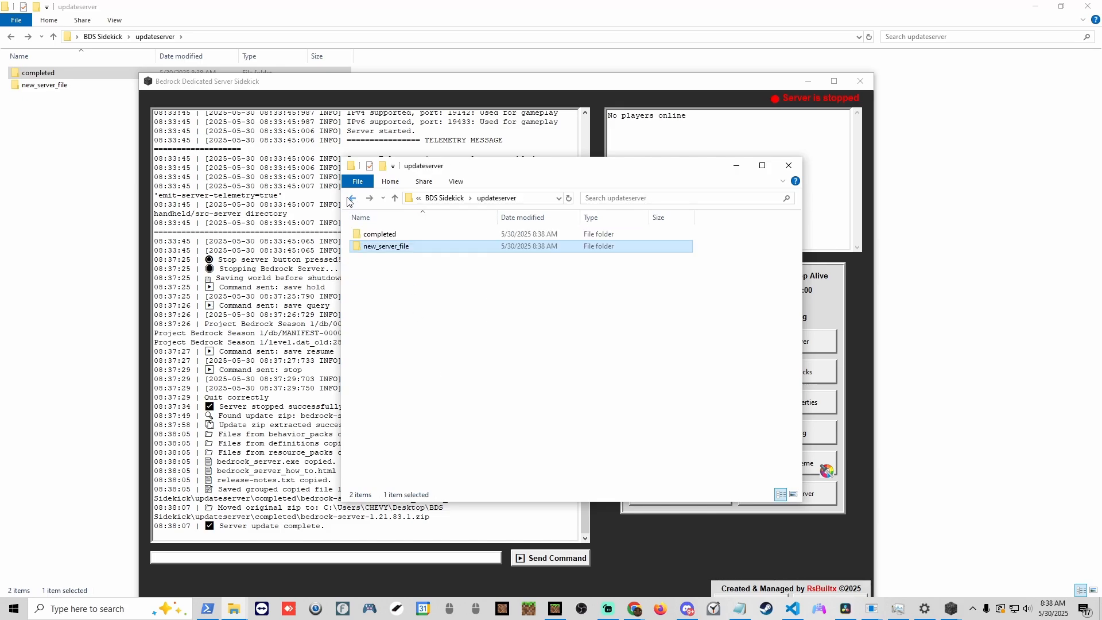
double_click(381, 235)
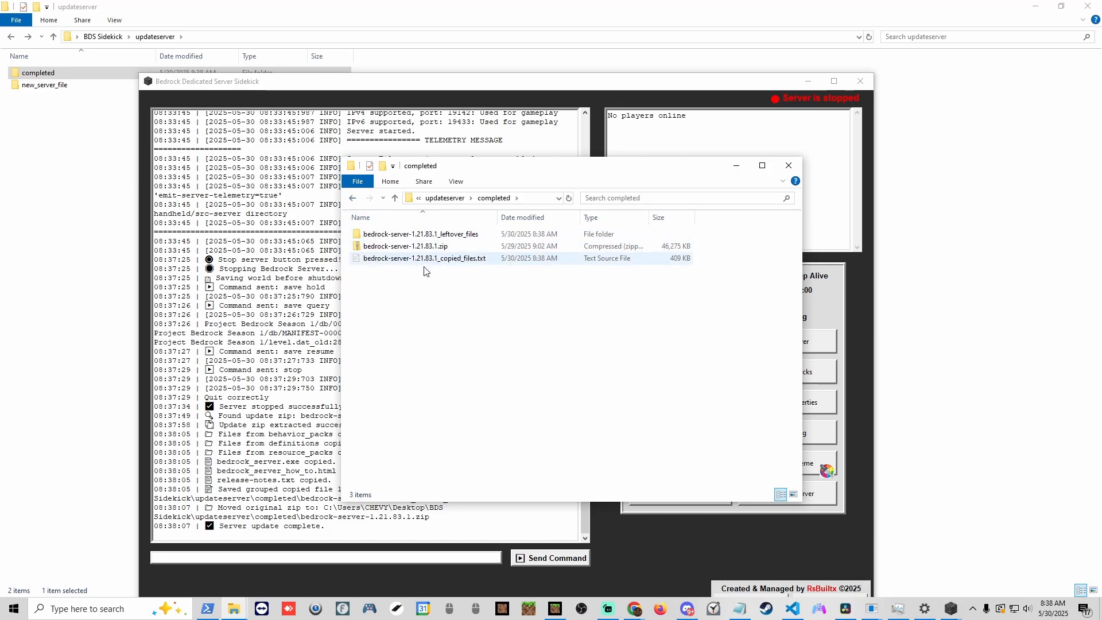
Step: Examine the bedrock-server-1.21.83.1_leftover_files folder, including its behavior_packs folder and the default folder within config
double_click(396, 234)
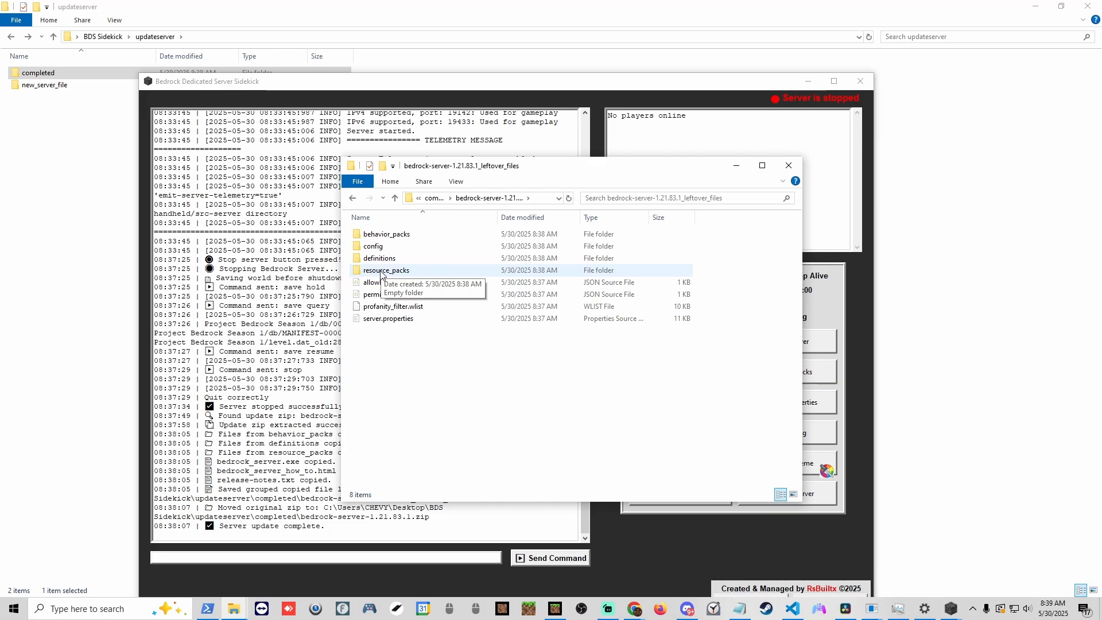
left_click(381, 234)
double_click(381, 234)
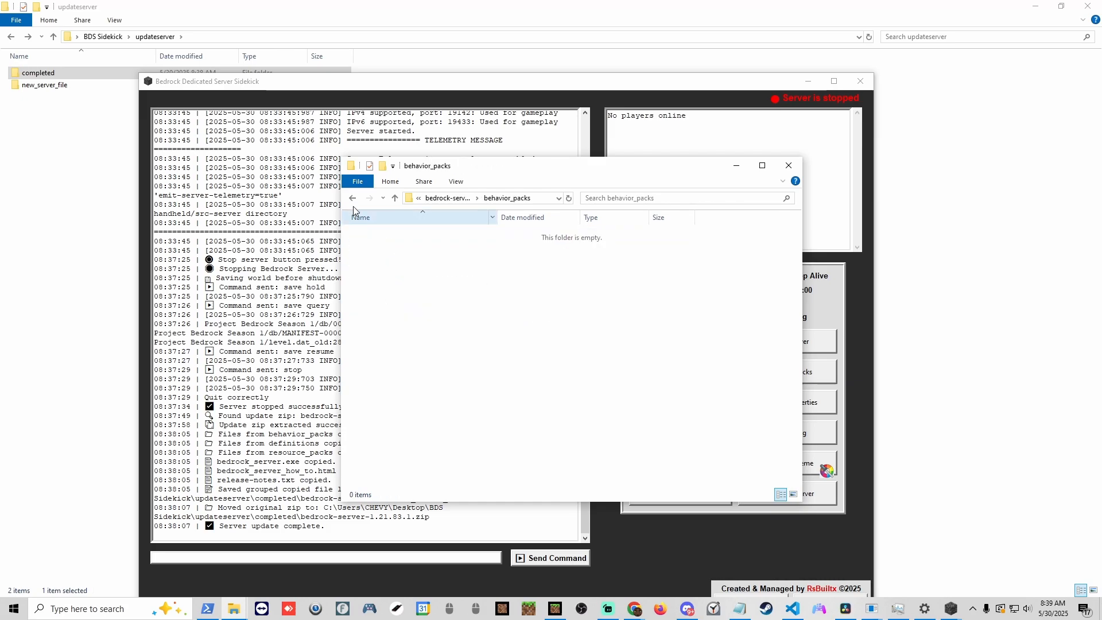
left_click(352, 198)
double_click(378, 246)
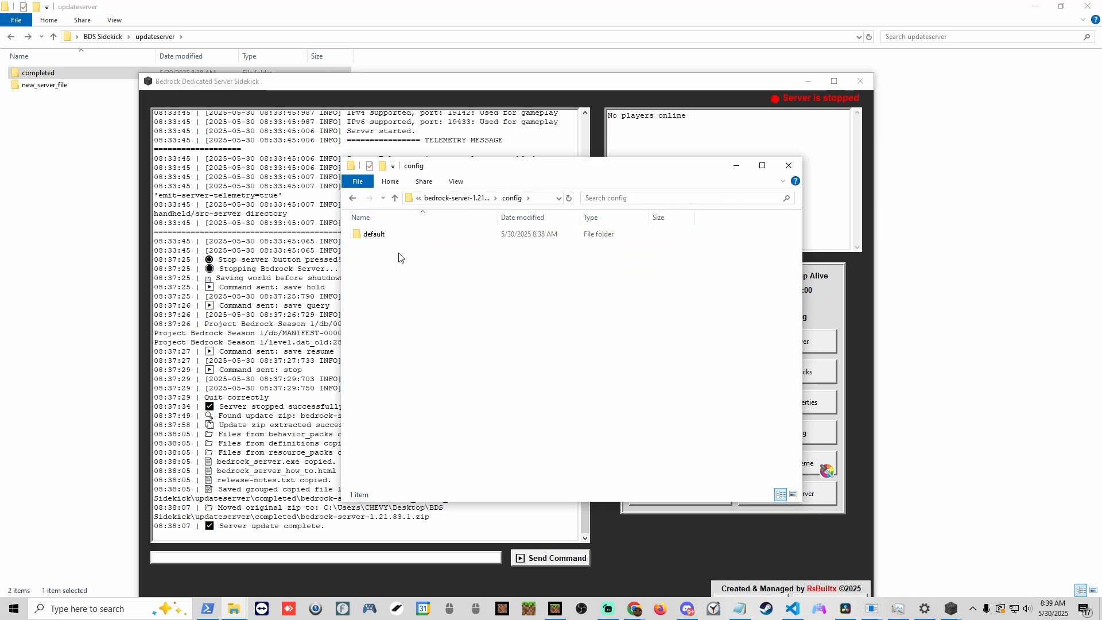
left_click(352, 197)
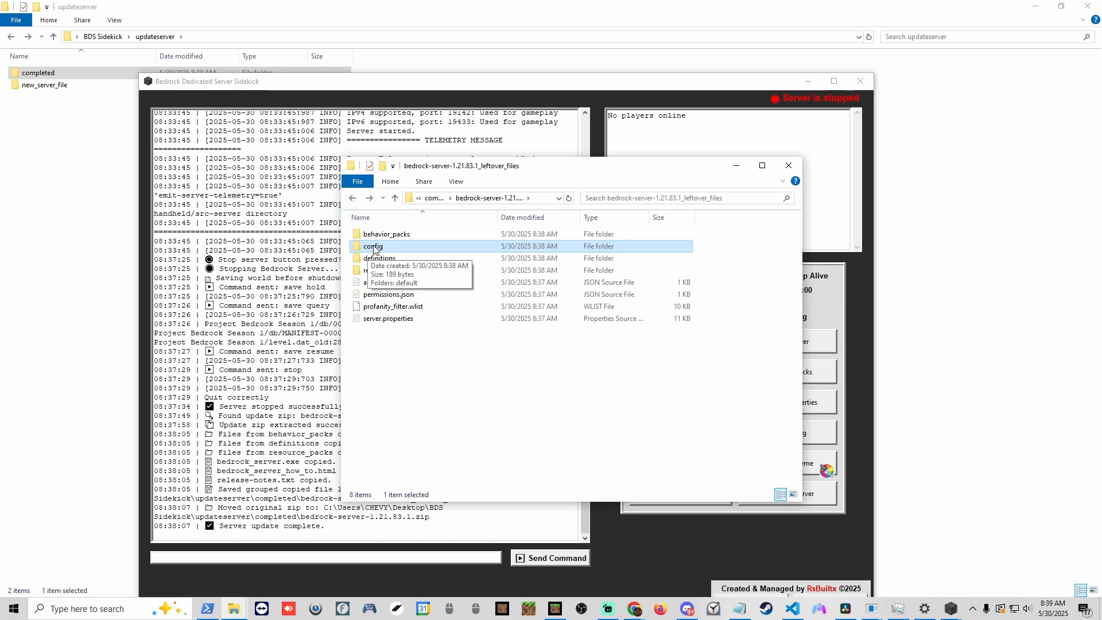
double_click(373, 248)
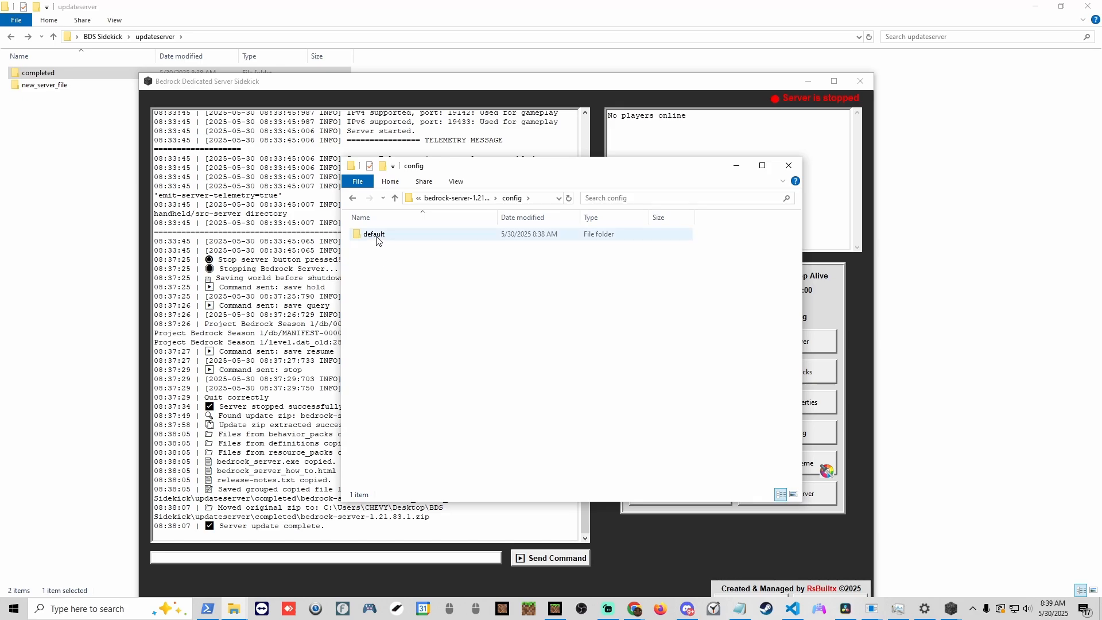
double_click(375, 235)
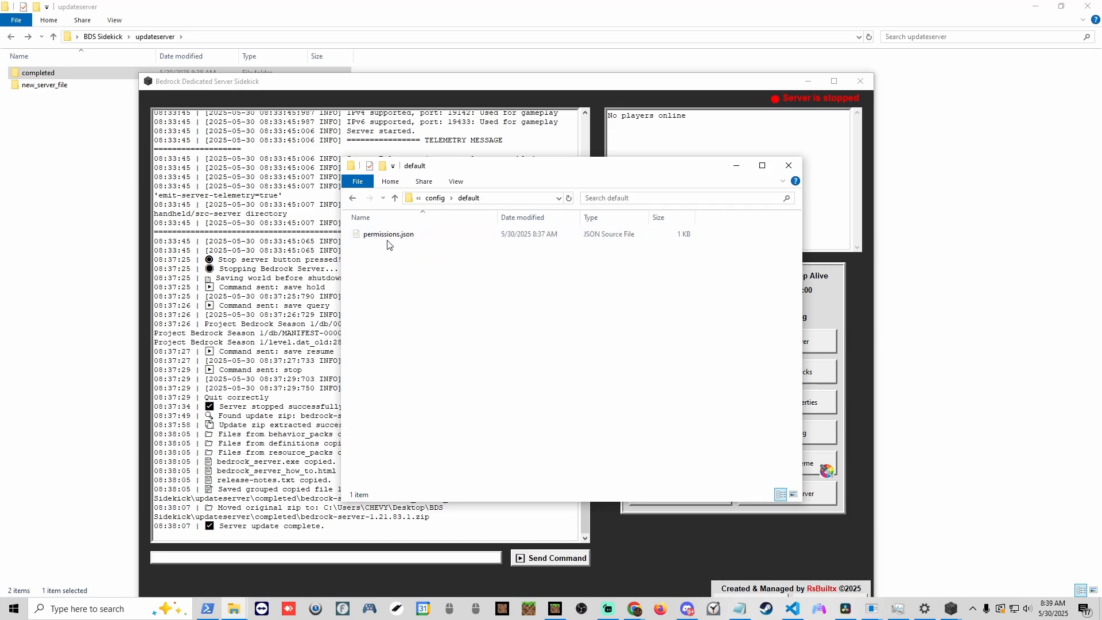
Step: Check the definitions folder and the remaining leftover files, and return to the completed folder
left_click(351, 198)
left_click(351, 199)
double_click(379, 258)
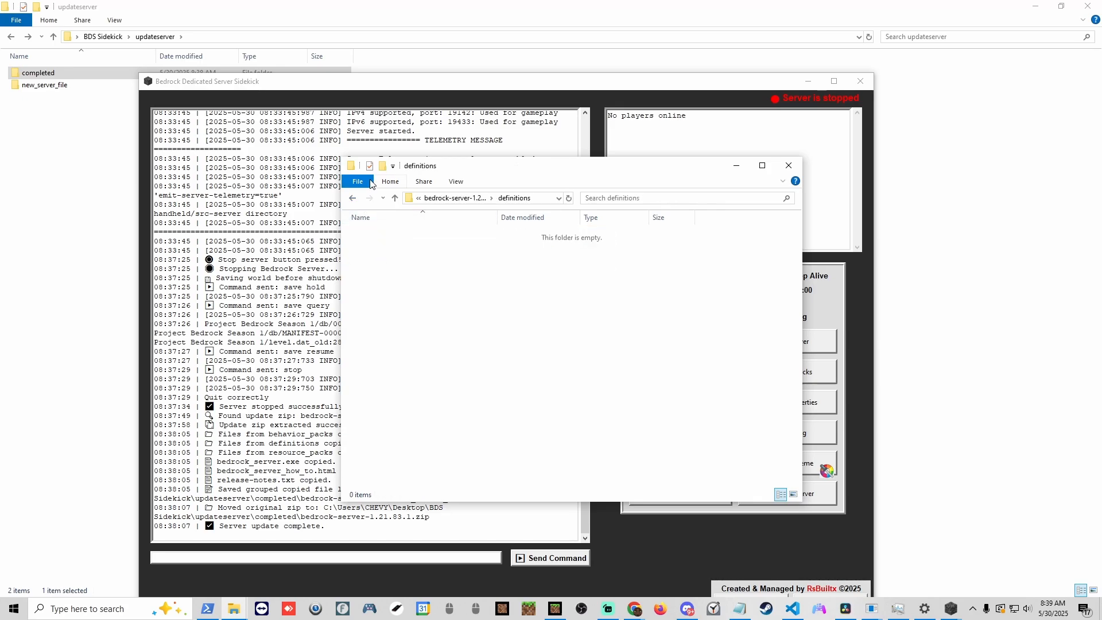
left_click(353, 198)
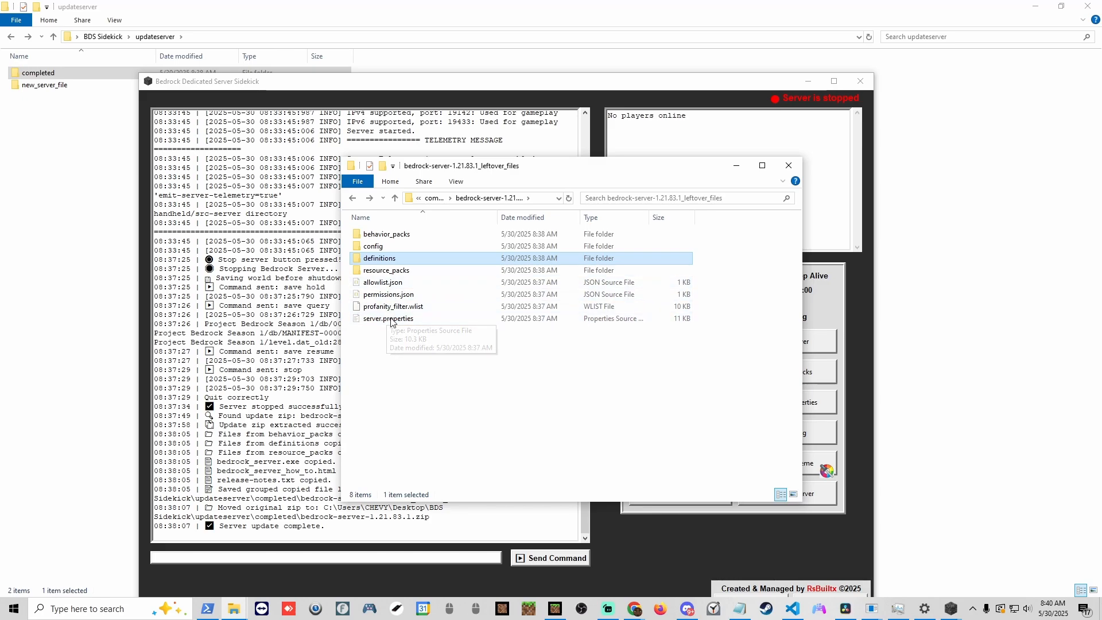
left_click(352, 198)
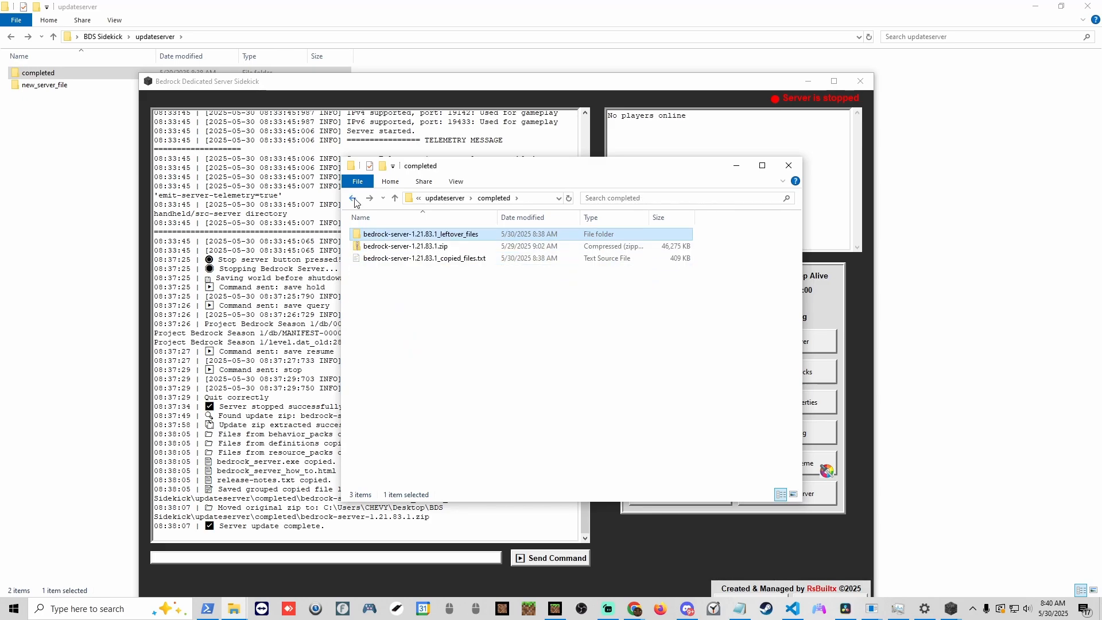
Step: Inspect the contents of bedrock-server-1.21.83.1.zip, including its behavior_packs folder, and return to the completed folder
double_click(374, 250)
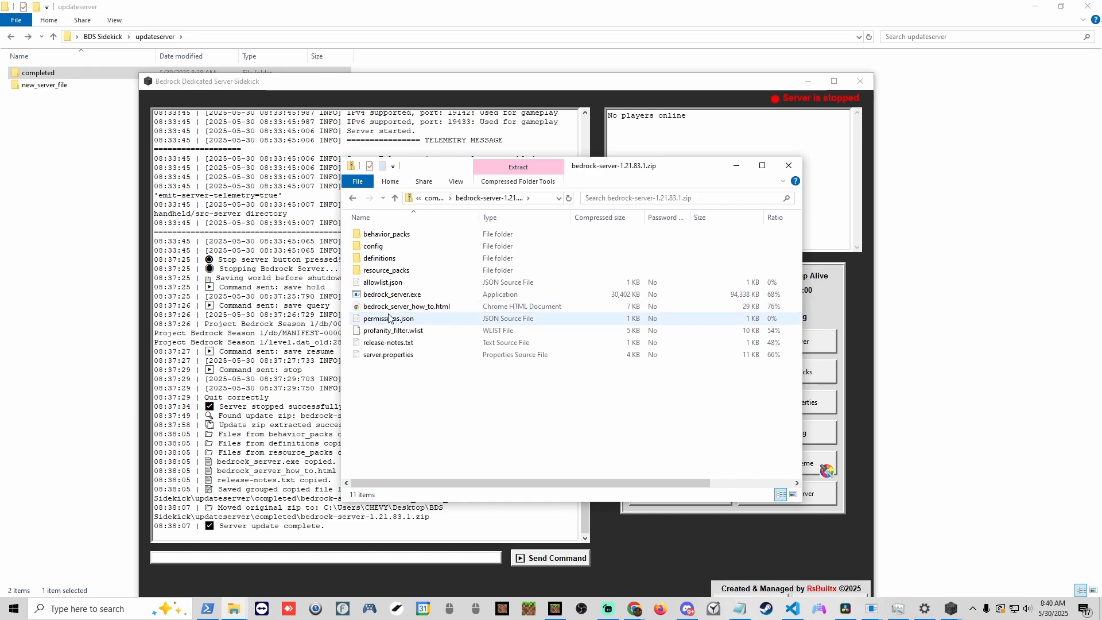
double_click(379, 234)
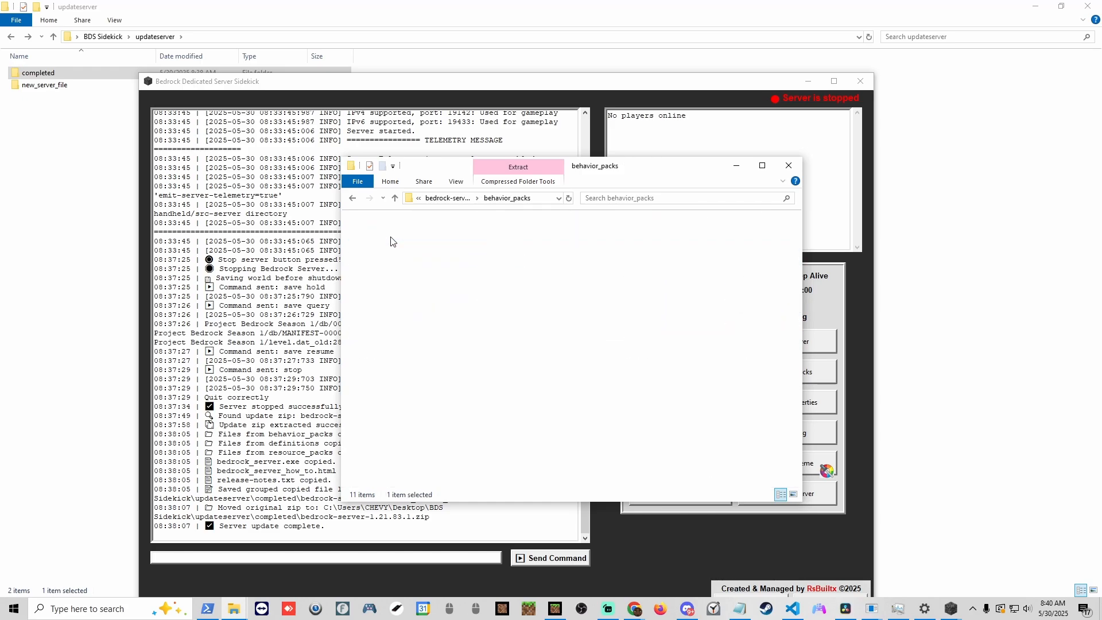
left_click(352, 198)
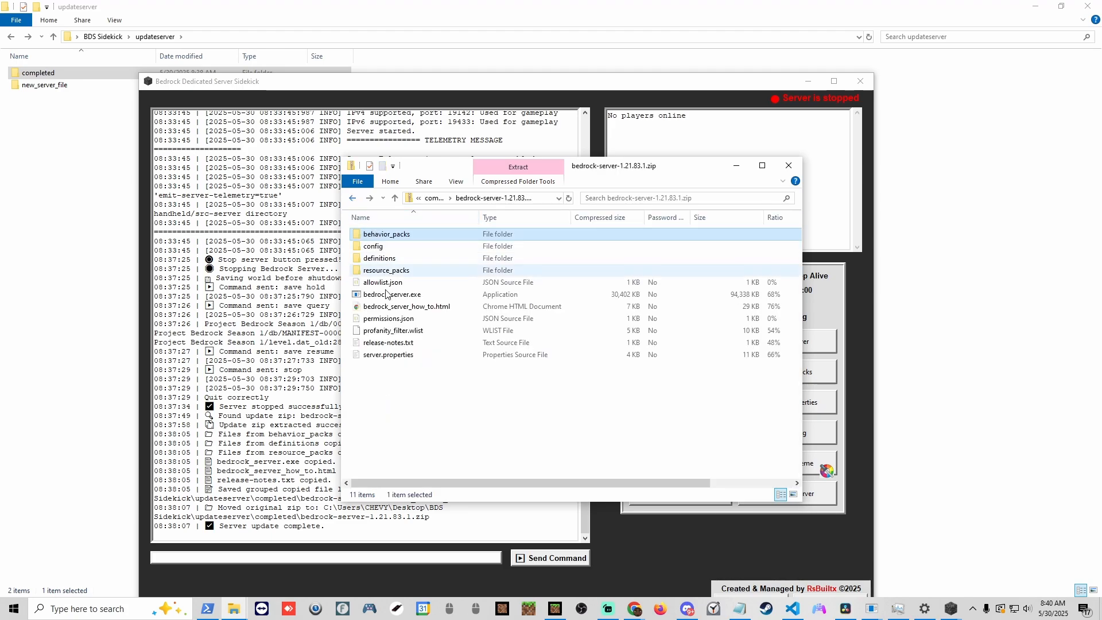
left_click(352, 198)
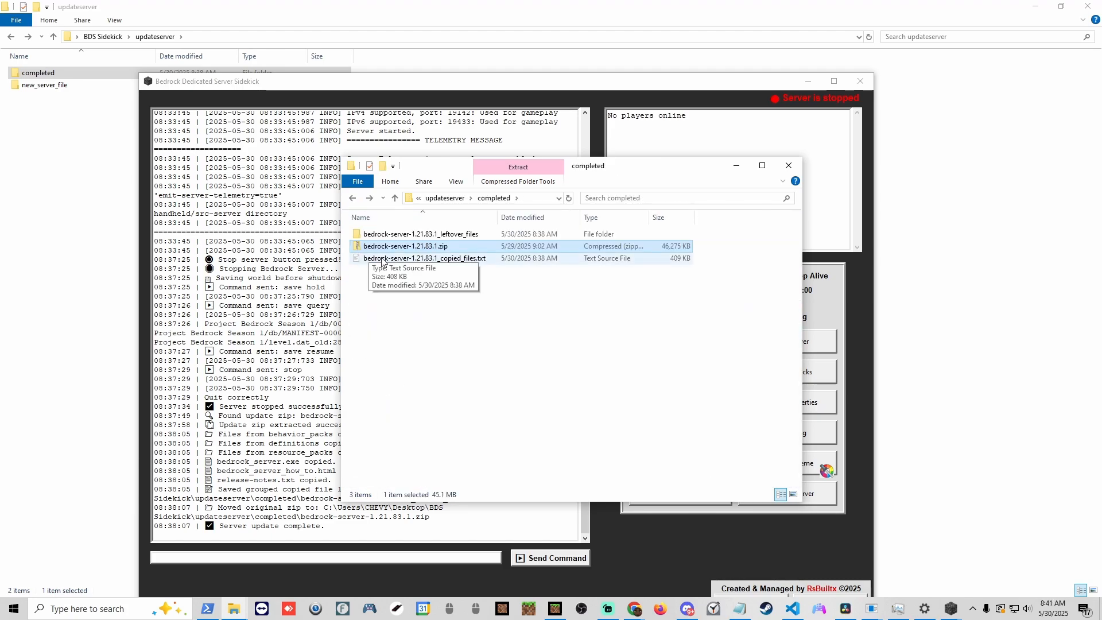
Step: Review bedrock-server-1.21.83.1_copied_files.txt from end to start, highlight its behavior_packs heading, and close the file
double_click(382, 259)
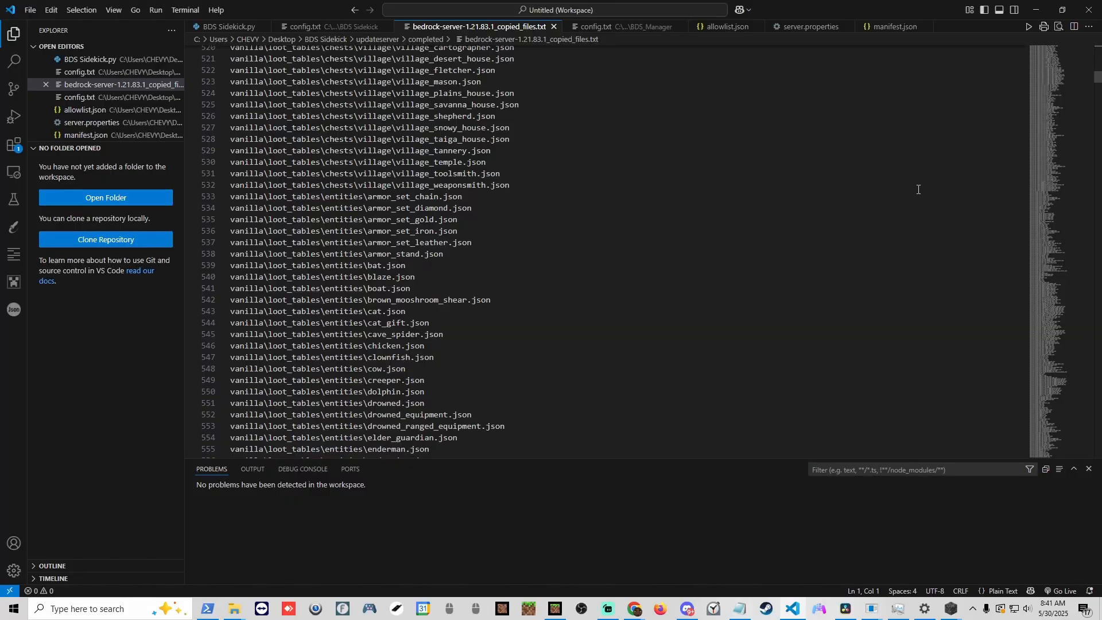
left_click_drag(1097, 76, 1085, 468)
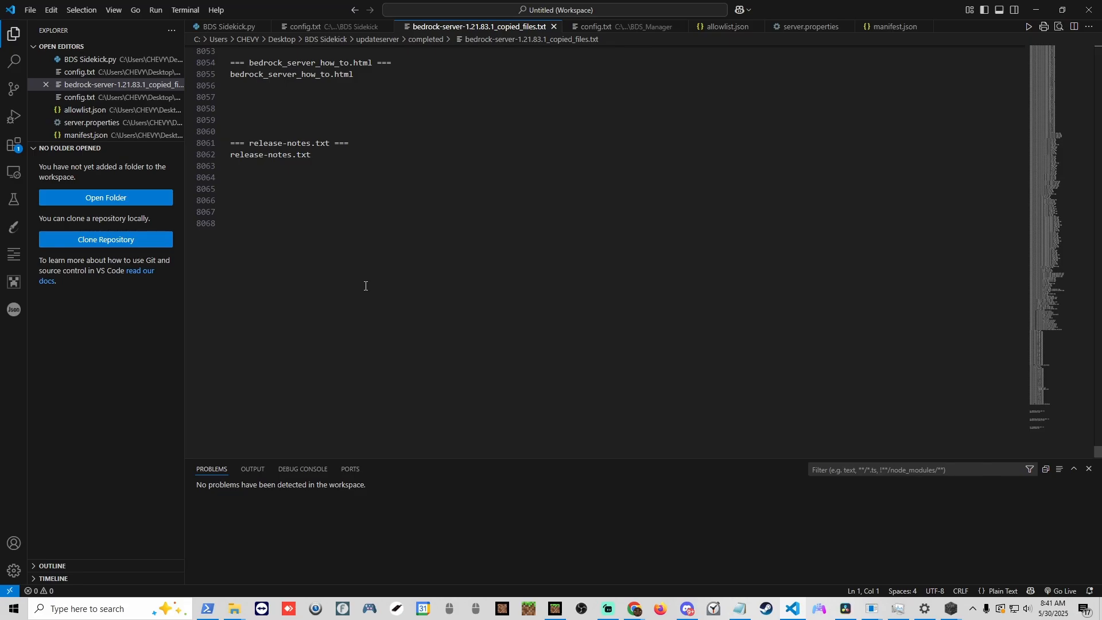
scroll(365, 270, "up", 9)
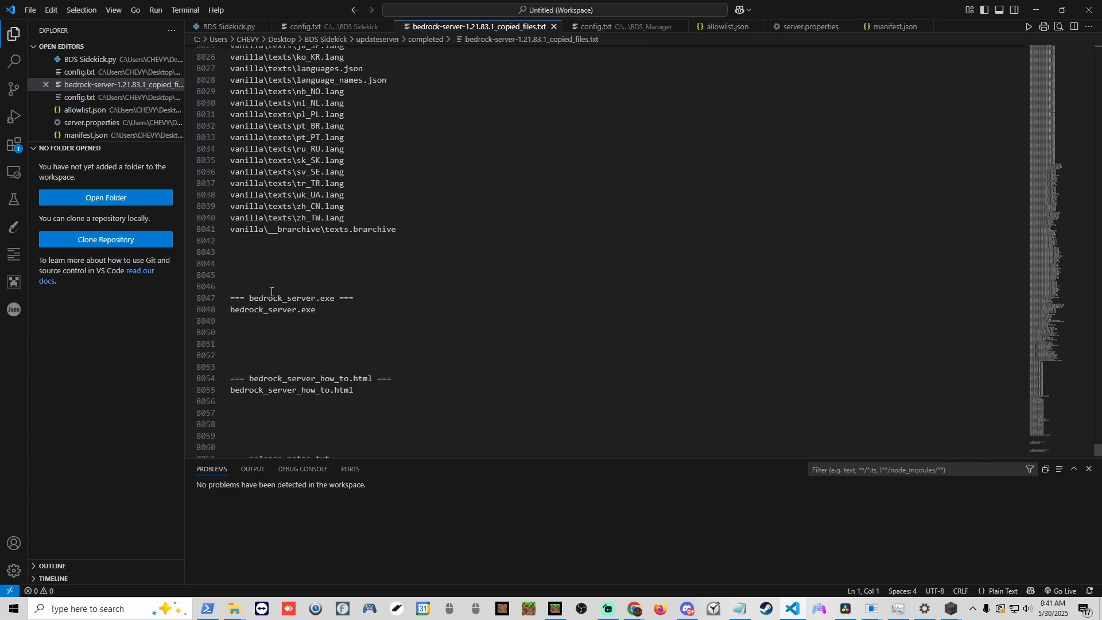
left_click_drag(1098, 450, 1097, 51)
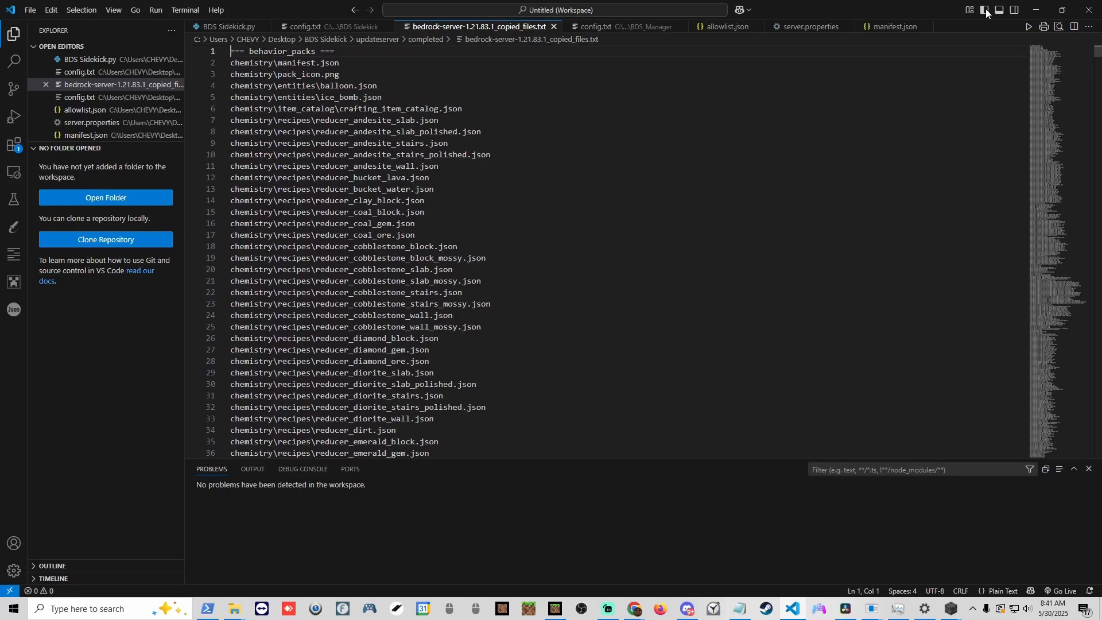
left_click_drag(382, 56, 231, 53)
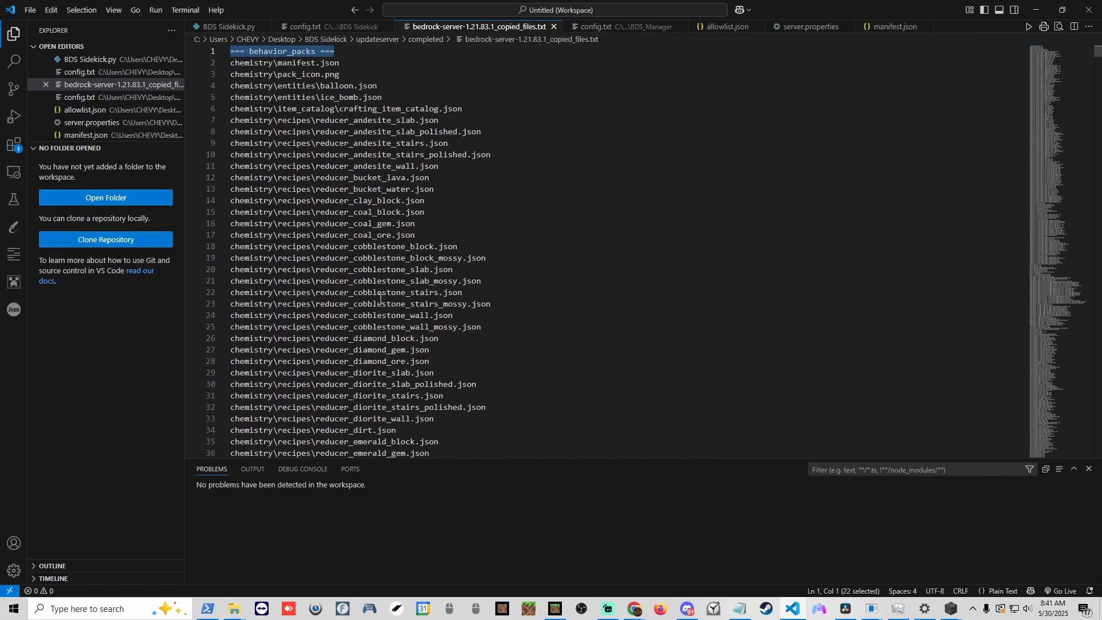
left_click(555, 27)
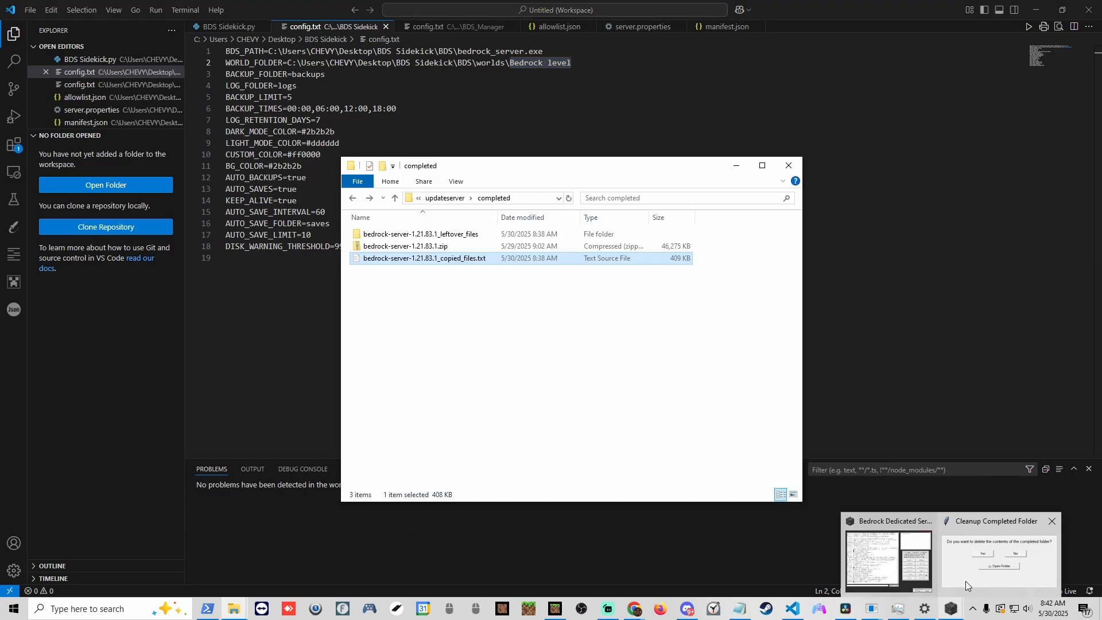
Step: Delete the contents of the completed folder through the cleanup prompt and go back to the updateserver folder
left_click(965, 580)
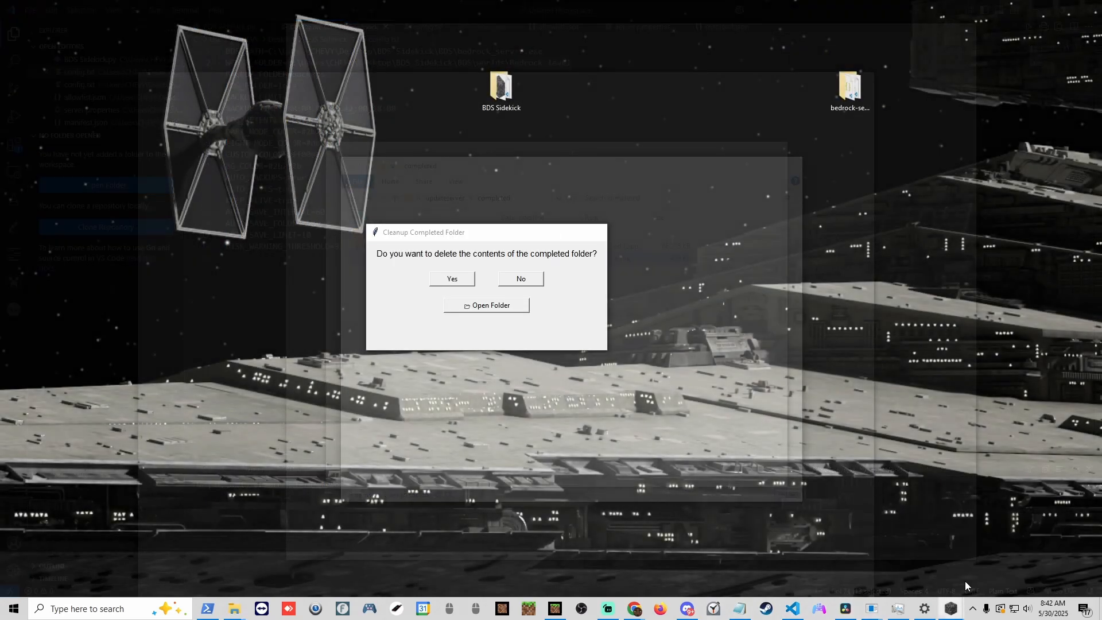
left_click(453, 278)
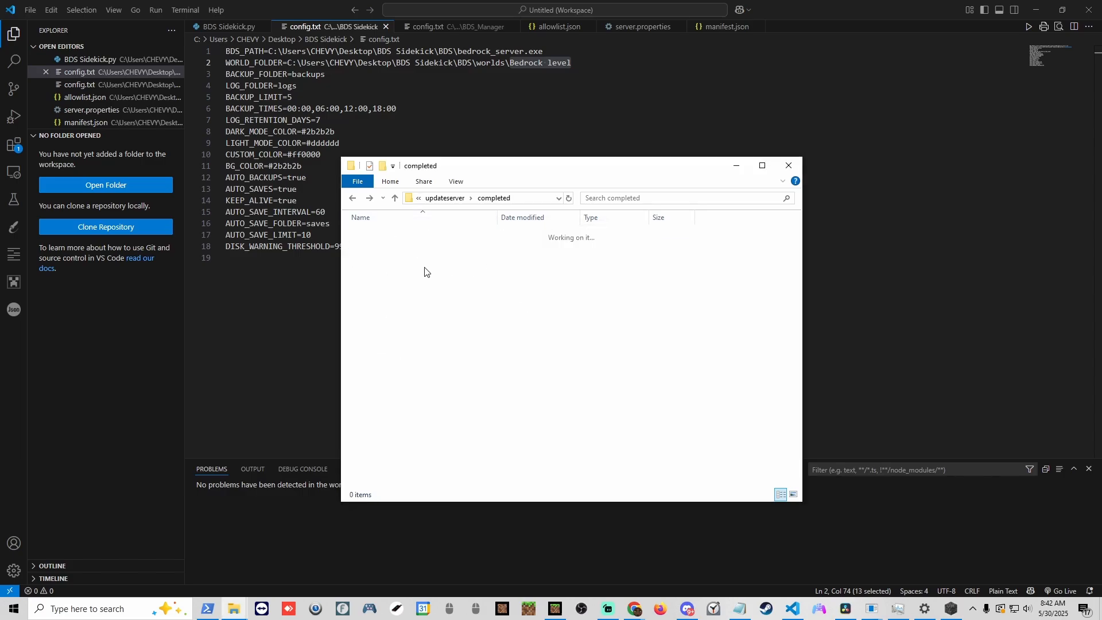
left_click(352, 199)
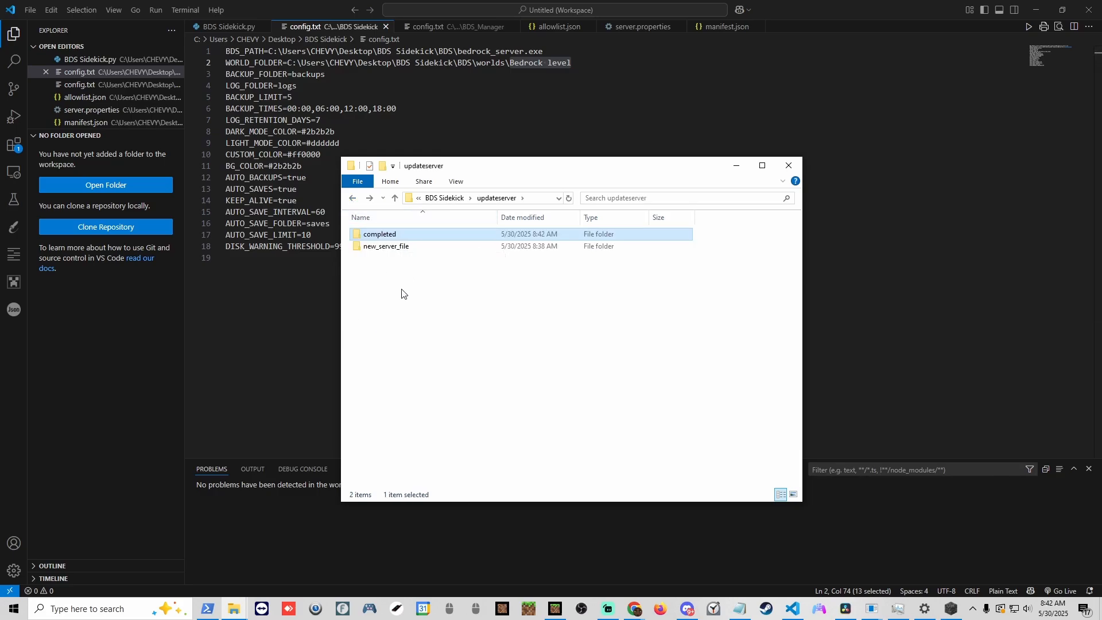
Step: Start the updated server in BDS Sidekick and highlight its version number in the console log
left_click(951, 608)
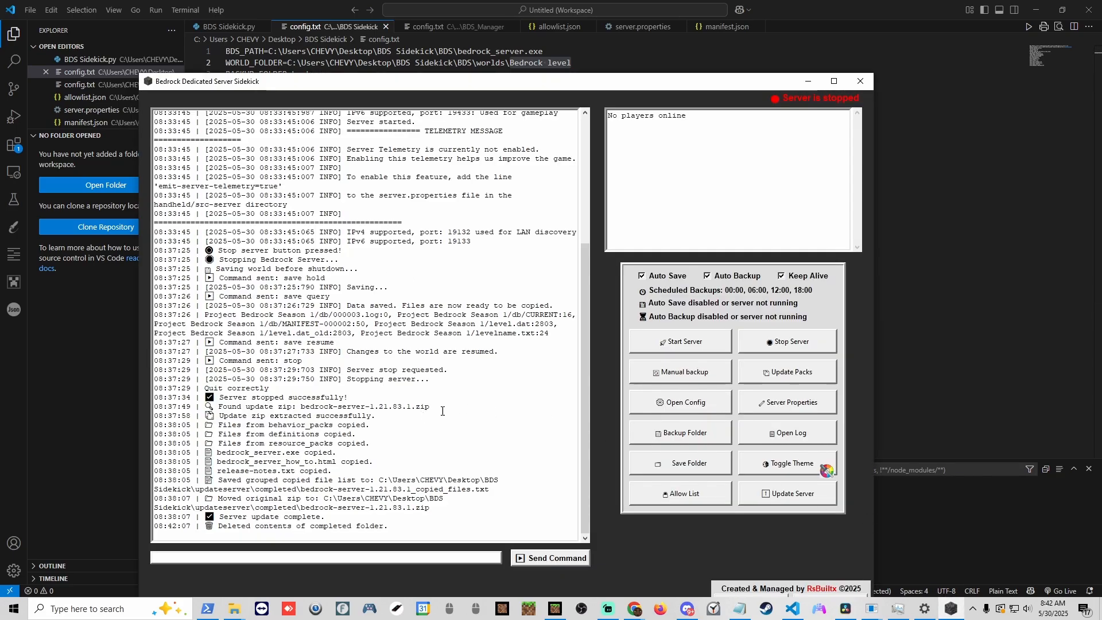
left_click(672, 343)
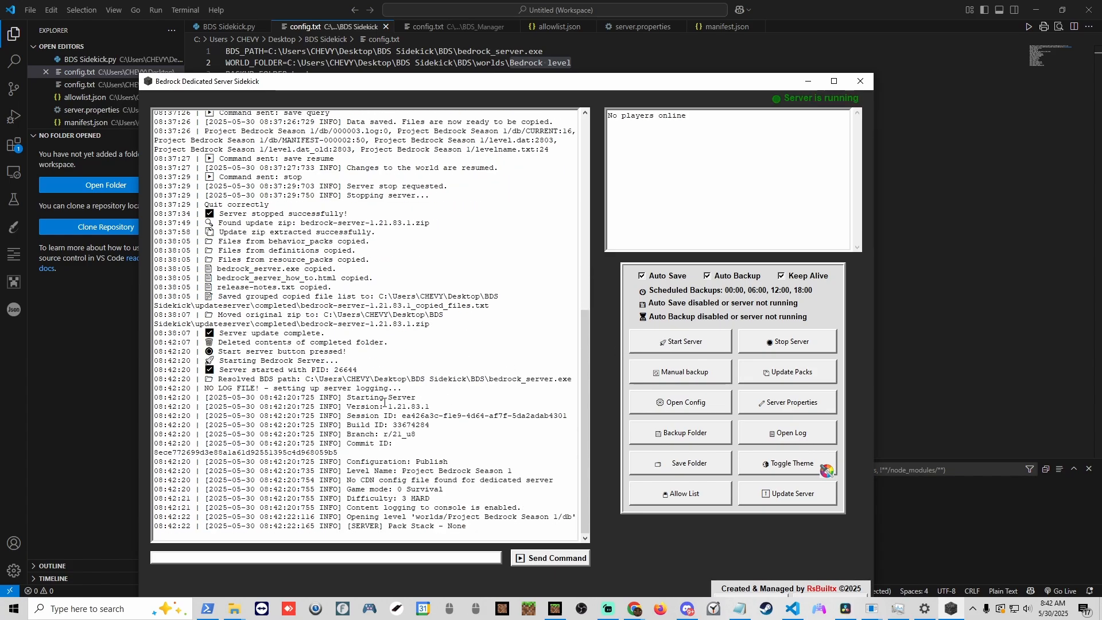
left_click_drag(389, 406, 430, 406)
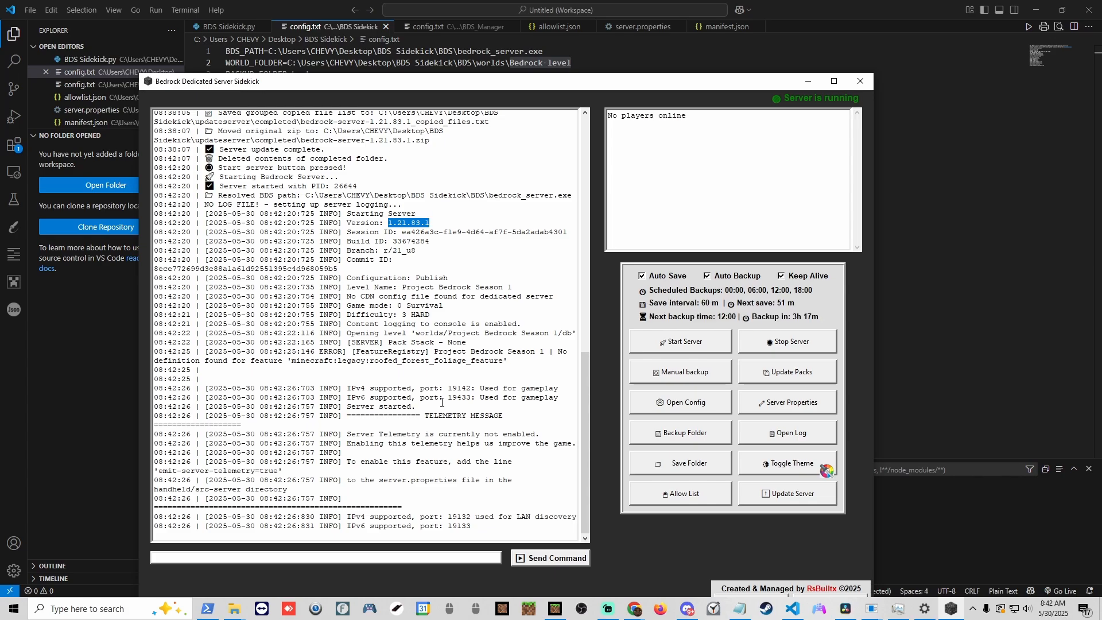
Step: Join the test server in Minecraft and arrange the game and BDS Sidekick windows side by side
left_click(555, 608)
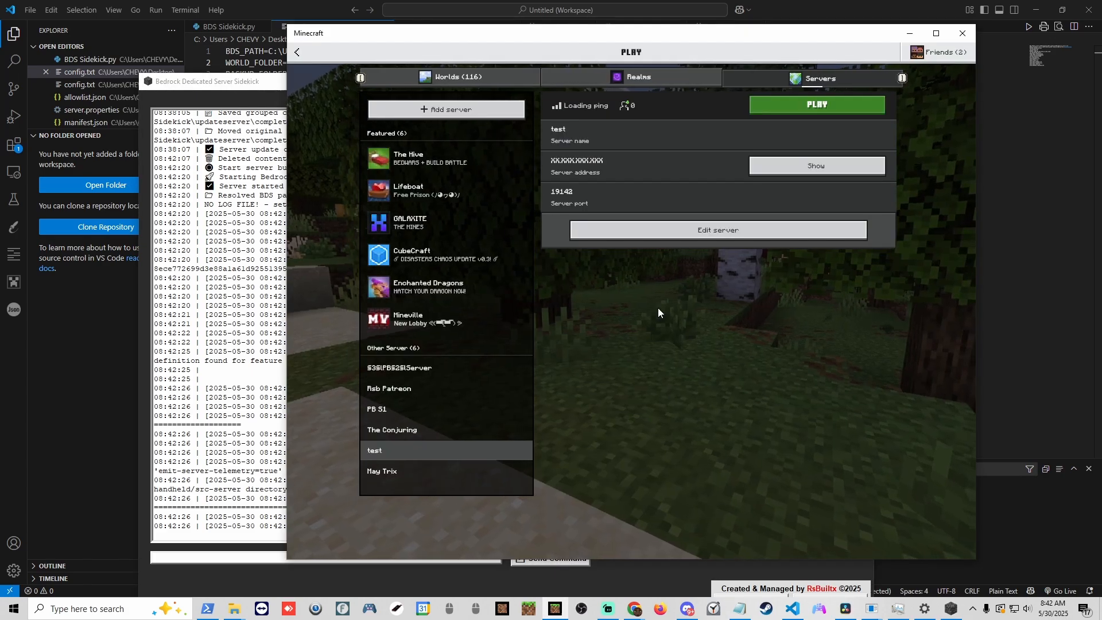
left_click(801, 106)
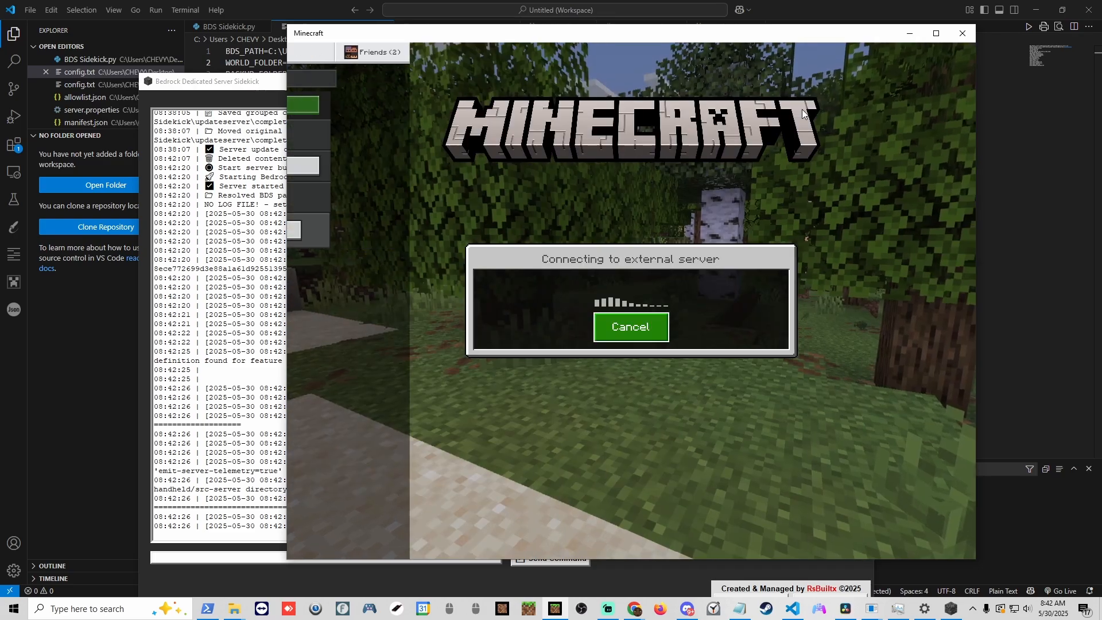
left_click(262, 84)
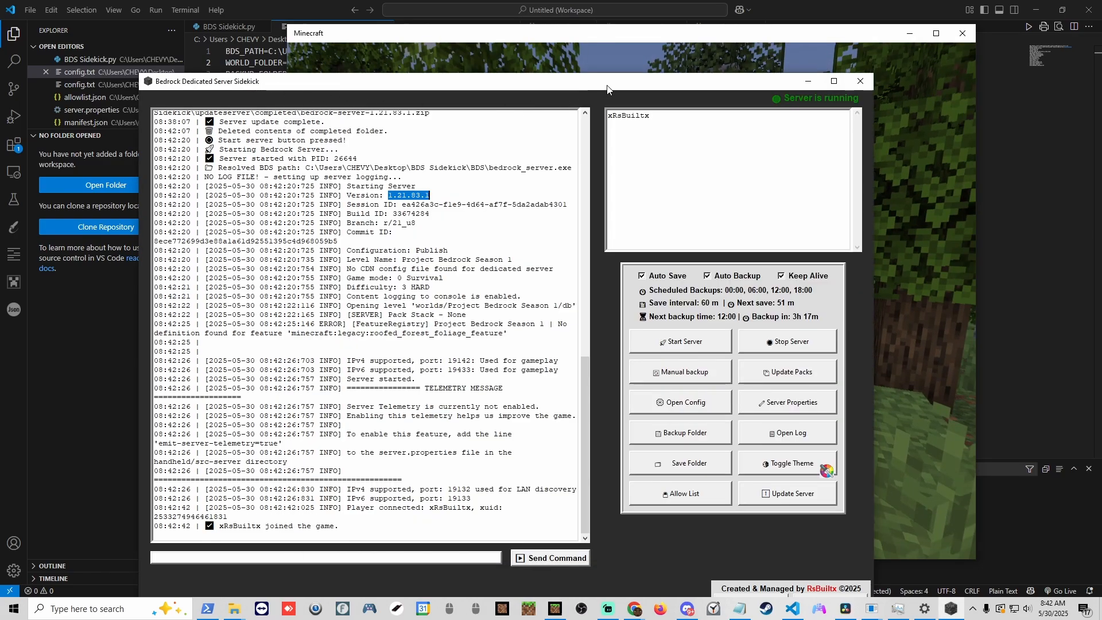
left_click_drag(607, 89, 492, 78)
left_click_drag(574, 38, 908, 84)
left_click(512, 113)
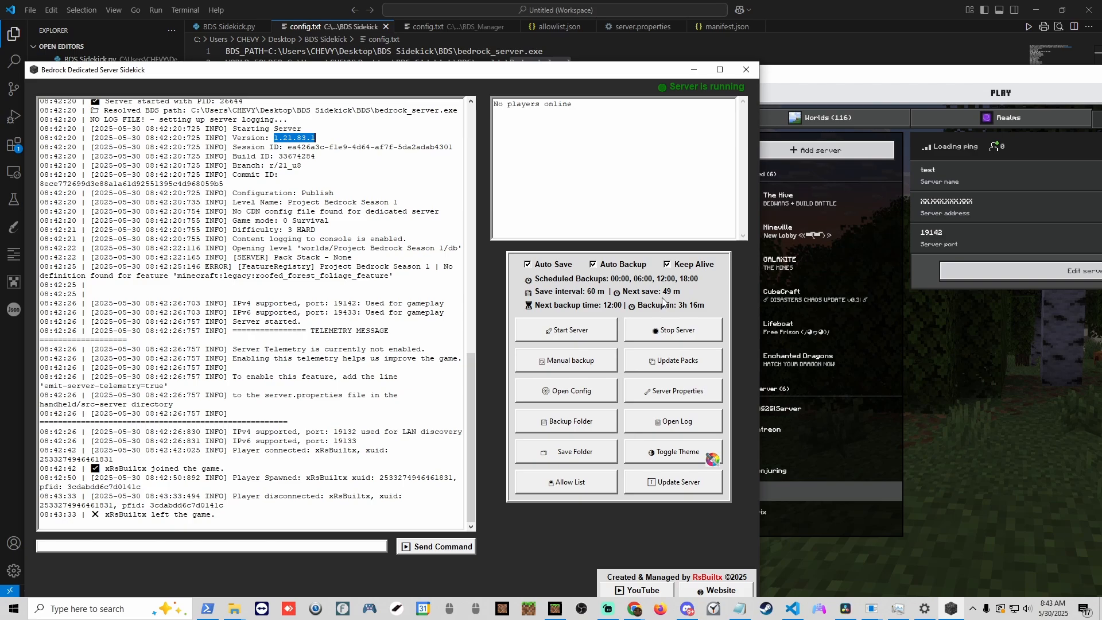
Step: Stop the running server and close BDS Sidekick
left_click(662, 331)
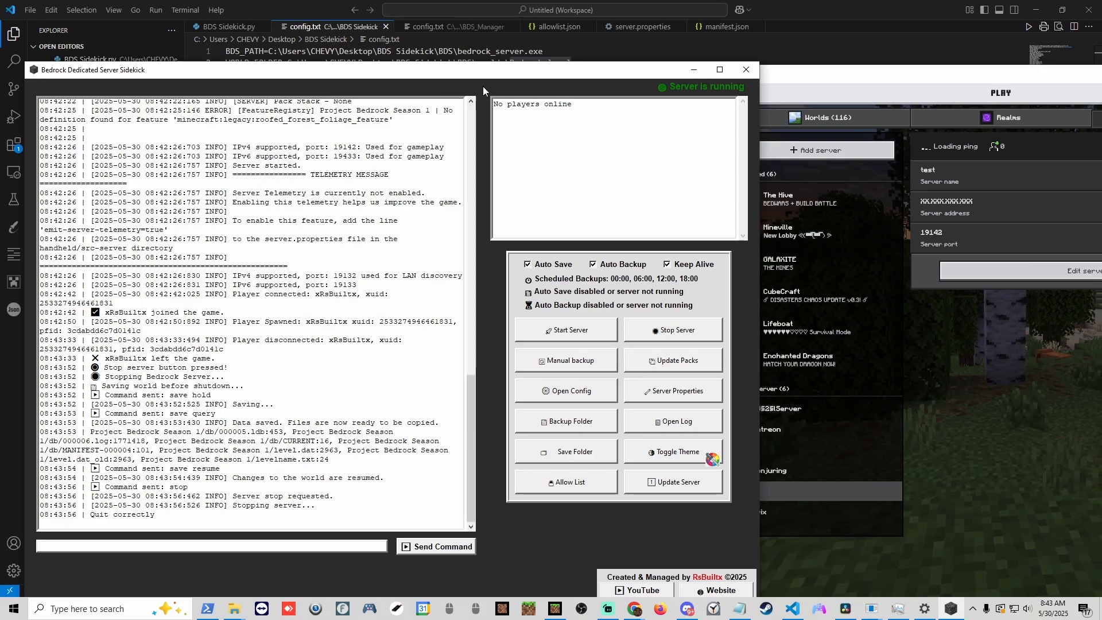
left_click_drag(483, 69, 628, 34)
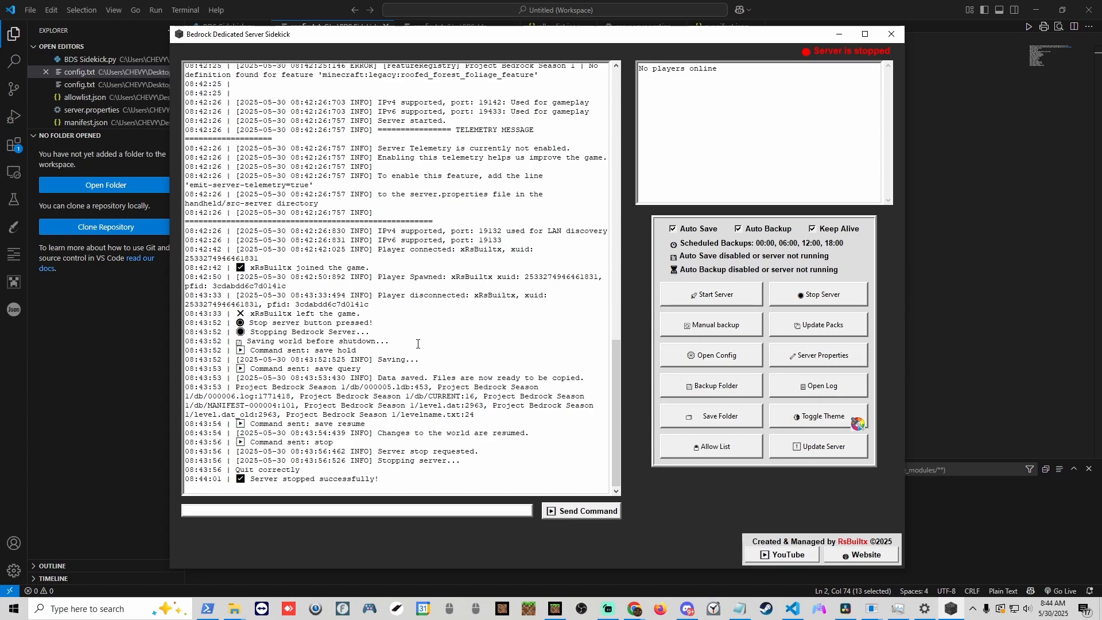
left_click(890, 33)
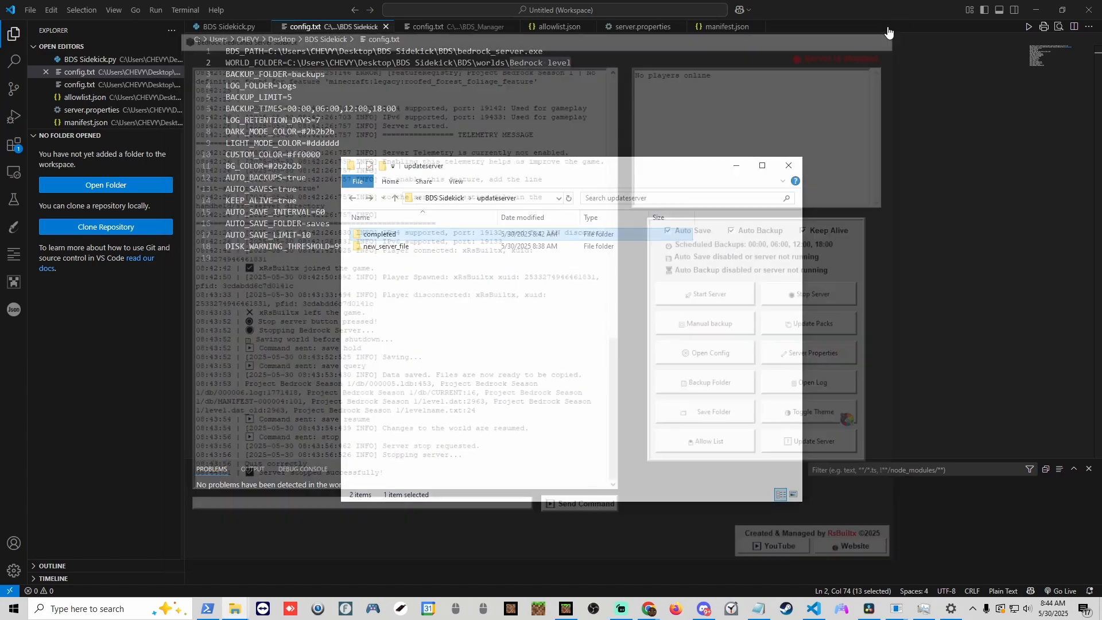
Step: Switch to PowerShell and run python "BDS Sidekick.py" from the BDS_Manager folder, moving its window into view
left_click(208, 608)
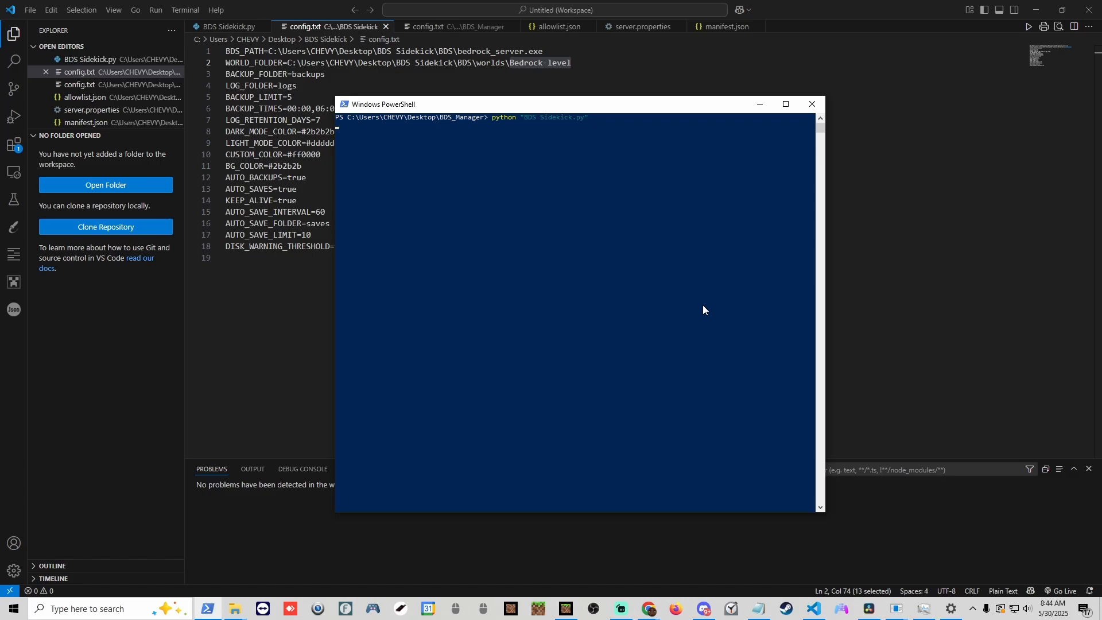
key("Return")
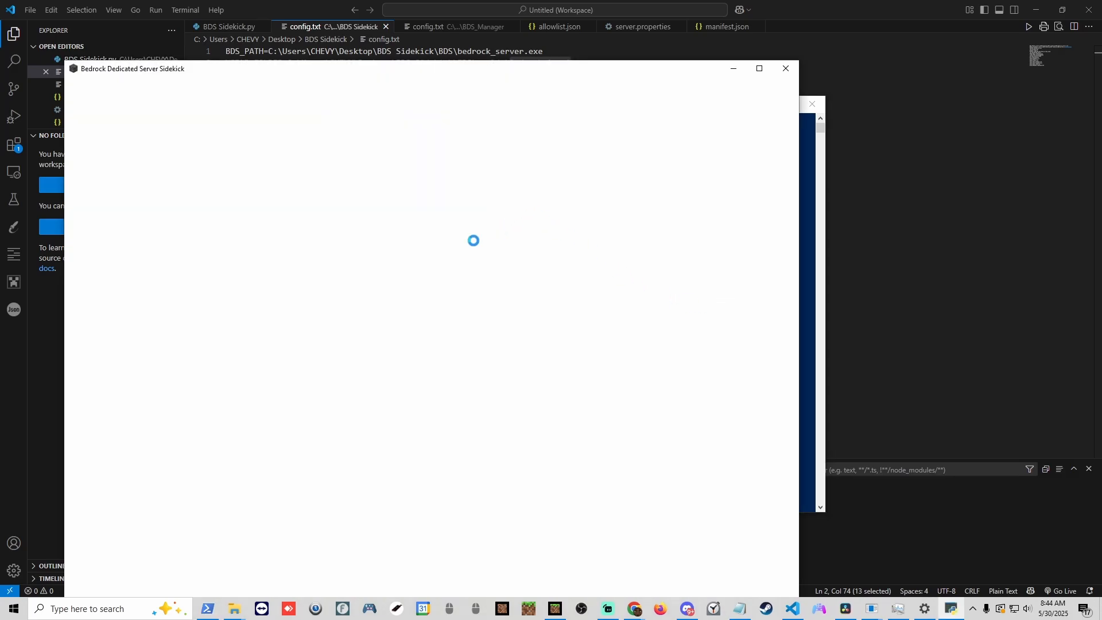
left_click_drag(523, 68, 580, 27)
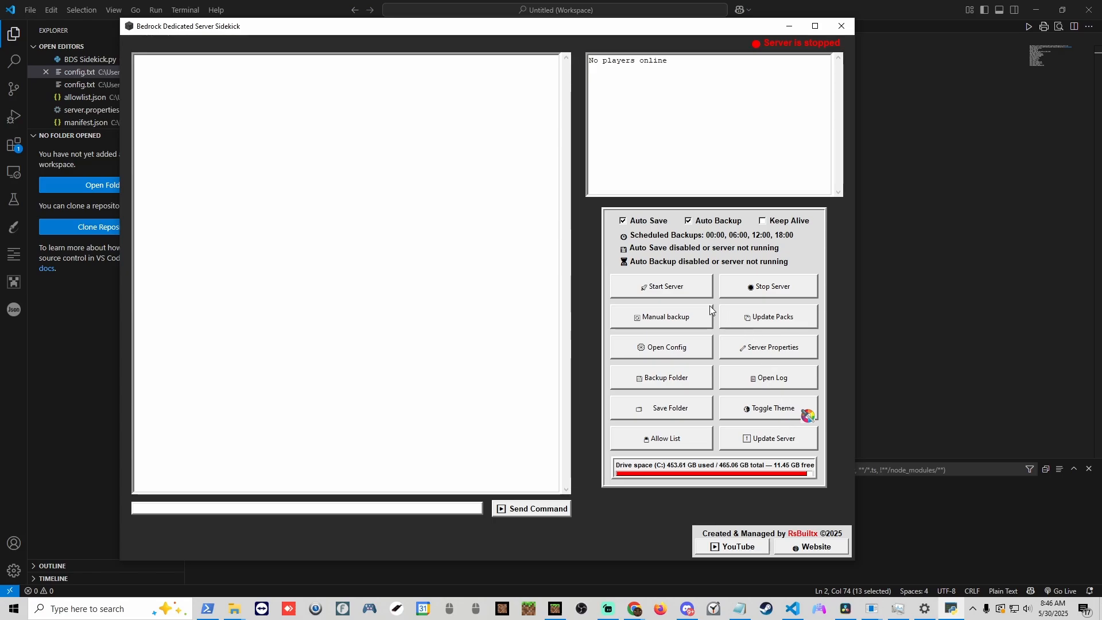
Step: Open the BDS_Manager config and examine the FULL_DRIVE_WARNING, DRIVE_WARNING_IN_GAME and DISK_WARNING_THRESHOLD settings
left_click(672, 352)
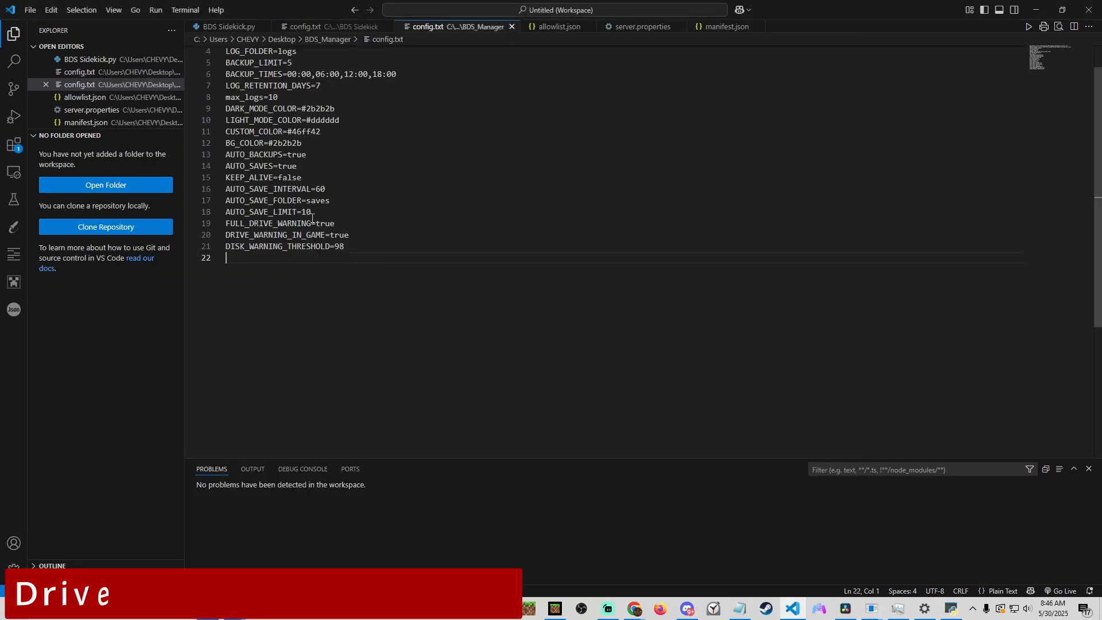
left_click_drag(336, 224, 203, 221)
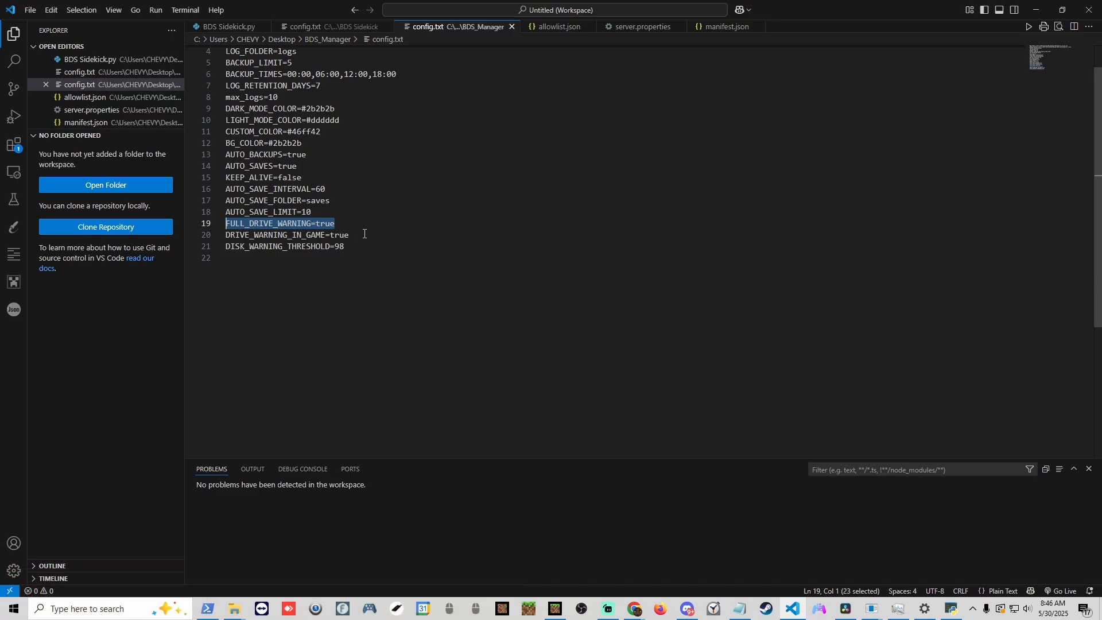
left_click_drag(350, 235, 202, 242)
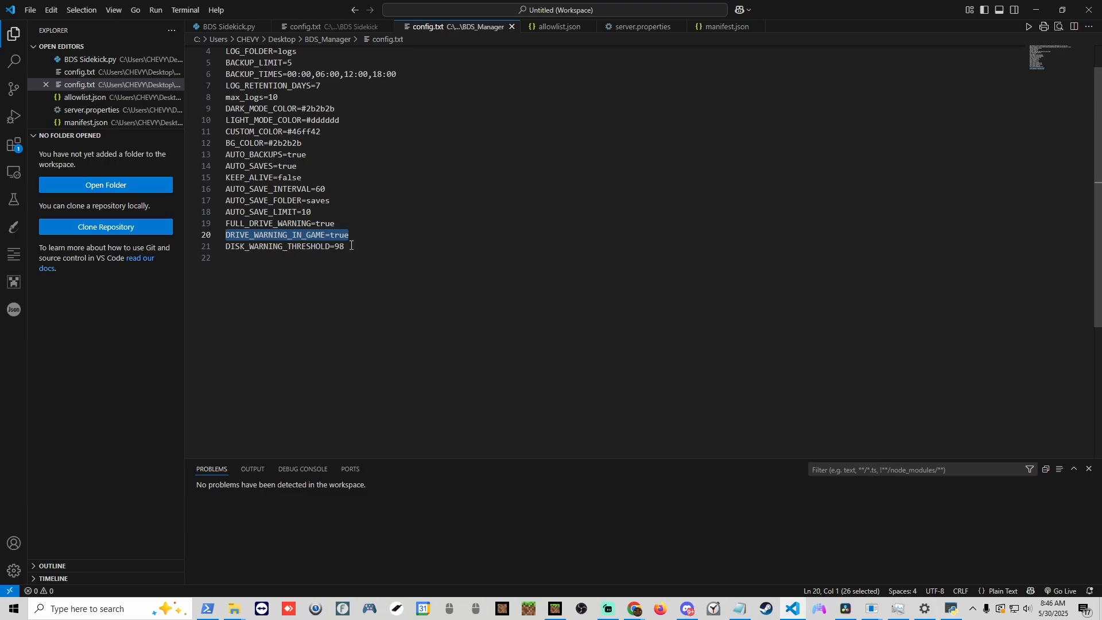
left_click_drag(337, 247, 340, 246)
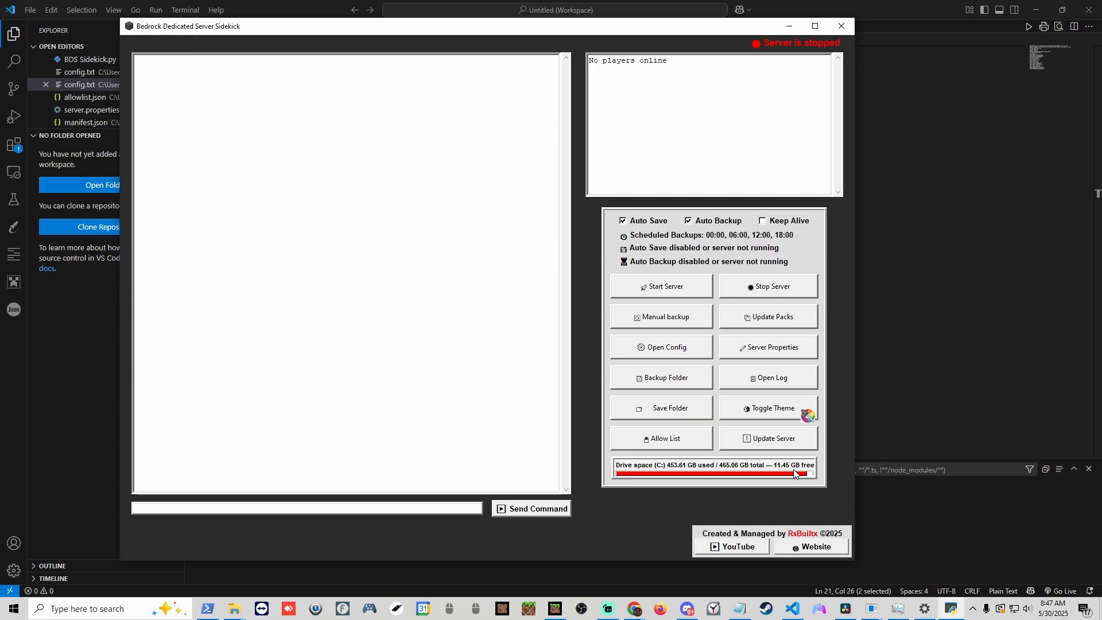
Step: Start the BDS_Manager server and return to its config.txt in the code editor
left_click(667, 295)
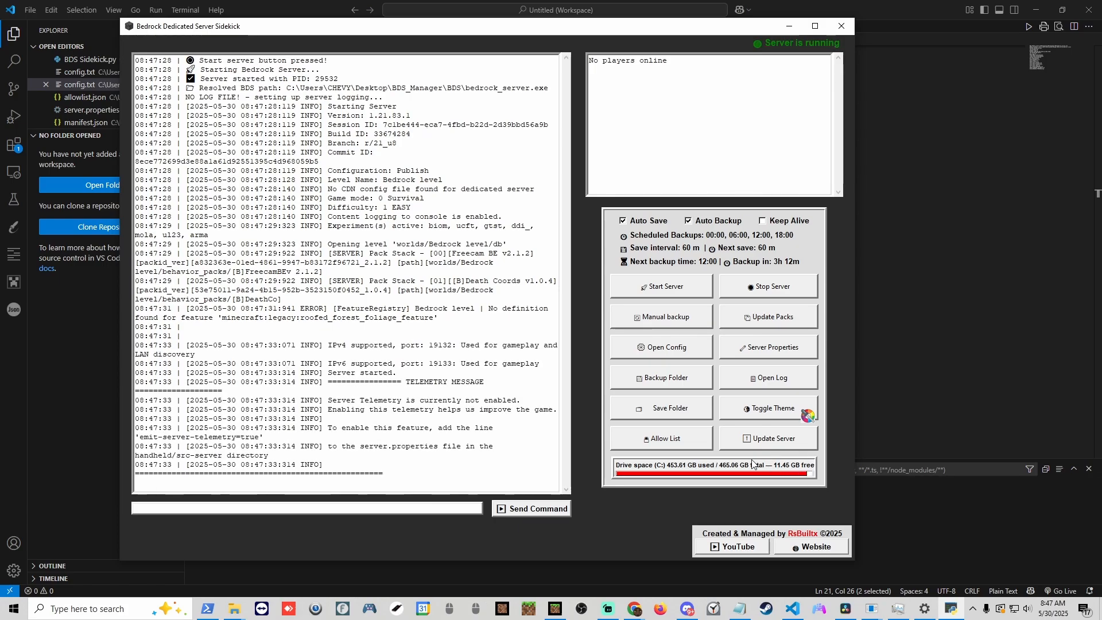
left_click(912, 246)
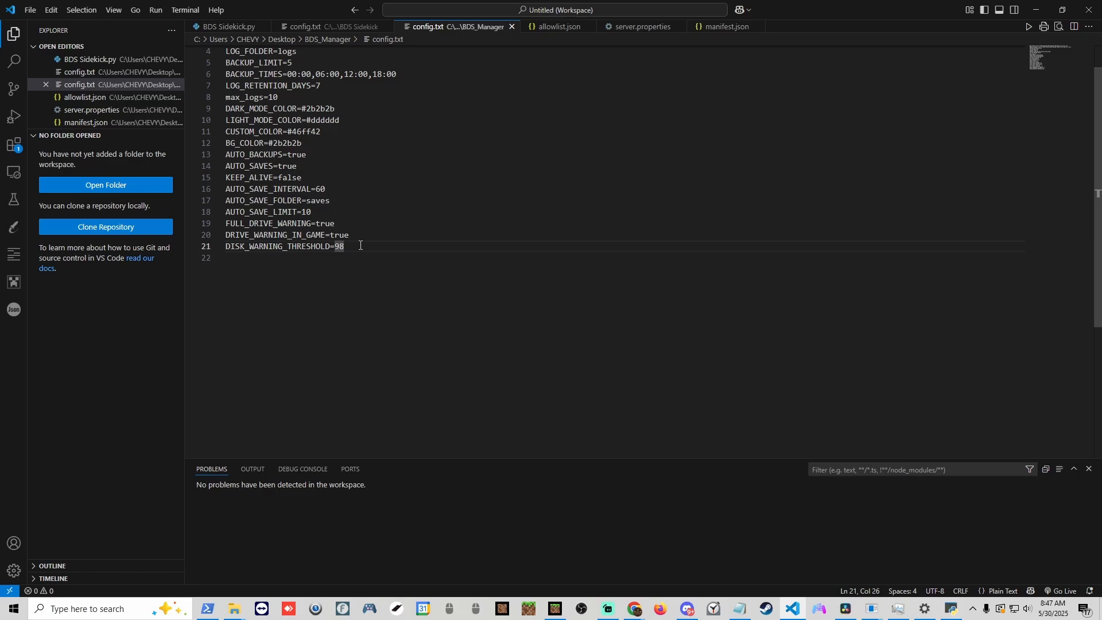
Step: Set DISK_WARNING_THRESHOLD to 90 in the BDS_Manager config.txt and stop the running server
key("BackSpace")
type("0")
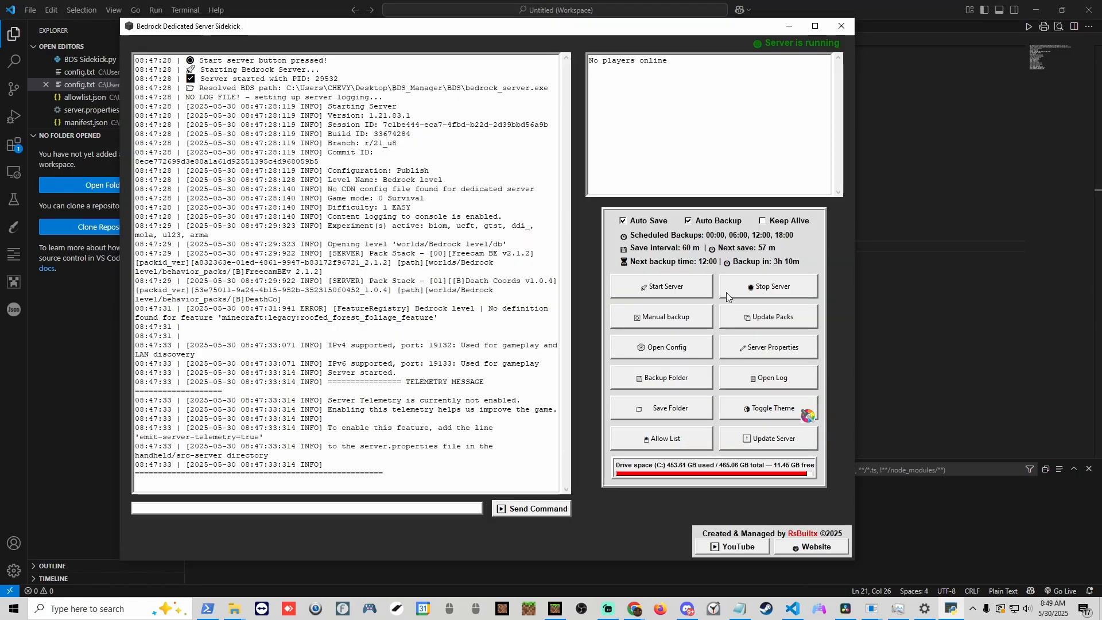
left_click(743, 290)
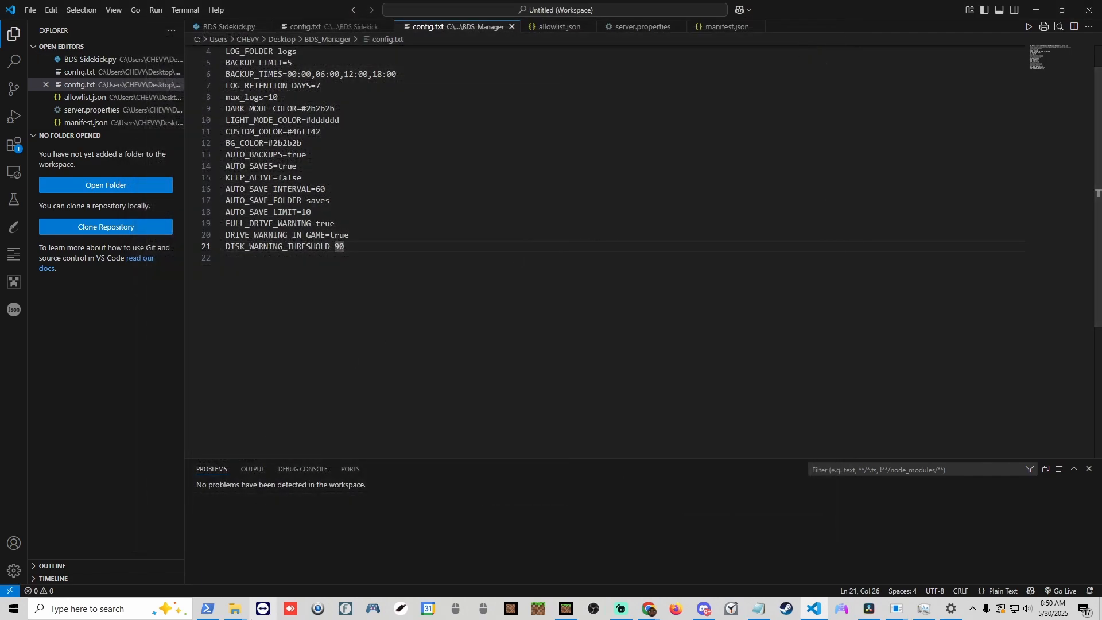
Step: Relaunch python "BDS Sidekick.py" from PowerShell, move its window clear of the low disk space warning and dismiss the warning
left_click(208, 608)
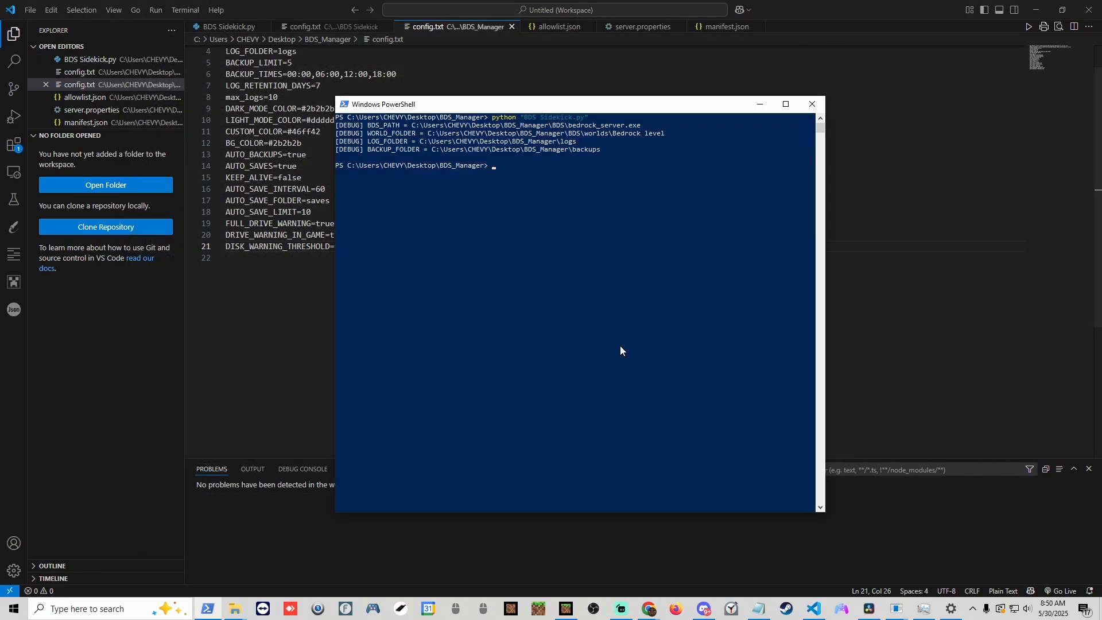
key("Up")
key("Return")
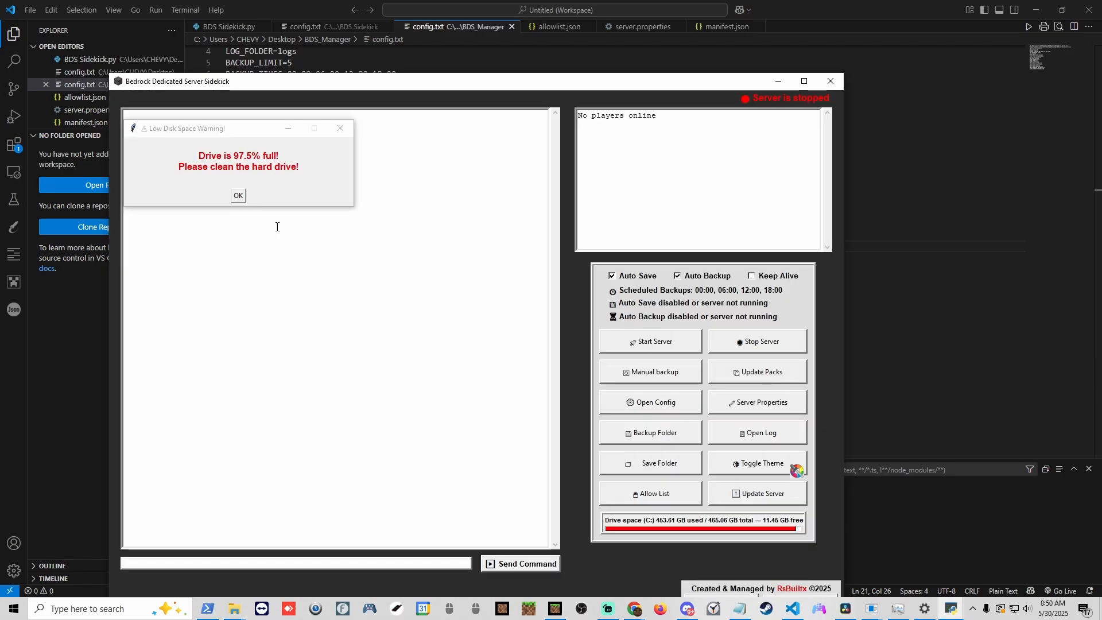
left_click_drag(461, 83, 571, 41)
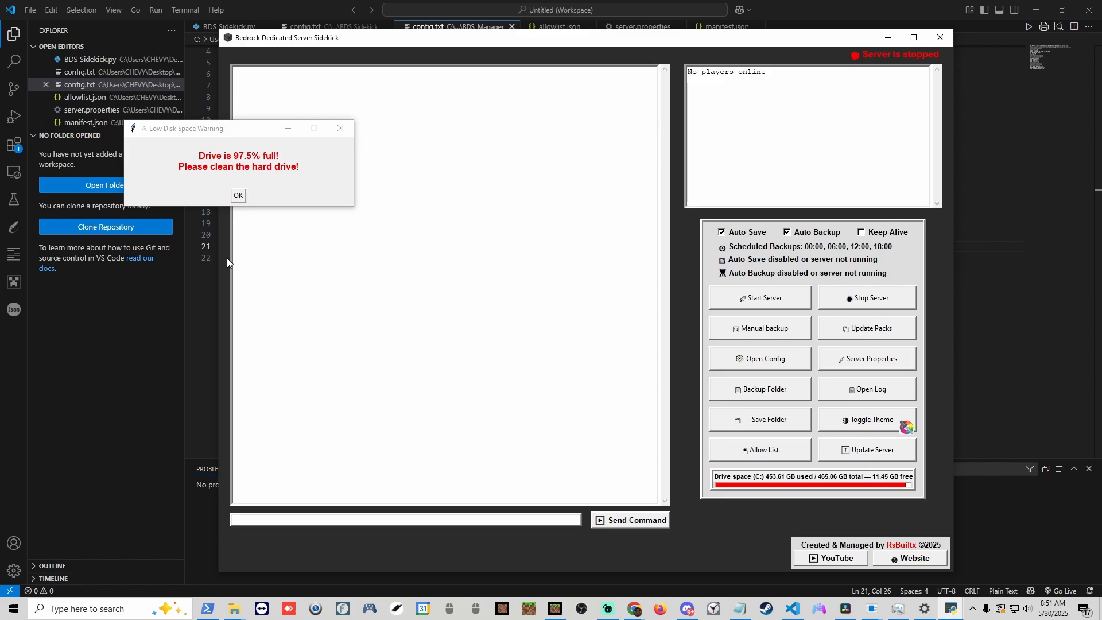
left_click(239, 197)
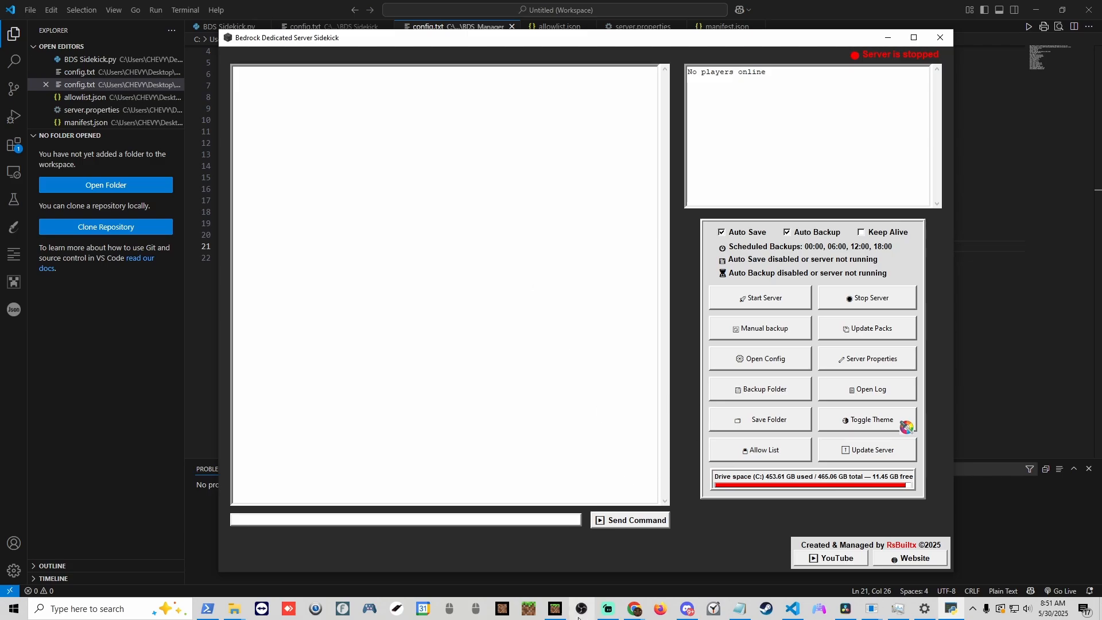
Step: Bring up the Worlds list in Minecraft and start the Bedrock server from BDS Sidekick
left_click_drag(882, 73, 523, 24)
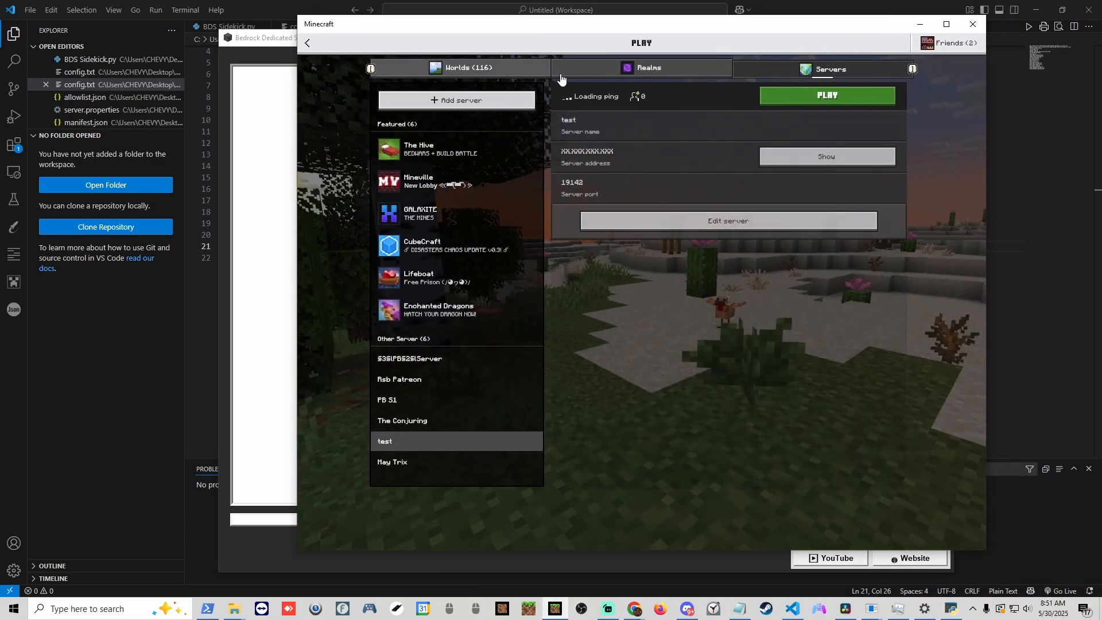
left_click(837, 99)
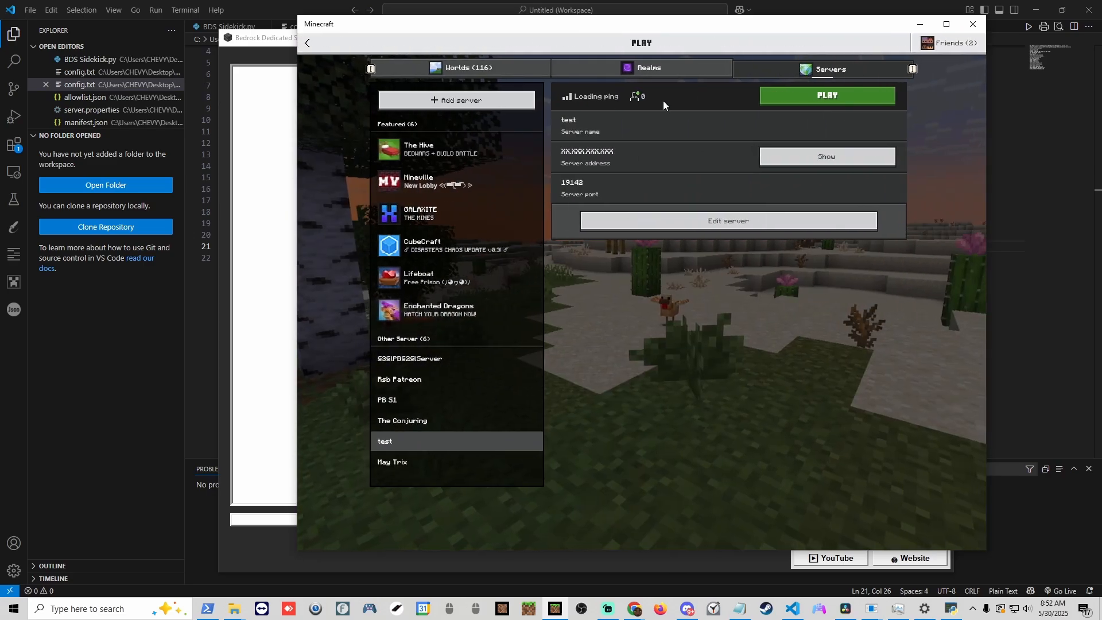
left_click(473, 69)
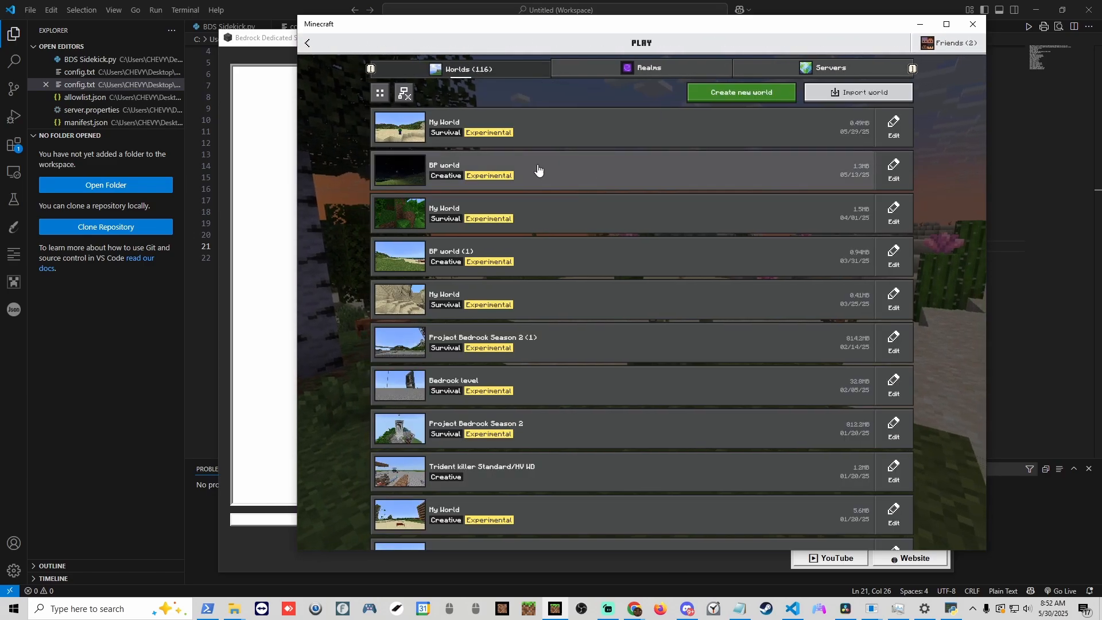
key("alt+Tab")
left_click(744, 298)
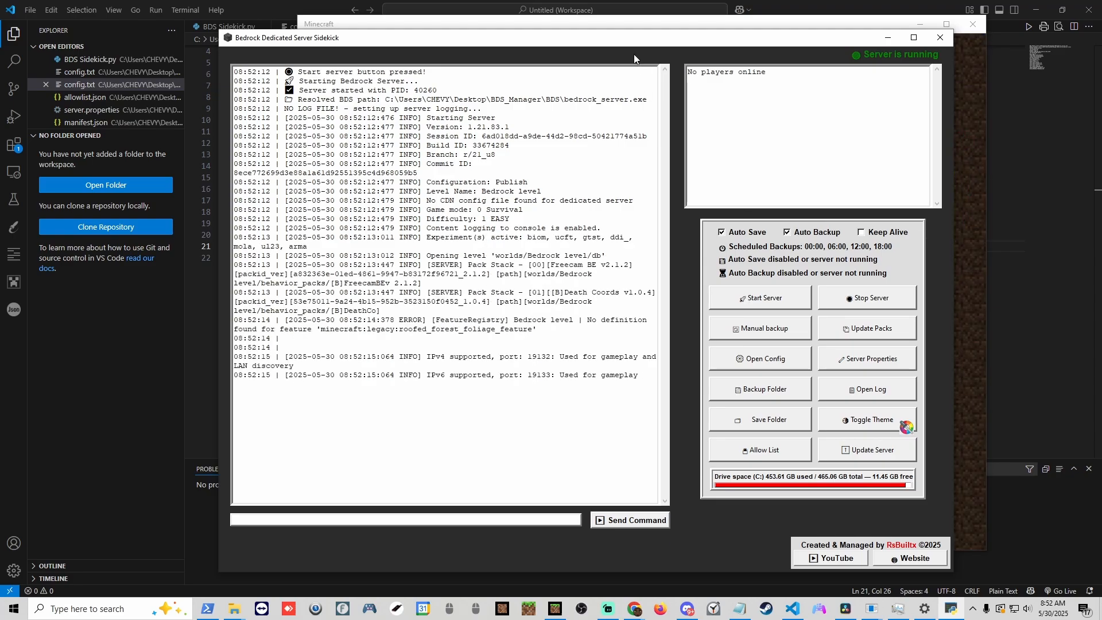
Step: Return to Minecraft, join the Project Bedrock Season 2 dedicated server LAN world and reposition the game window
left_click(634, 26)
left_click(632, 431)
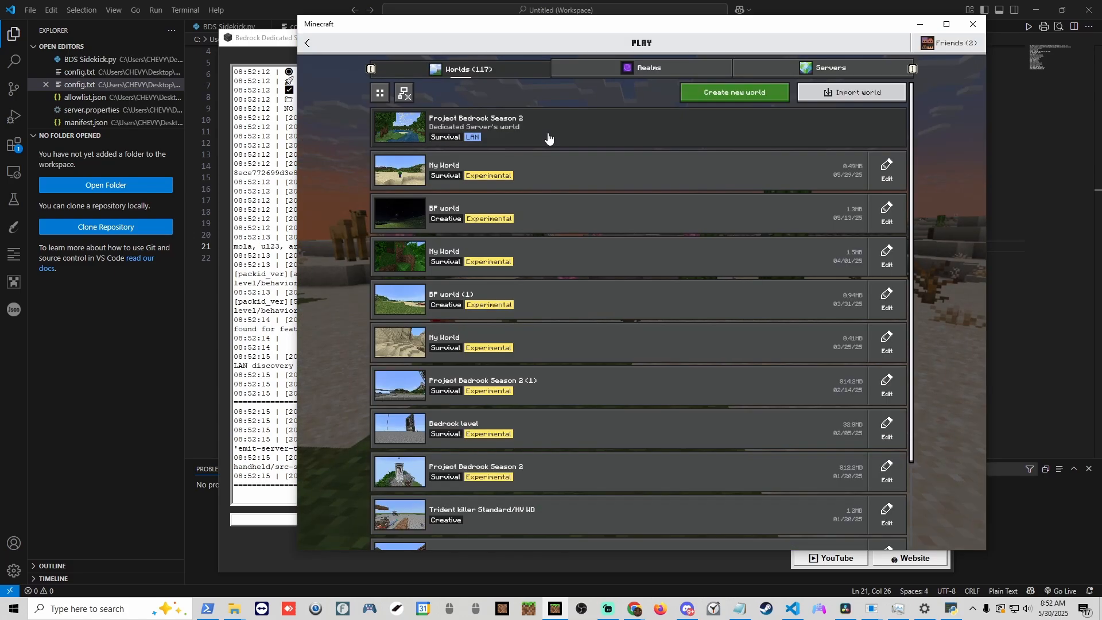
left_click(547, 132)
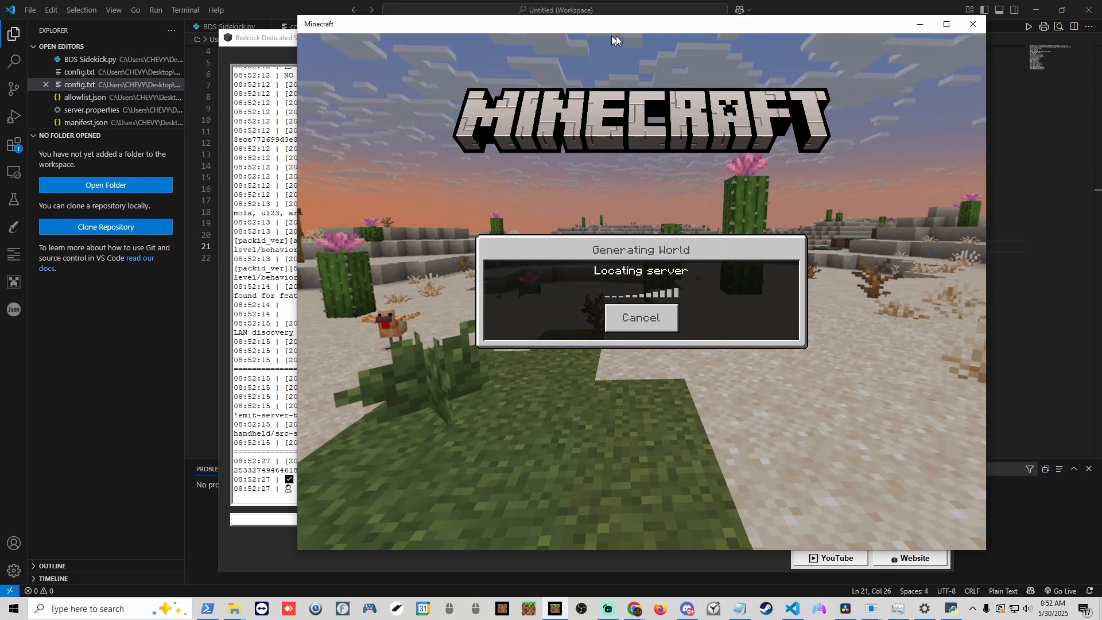
left_click_drag(569, 31, 593, 37)
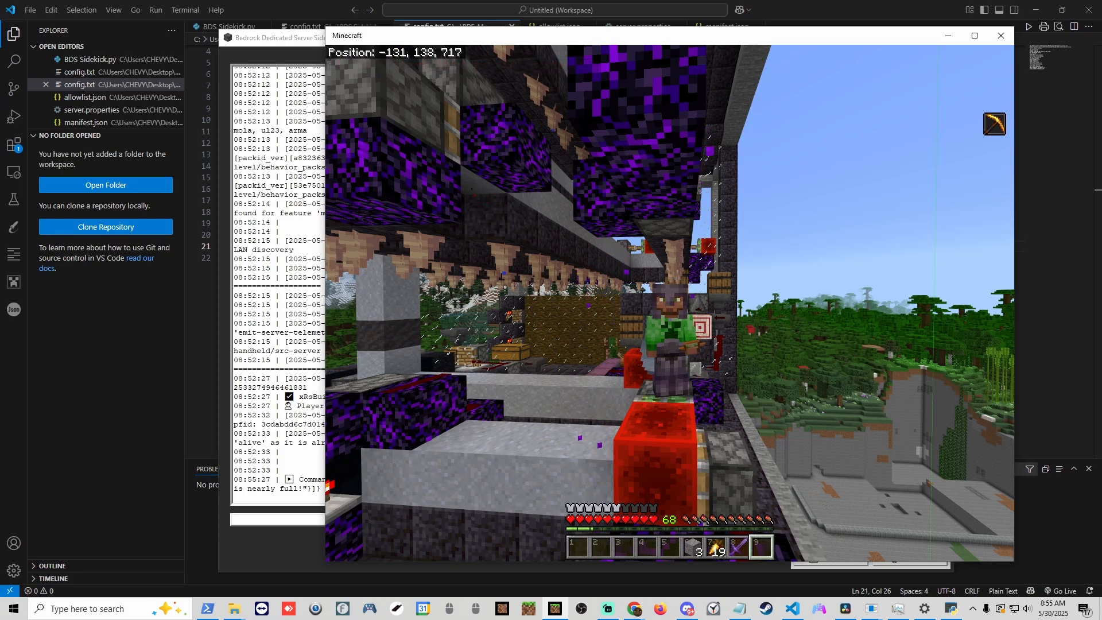
Step: Pause the game and examine the player spawn and drive space warning entries in the BDS Sidekick server log
key("Escape")
left_click(298, 451)
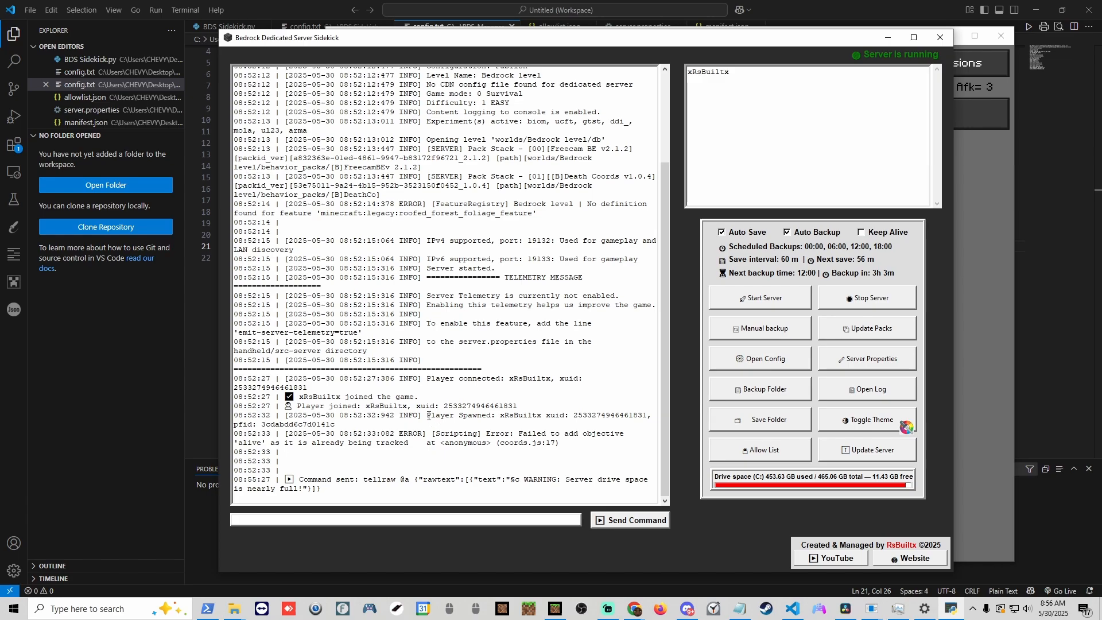
left_click_drag(426, 415, 527, 419)
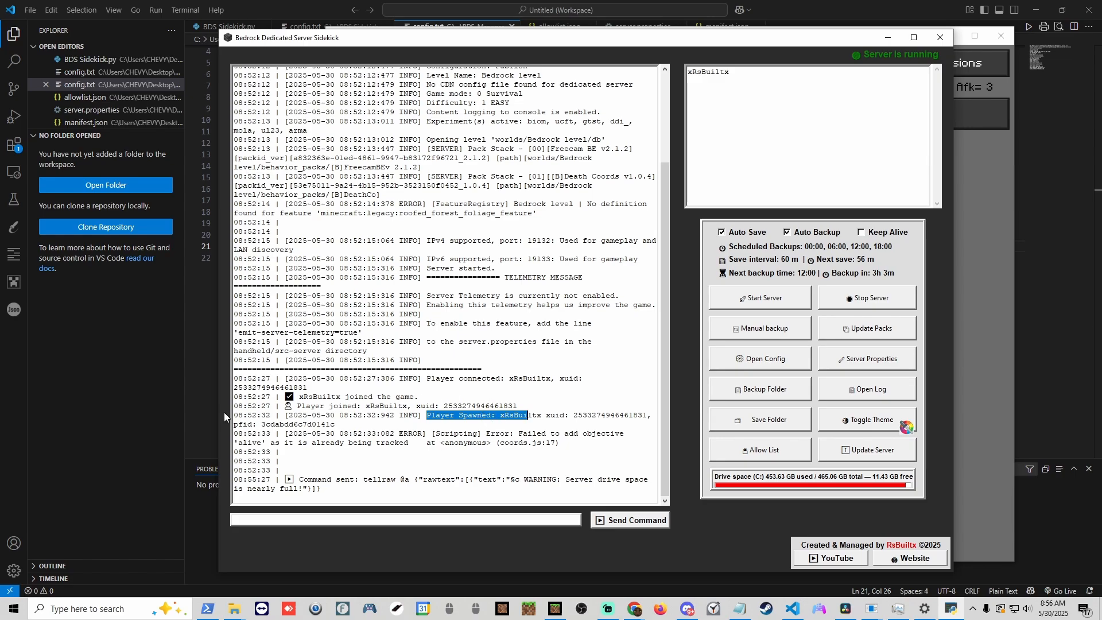
Step: Review the FULL_DRIVE_WARNING and DRIVE_WARNING_IN_GAME settings in config.txt and return to BDS Sidekick
left_click(197, 413)
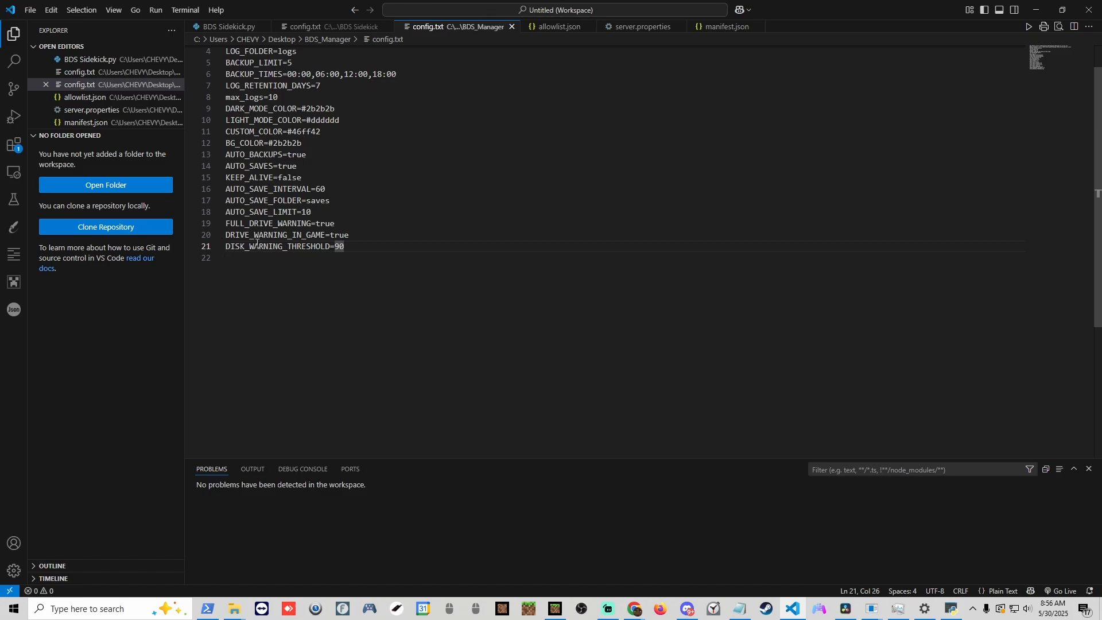
left_click_drag(312, 223, 336, 224)
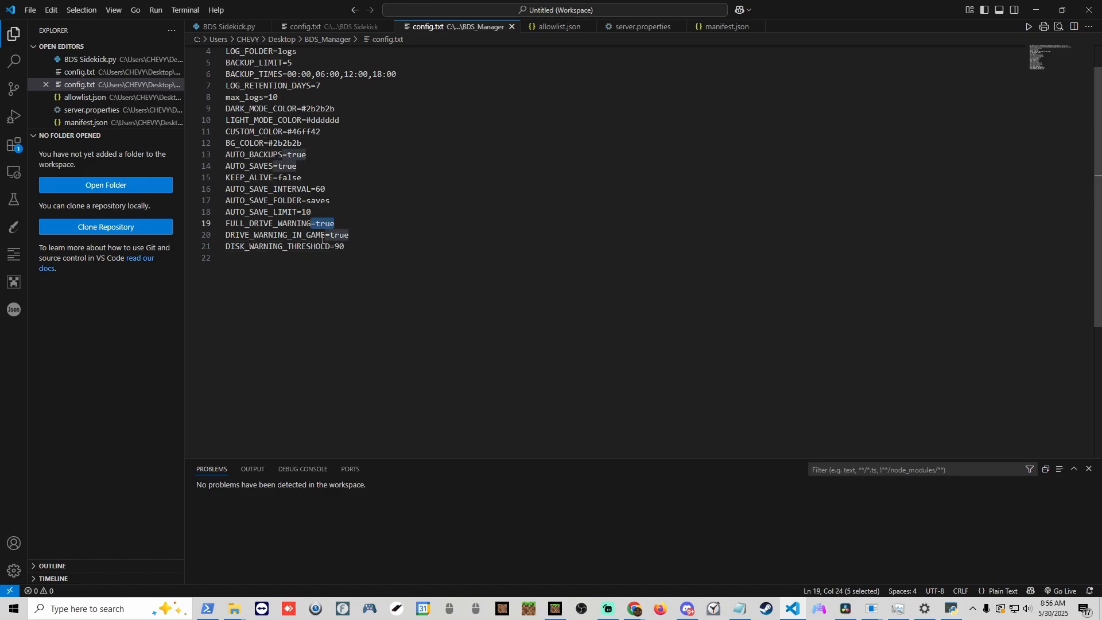
left_click(328, 235)
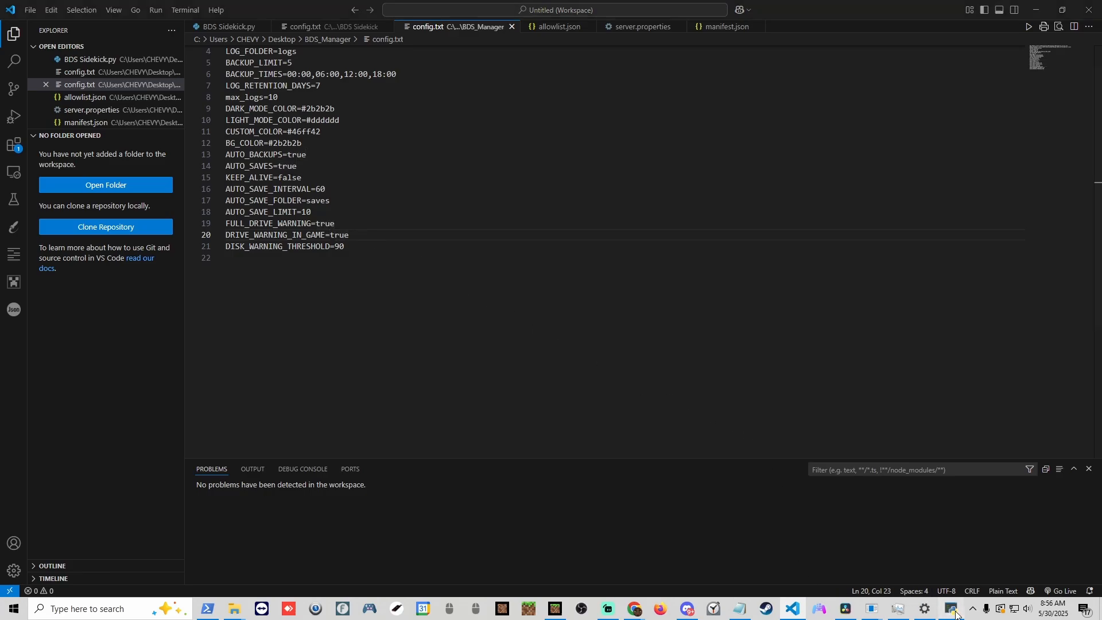
key("alt+Tab")
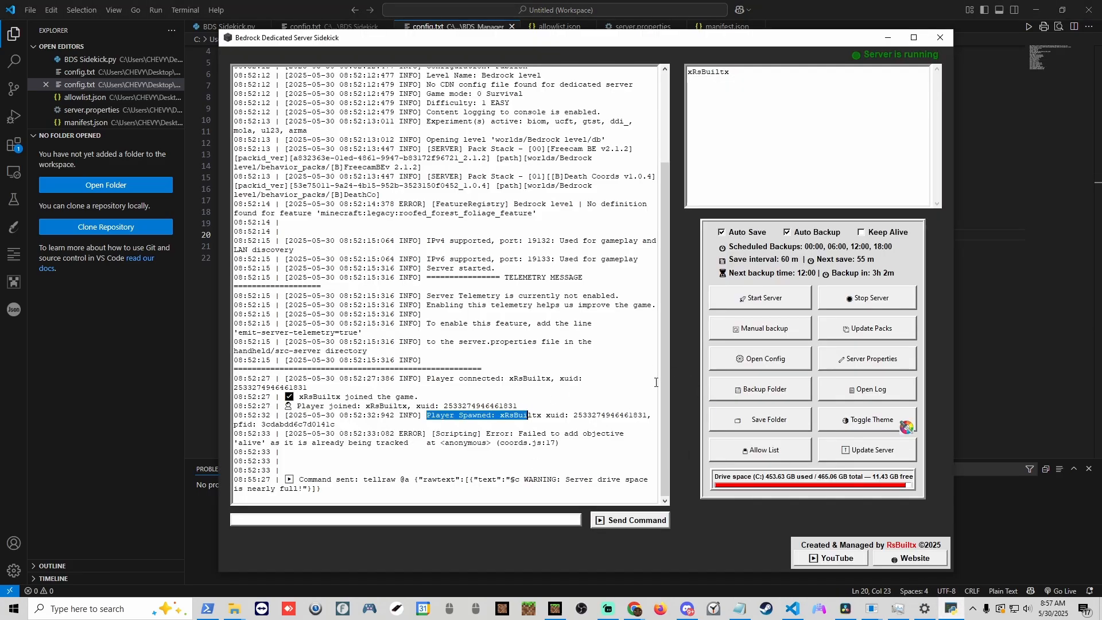